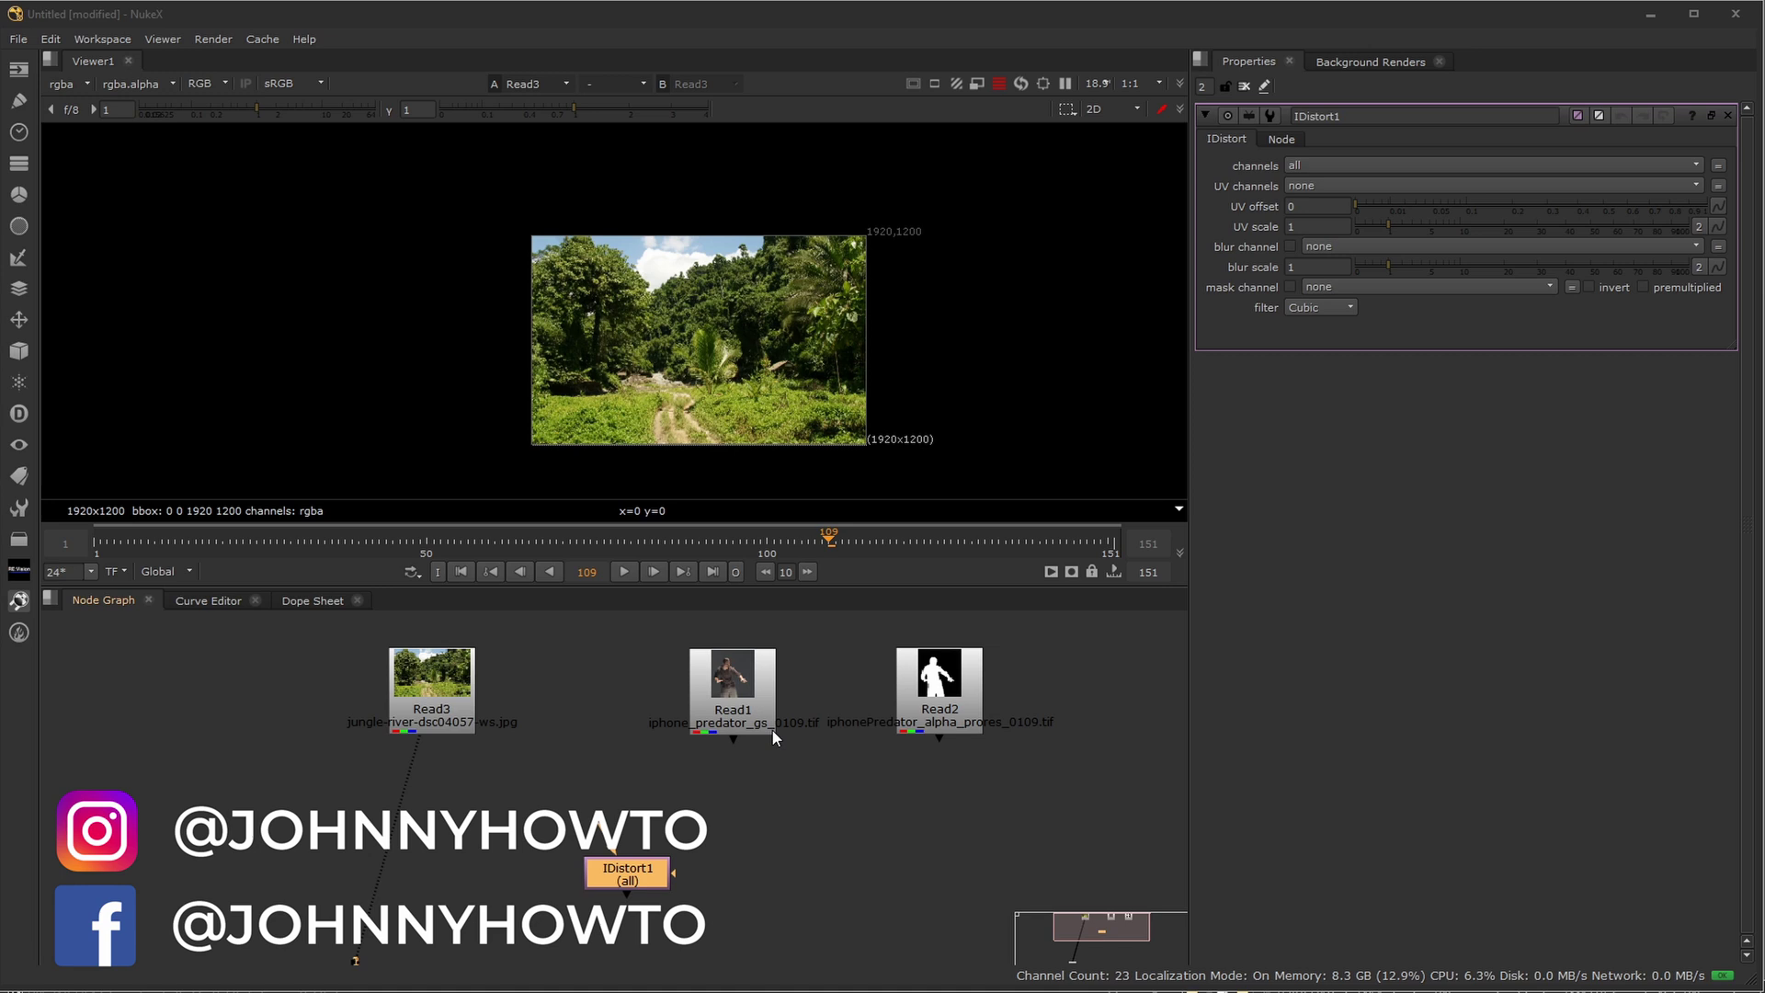
# Show the Read1 footage in the viewer, then scrub and play through its frames
pyautogui.moveTo(752, 713); pyautogui.dragTo(723, 710)
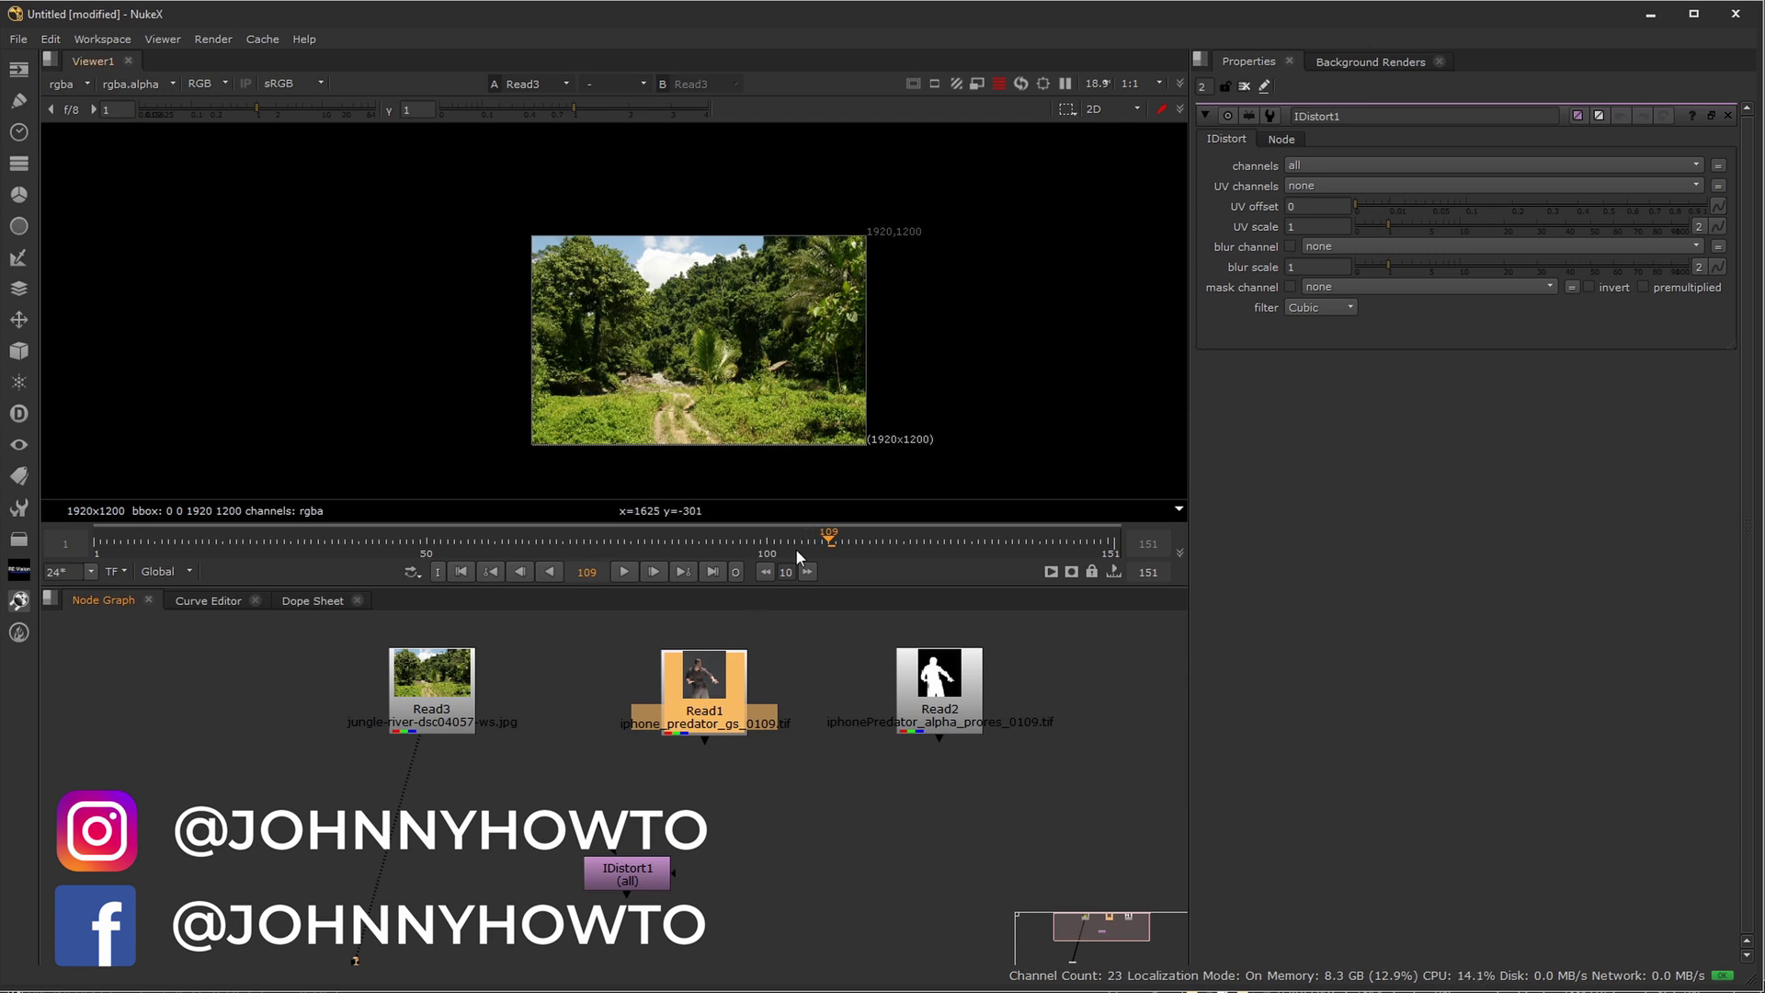
pyautogui.press('1')
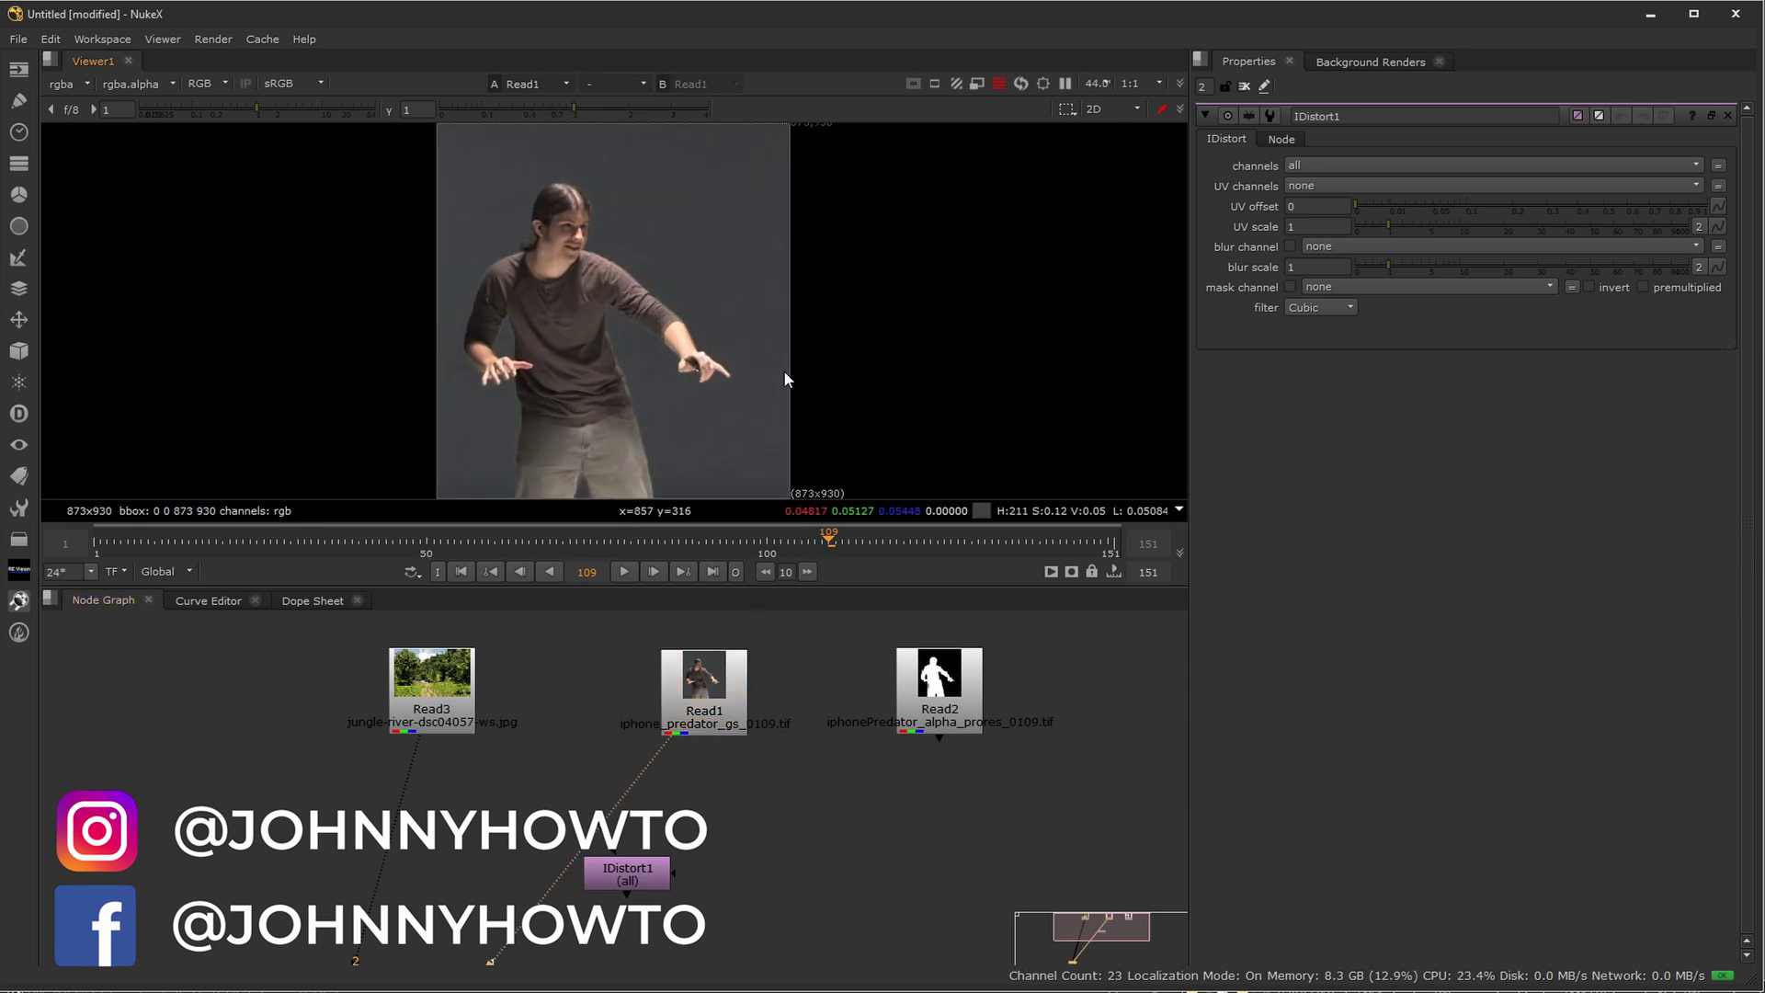
pyautogui.moveTo(737, 535); pyautogui.dragTo(182, 560)
pyautogui.press('l')
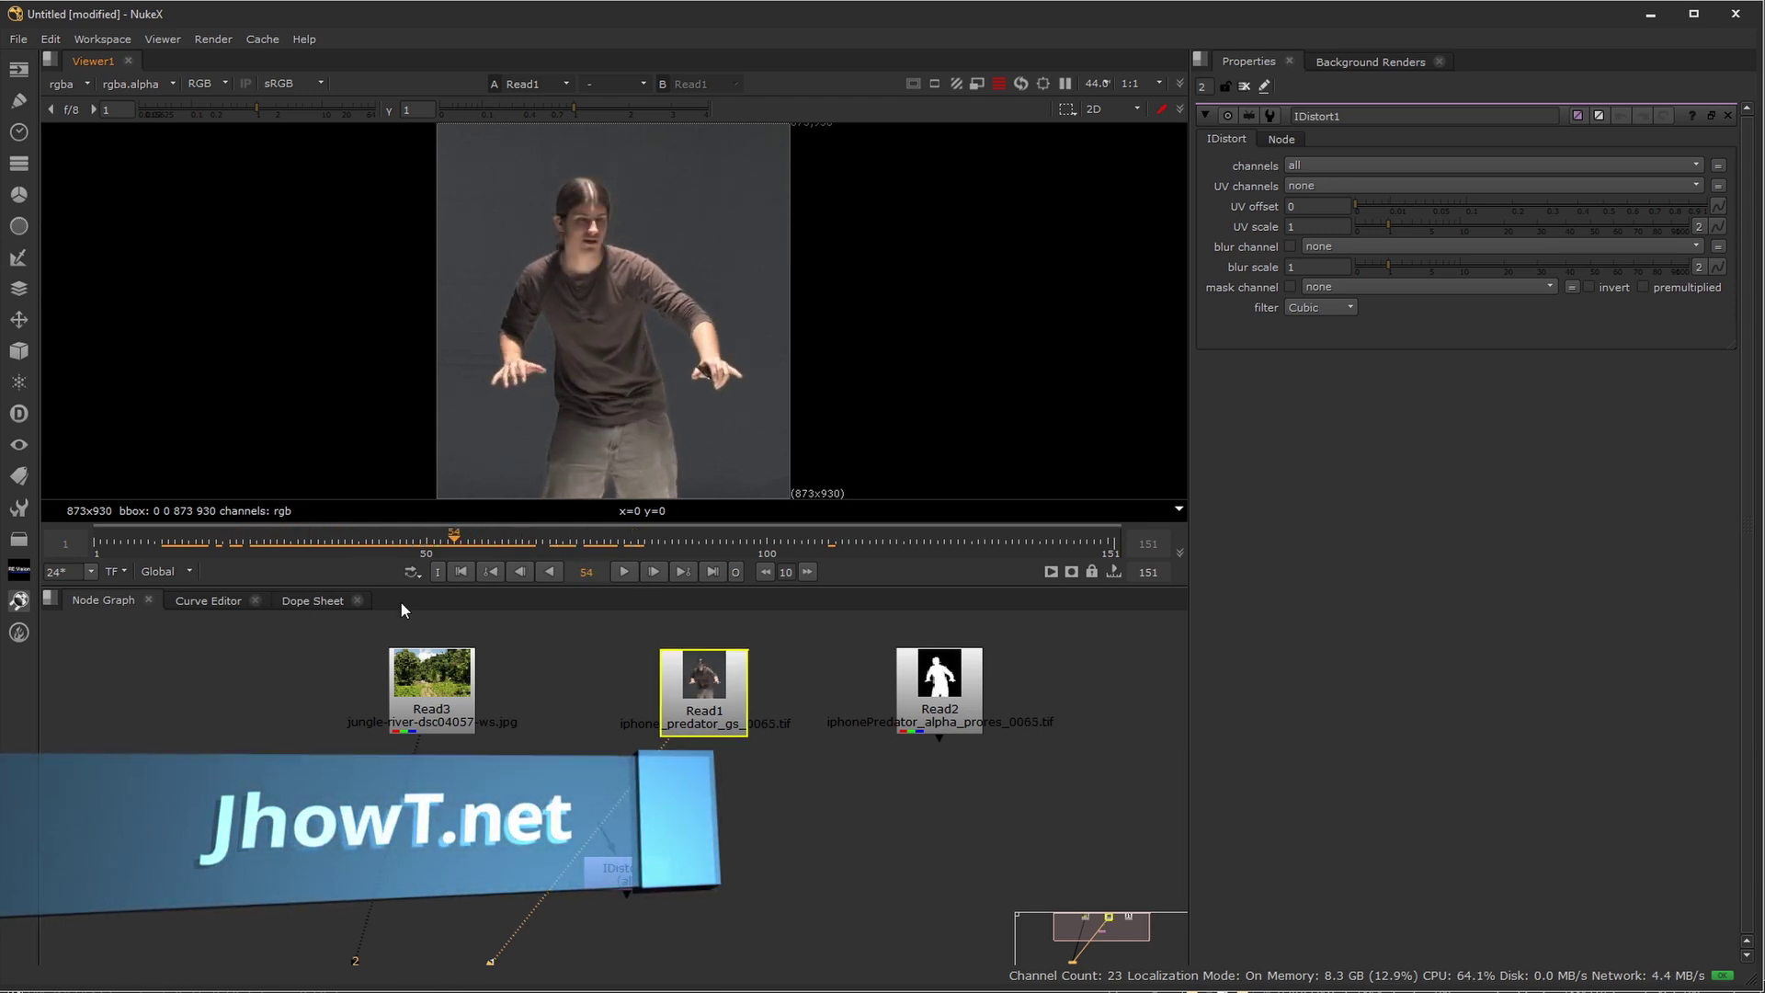
# View the Read3 jungle background image up close in the viewer
pyautogui.click(438, 689)
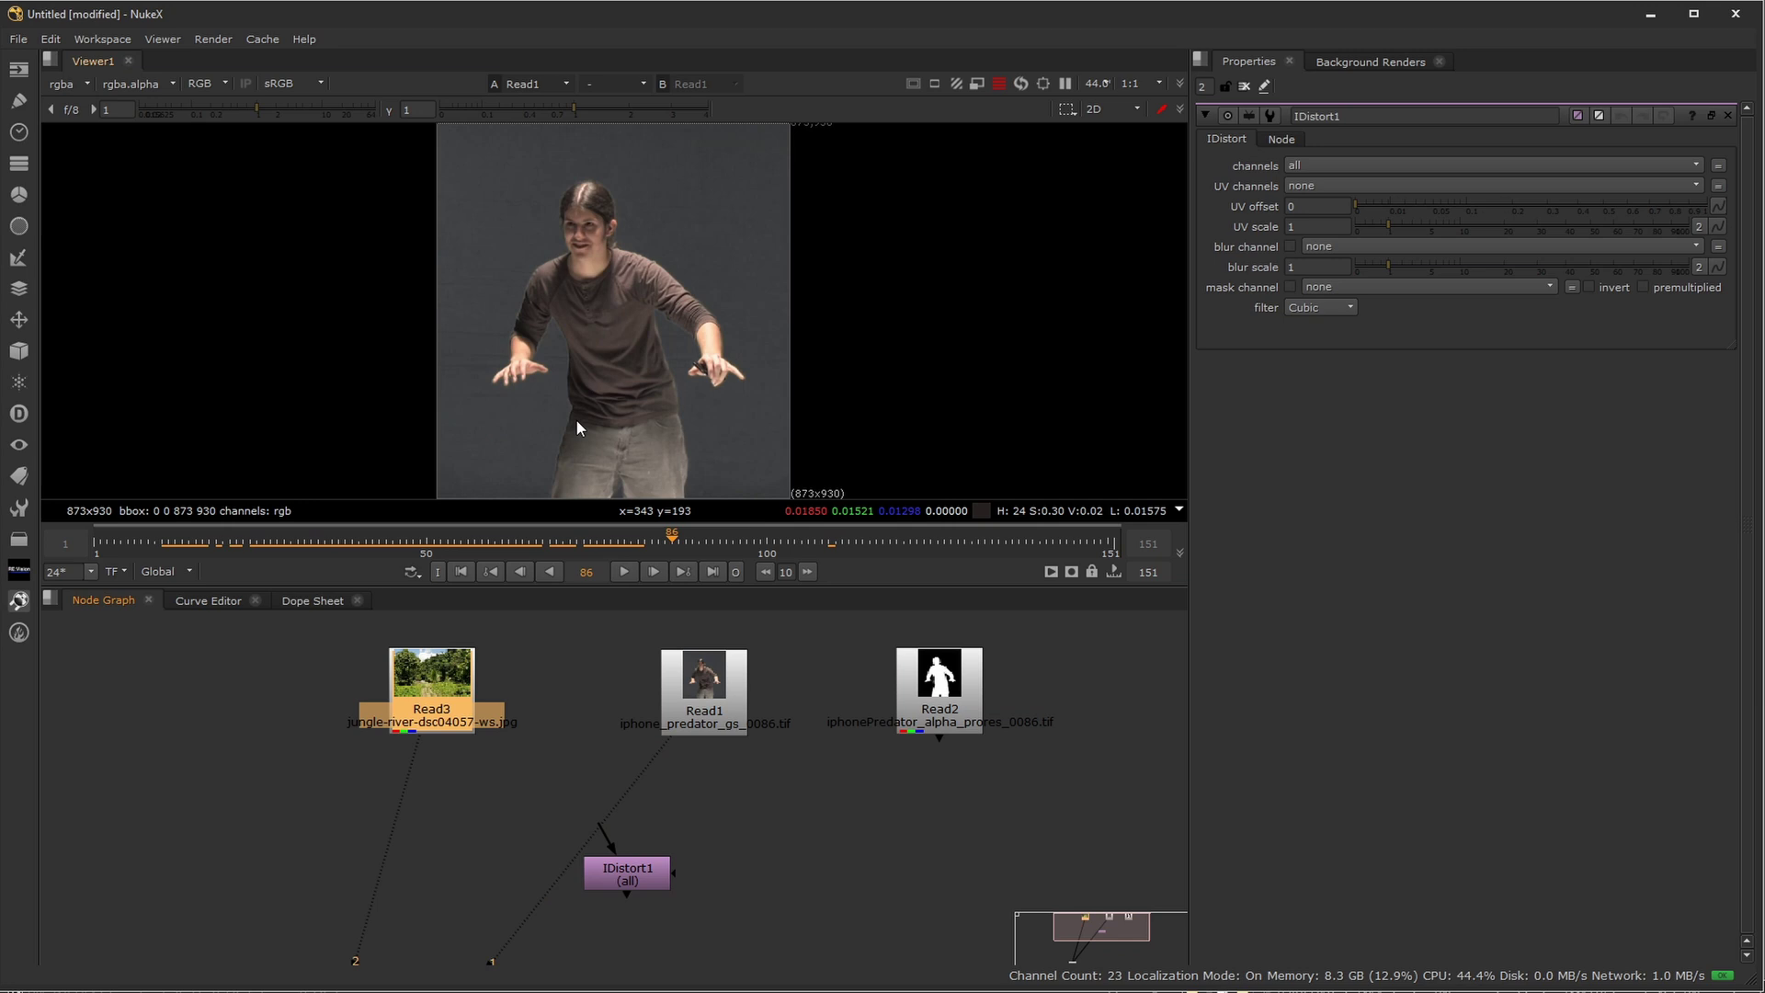
pyautogui.press('1')
pyautogui.scroll(2, 613, 377)
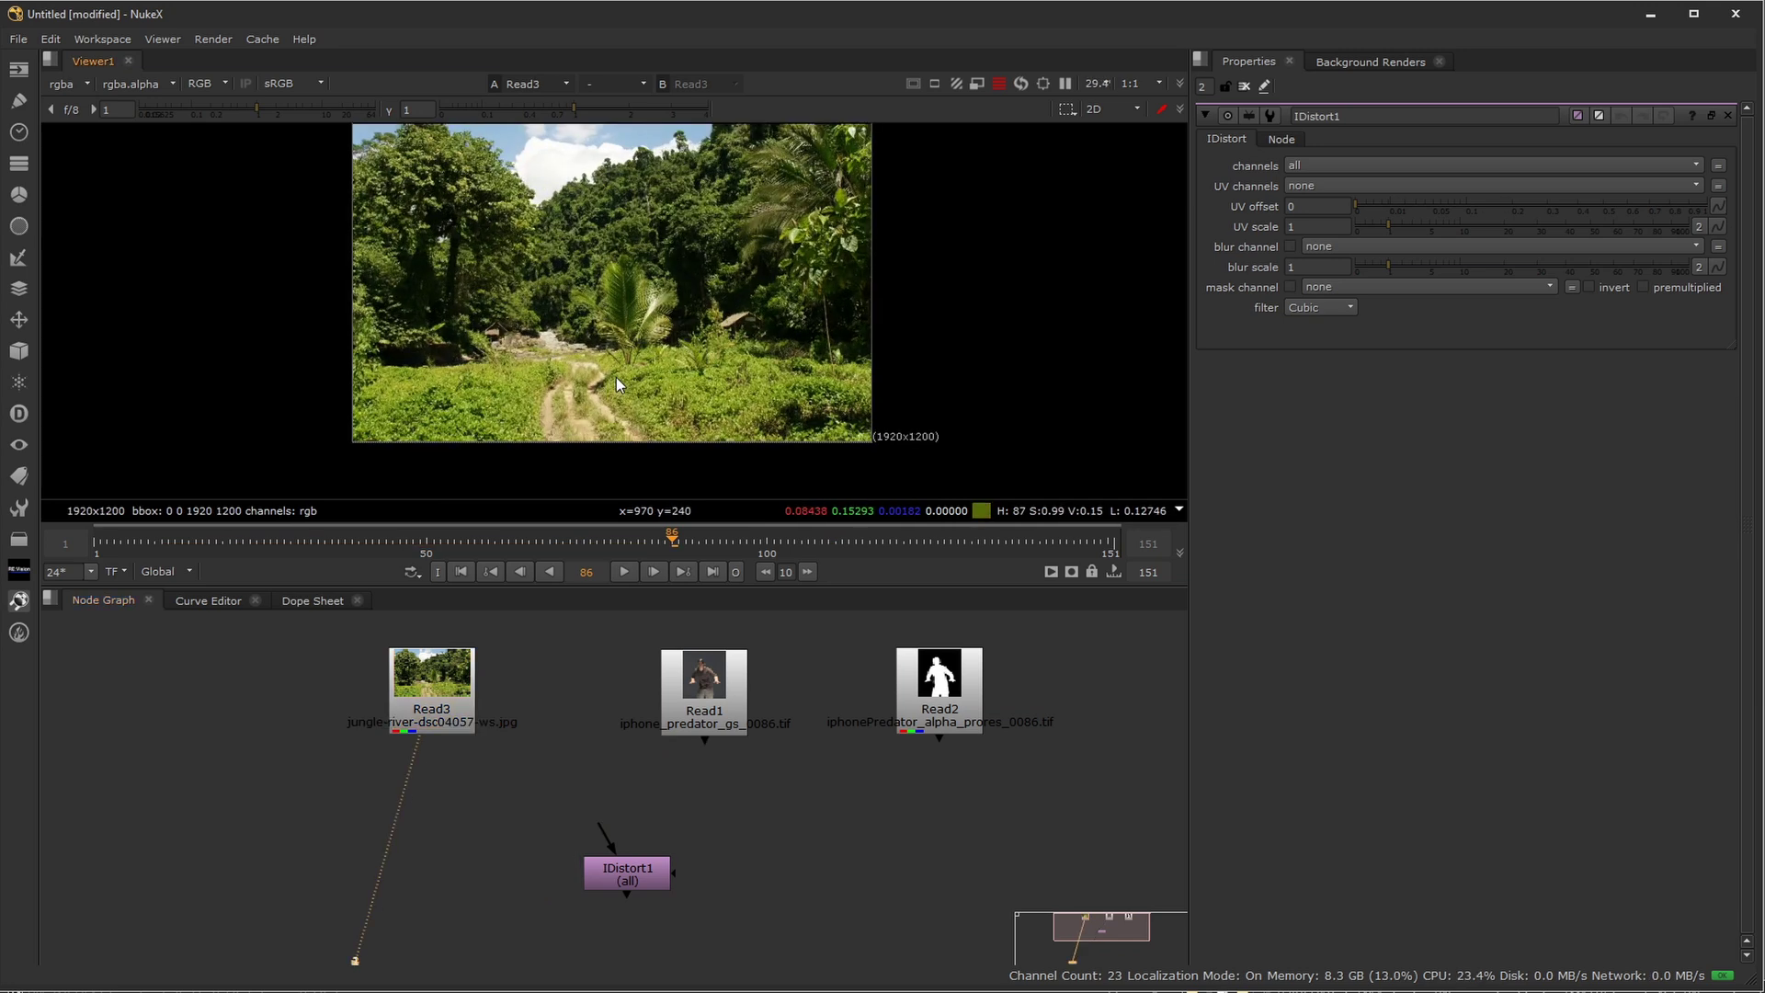
pyautogui.scroll(1, 616, 377)
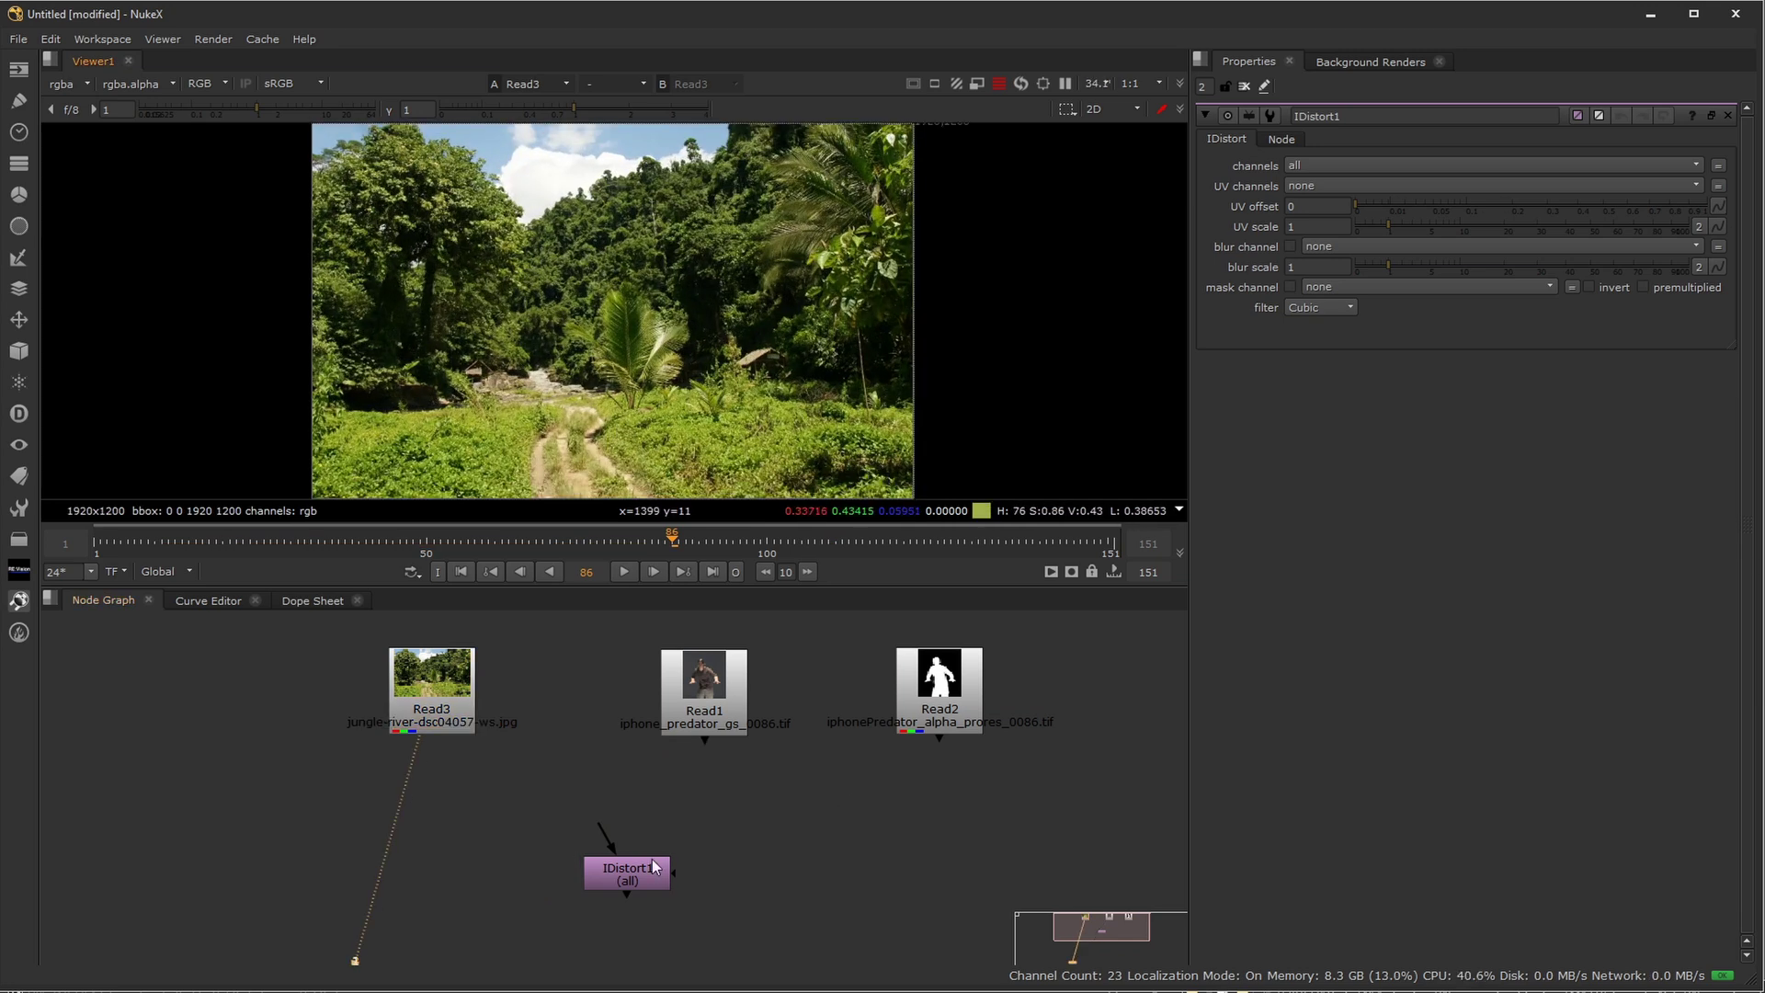
# Compare the Read1 footage with the Read2 alpha matte in the viewer, finishing on Read1
pyautogui.moveTo(653, 861); pyautogui.dragTo(669, 875)
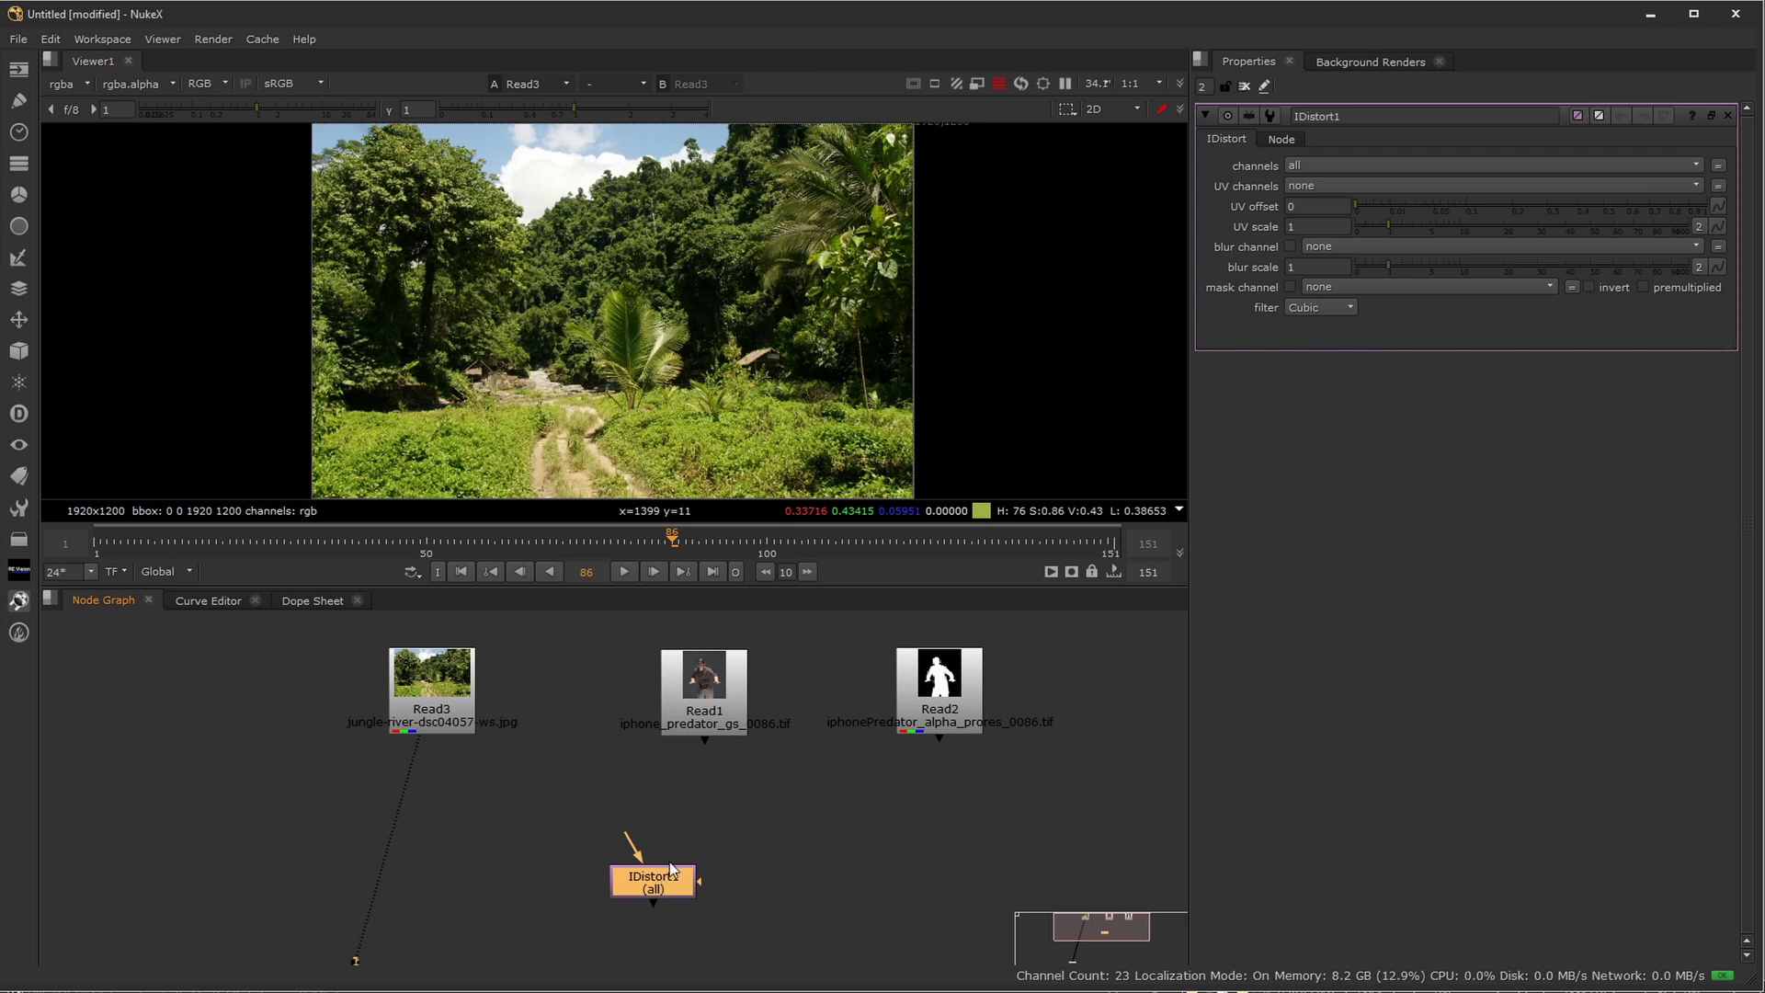
pyautogui.click(719, 720)
pyautogui.press('1')
pyautogui.click(837, 703)
pyautogui.click(938, 681)
pyautogui.press('1')
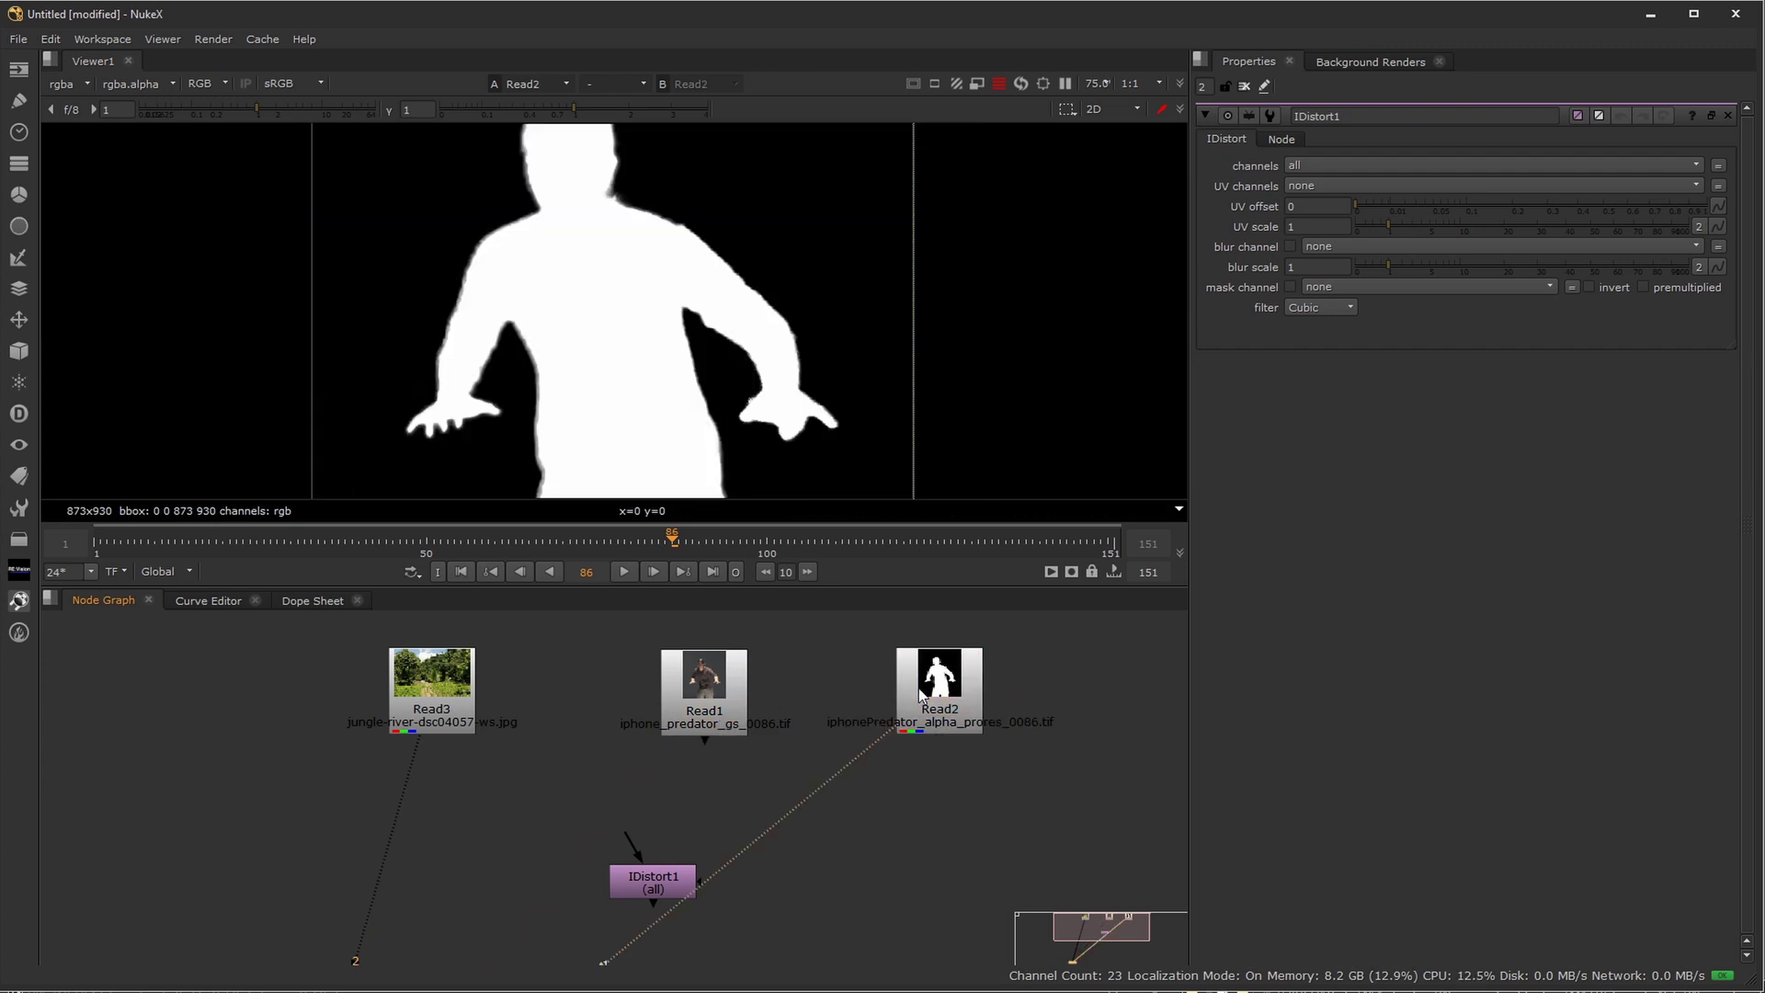
pyautogui.click(713, 717)
pyautogui.press('1')
# Delete the IDistort1 node from the node graph
pyautogui.moveTo(661, 882); pyautogui.dragTo(196, 874)
pyautogui.press('Delete')
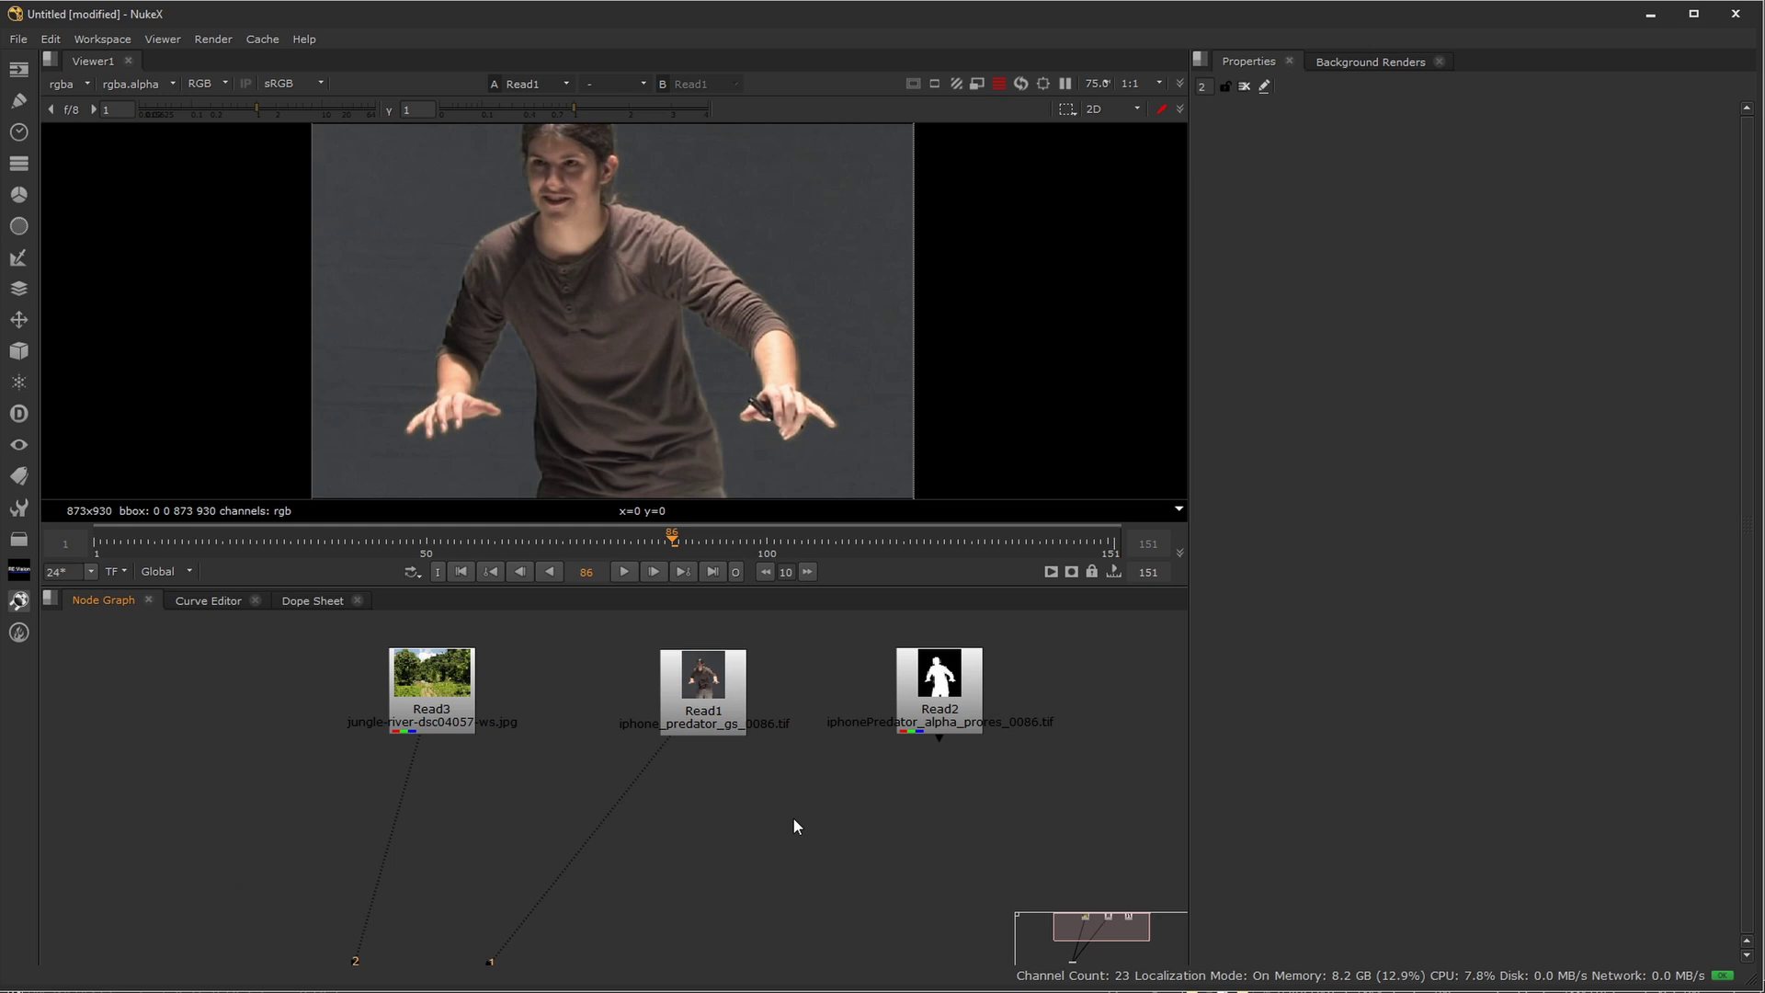
pyautogui.moveTo(792, 816); pyautogui.dragTo(736, 834, button='middle')
# Fit the Read1 footage to the viewer and play the sequence
pyautogui.click(613, 740)
pyautogui.click(426, 958)
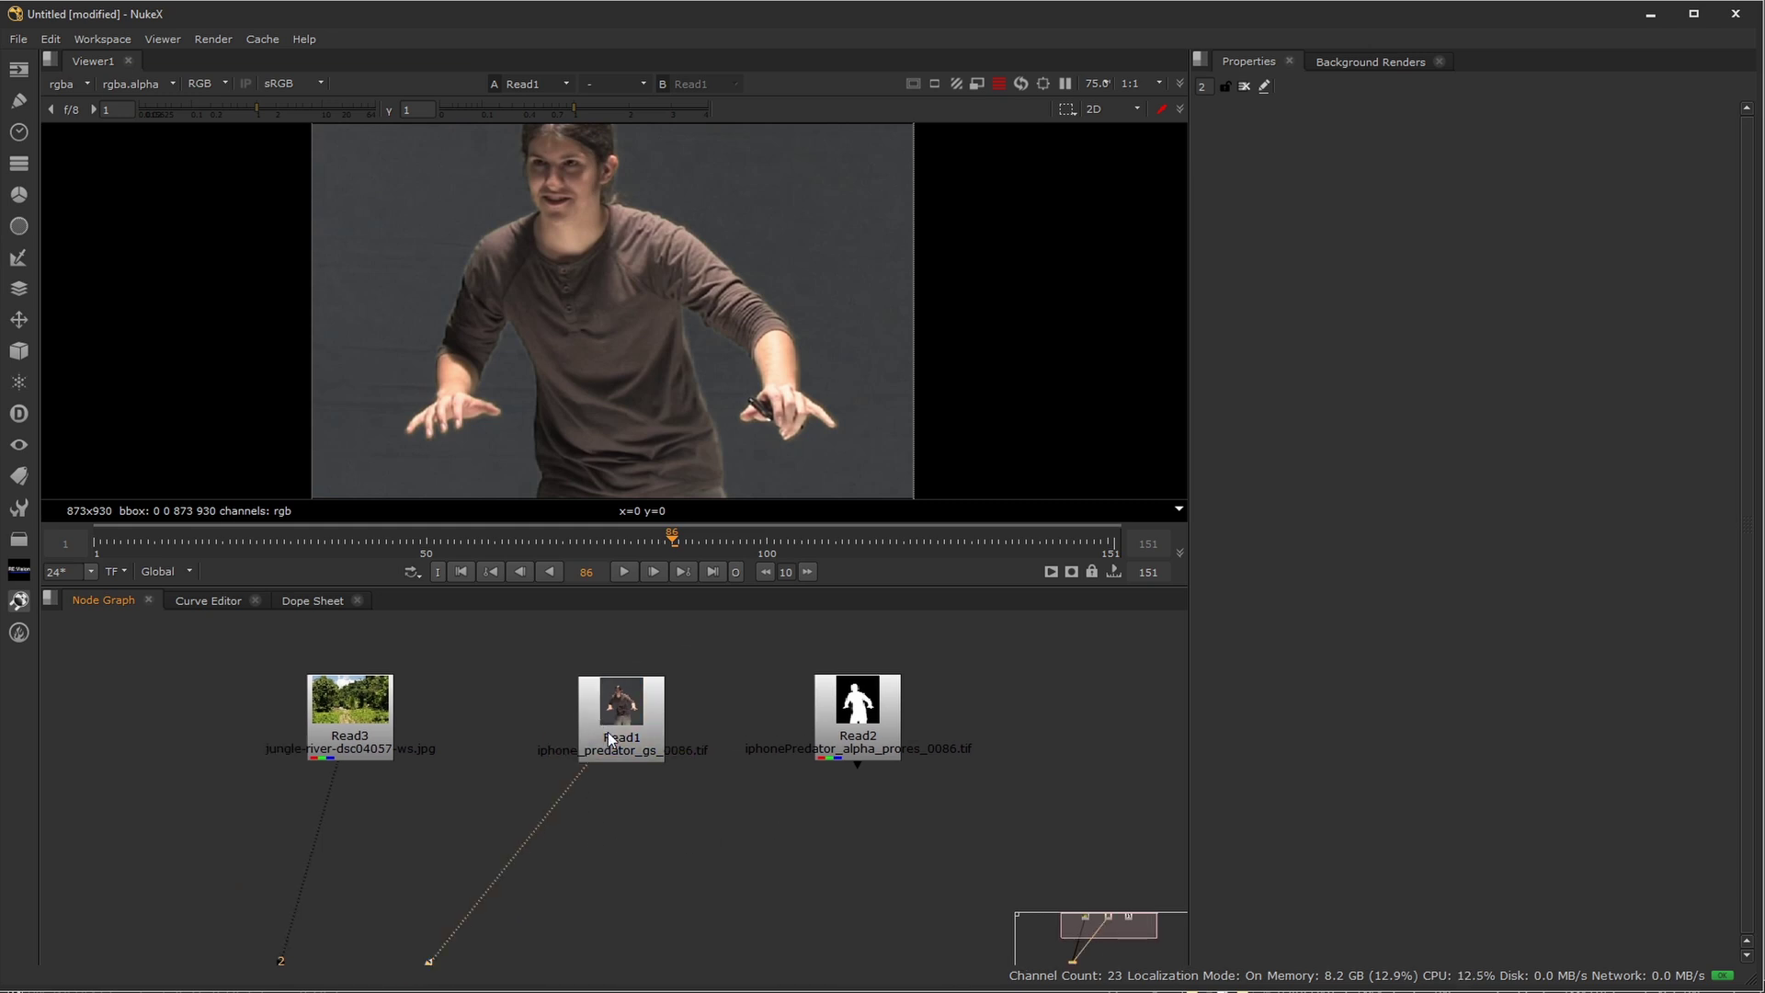
pyautogui.press('f')
pyautogui.click(622, 571)
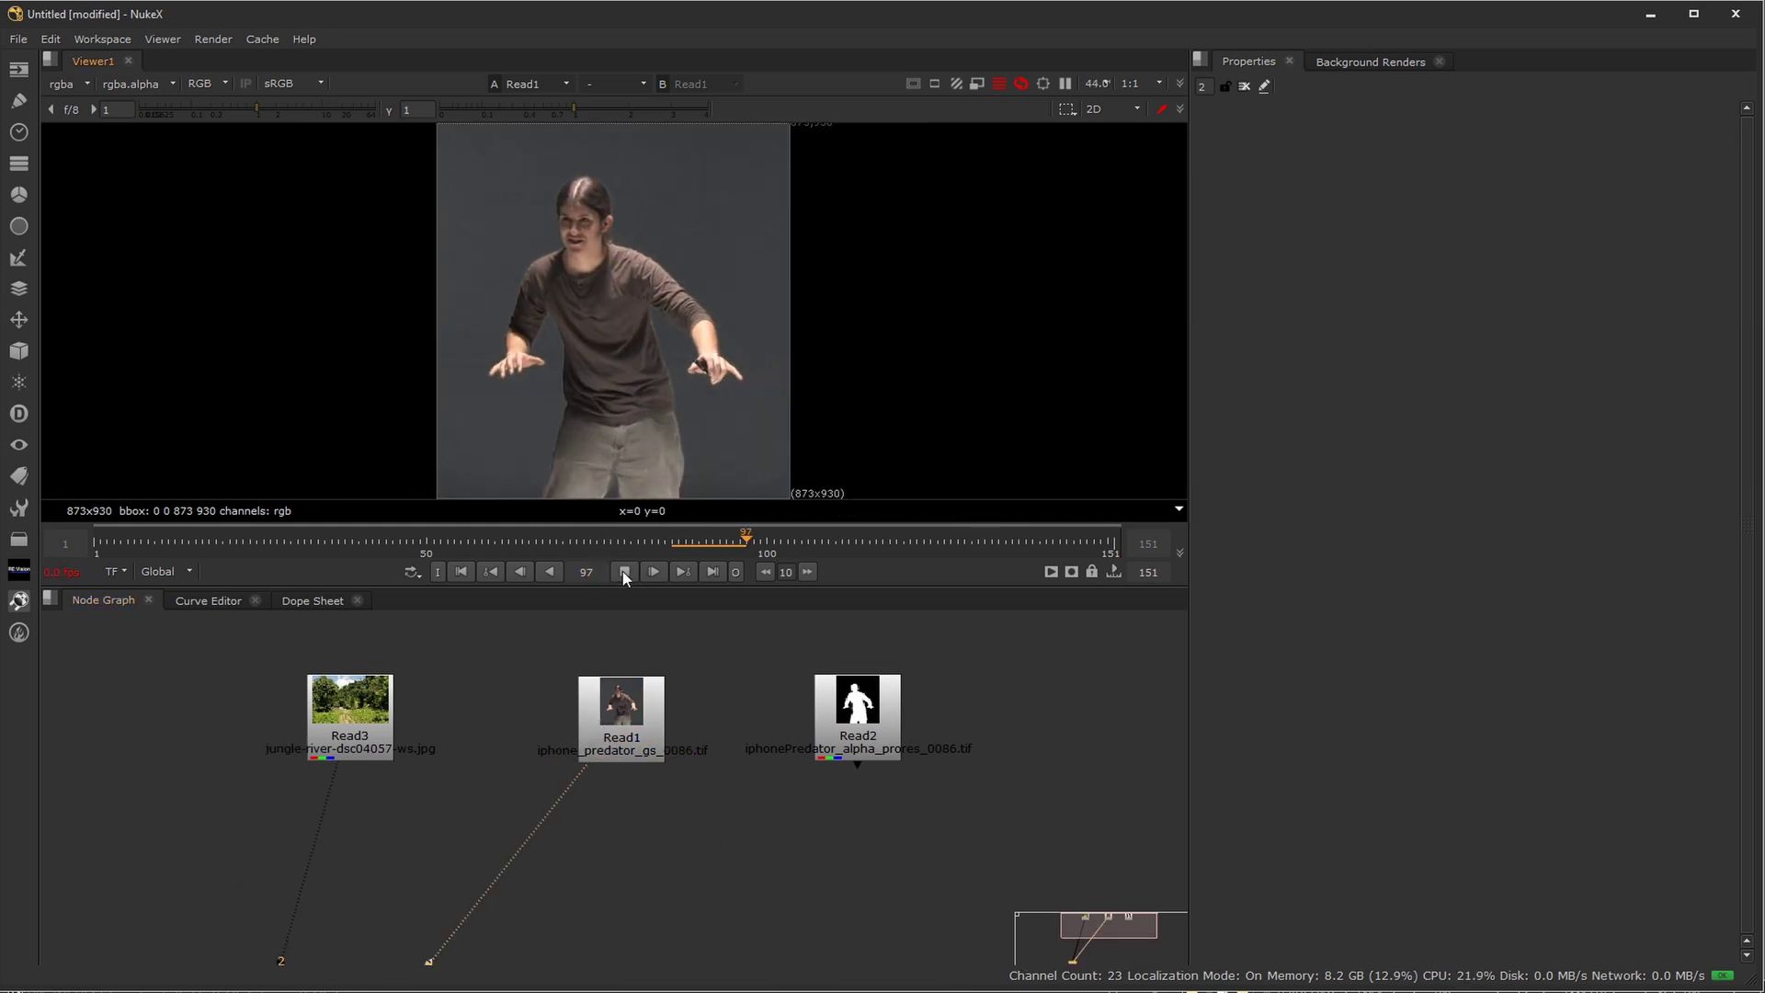
pyautogui.click(190, 544)
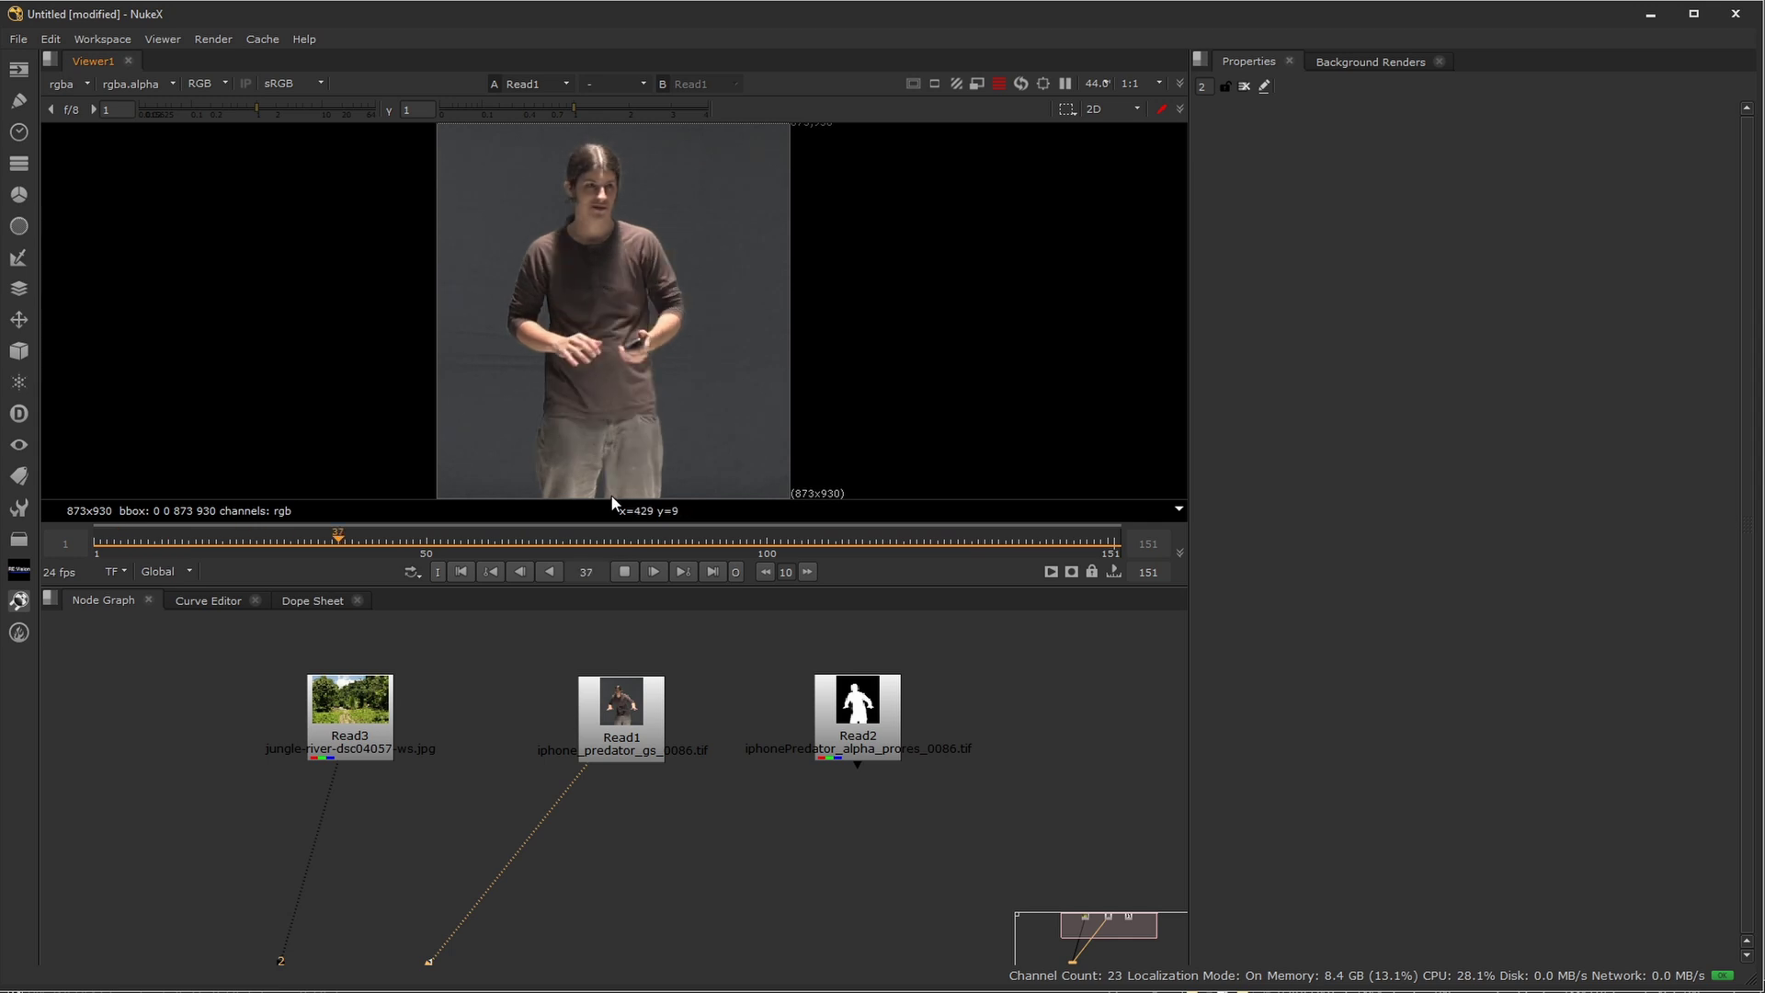
# Switch the viewer to the Read2 matte during playback, review its motion and stop the playback
pyautogui.click(858, 717)
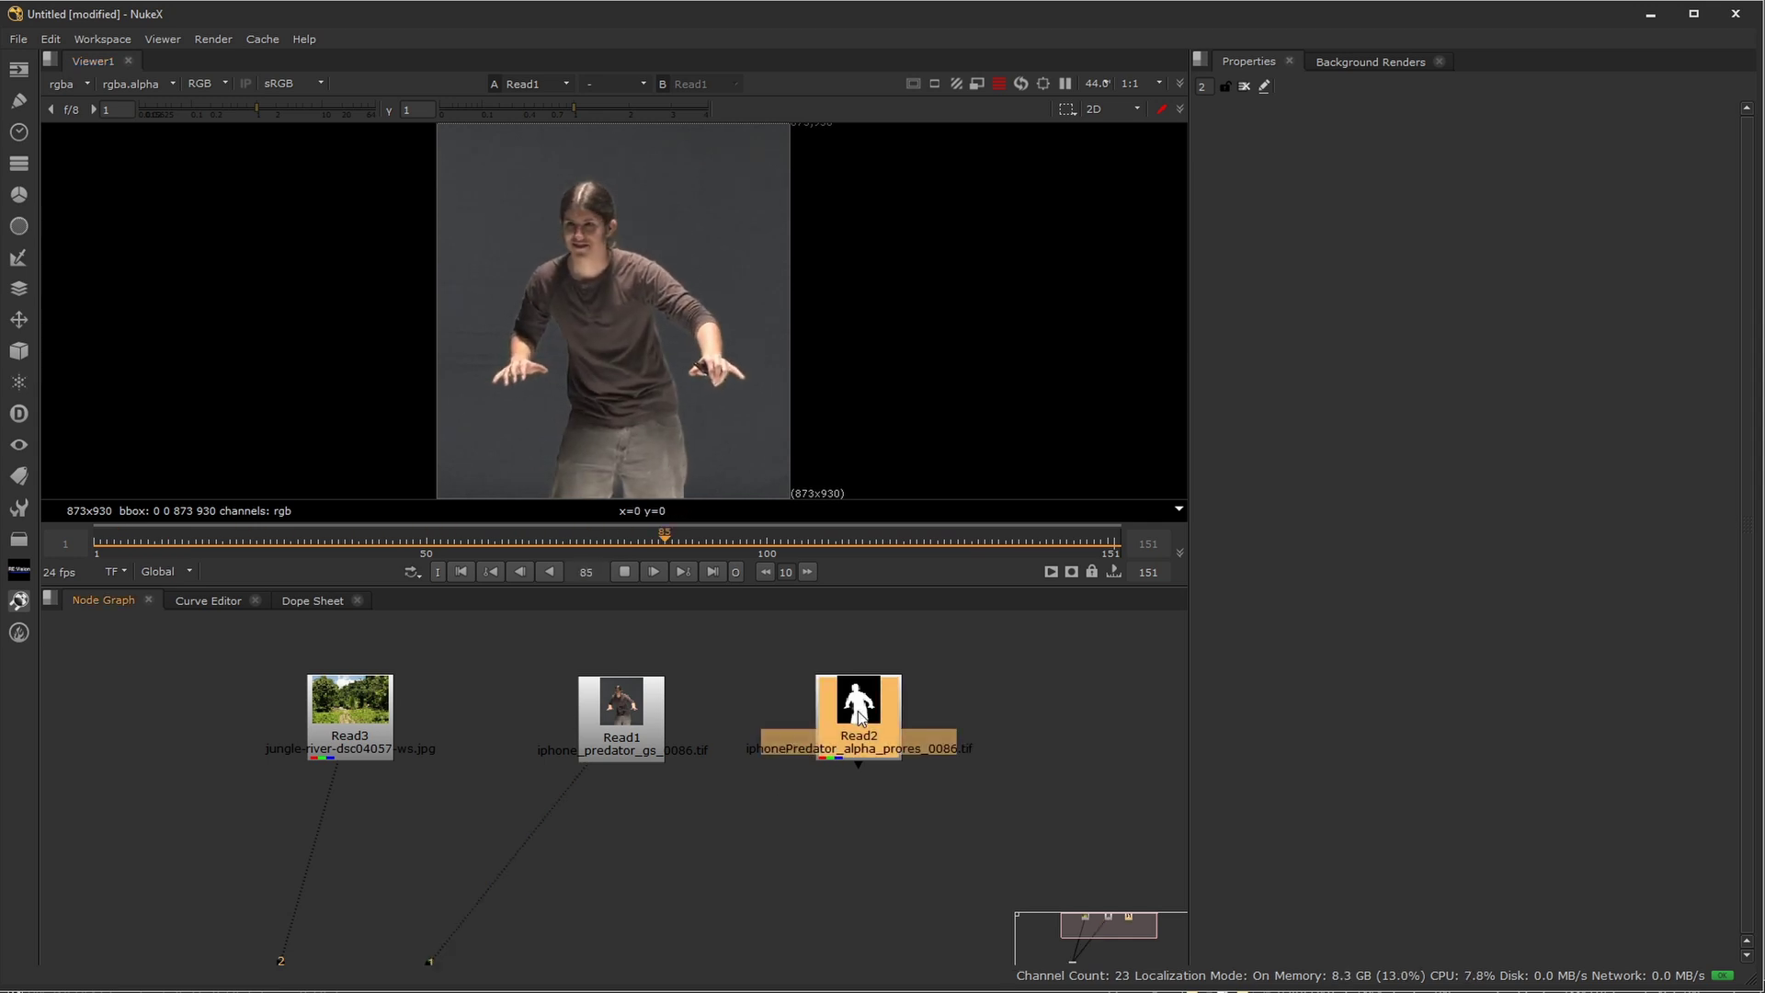
pyautogui.press('1')
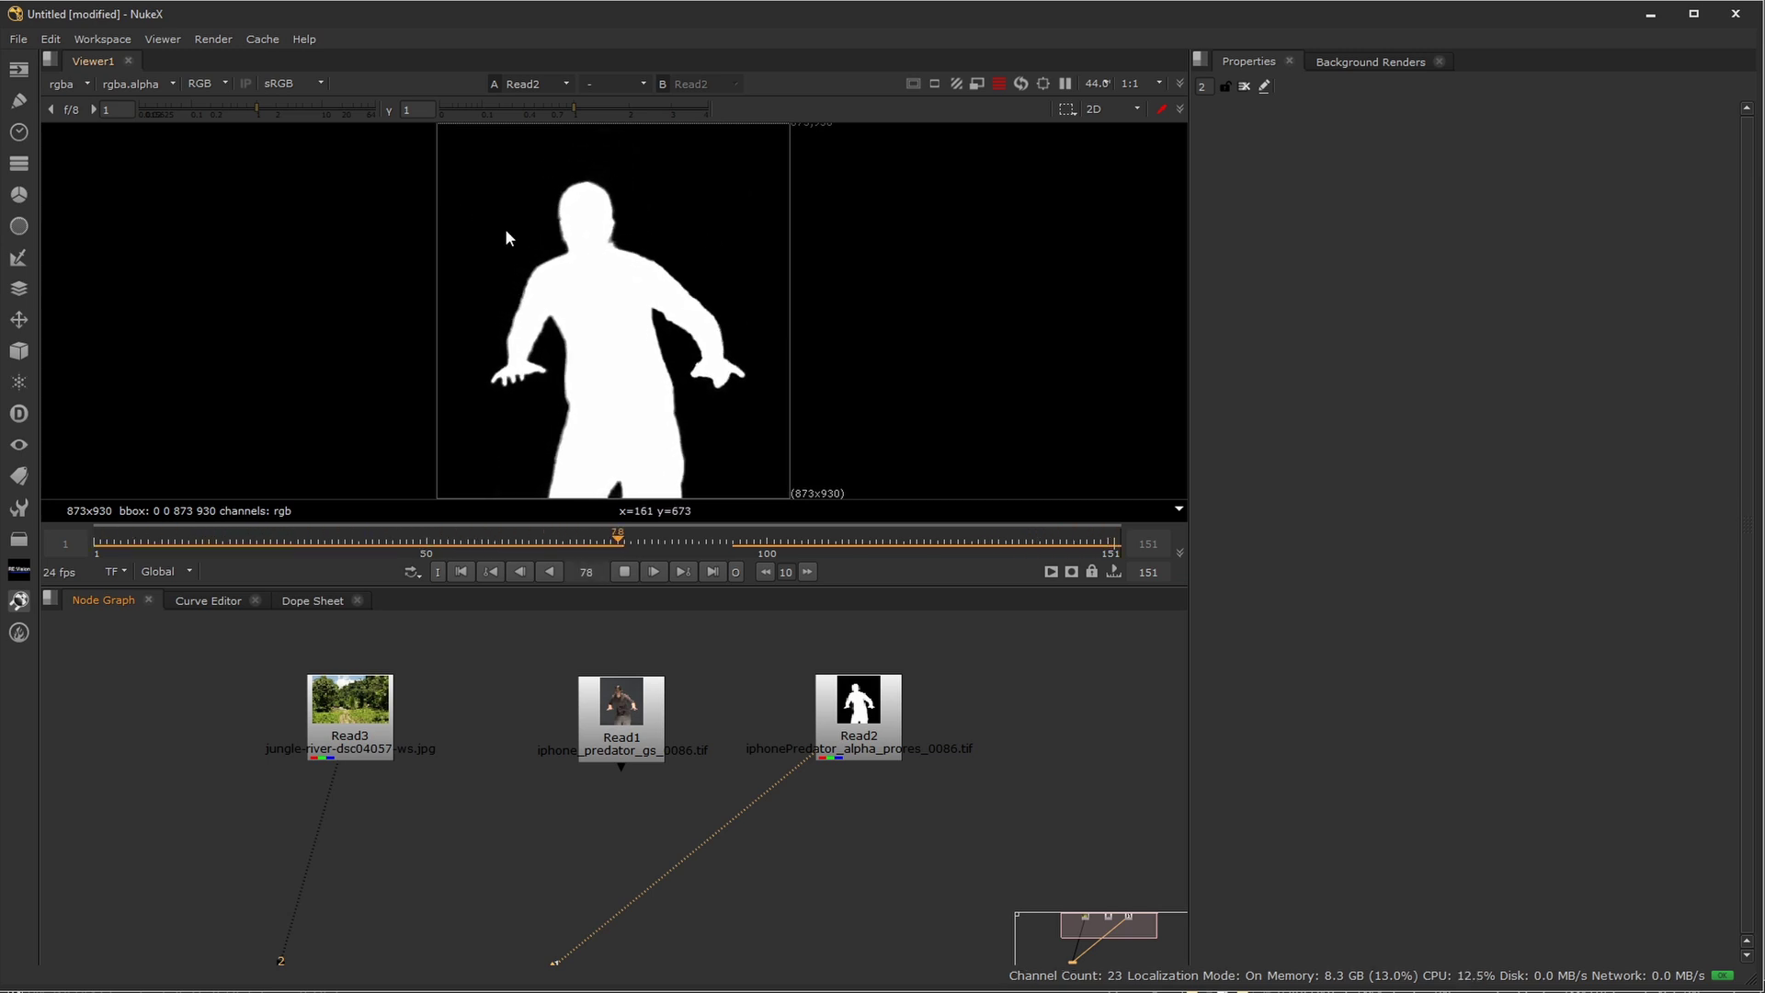
pyautogui.click(625, 572)
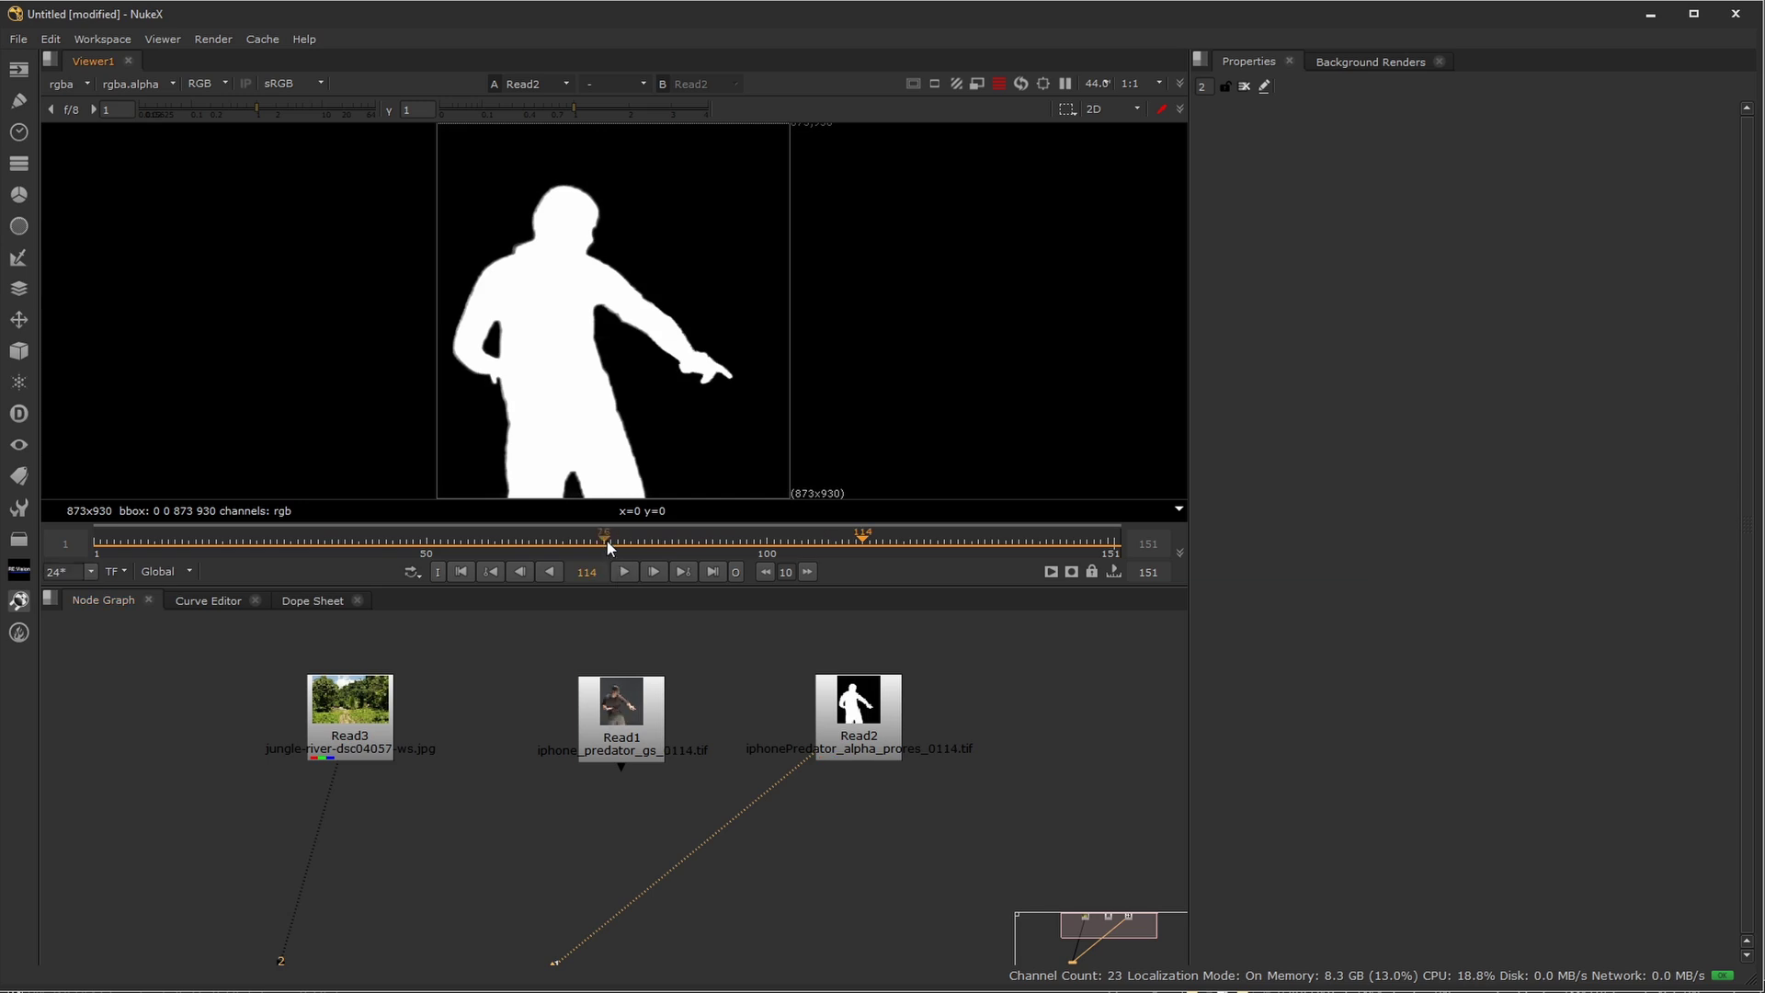
# Inspect the Read1 footage's individual color channels and its alpha channel in the viewer
pyautogui.press('1')
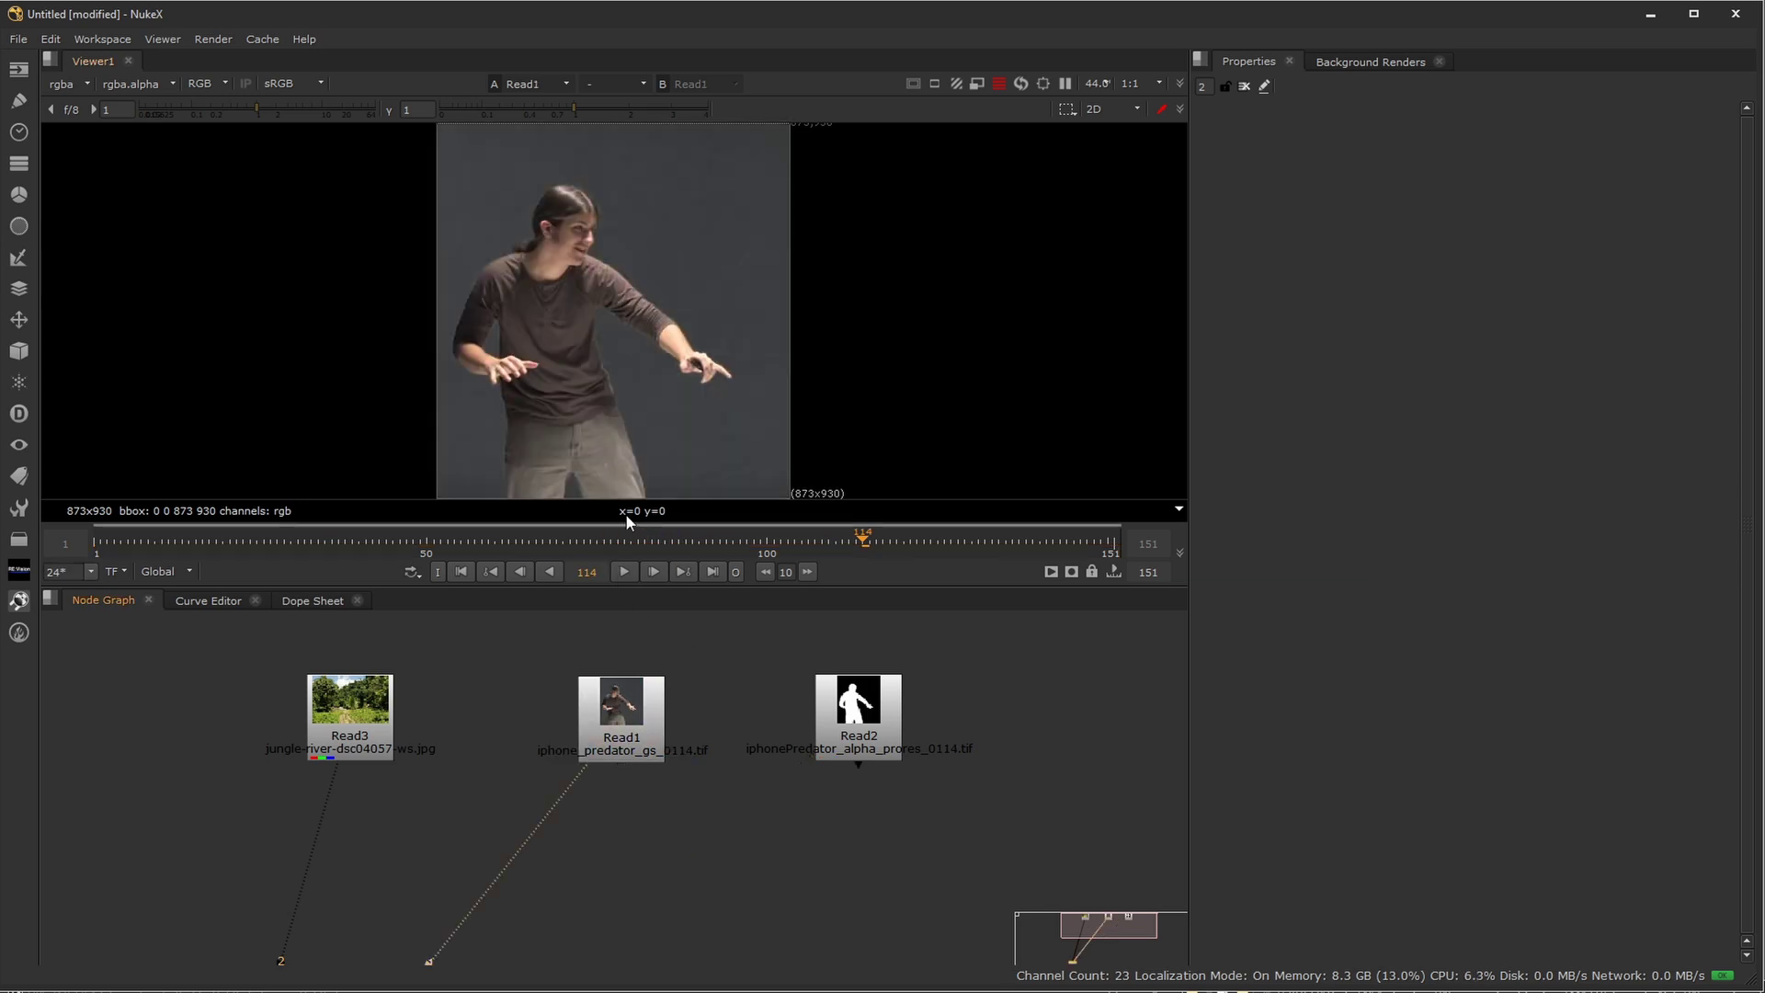
pyautogui.press('b')
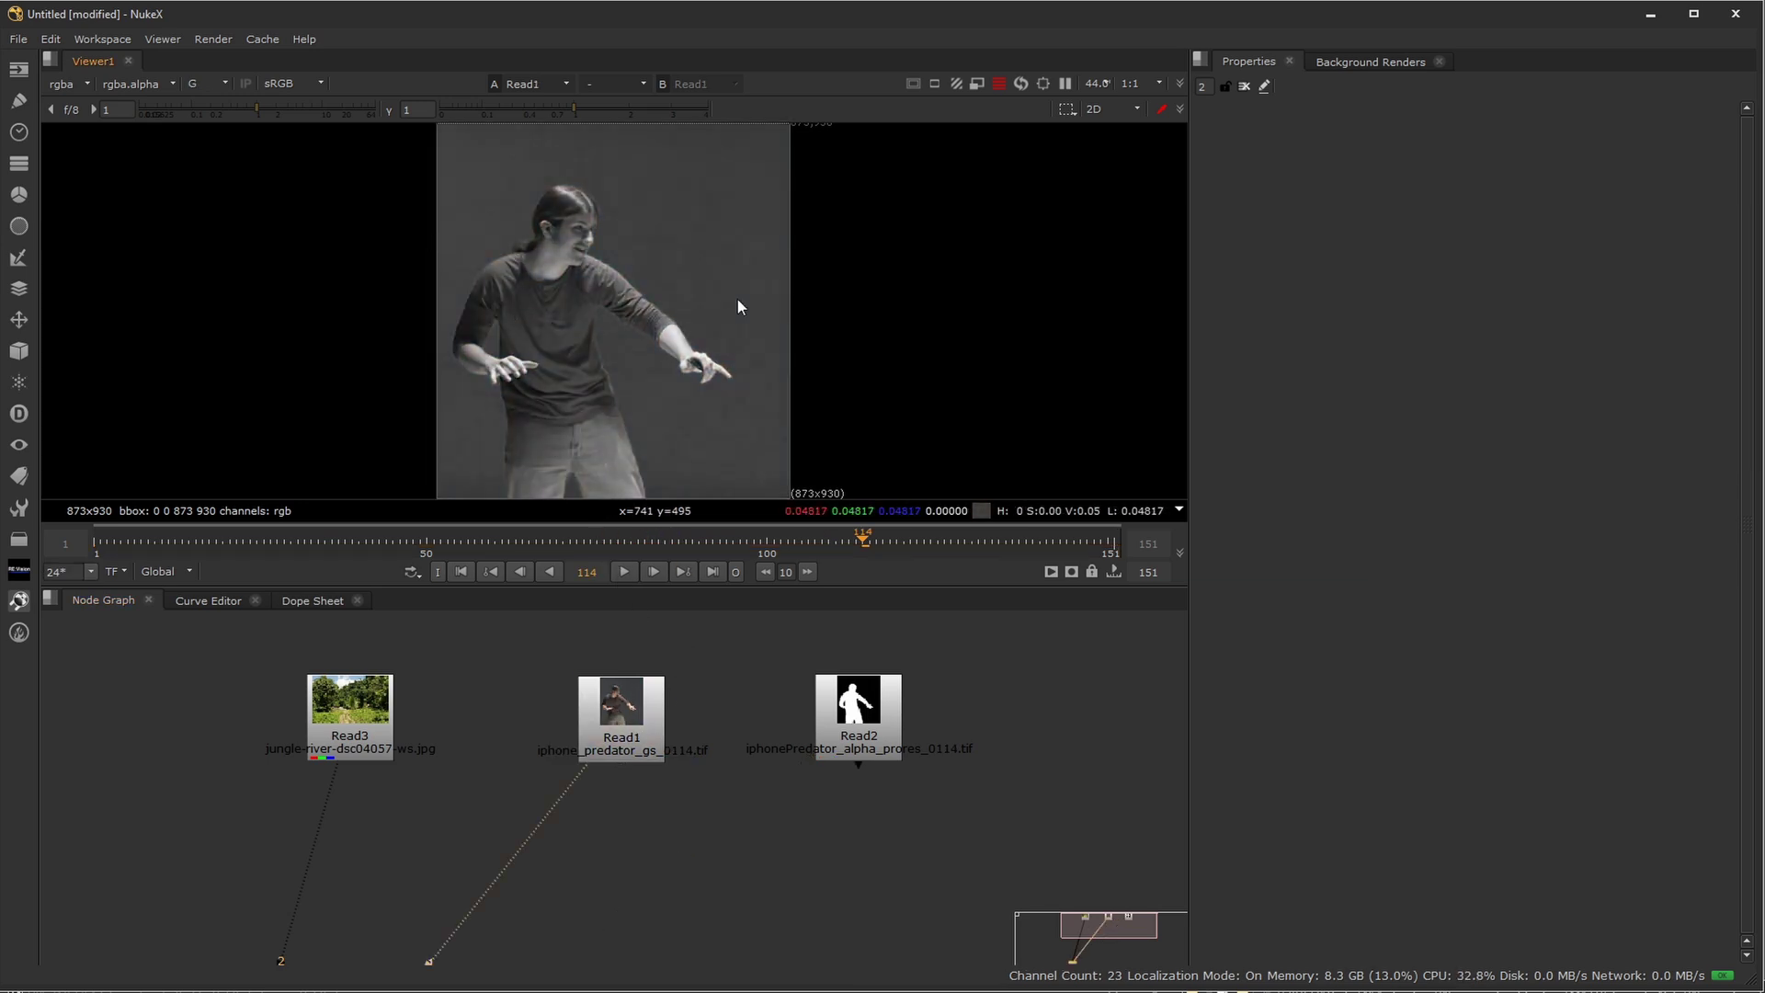
pyautogui.press('a')
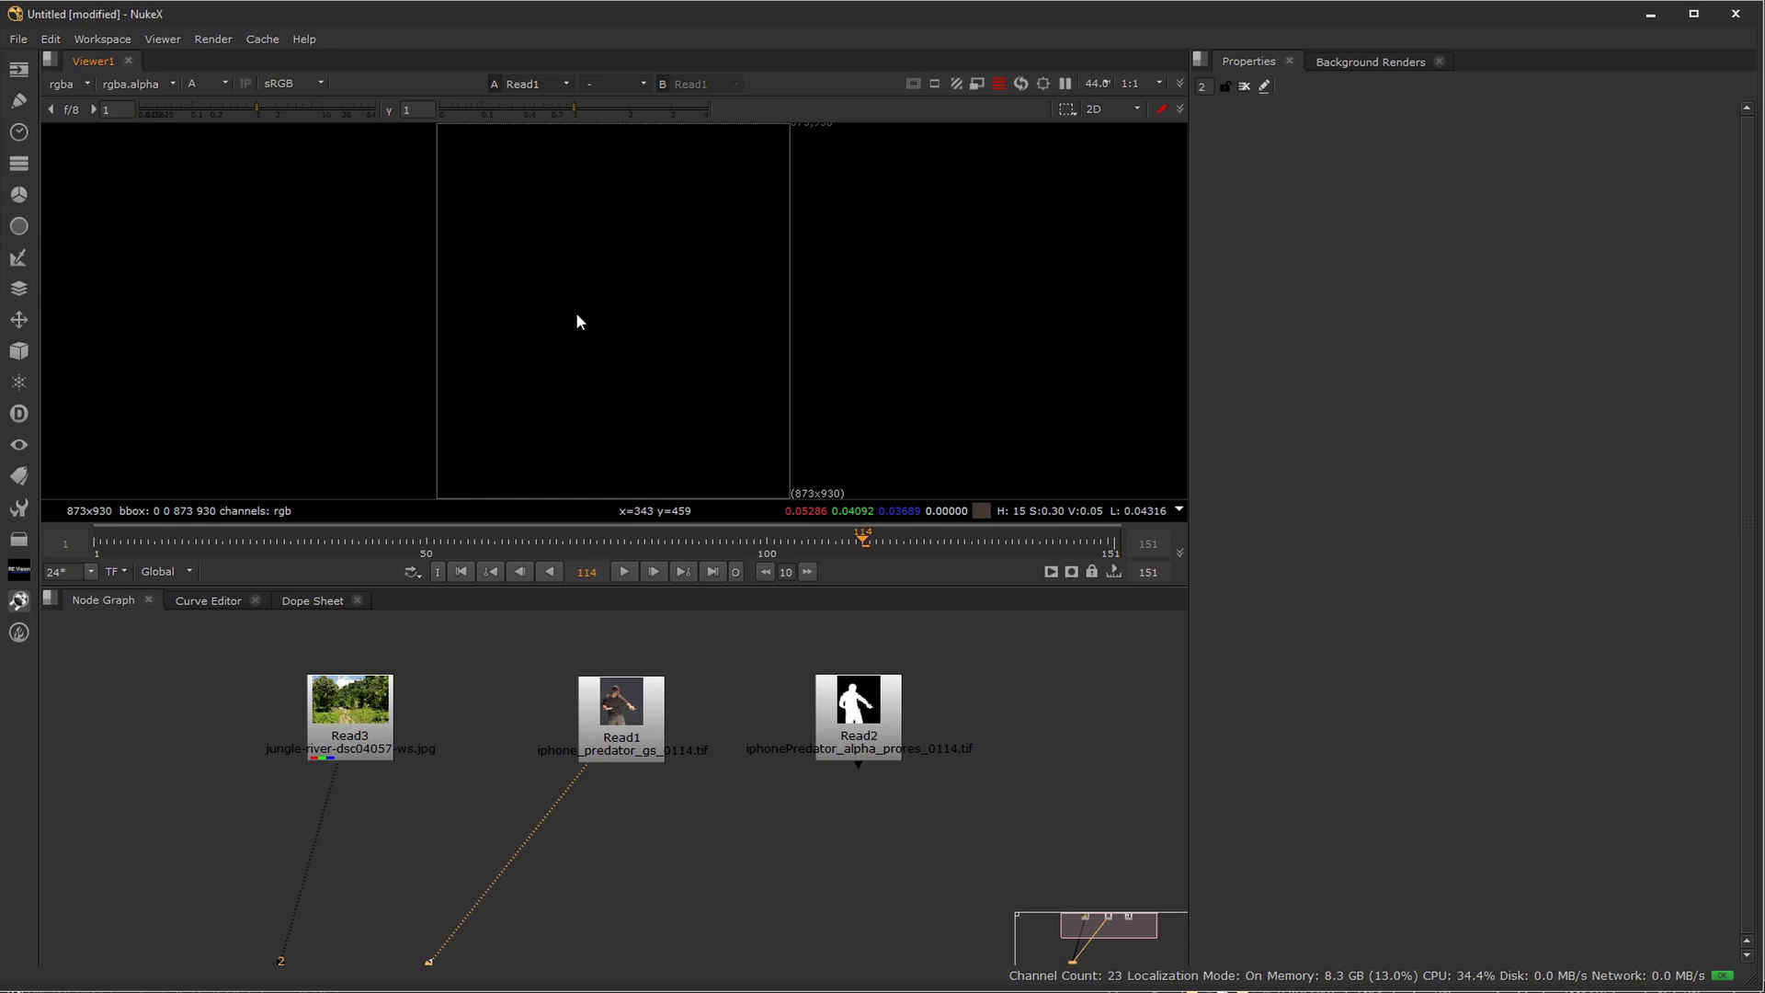
pyautogui.press('a')
# Inspect the Read2 matte's alpha channel, then return the viewer to the full-color Read1 footage
pyautogui.moveTo(589, 766); pyautogui.dragTo(850, 732)
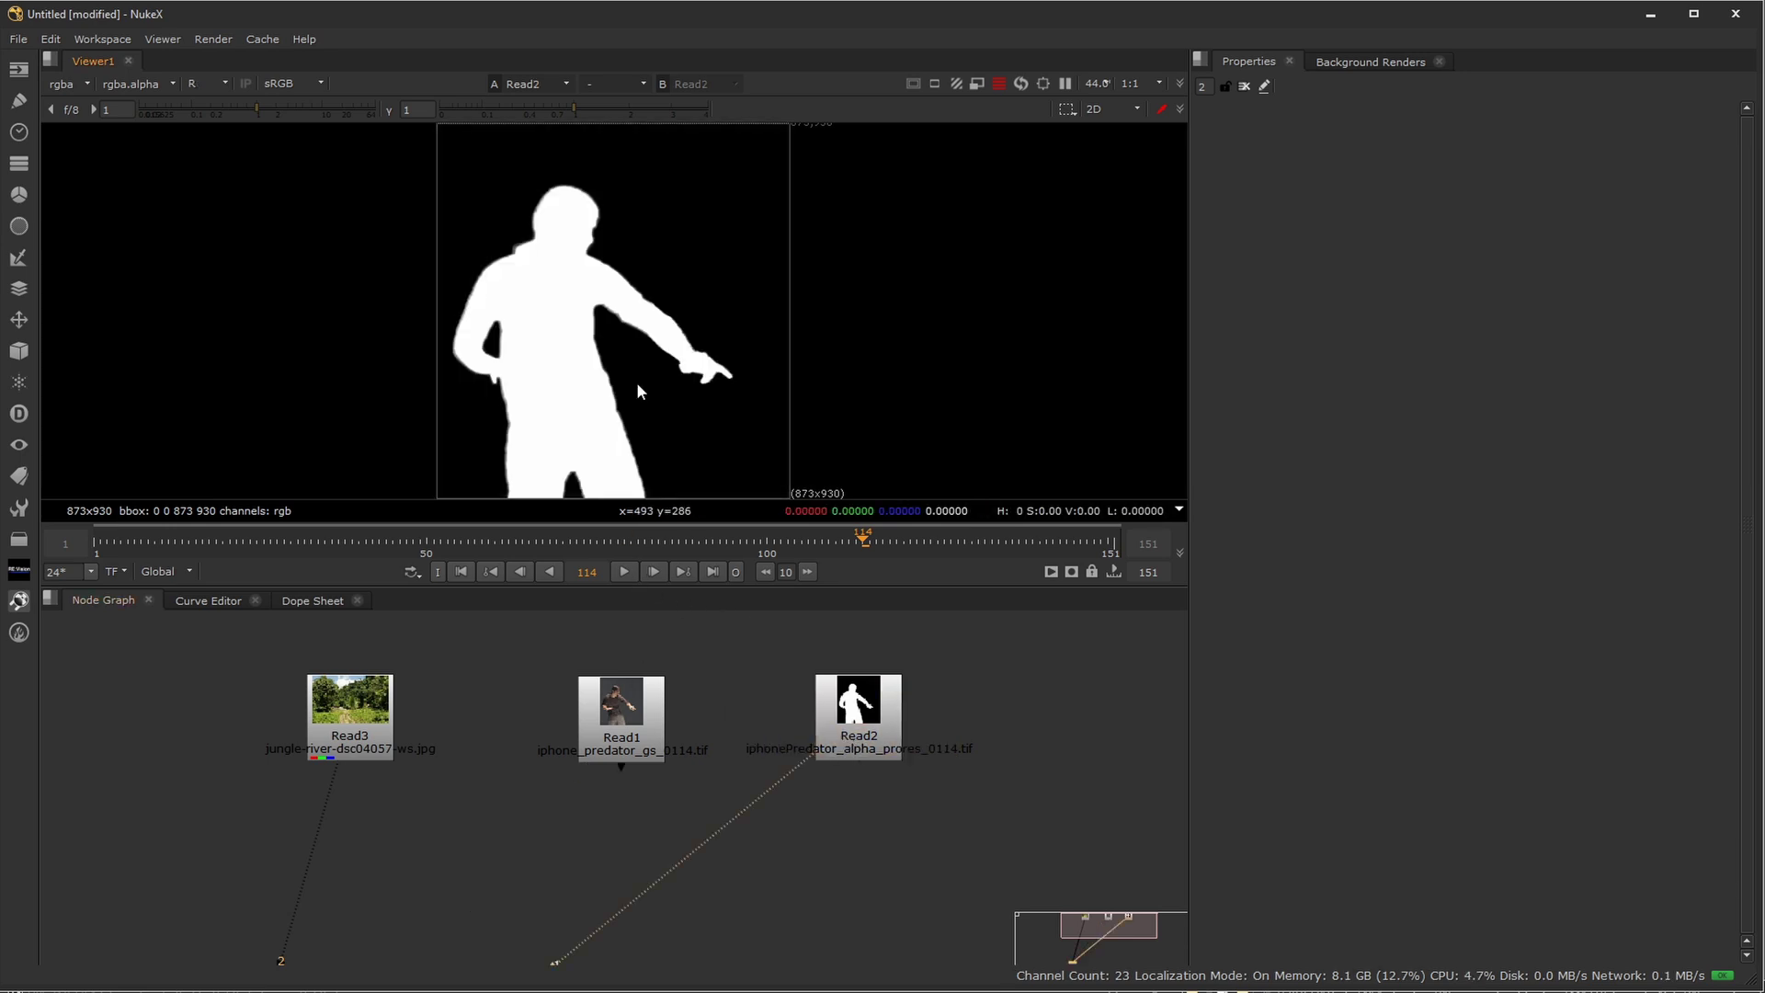
pyautogui.press('a')
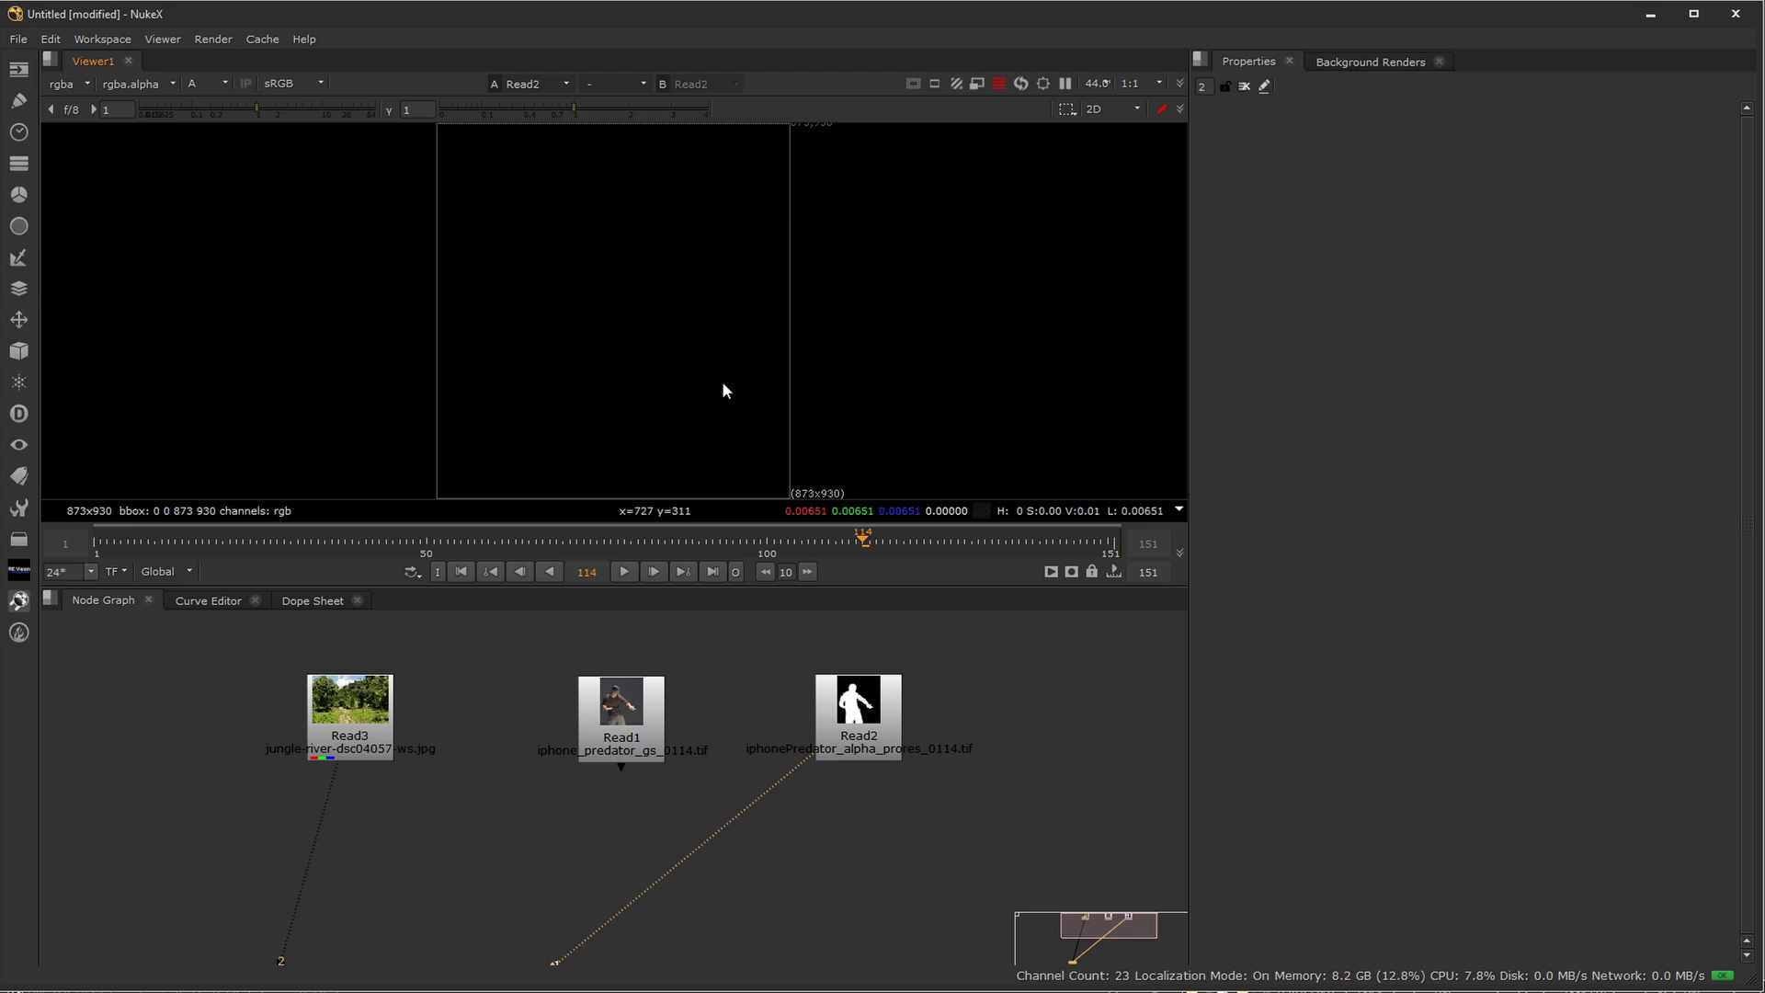
pyautogui.press('a')
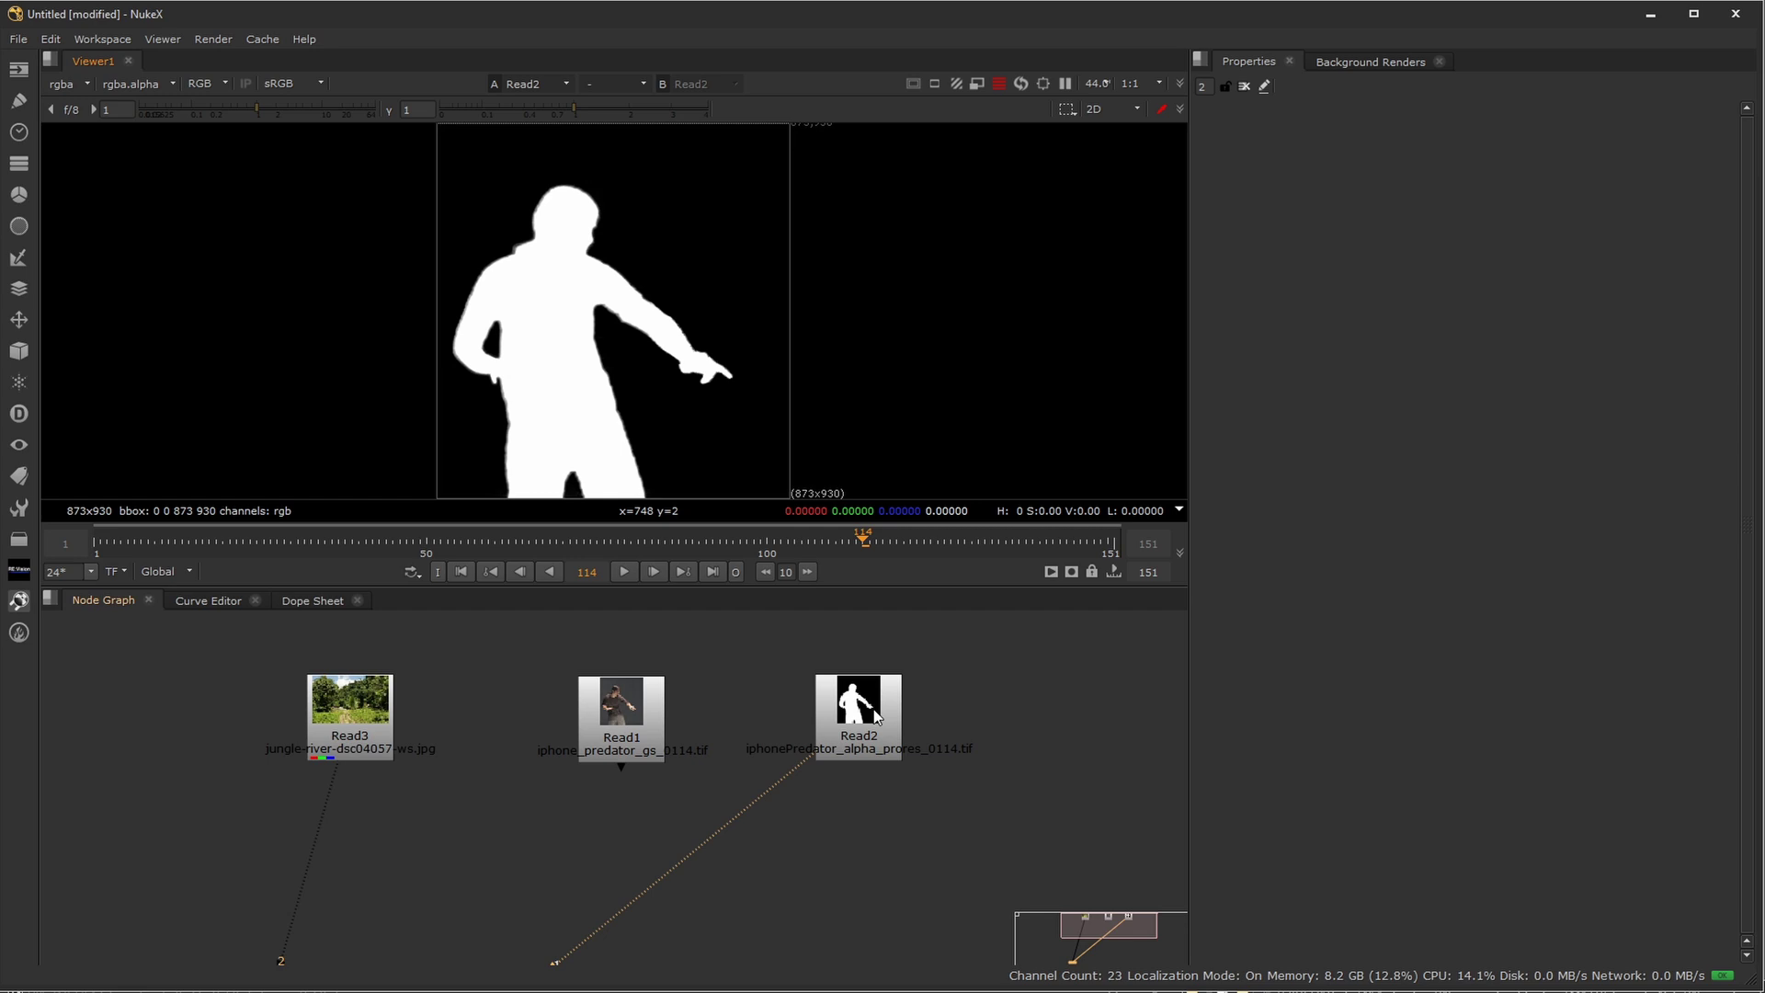
pyautogui.click(618, 701)
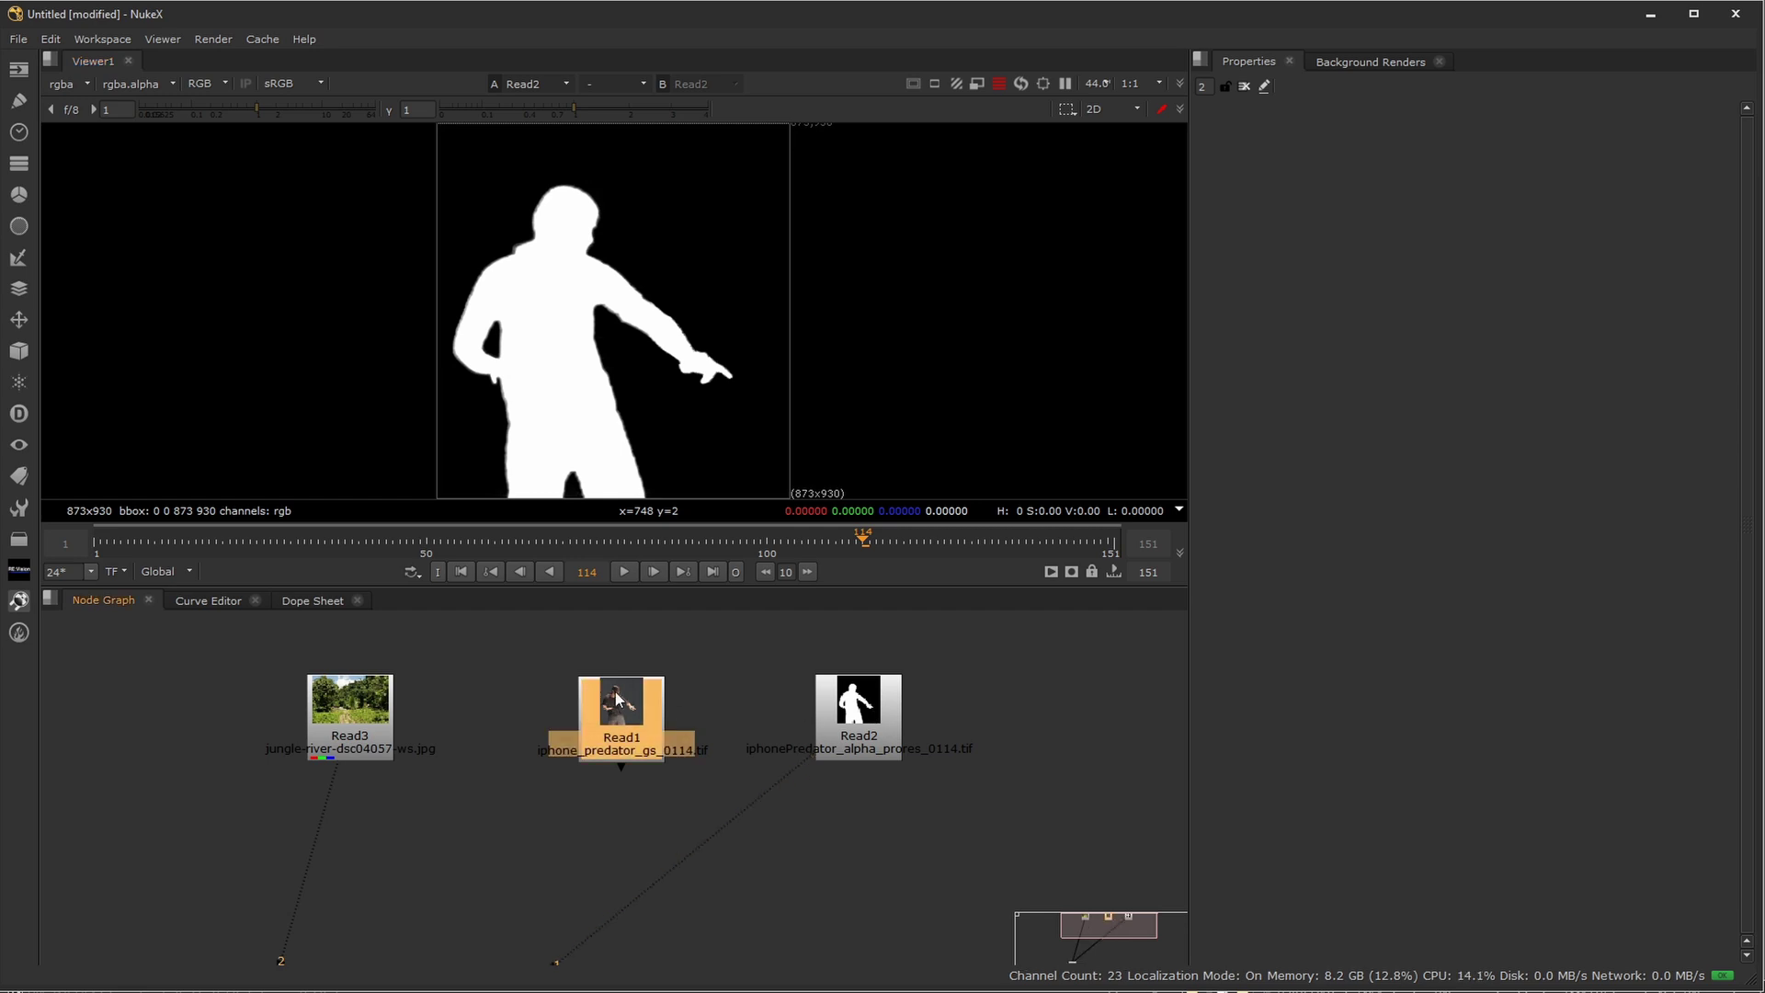
pyautogui.press('1')
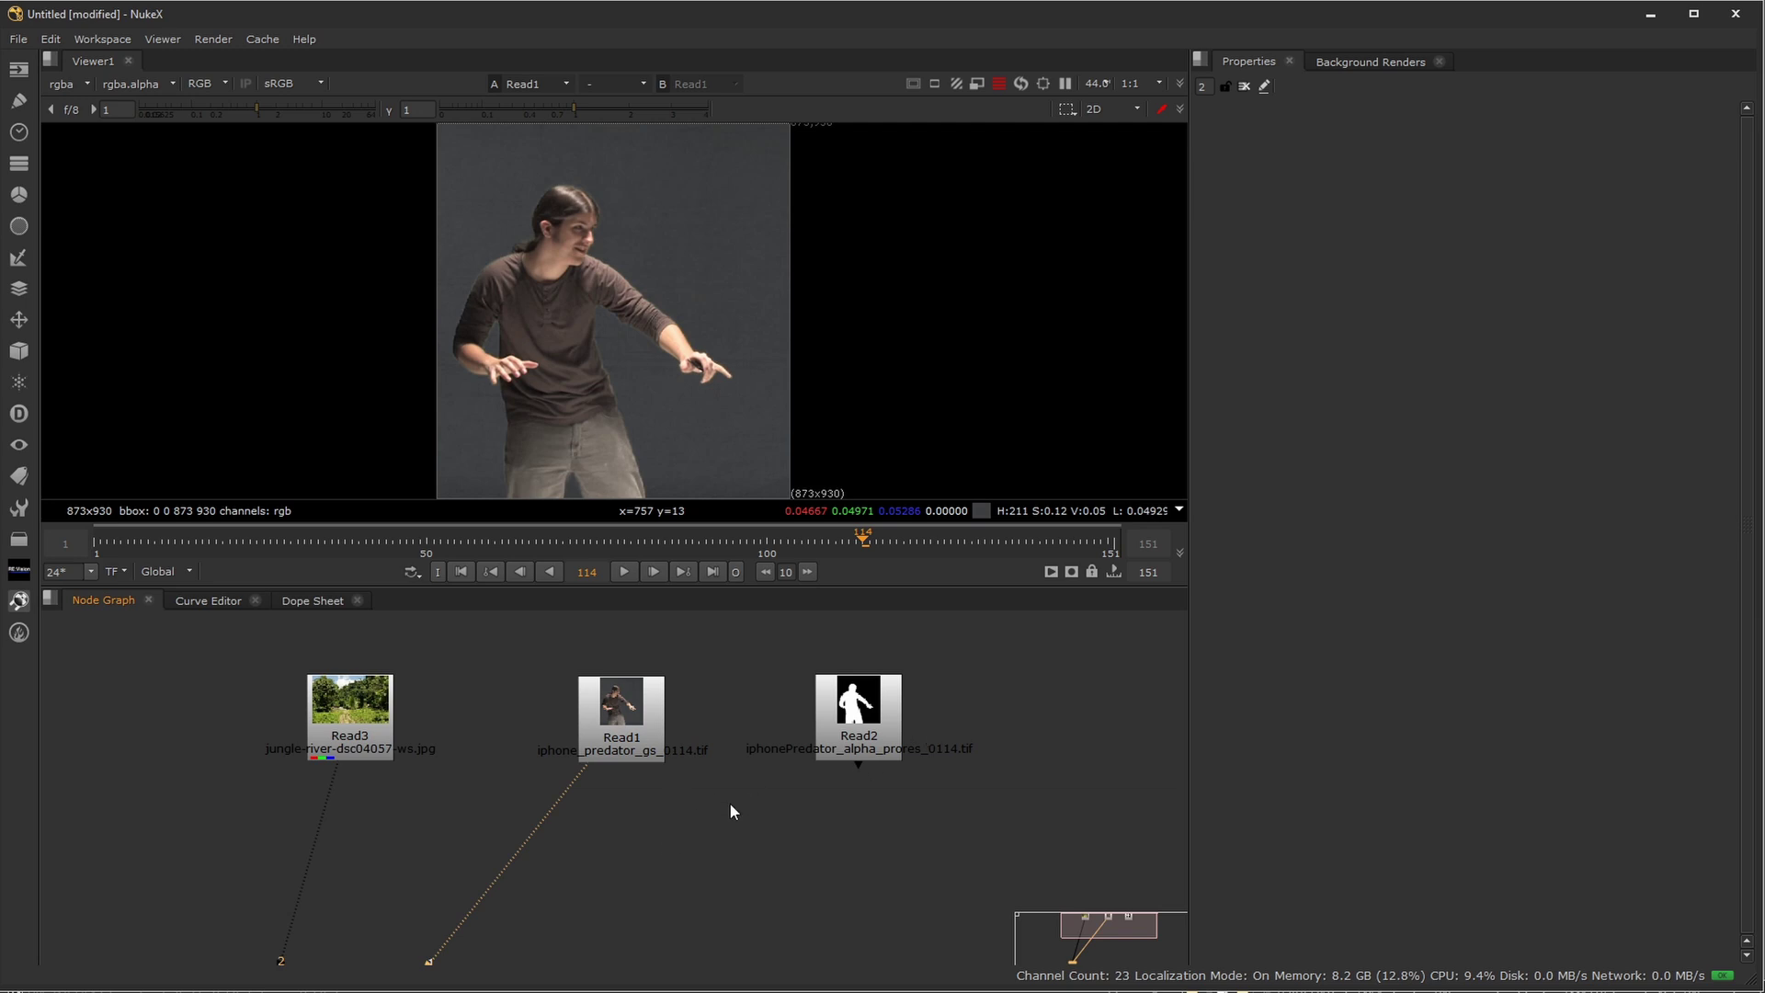
# Add a Copy node beneath Read1, with Read2 connected to input A and Read1 connected to input B
pyautogui.moveTo(694, 857); pyautogui.dragTo(702, 804, button='middle')
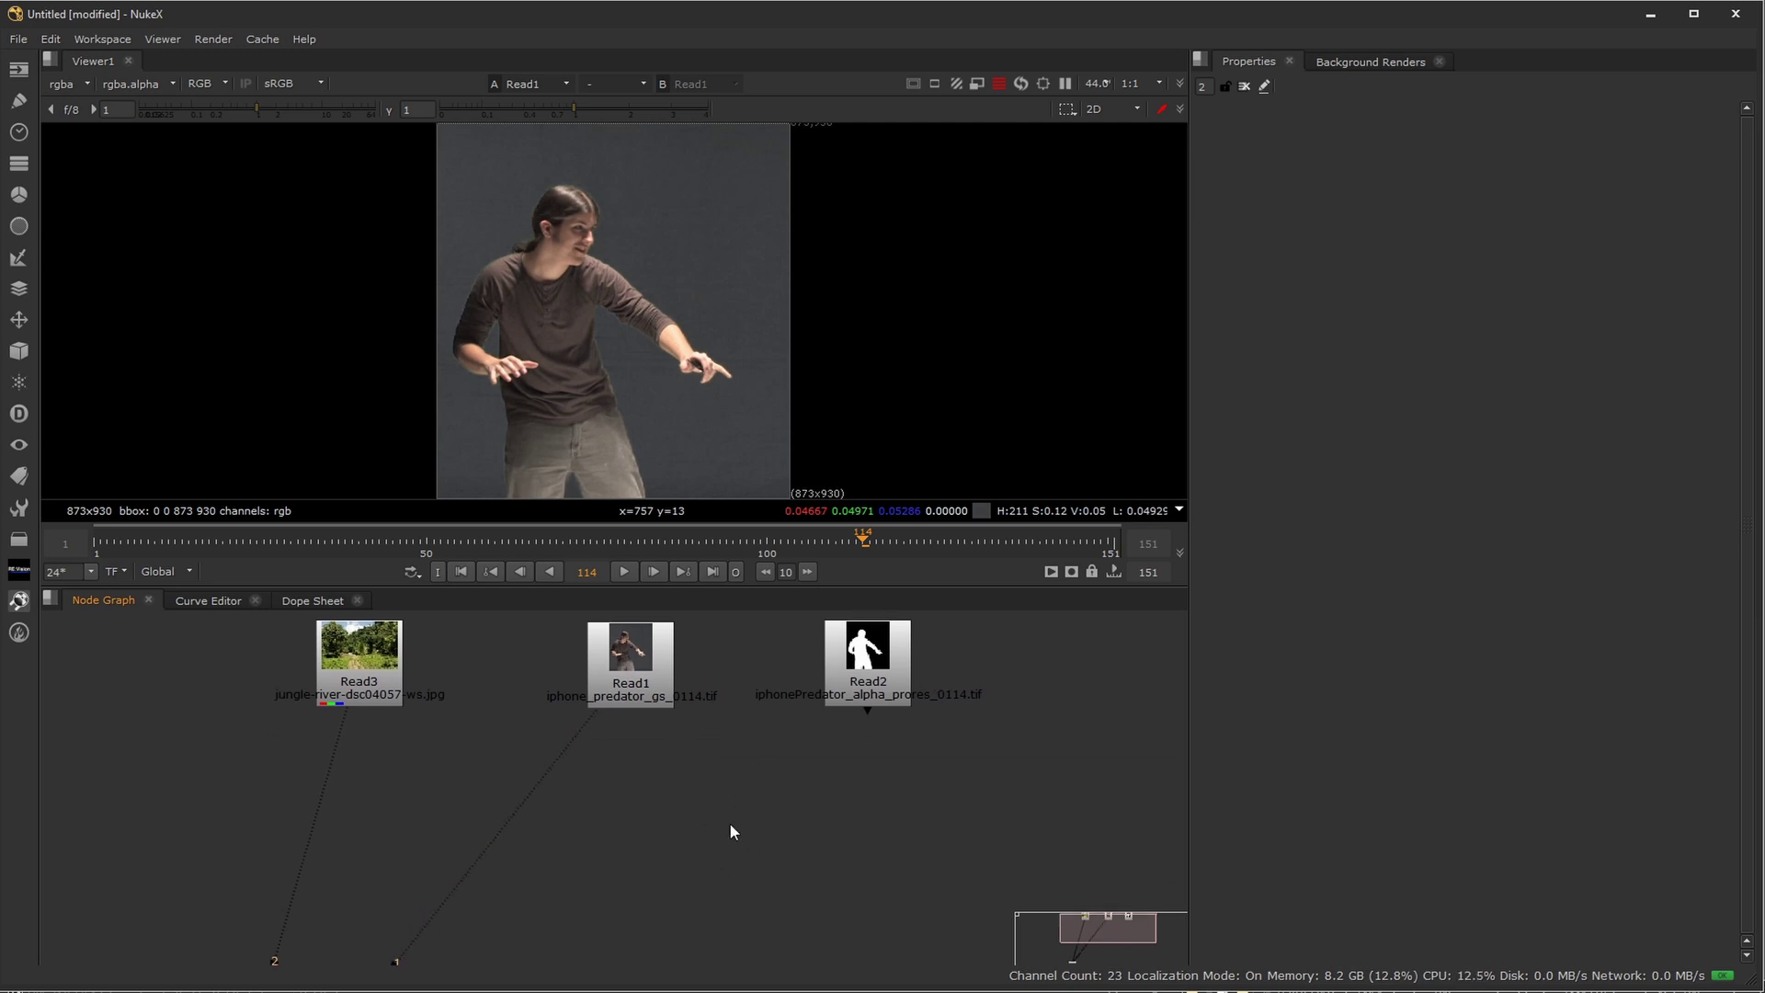
pyautogui.press('k')
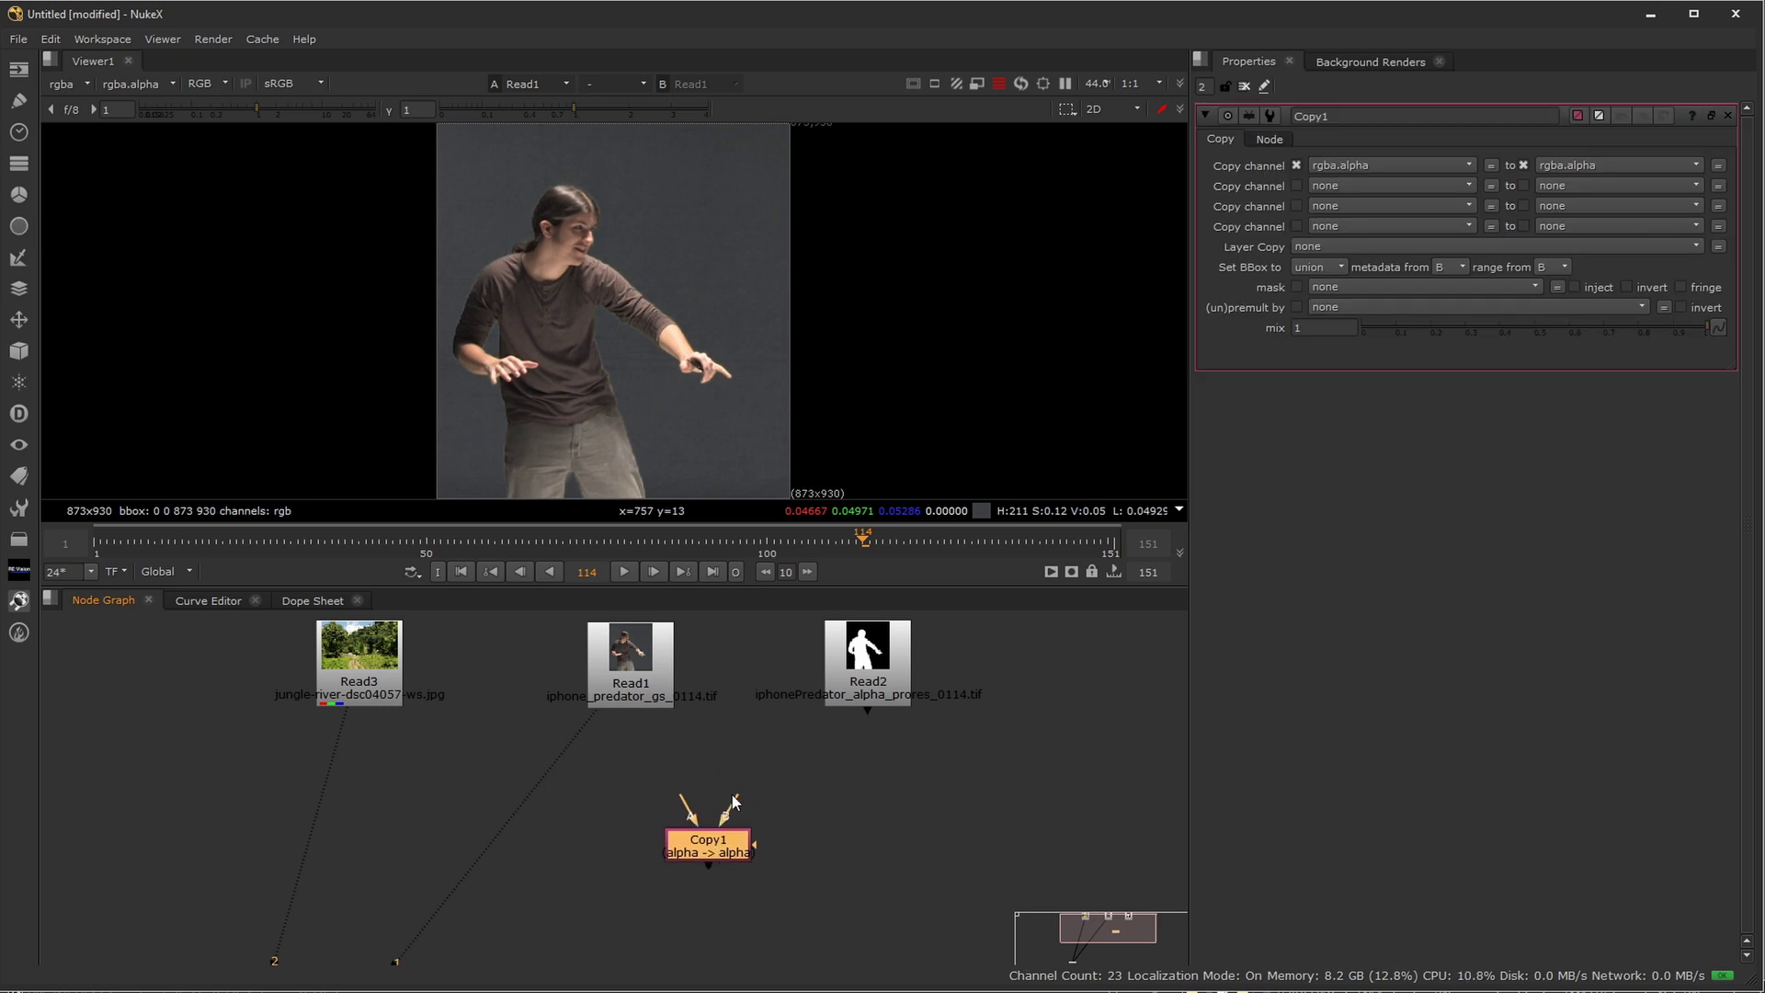
pyautogui.moveTo(733, 797); pyautogui.dragTo(884, 701)
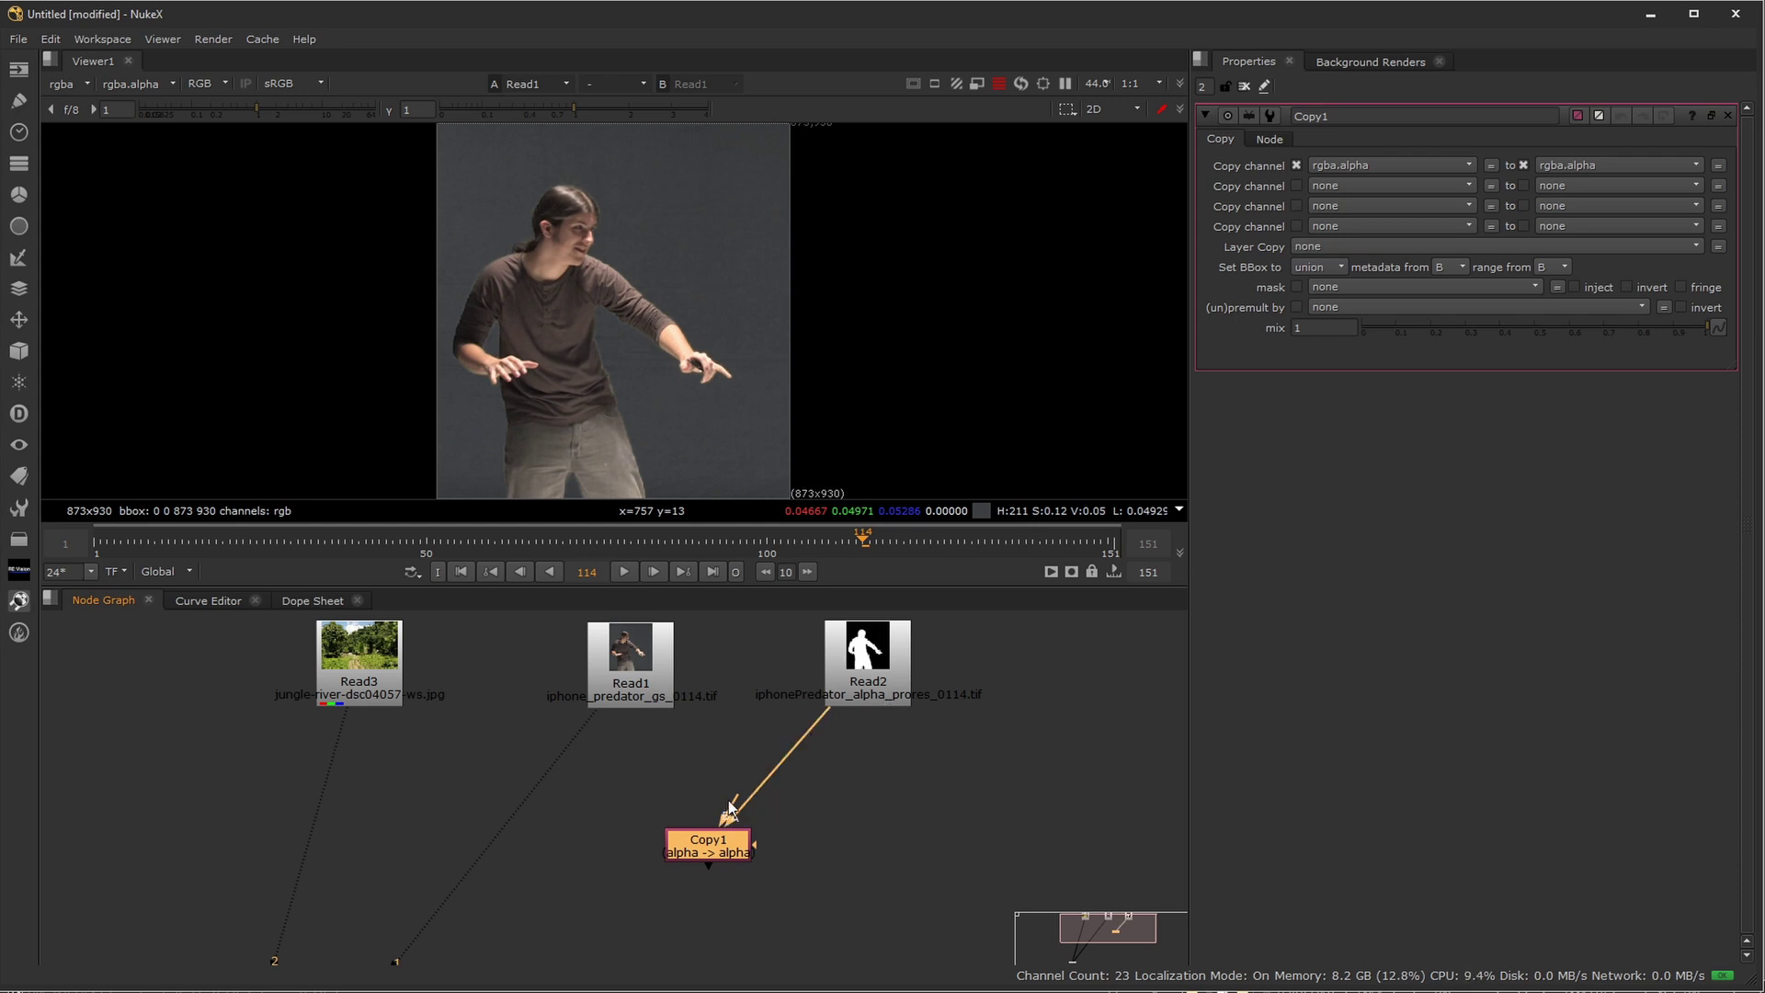
pyautogui.moveTo(731, 809); pyautogui.dragTo(621, 692)
pyautogui.moveTo(721, 838); pyautogui.dragTo(643, 778)
pyautogui.scroll(6, 640, 791)
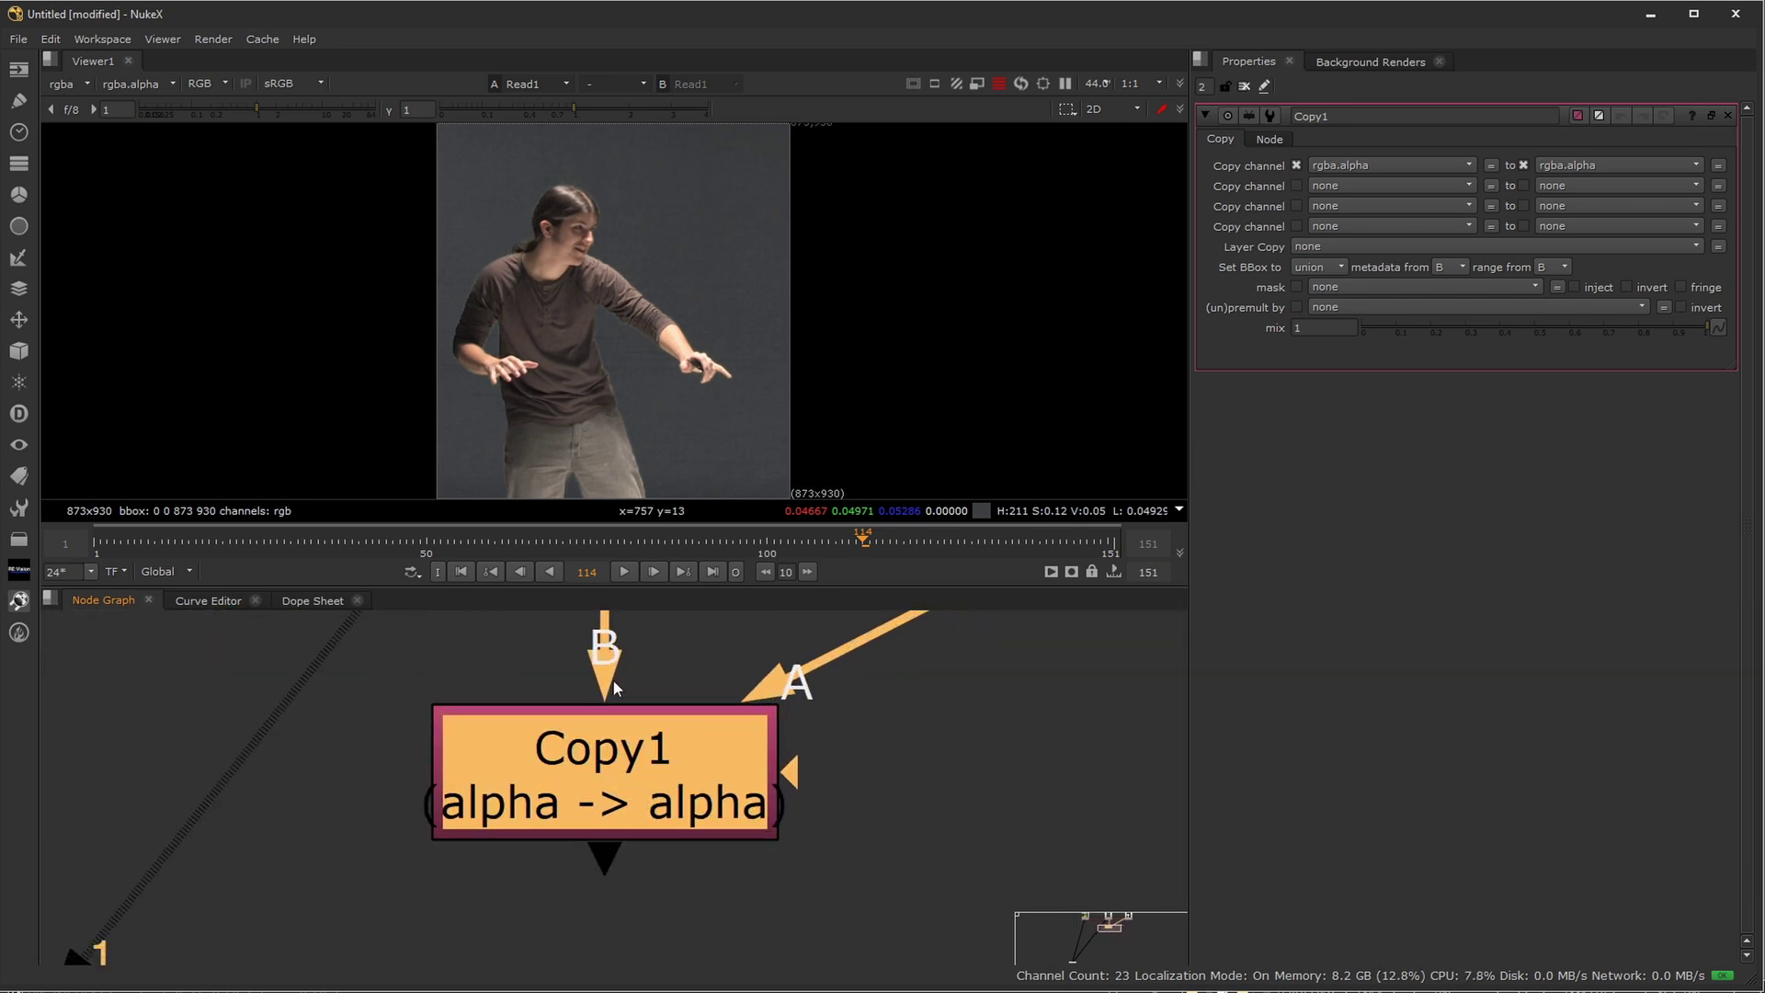
pyautogui.scroll(-5, 934, 721)
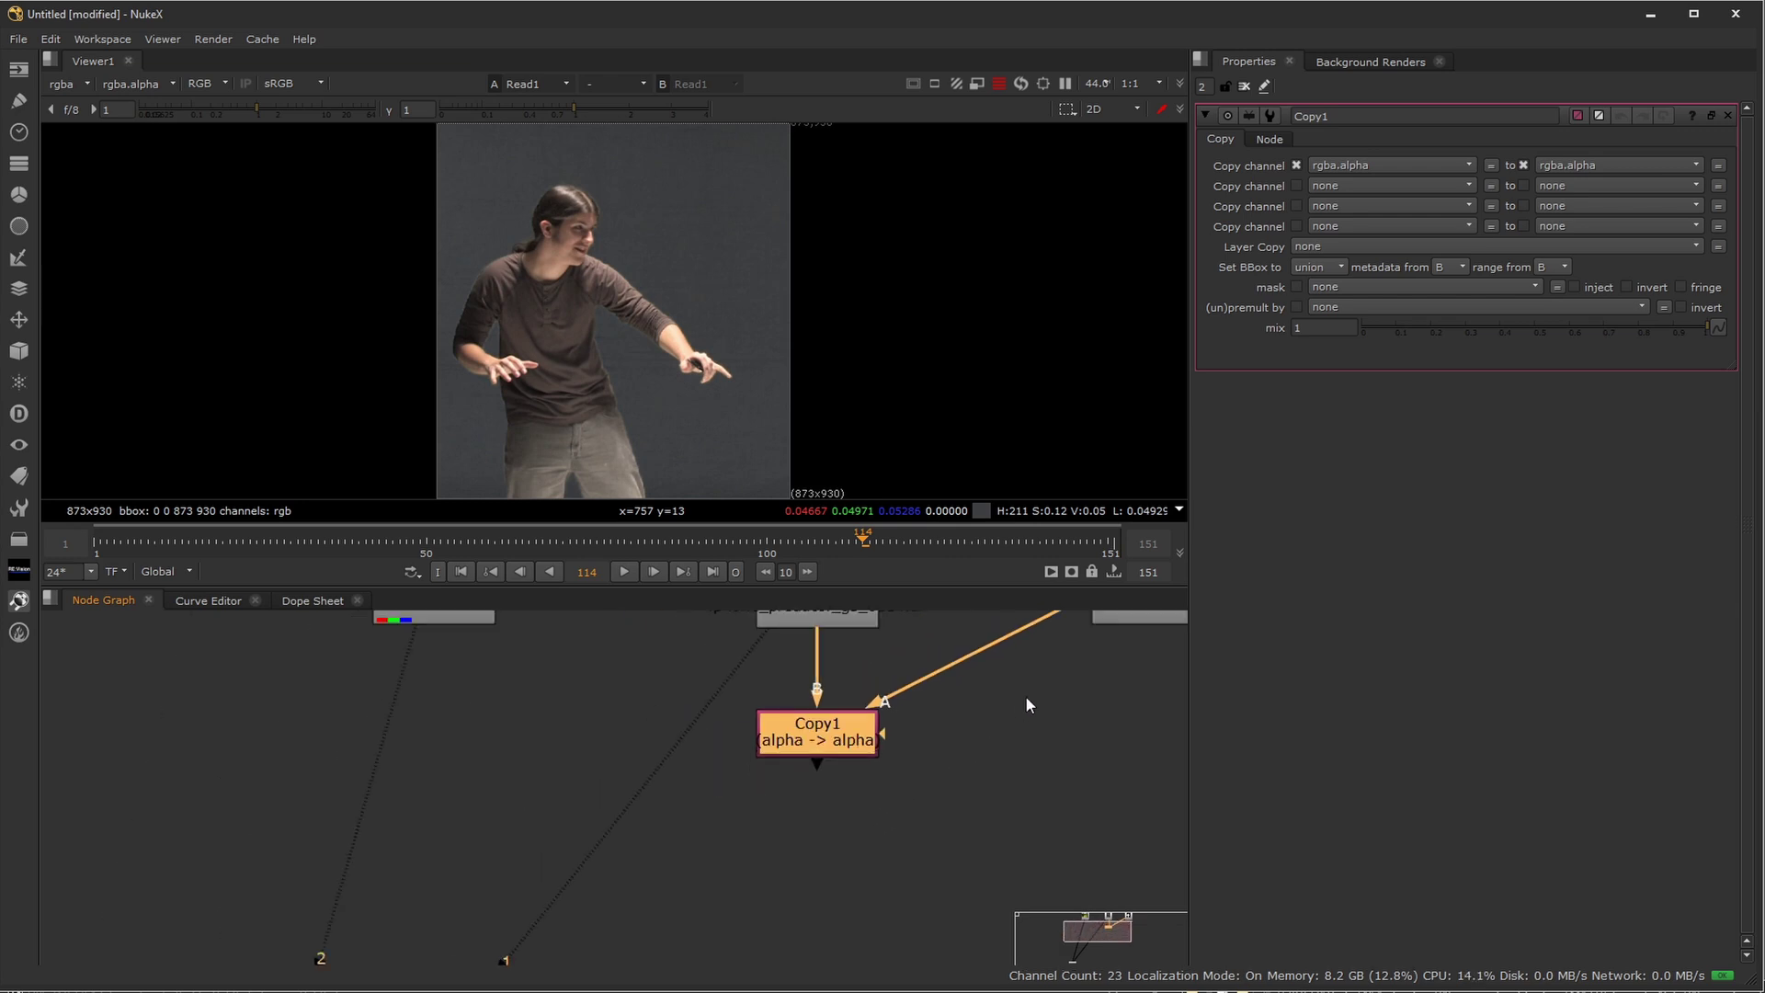
# View the Read2 matte and toggle its alpha channel on and off in the viewer
pyautogui.moveTo(1029, 701); pyautogui.dragTo(820, 737, button='middle')
pyautogui.click(864, 688)
pyautogui.press('1')
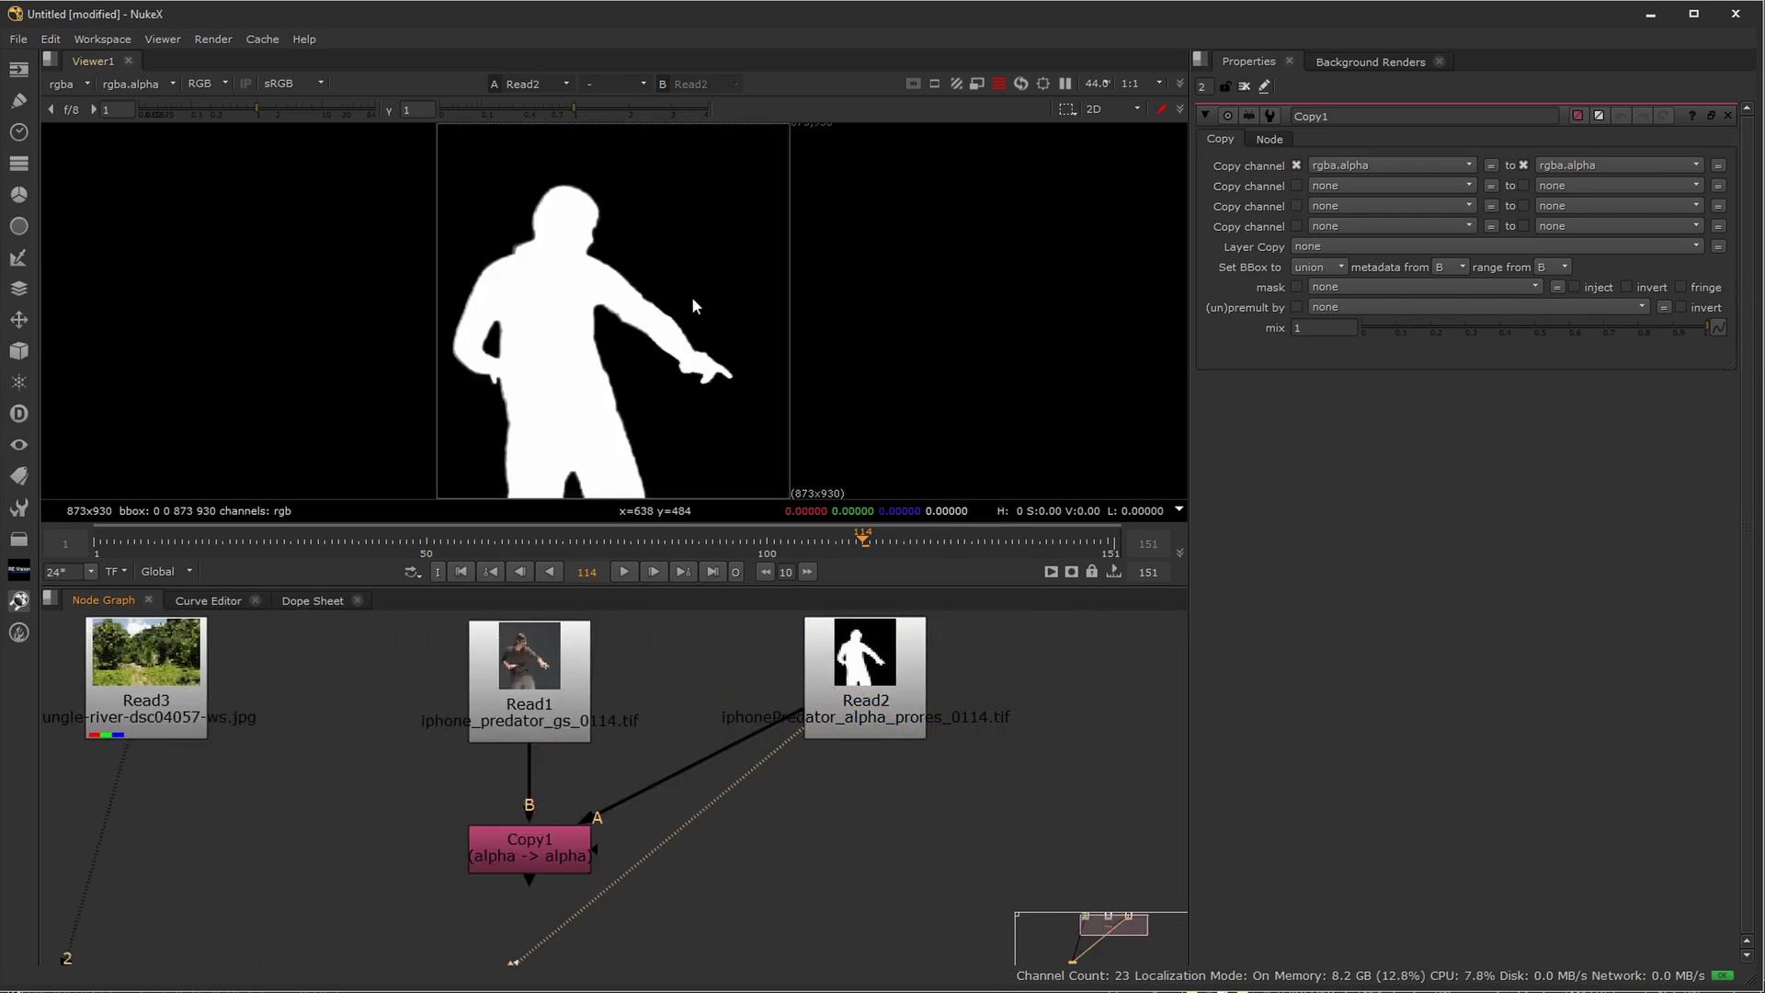
pyautogui.press('a')
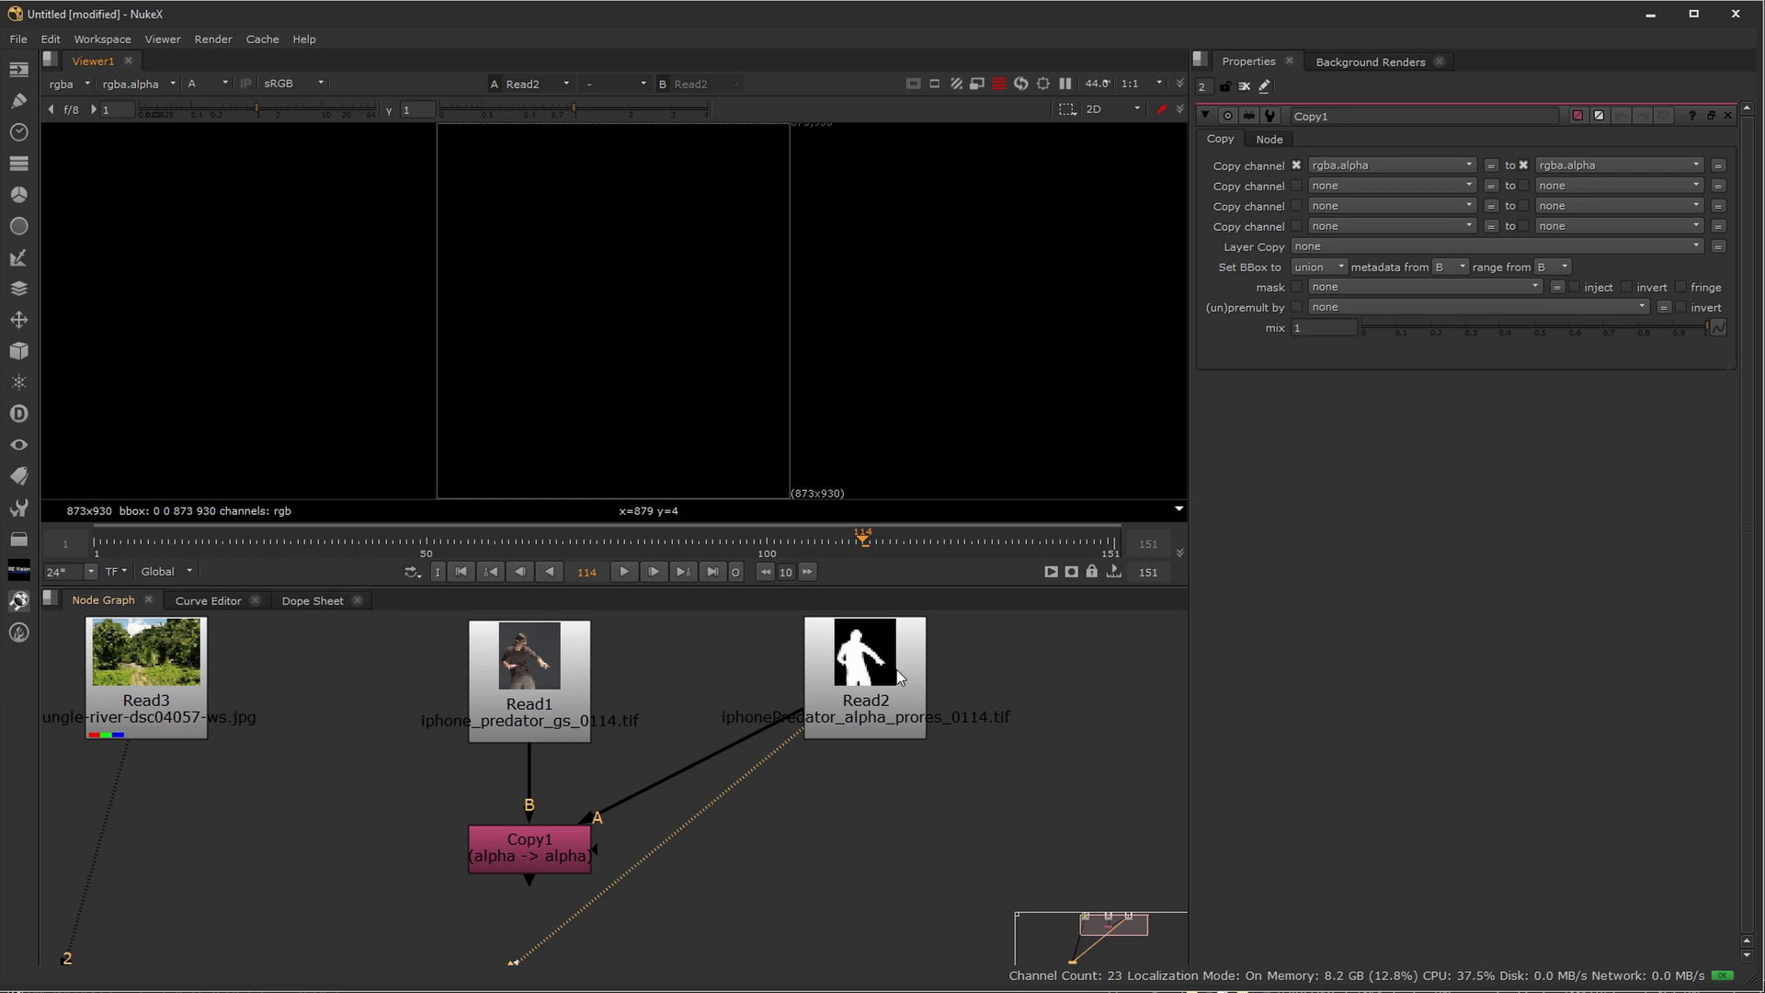
pyautogui.press('a')
# Review the source channels available for the Copy1 node's first copy channel, keeping rgba.alpha
pyautogui.click(528, 848)
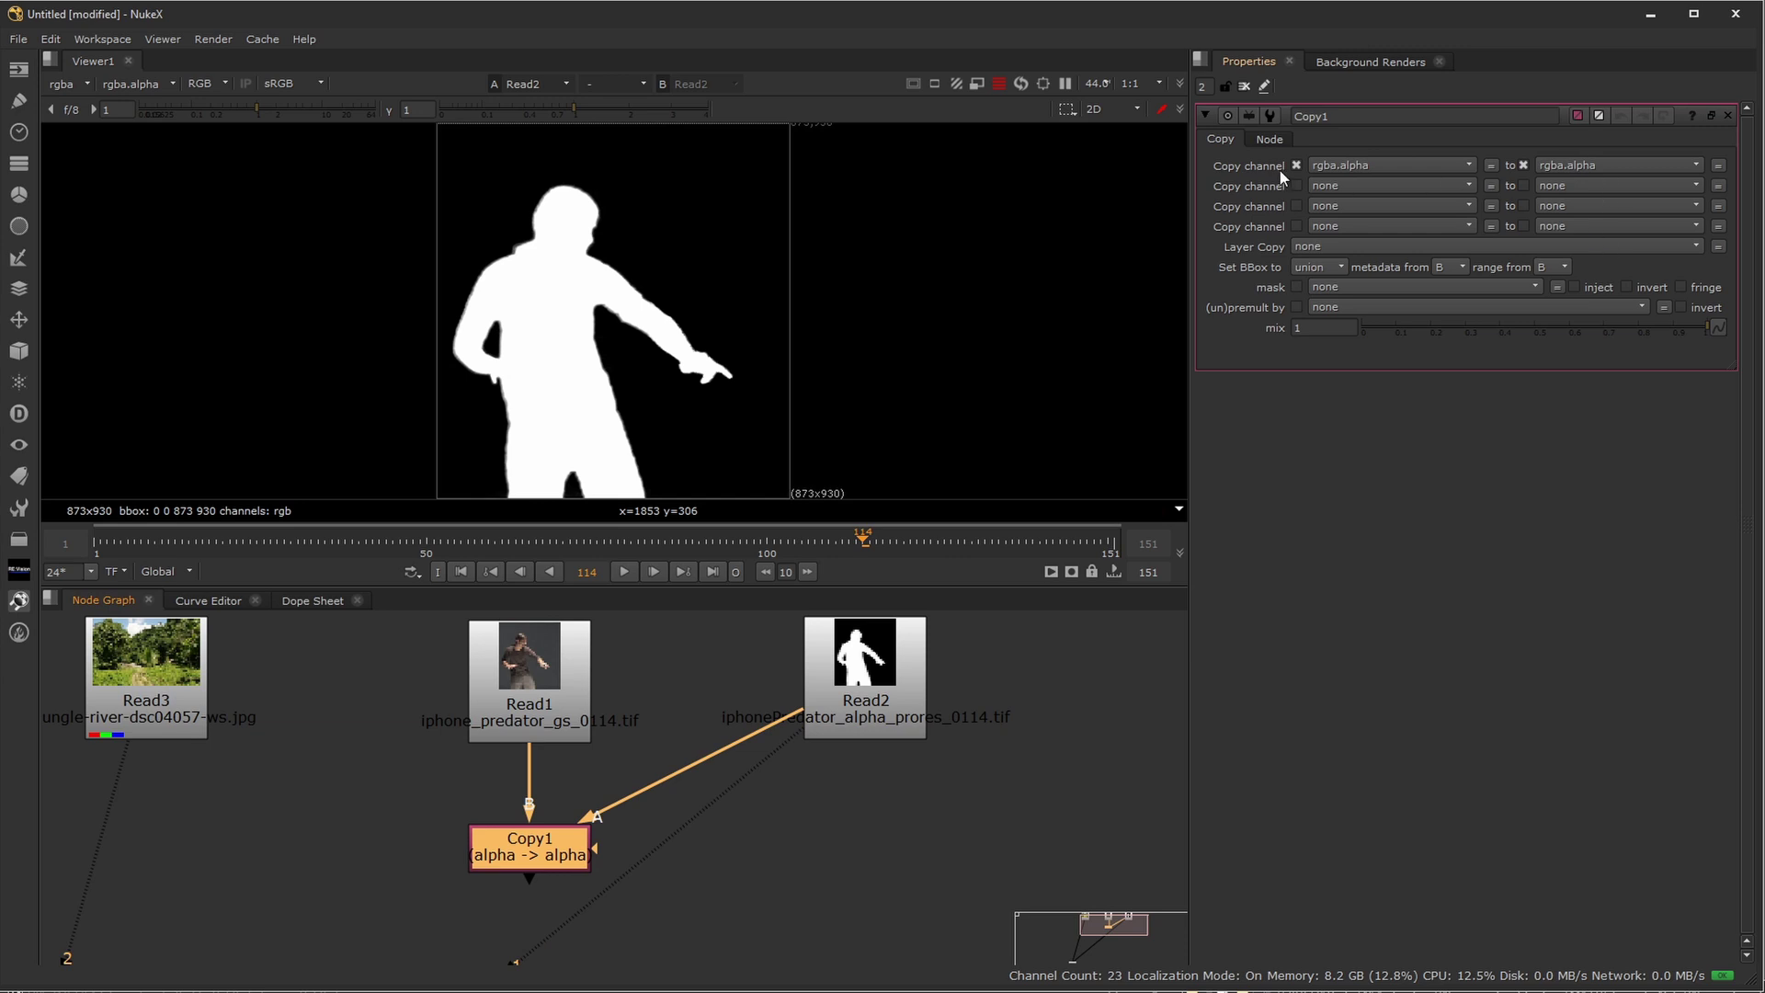
pyautogui.click(1389, 162)
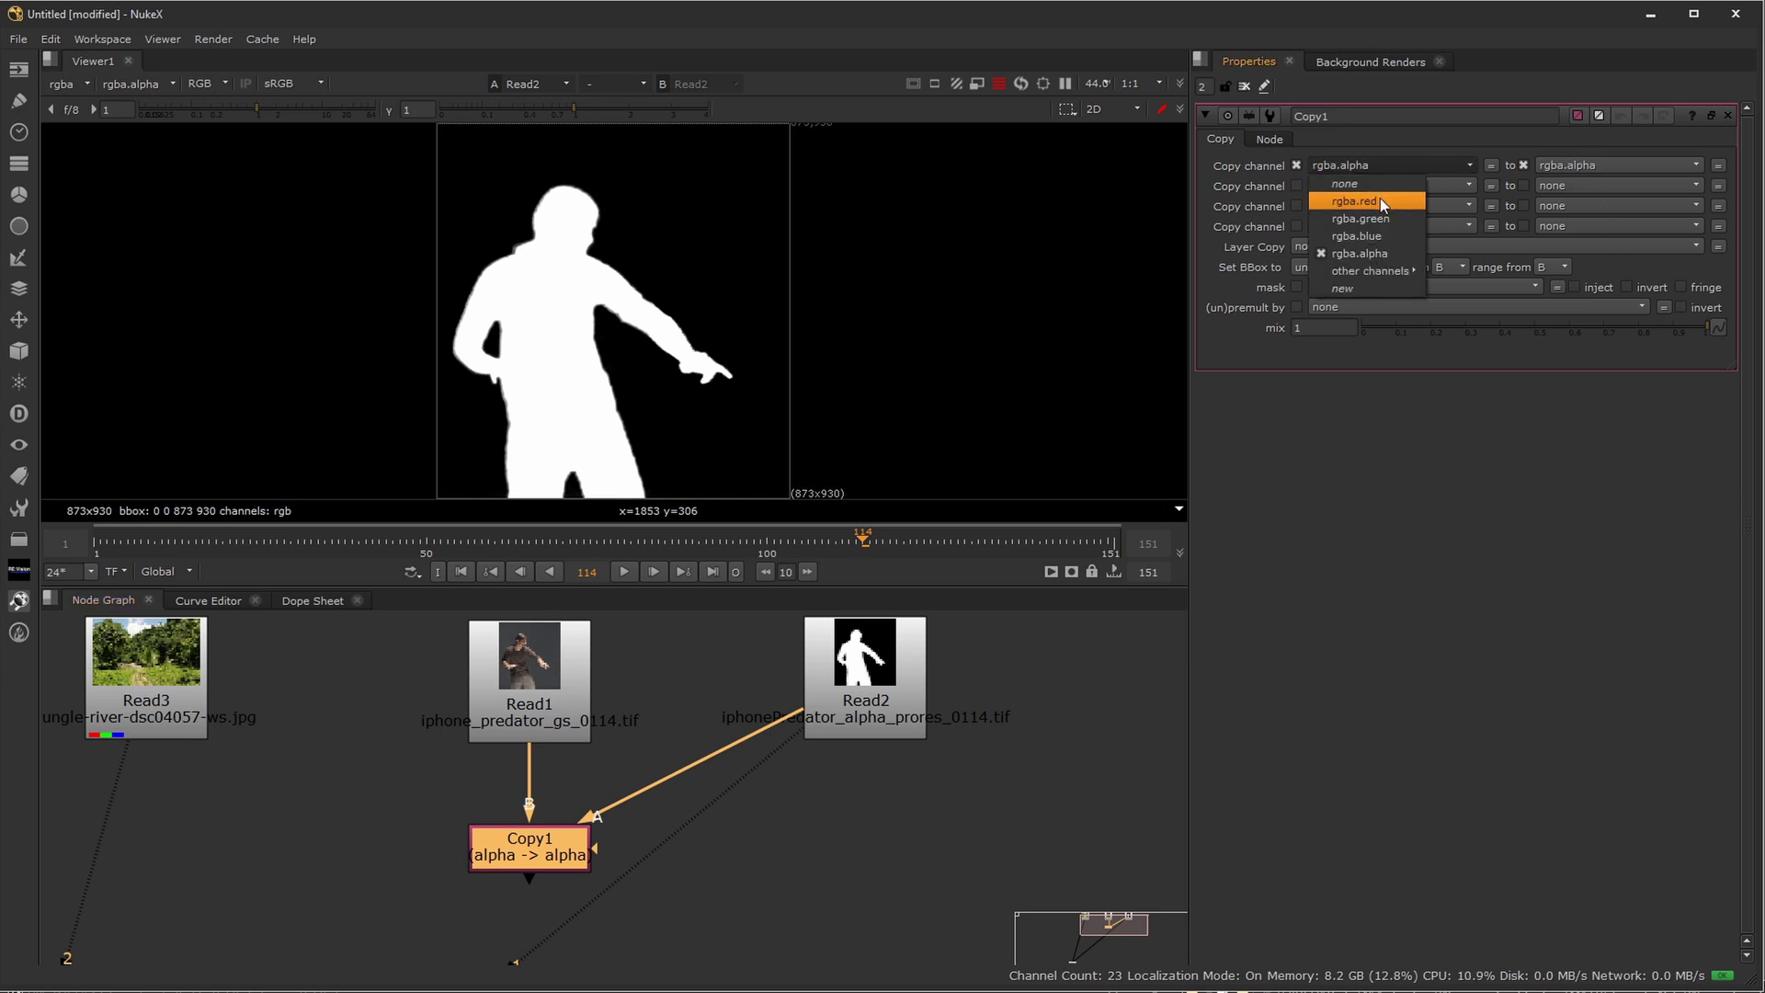
pyautogui.click(1386, 478)
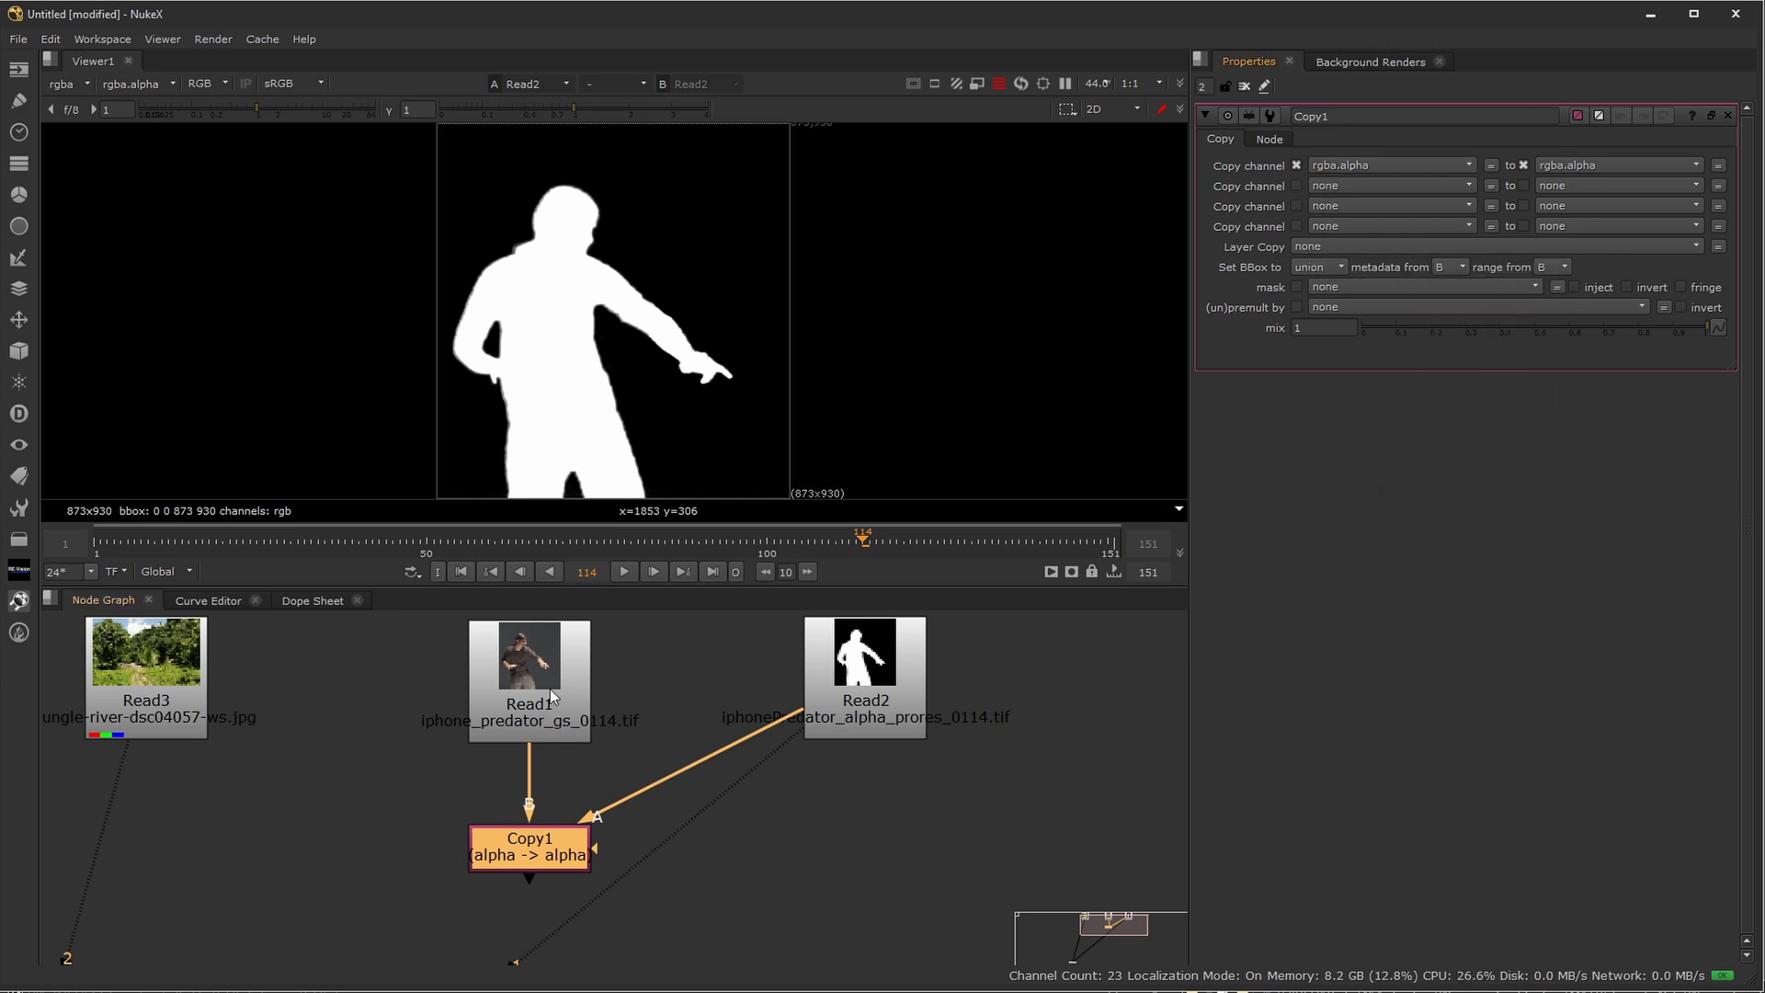
# Examine the Read2 matte's individual color channels in the viewer, finishing on the red channel
pyautogui.click(898, 648)
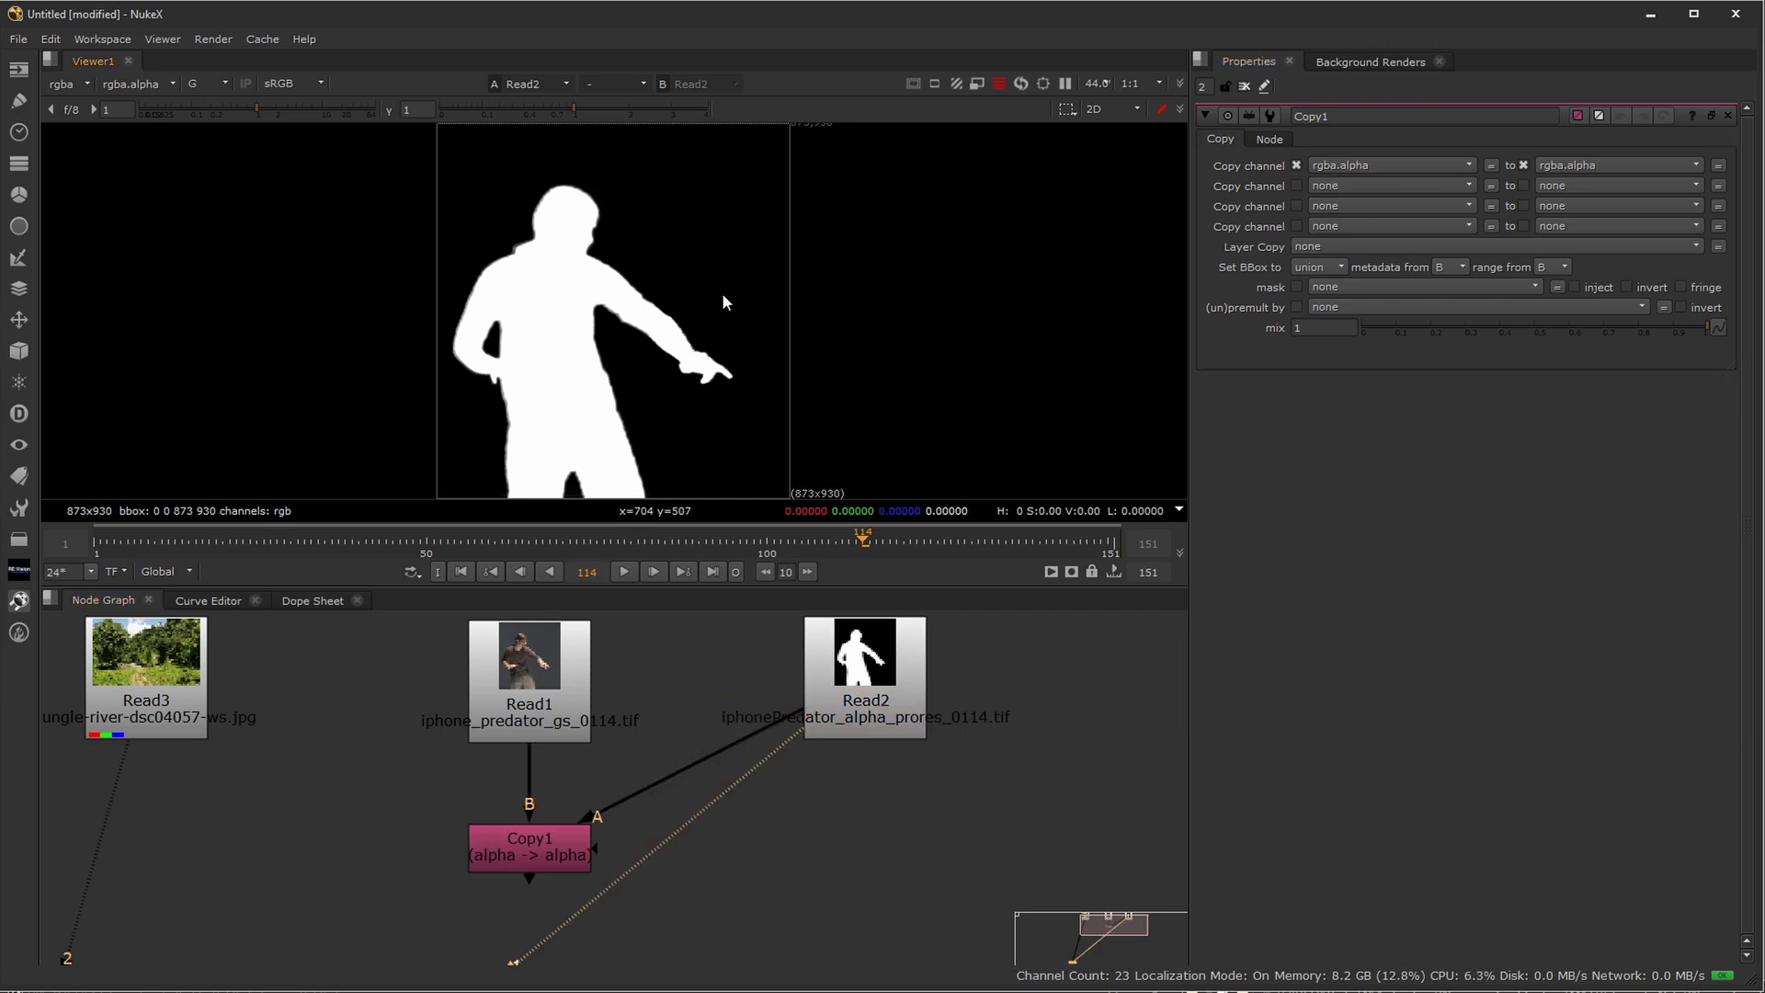
pyautogui.press('b')
pyautogui.click(205, 84)
pyautogui.click(228, 117)
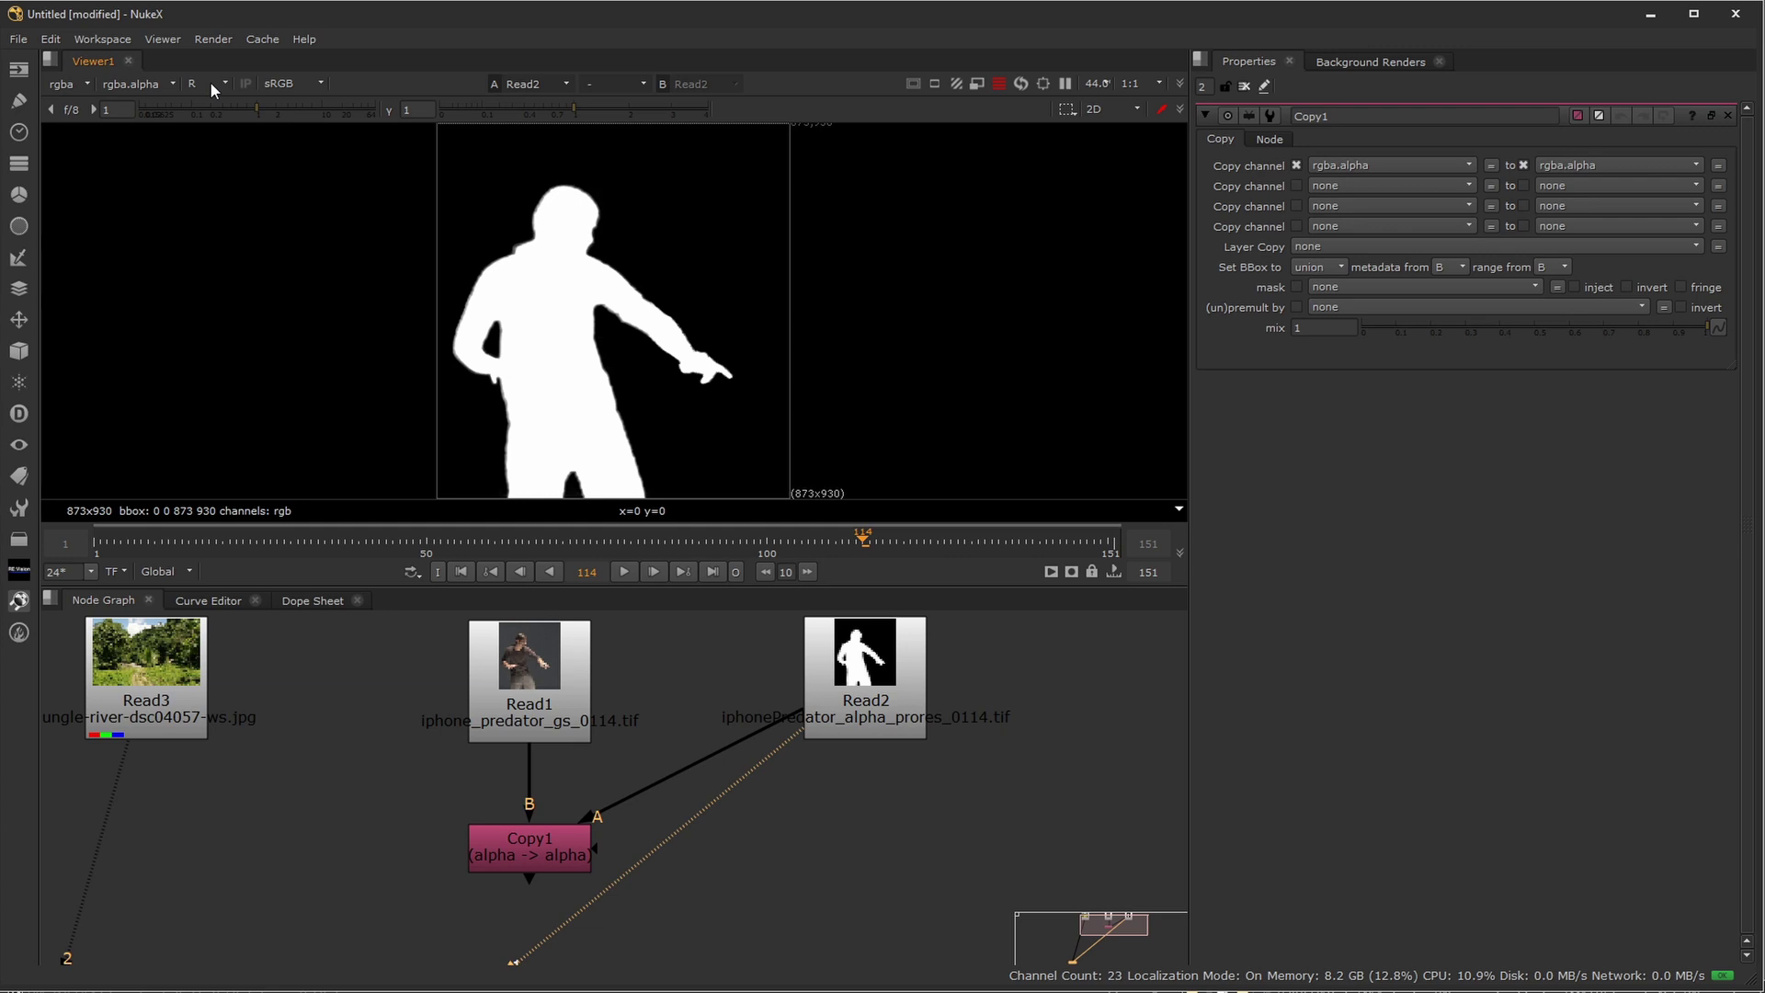
# Check the green channel of the Read2 matte and return the viewer to RGB
pyautogui.click(211, 83)
pyautogui.click(235, 136)
pyautogui.click(209, 84)
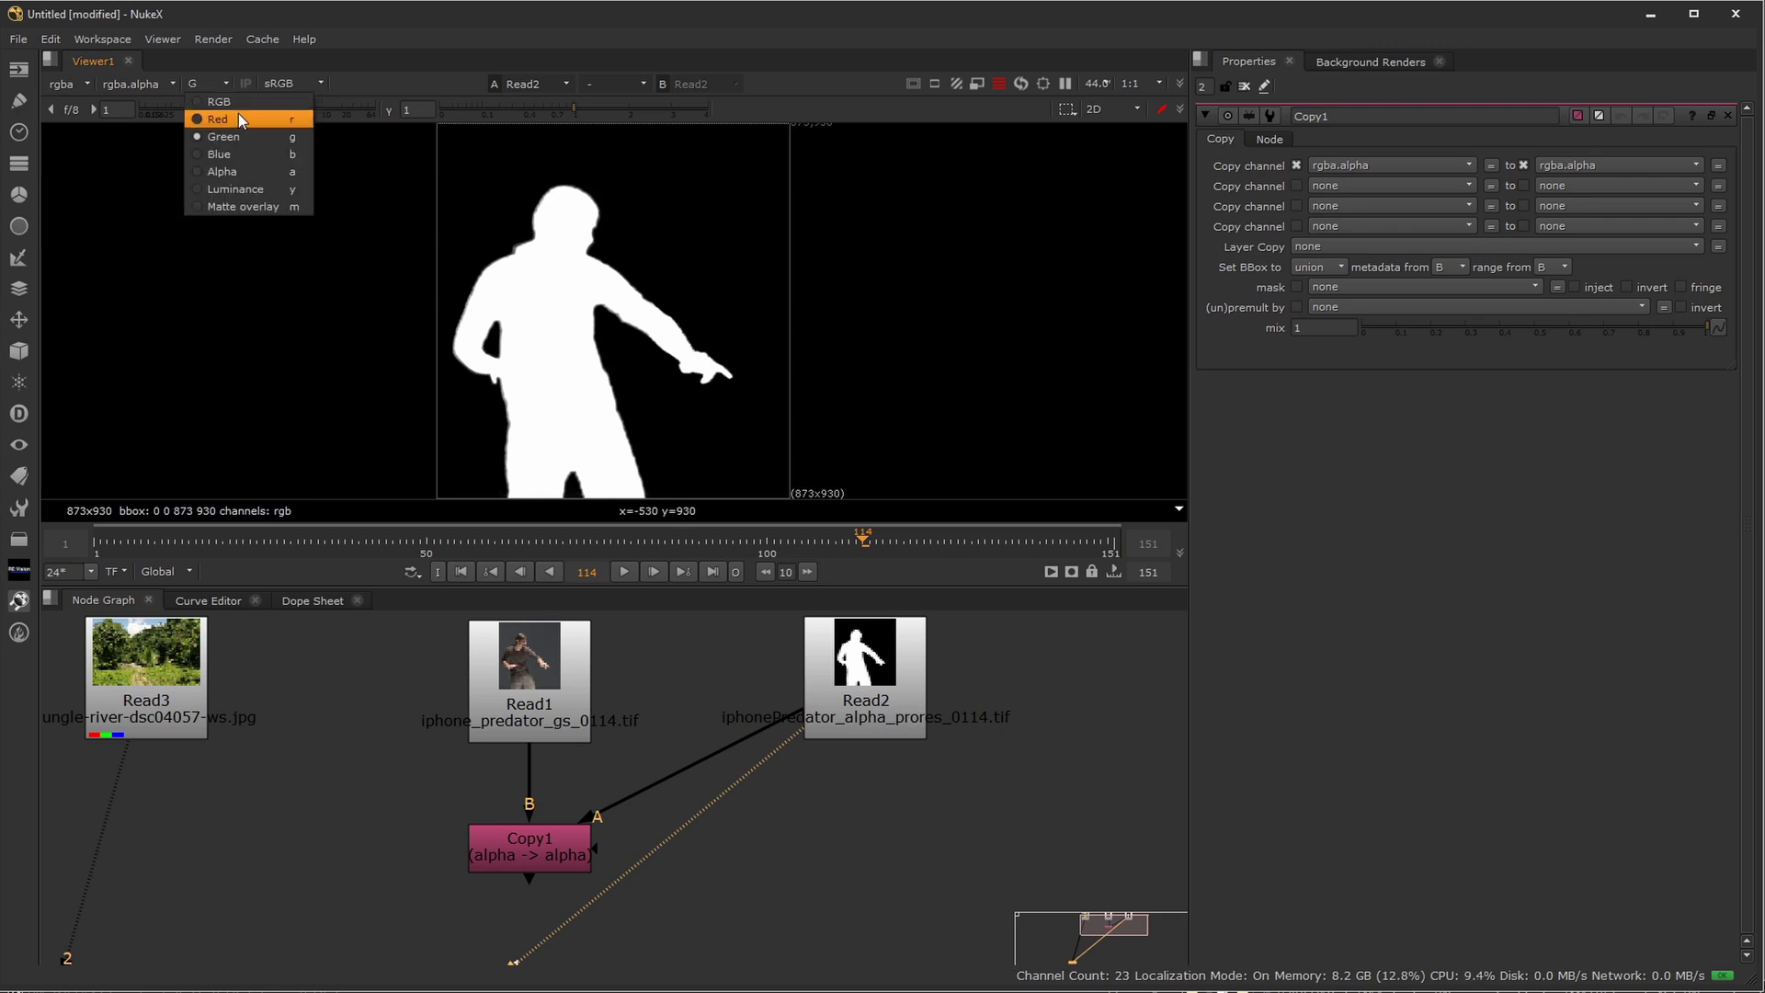
pyautogui.click(239, 113)
# Set Copy1's first copy channel to take rgba.red from the matte into rgba.alpha
pyautogui.click(1365, 162)
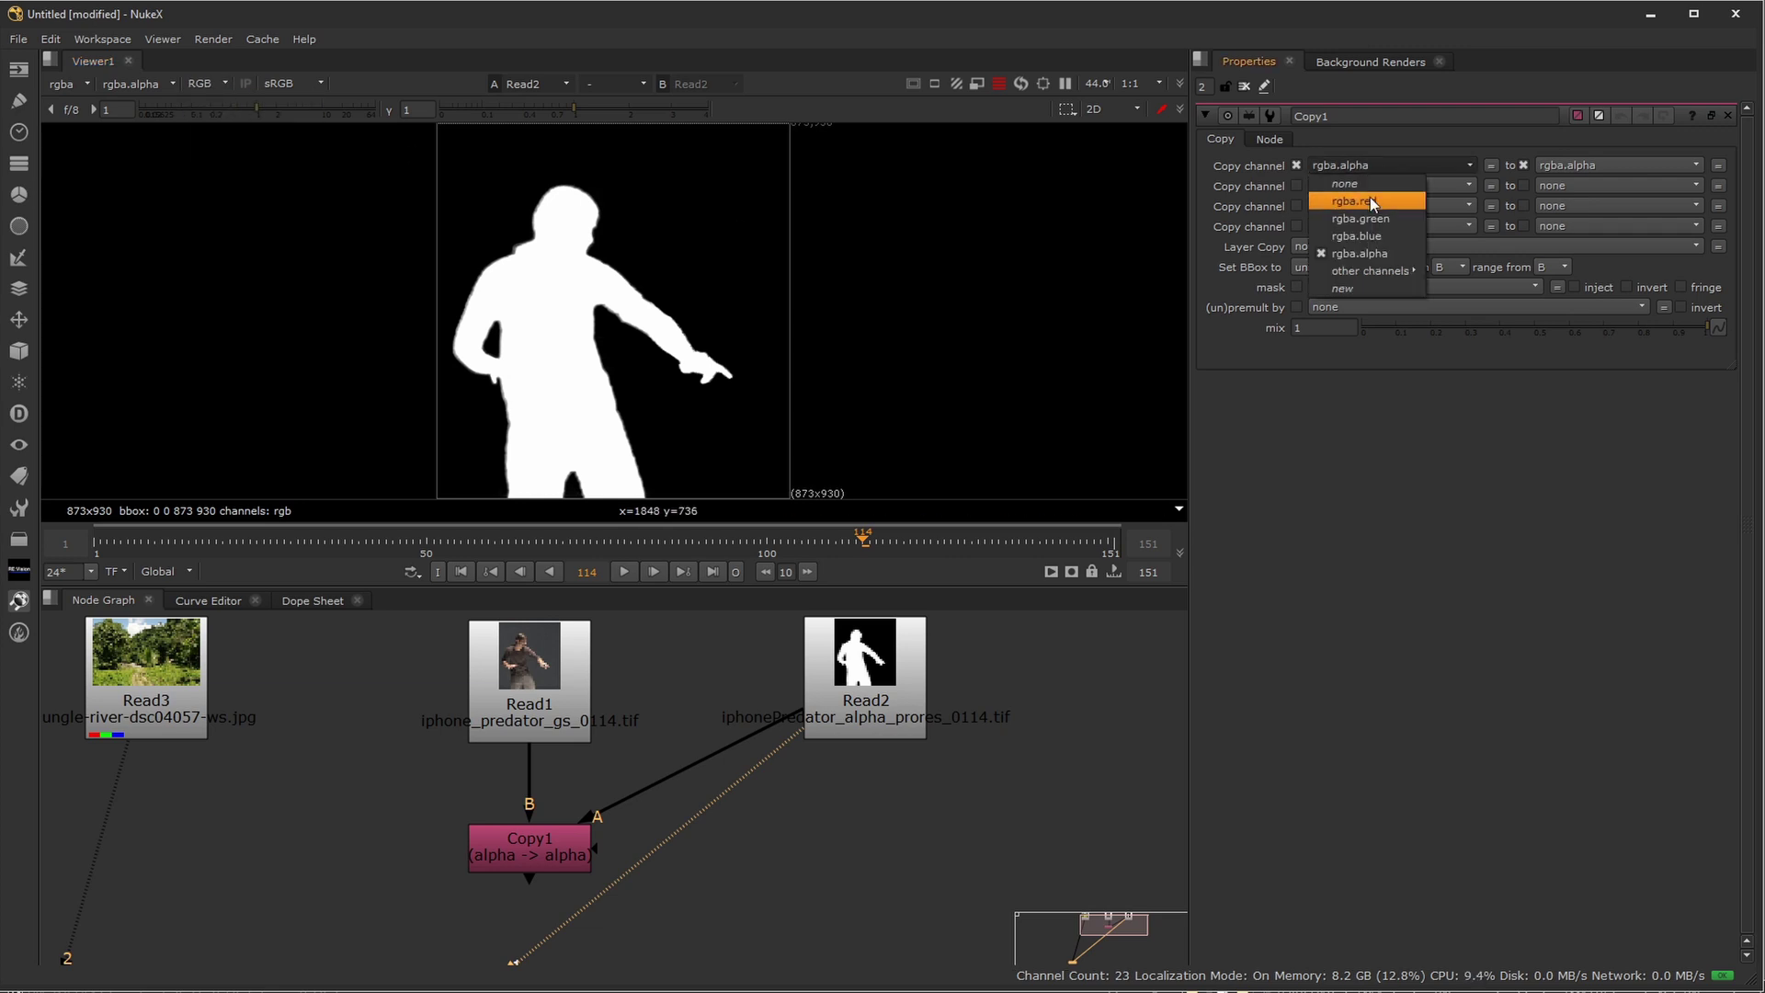
pyautogui.click(1370, 197)
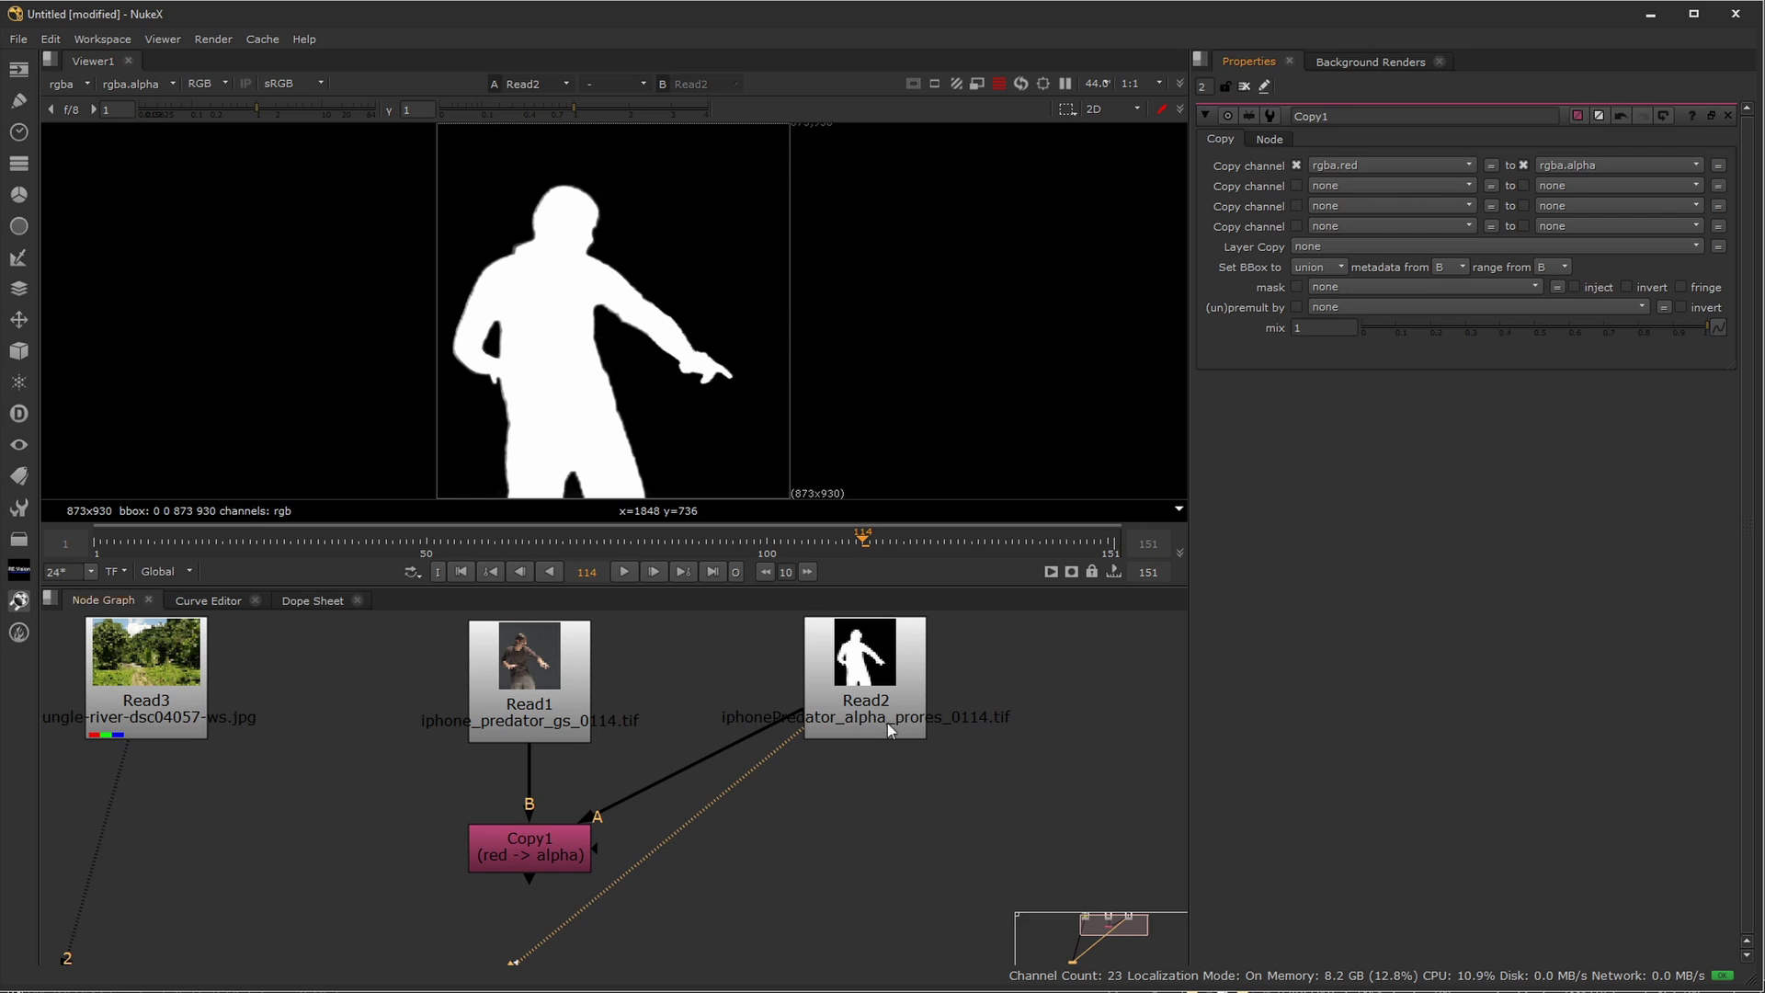
pyautogui.scroll(3, 509, 866)
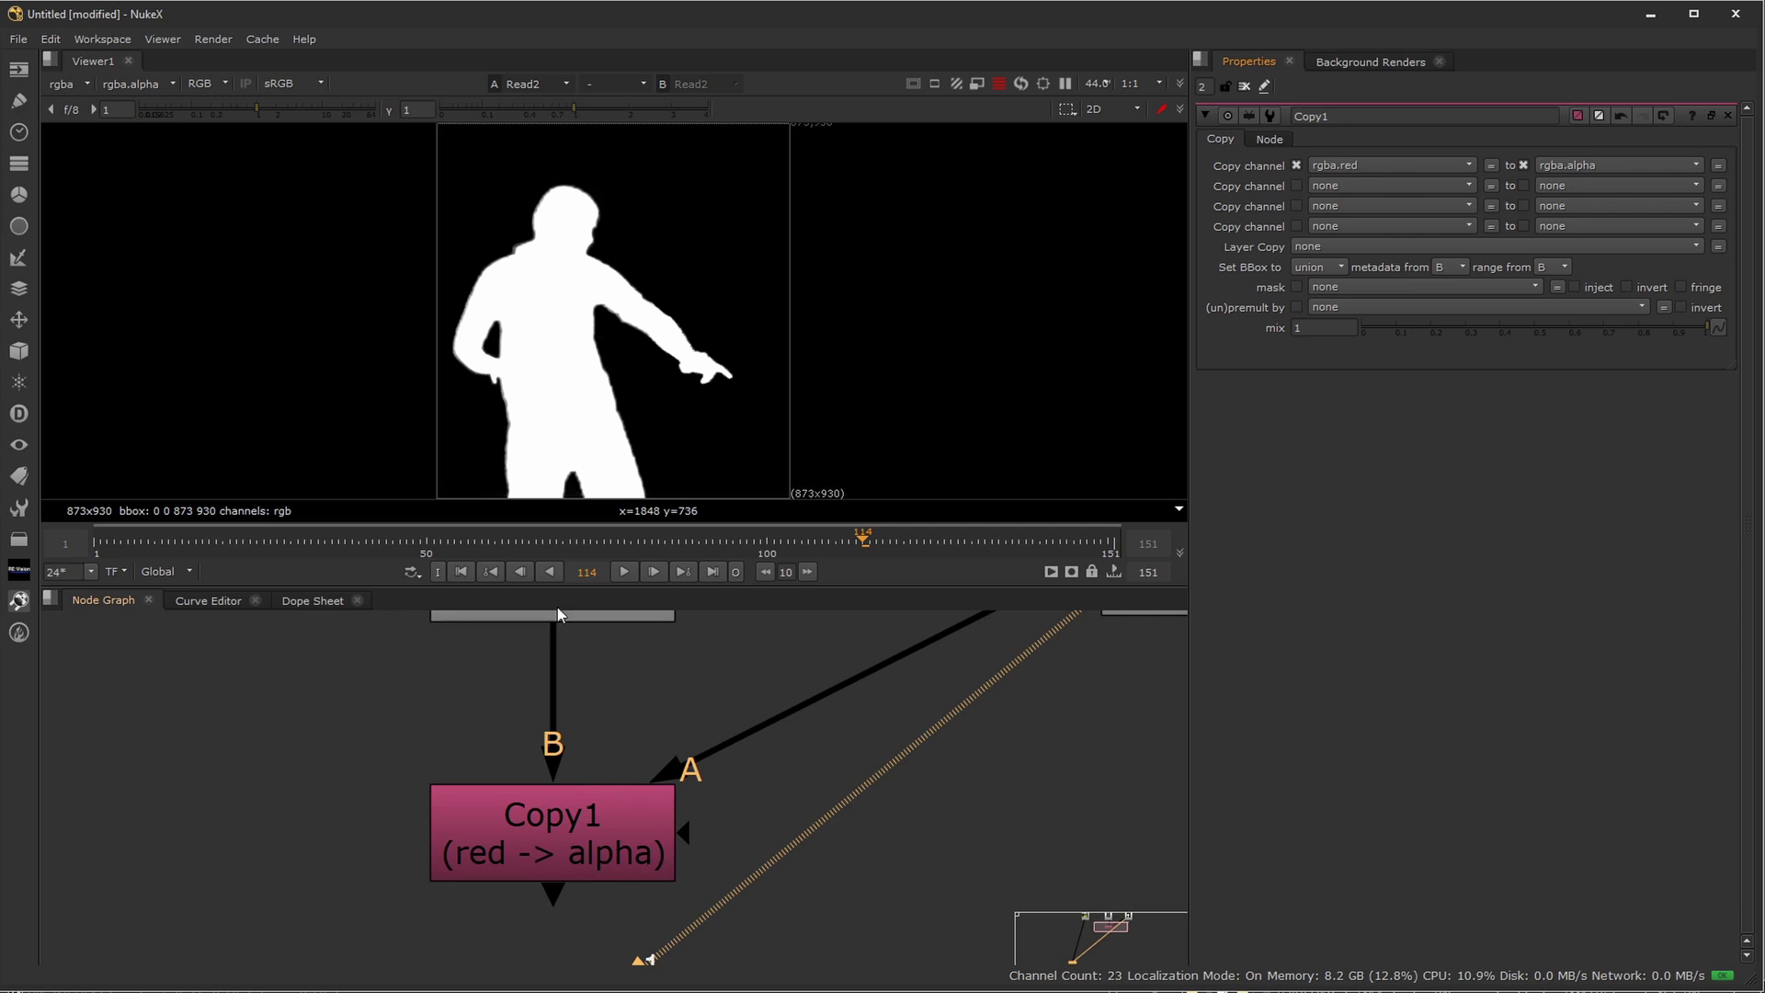
pyautogui.scroll(-1, 537, 861)
# View the Copy1 output and check its individual color and alpha channels, finishing on RGB
pyautogui.click(560, 831)
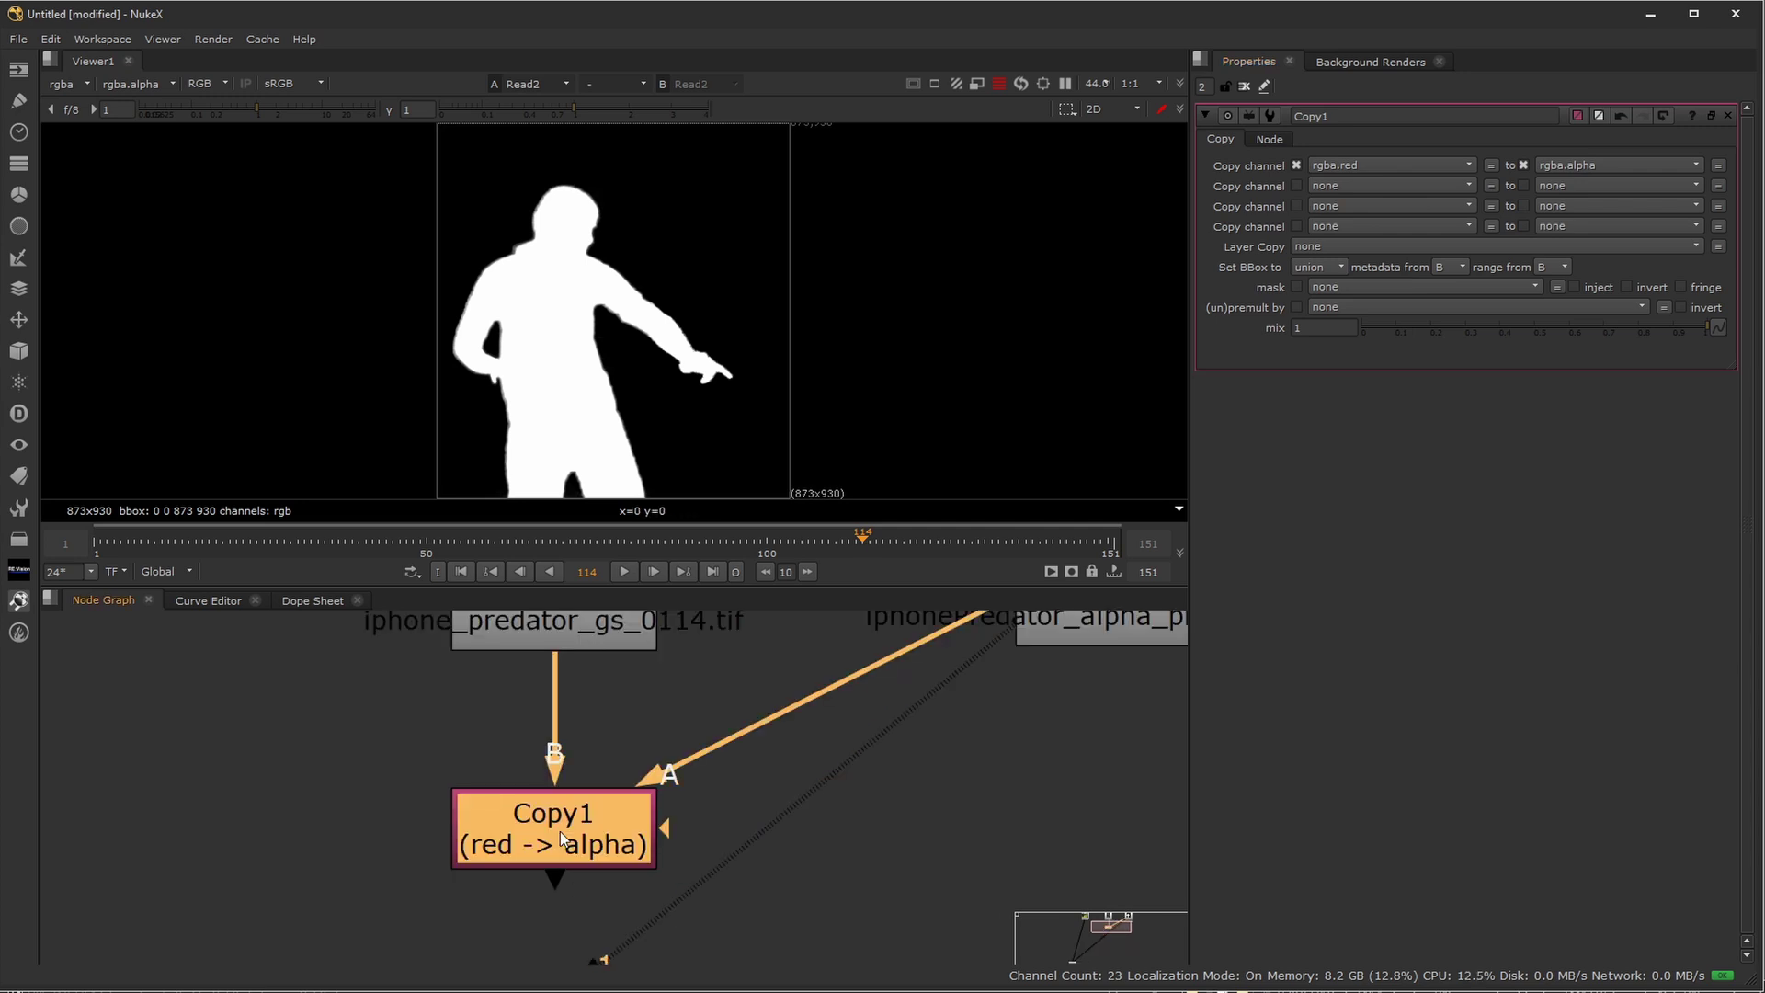
pyautogui.press('1')
pyautogui.press('r')
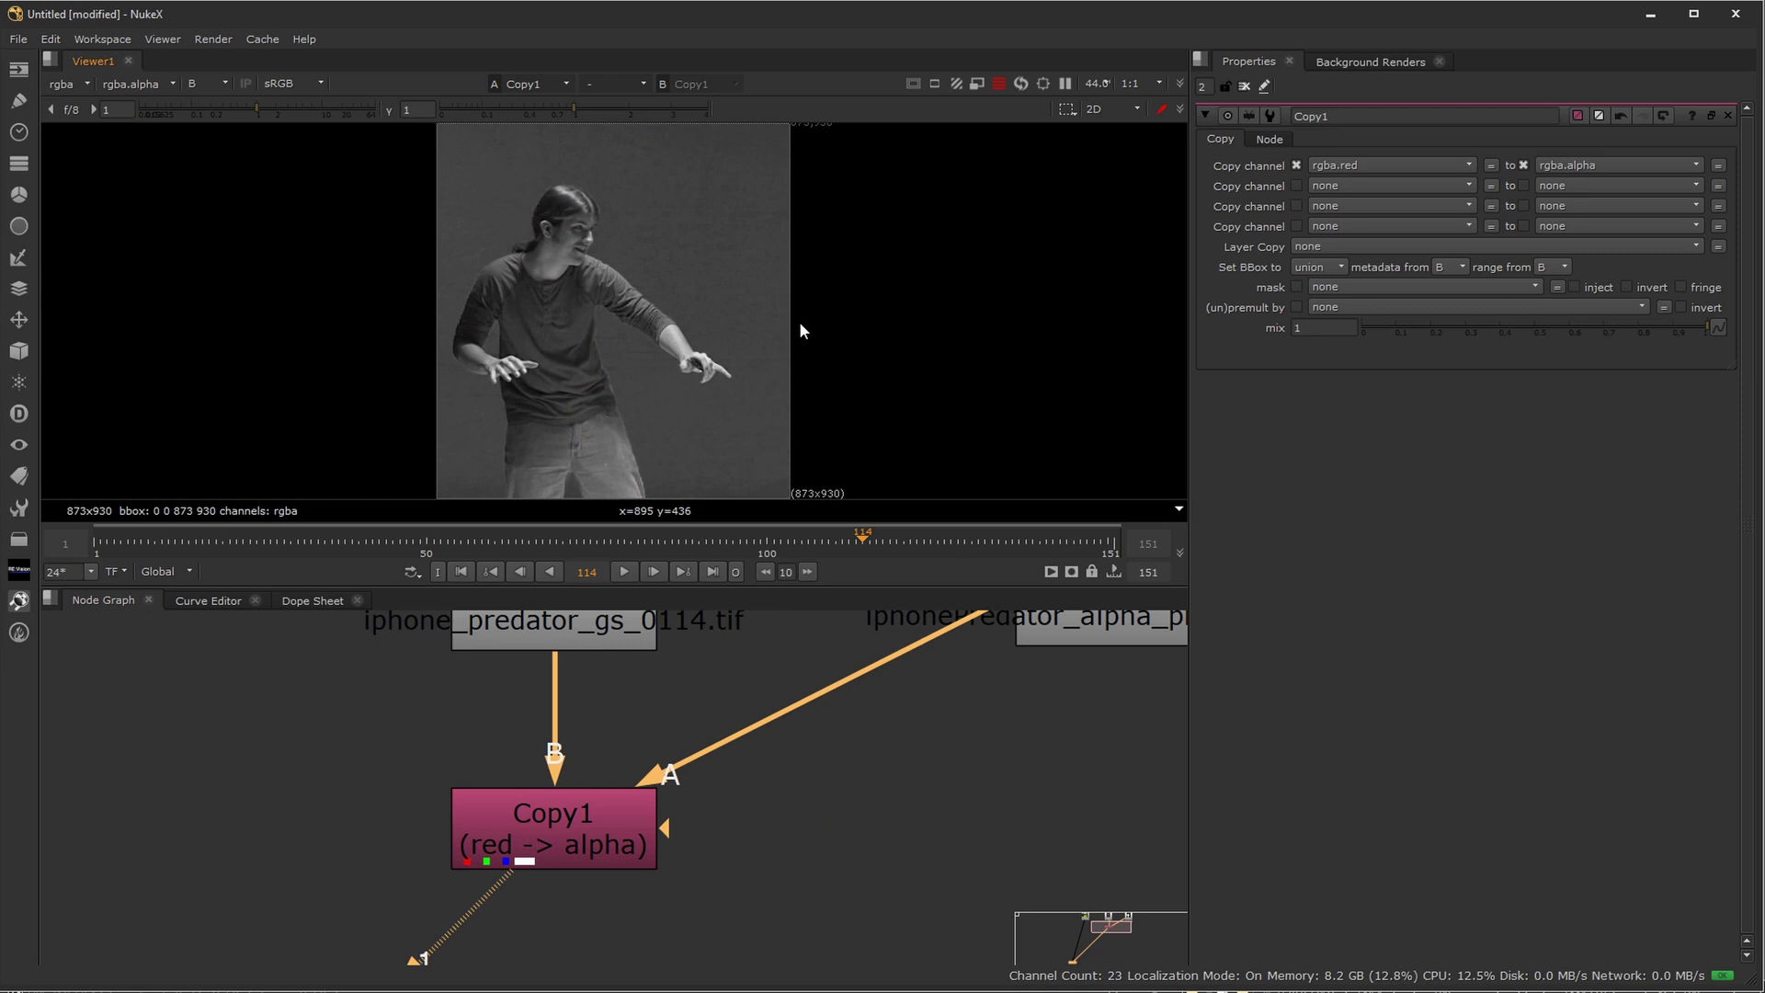
pyautogui.press('a')
pyautogui.press('a')
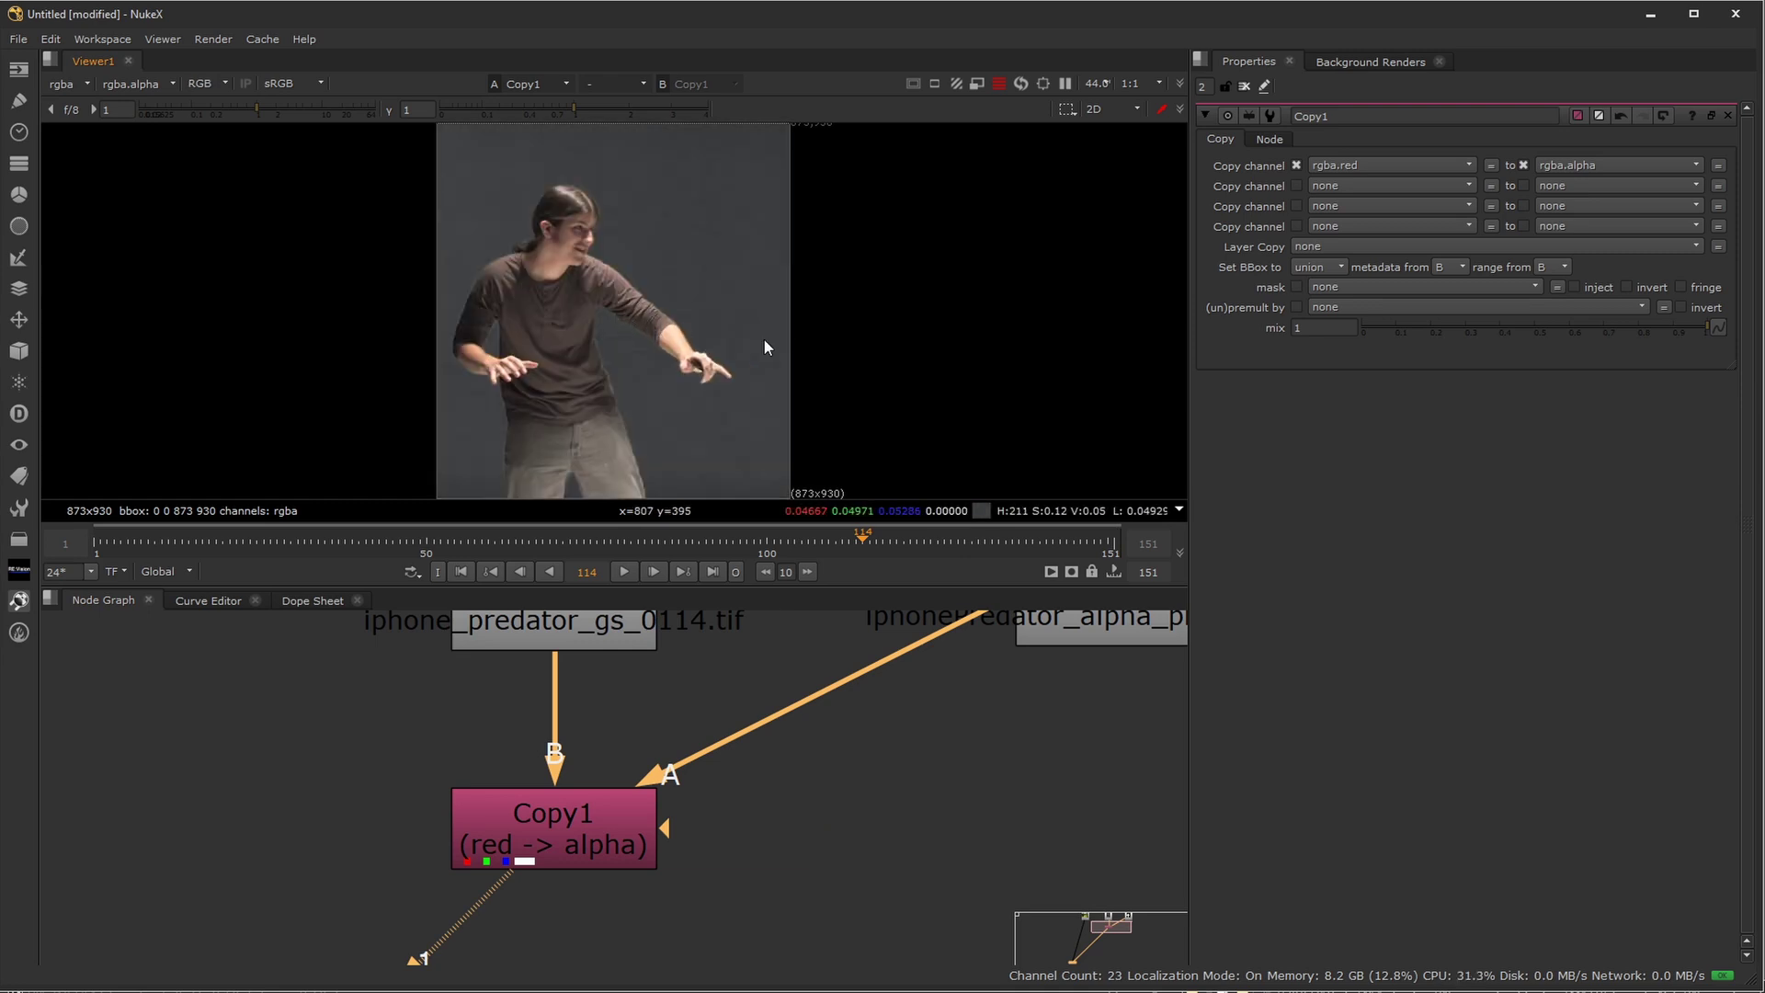
# Add a Premult node directly beneath Copy1
pyautogui.scroll(-3, 814, 828)
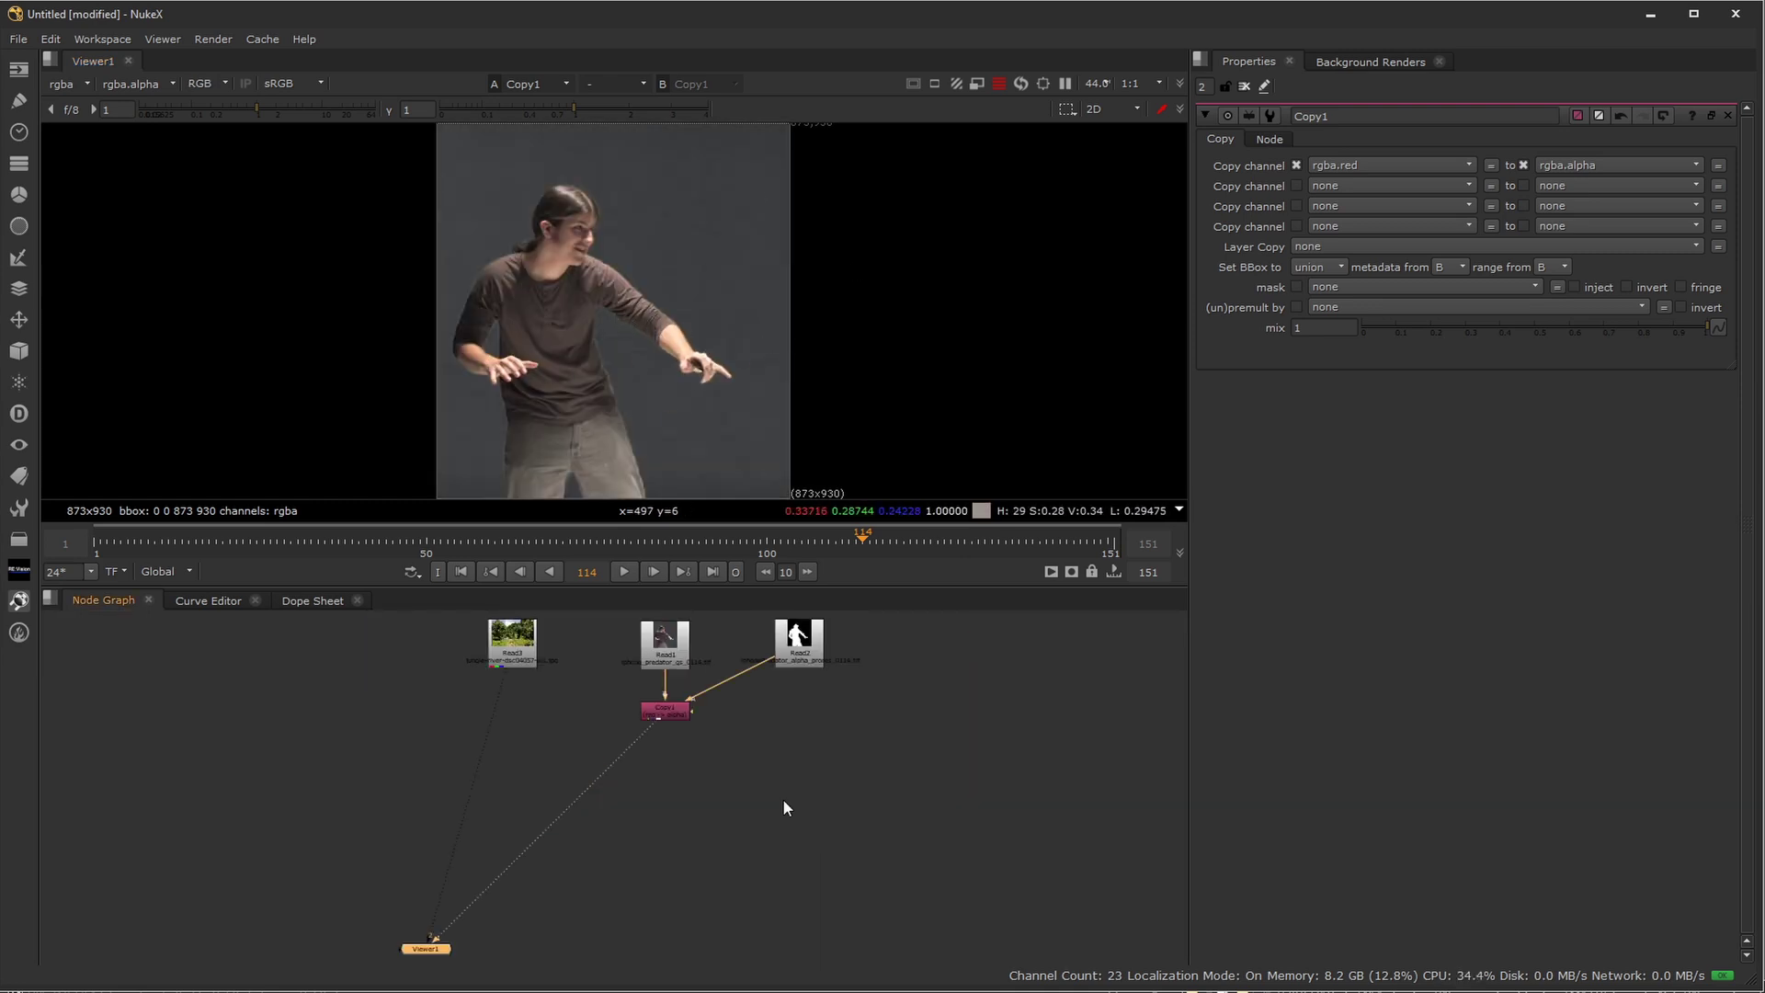
pyautogui.scroll(-1, 781, 798)
pyautogui.moveTo(728, 715); pyautogui.dragTo(836, 834, button='middle')
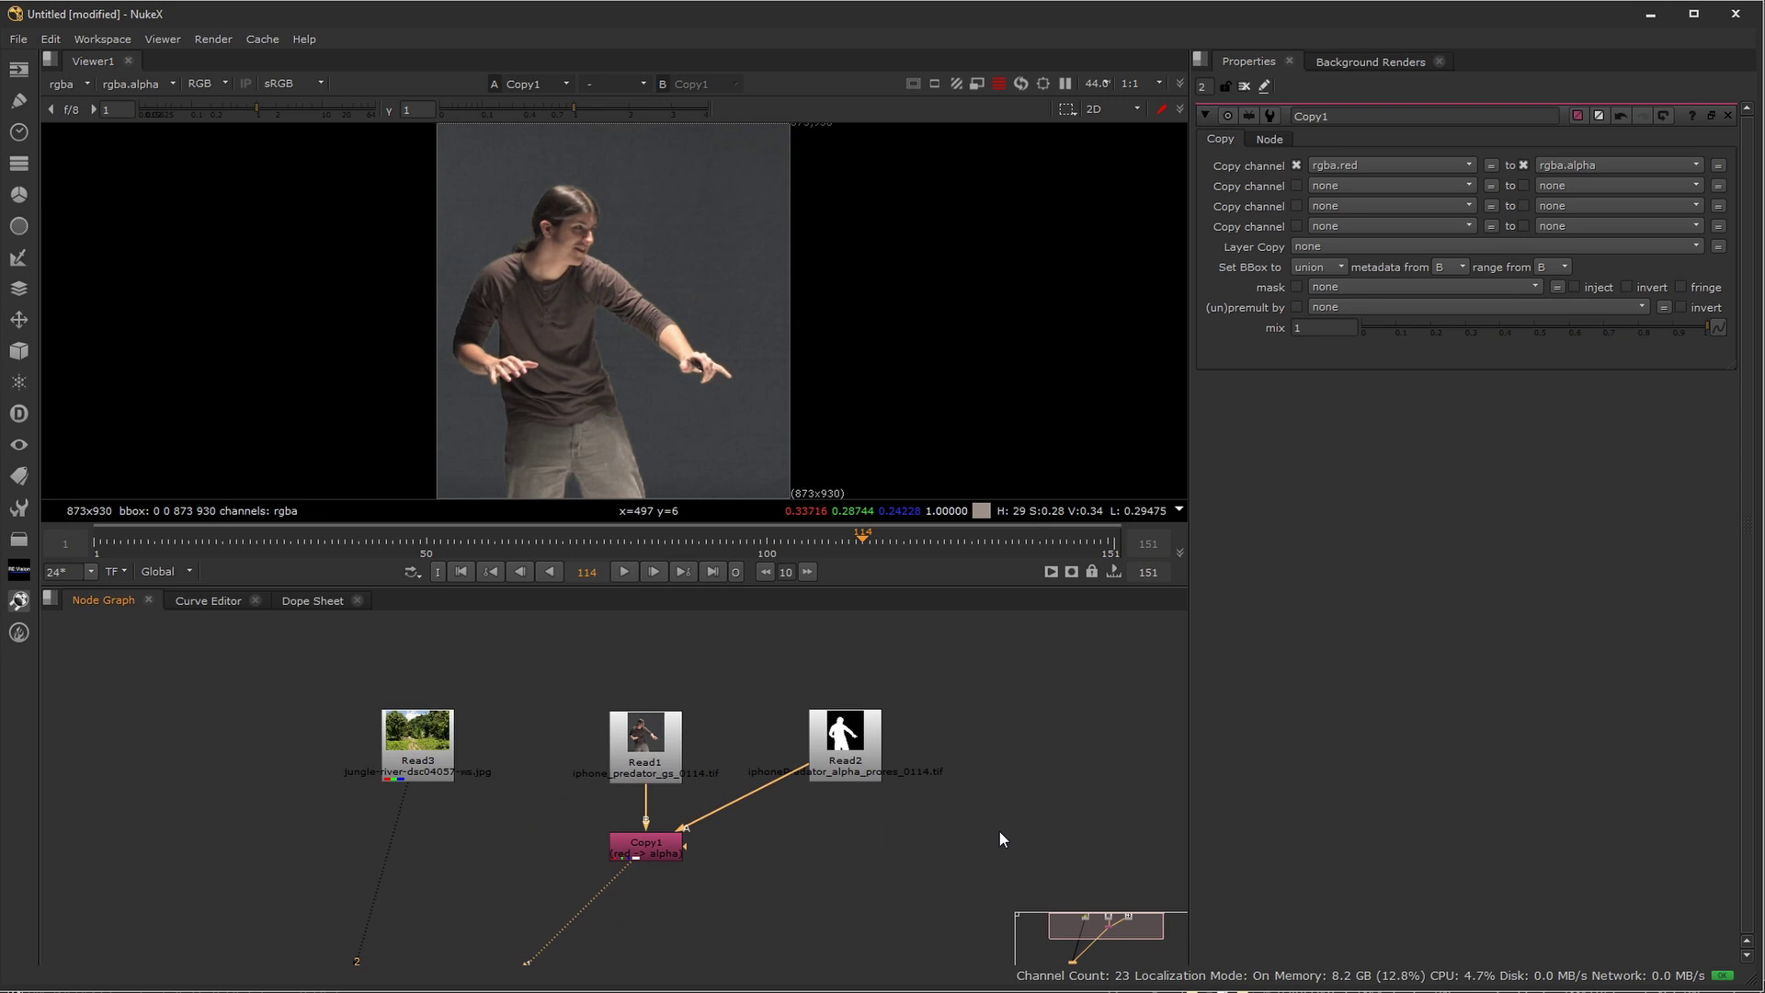
pyautogui.click(655, 847)
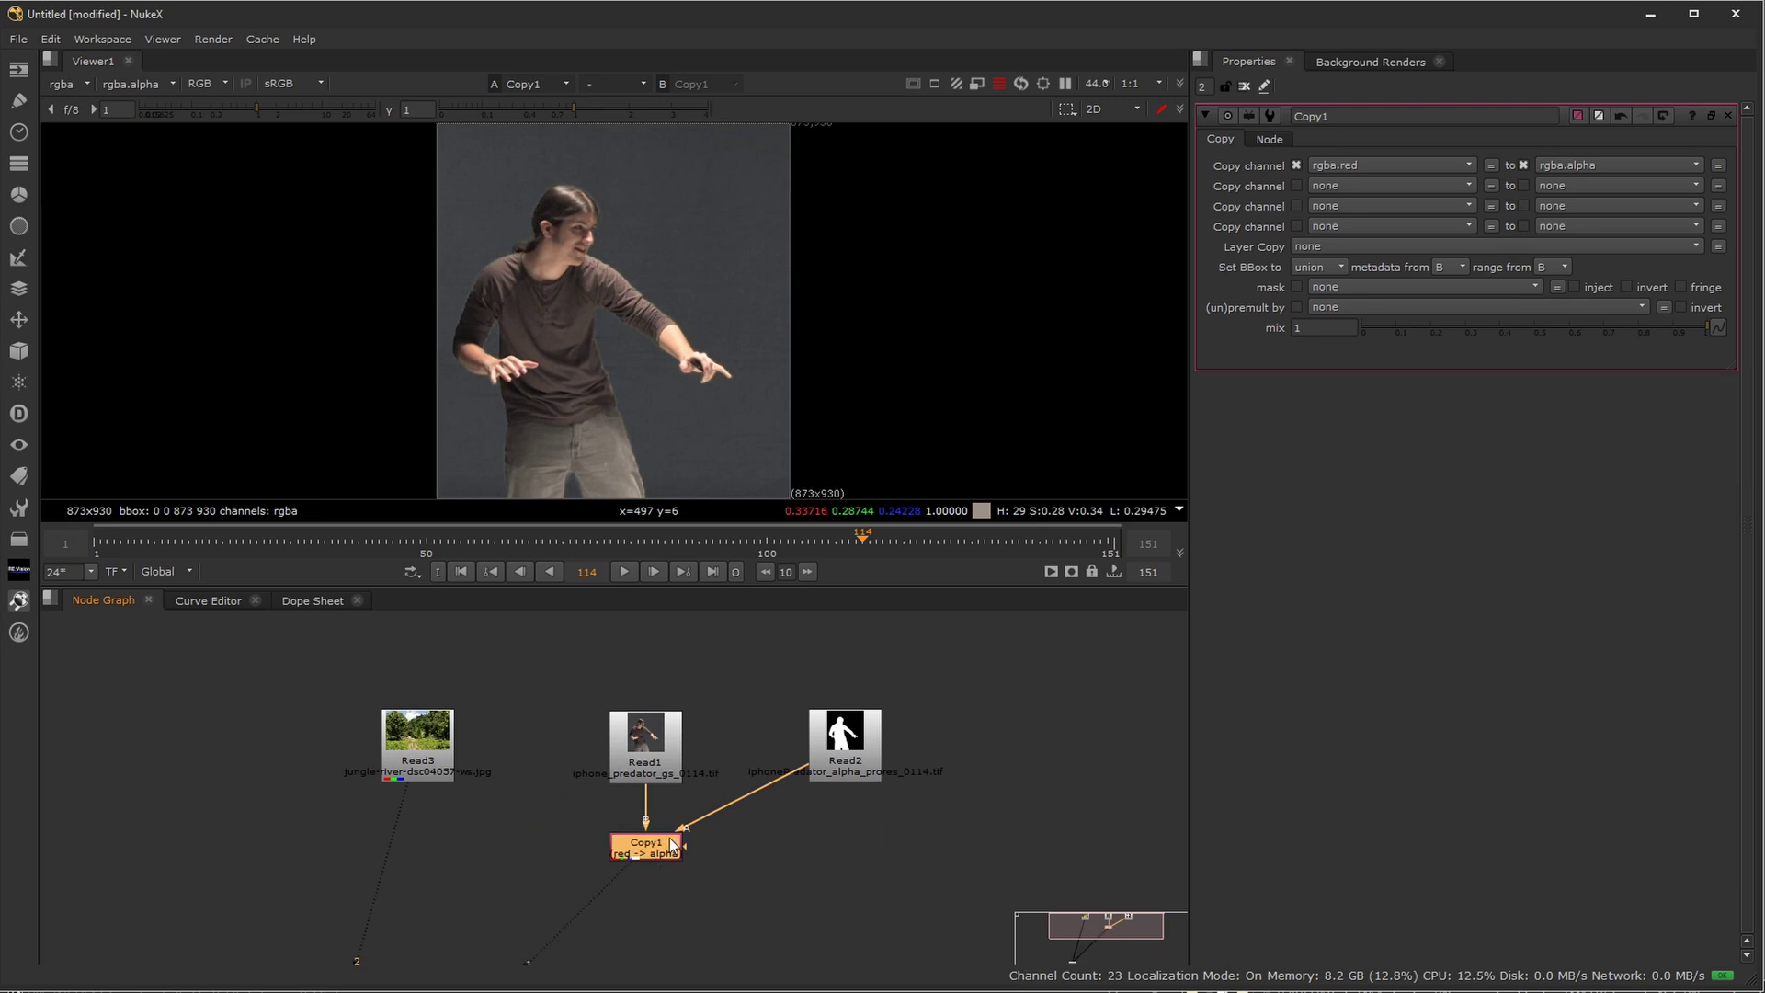
pyautogui.press('Tab')
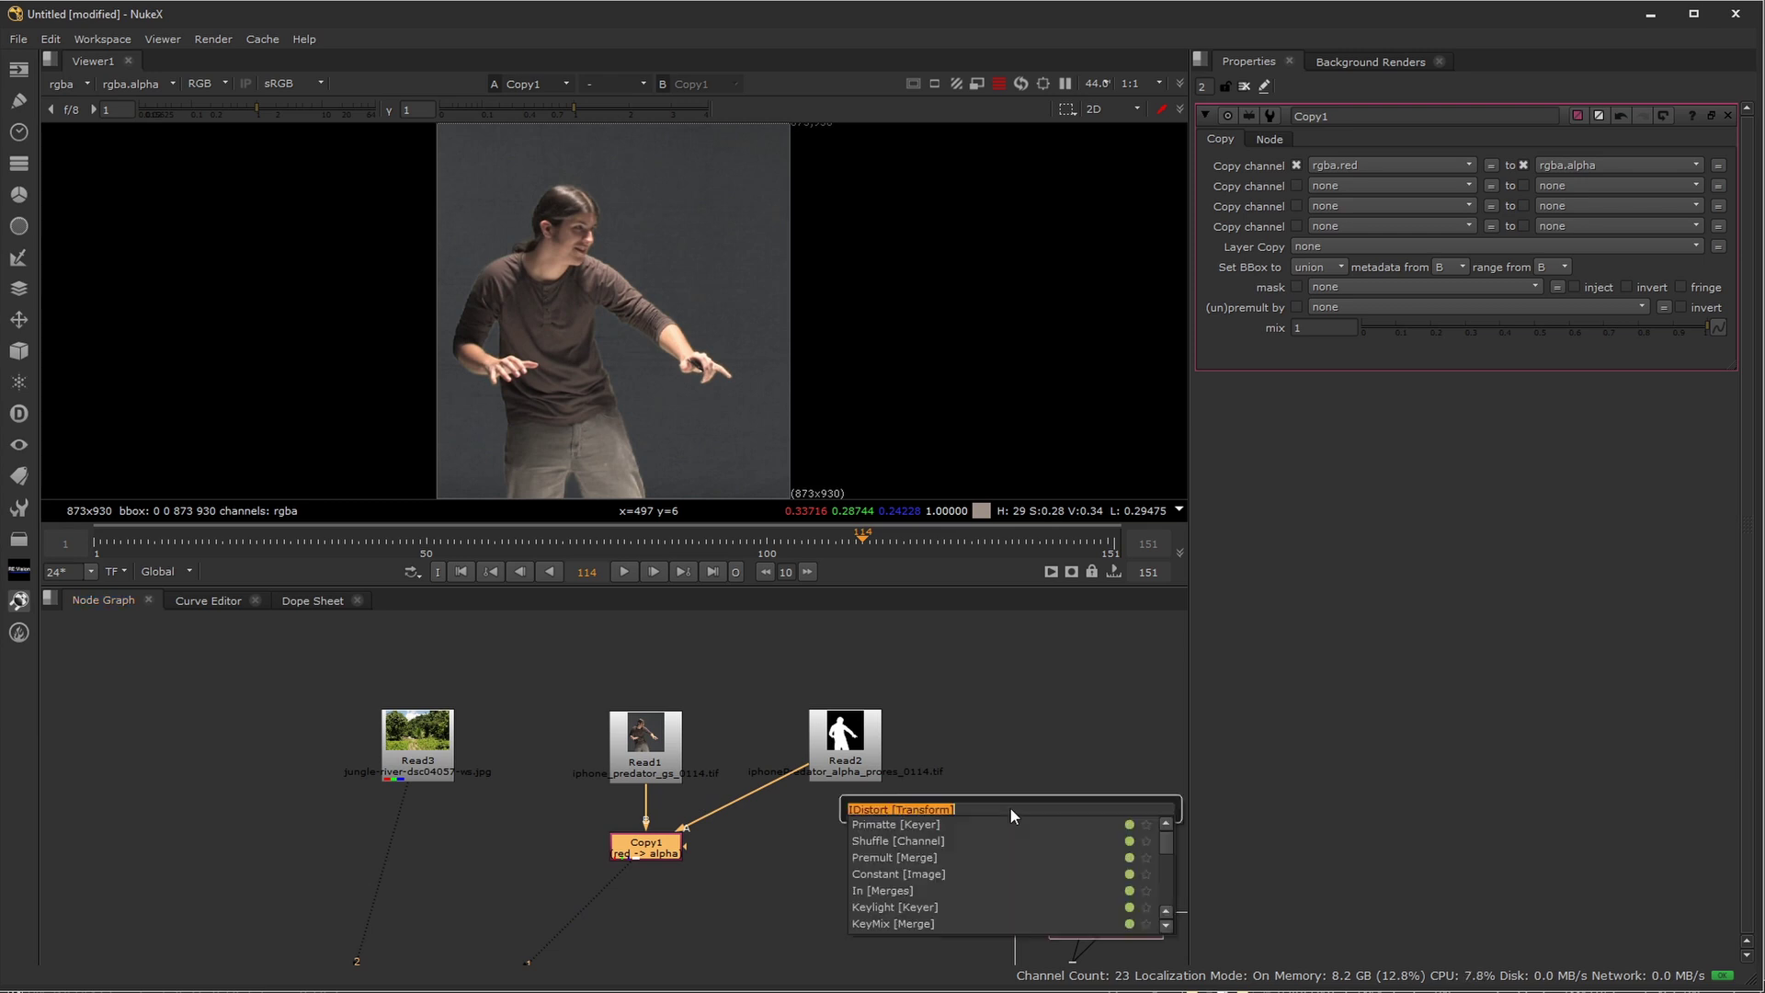
pyautogui.write('prem')
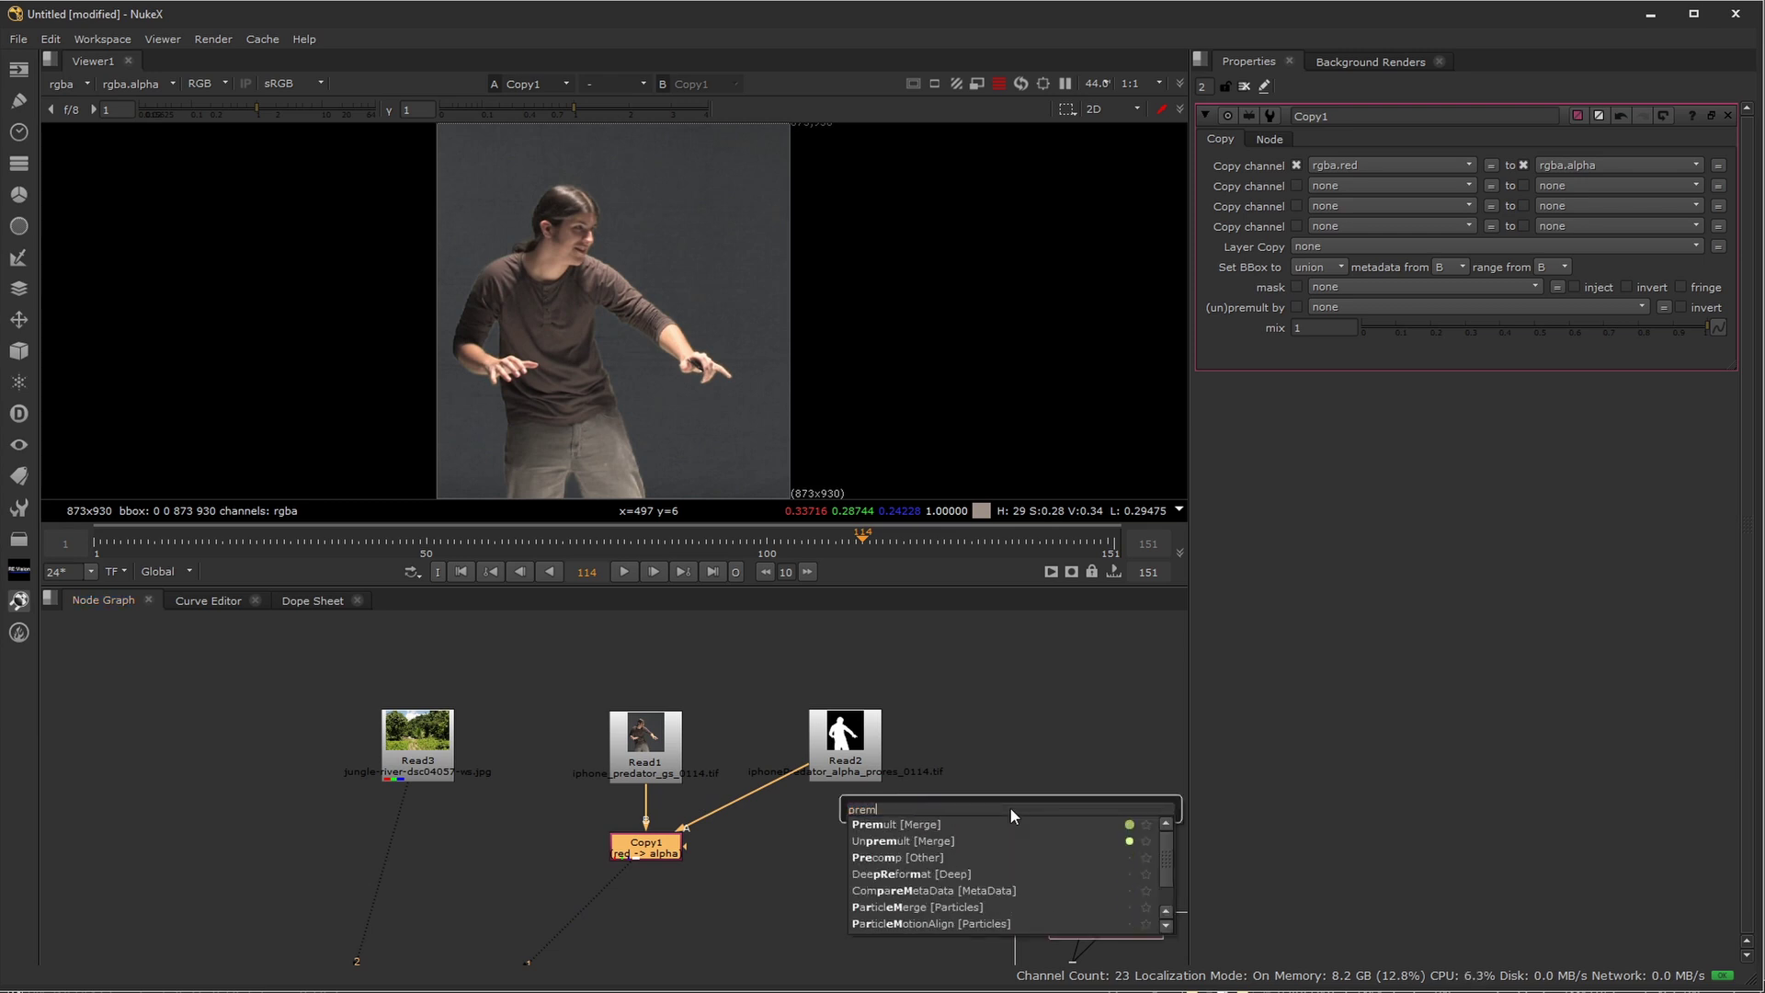
pyautogui.press('Down')
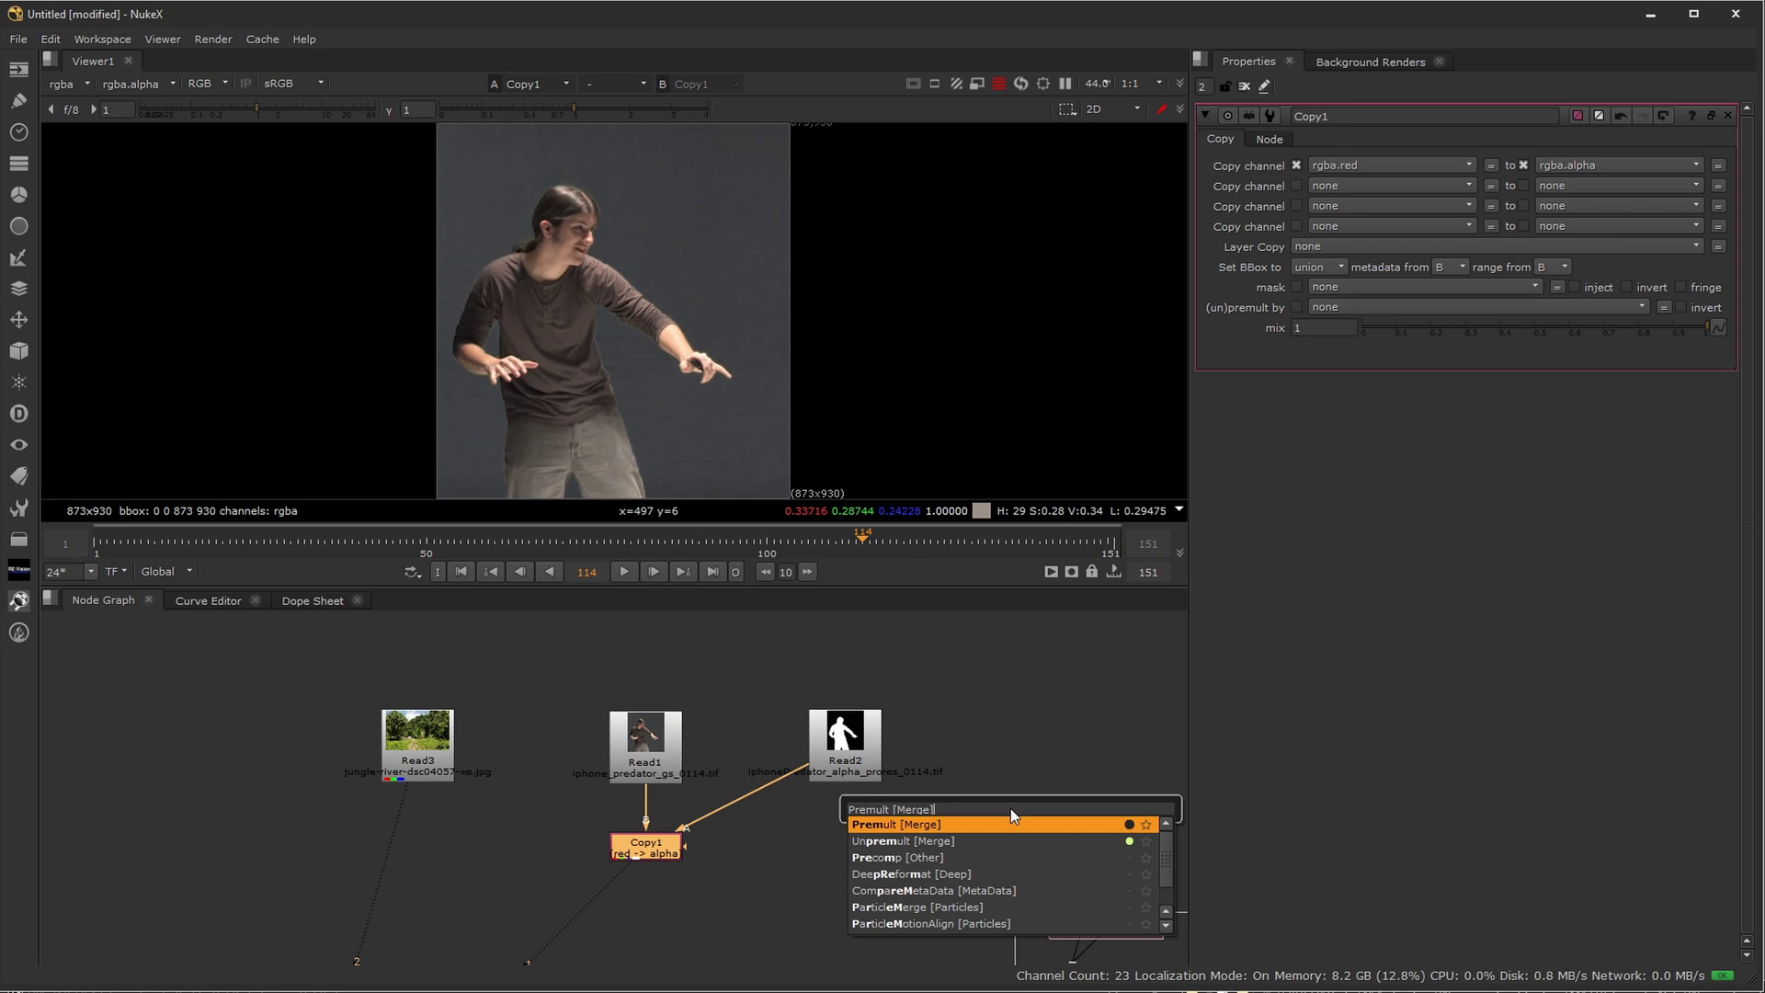
pyautogui.press('Return')
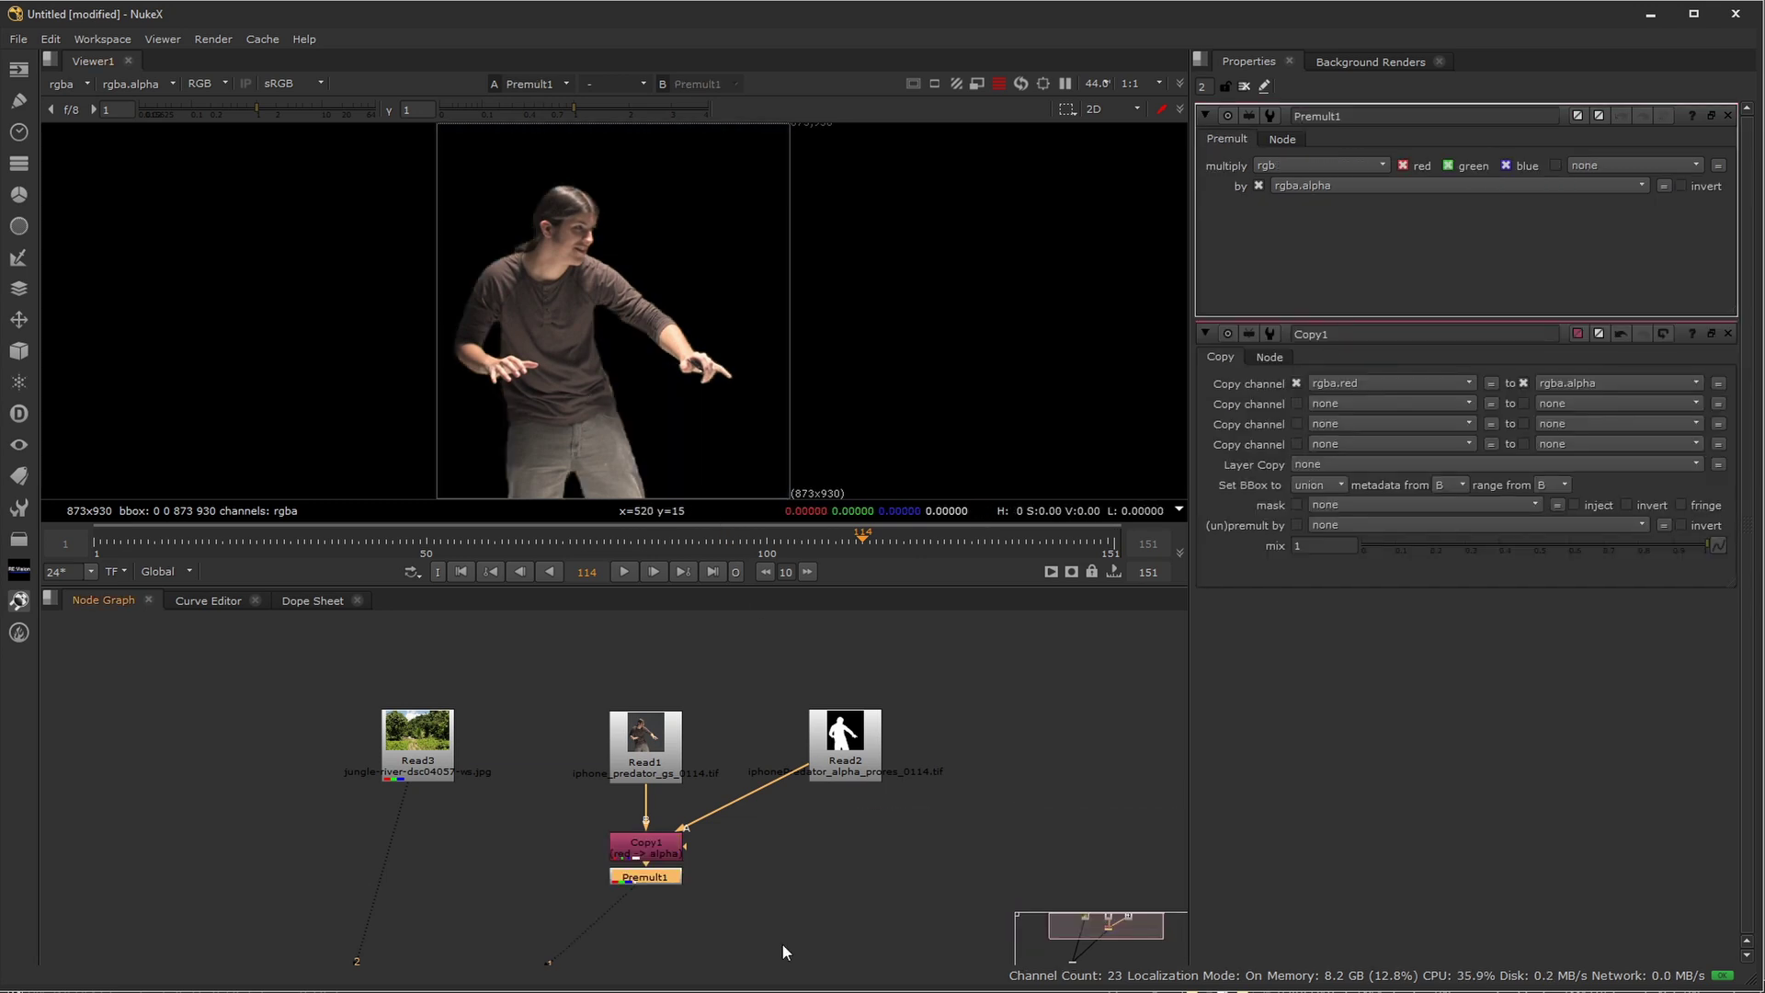
# View the Read3 jungle background fitted to the viewer
pyautogui.moveTo(782, 945); pyautogui.dragTo(814, 841, button='middle')
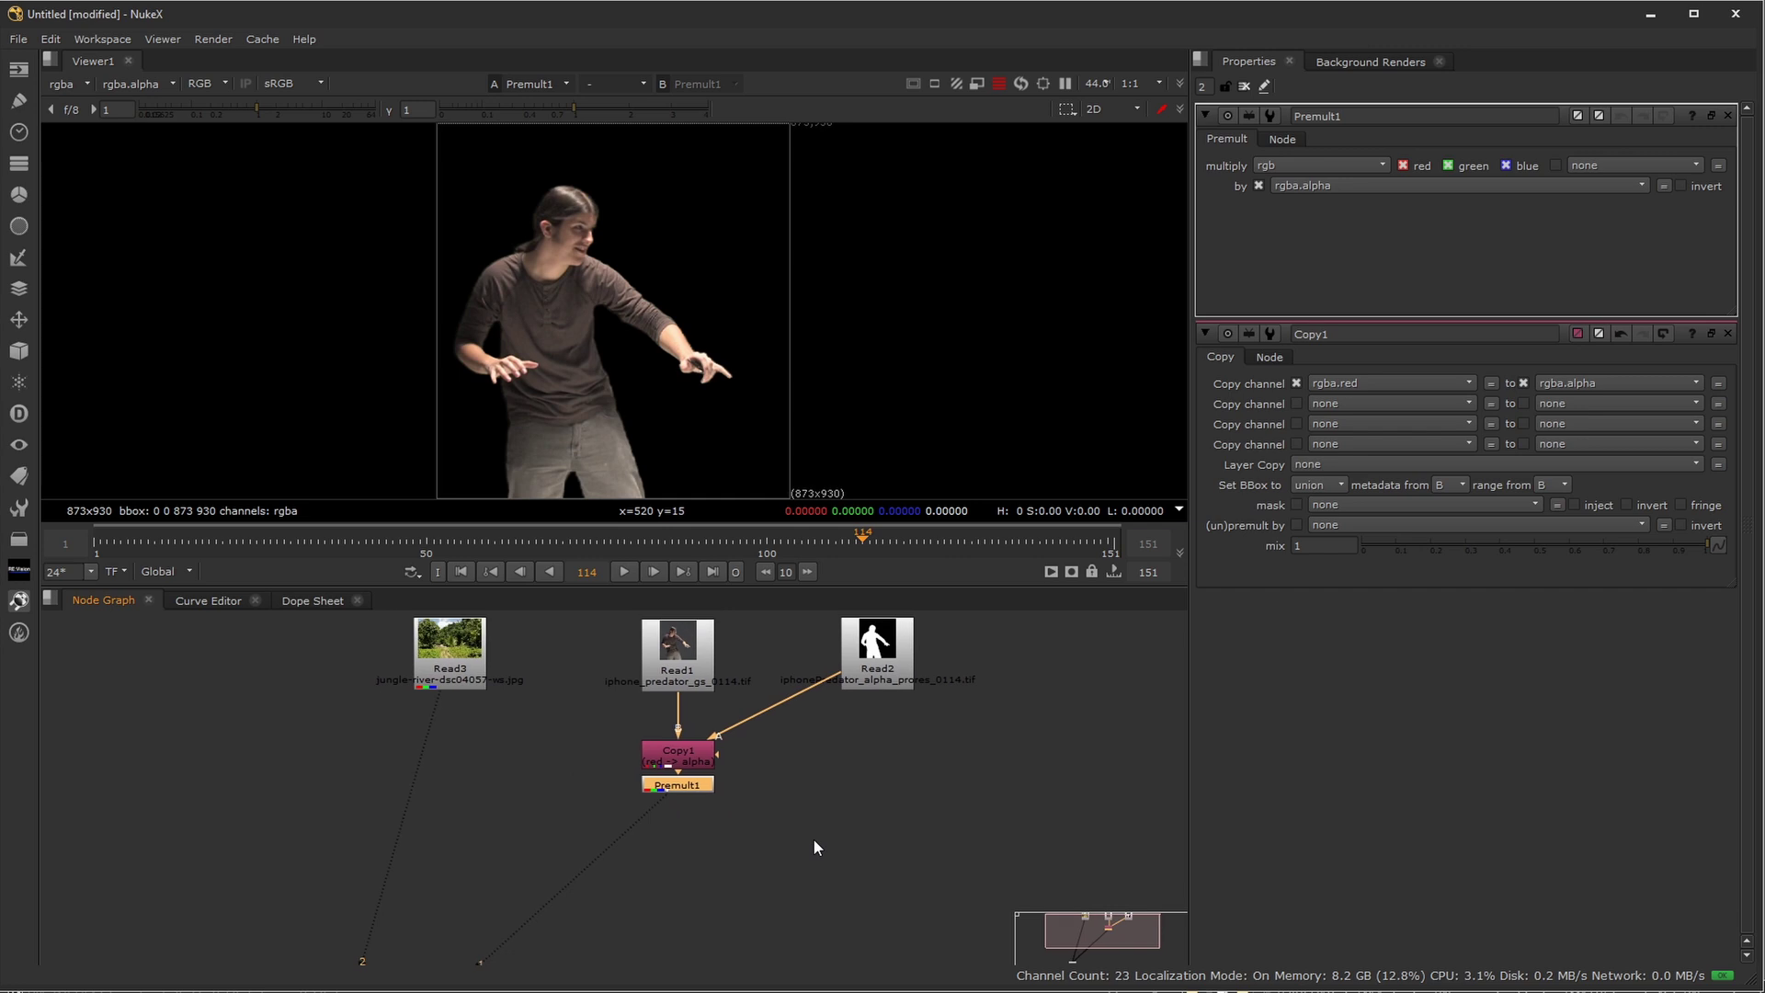
pyautogui.click(463, 674)
pyautogui.press('1')
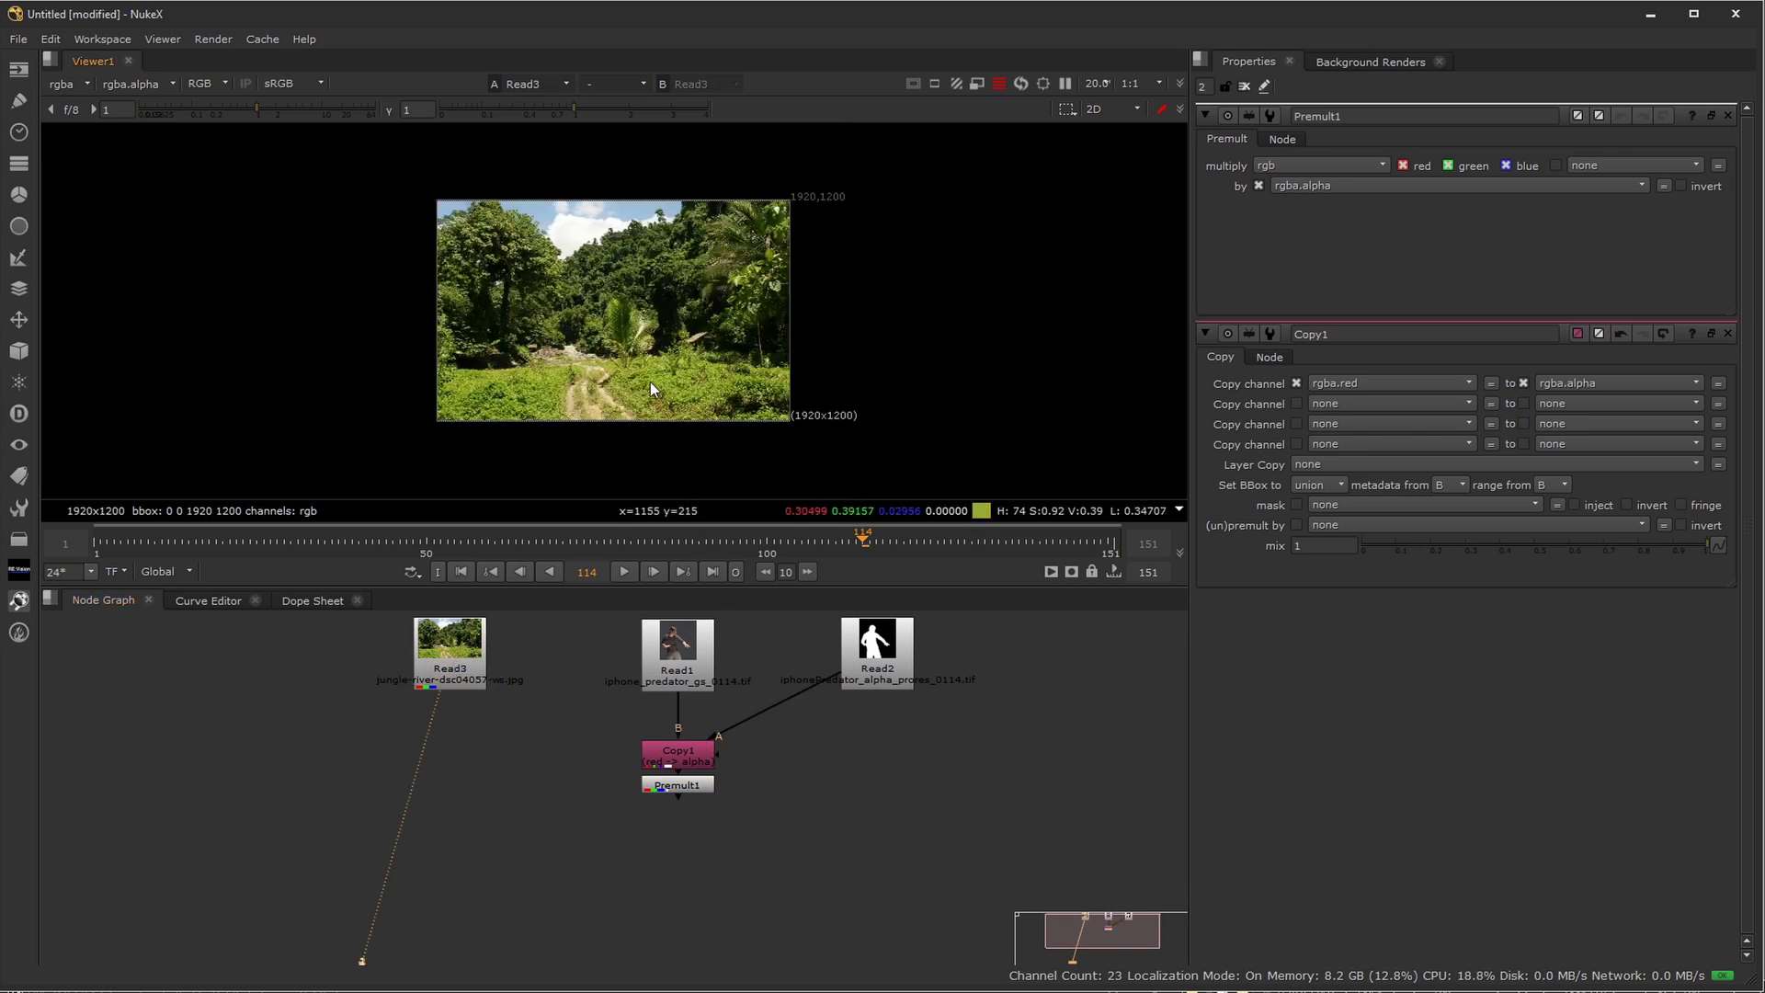
pyautogui.press('f')
# Add a Merge (over) node beneath Read3, with Premult1 connected to input A and Read3 to input B
pyautogui.click(674, 786)
pyautogui.press('1')
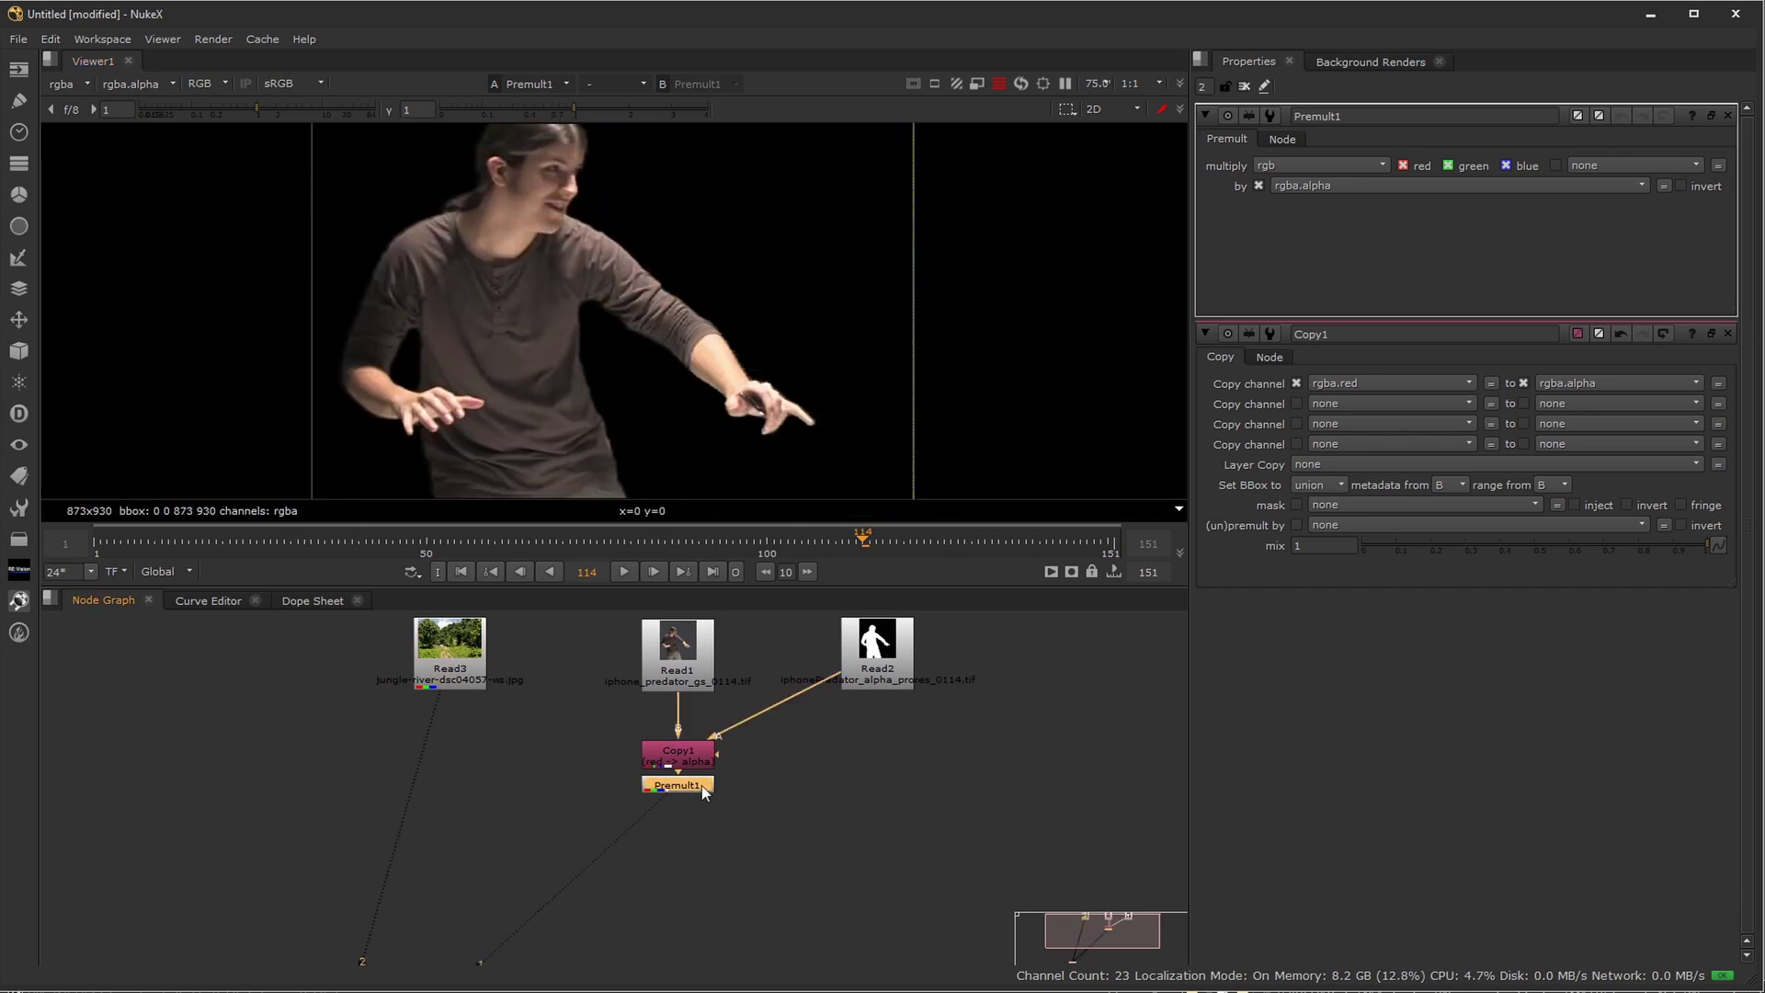
pyautogui.press('m')
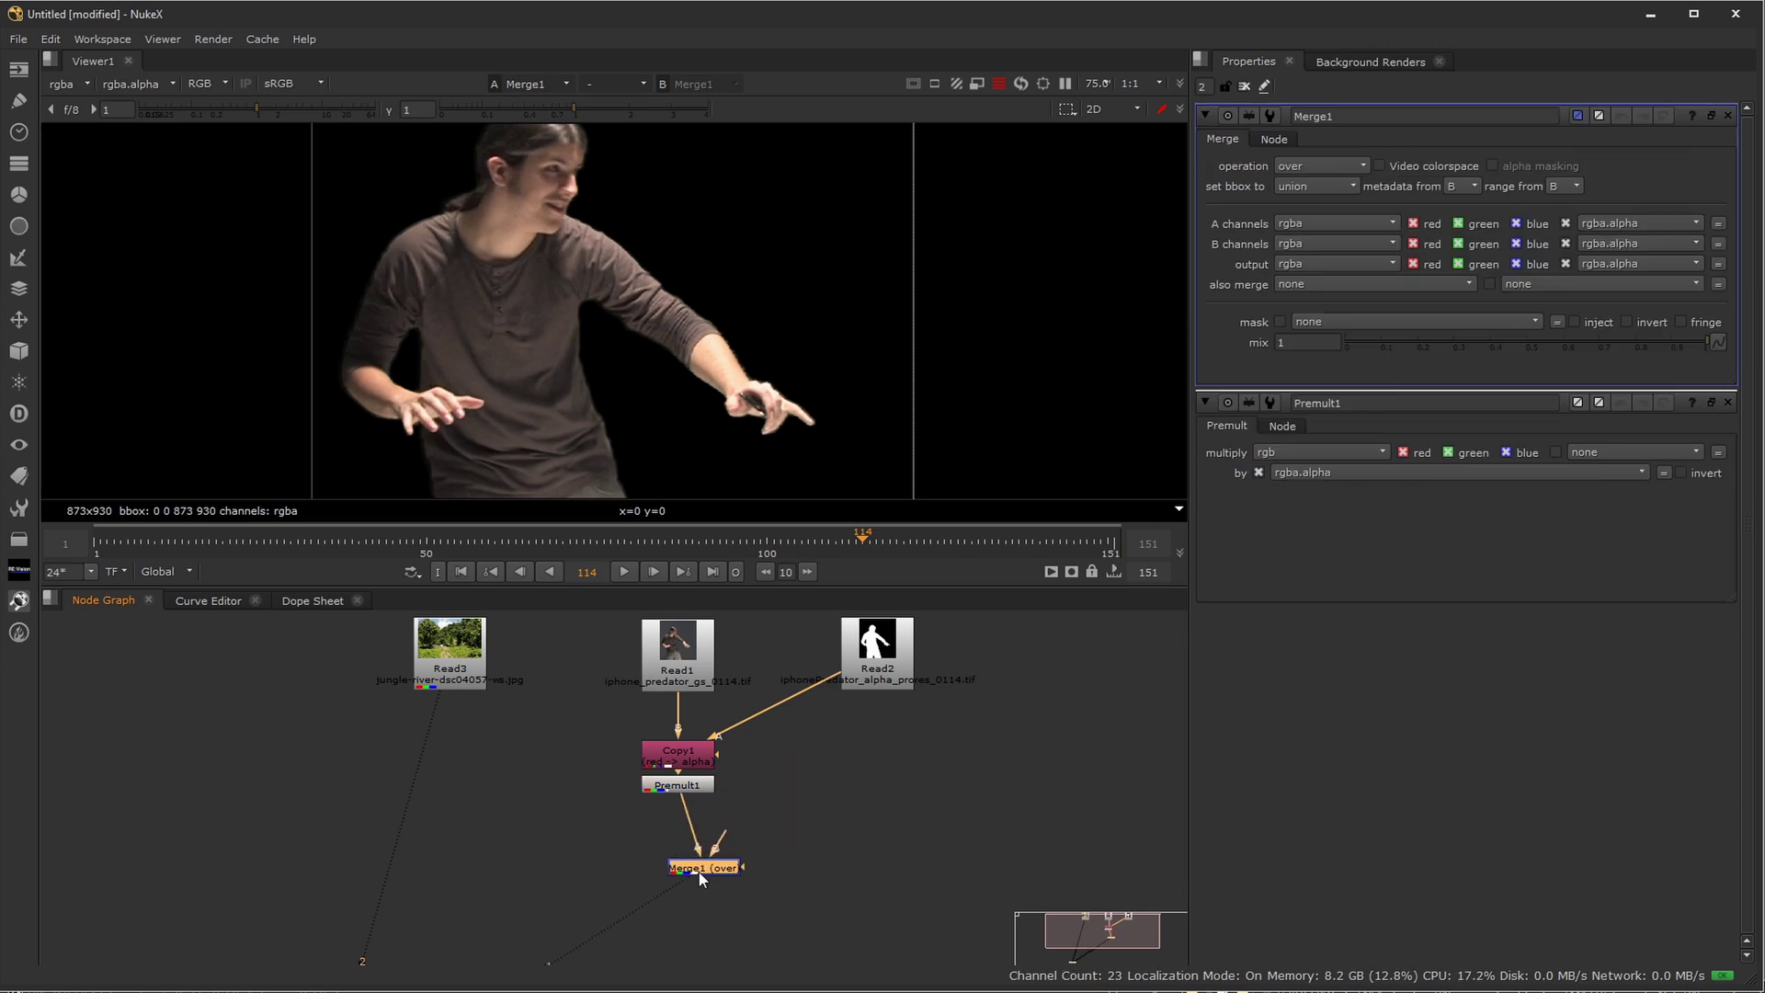
pyautogui.moveTo(698, 871); pyautogui.dragTo(477, 884)
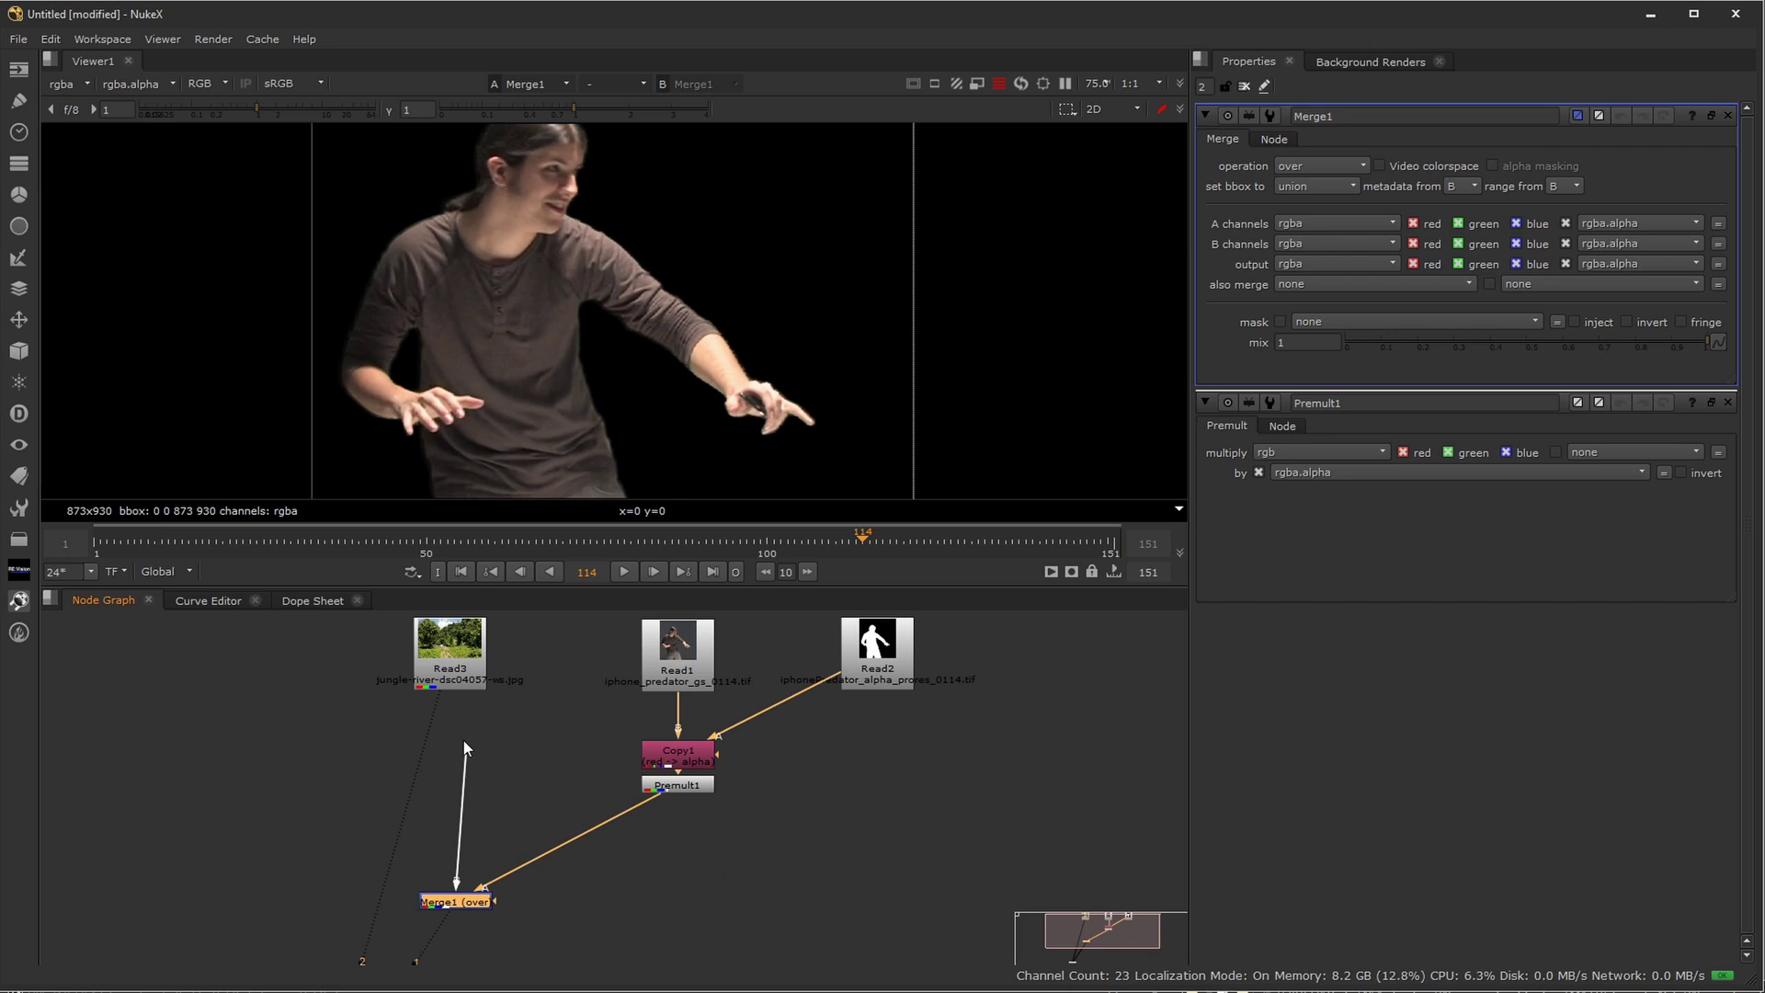
pyautogui.moveTo(464, 741); pyautogui.dragTo(458, 713)
pyautogui.moveTo(468, 901); pyautogui.dragTo(460, 901)
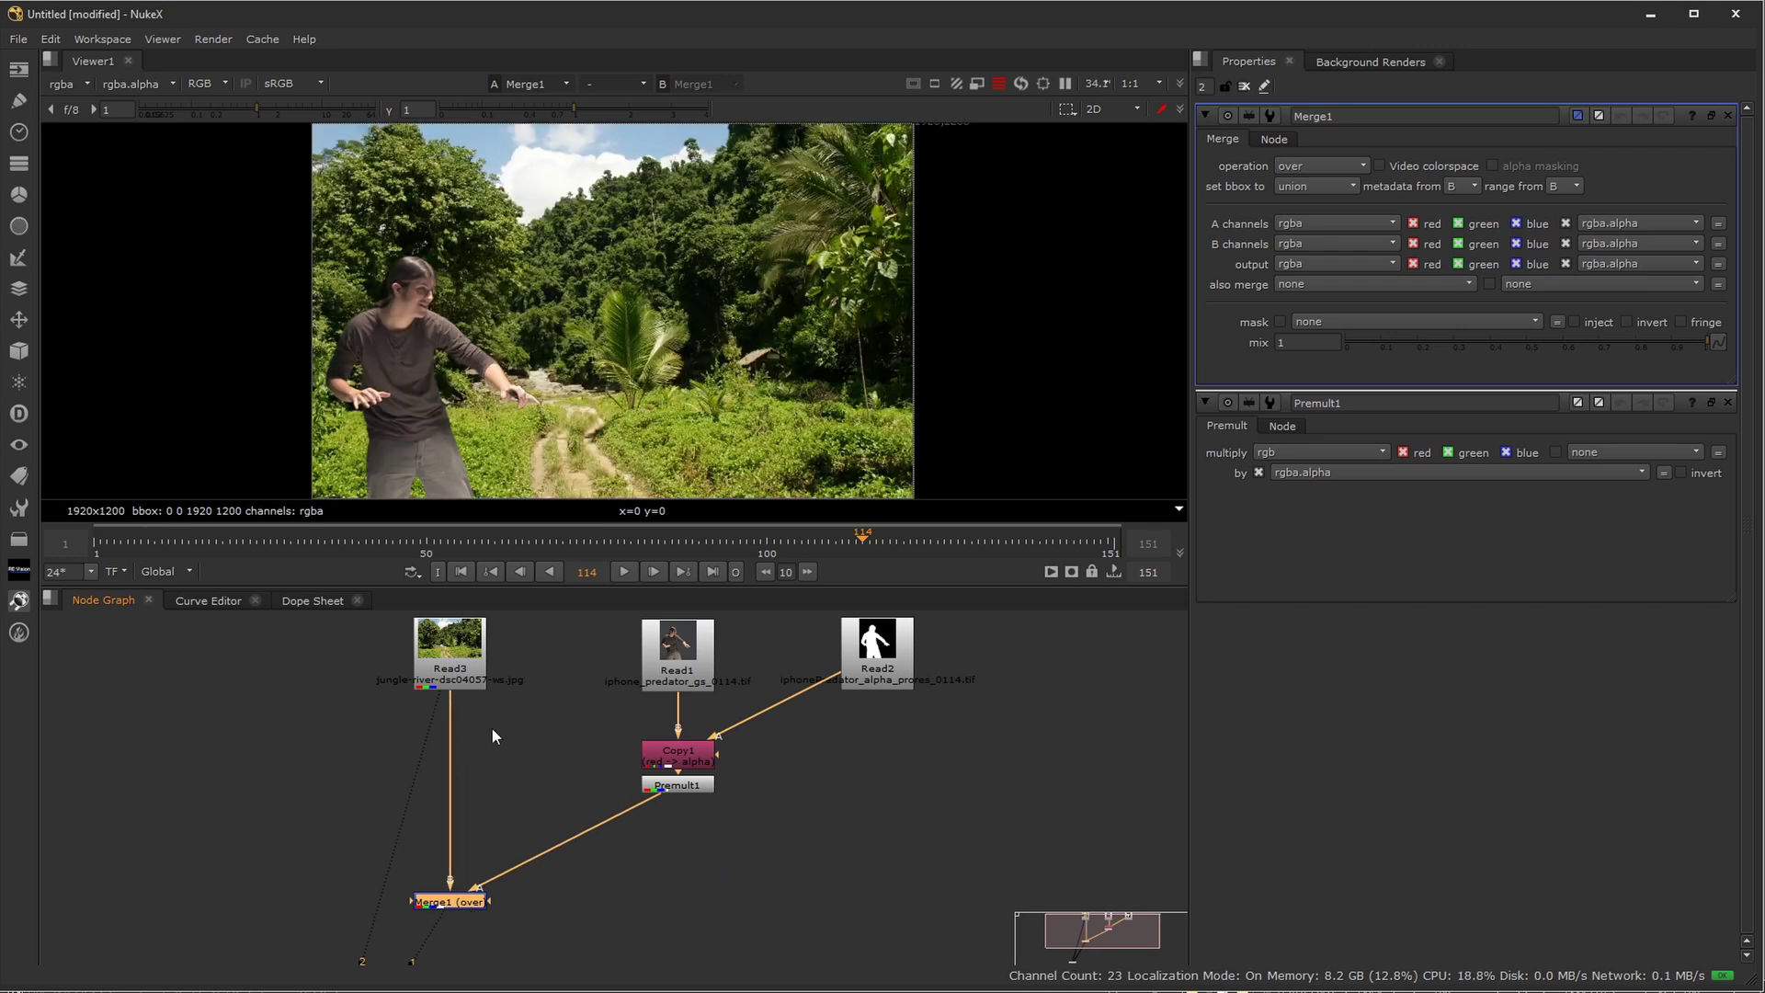
# Add a Transform after Premult1 and reposition the actor to translate x 678, y 142, scaled up to about 1.479
pyautogui.click(694, 788)
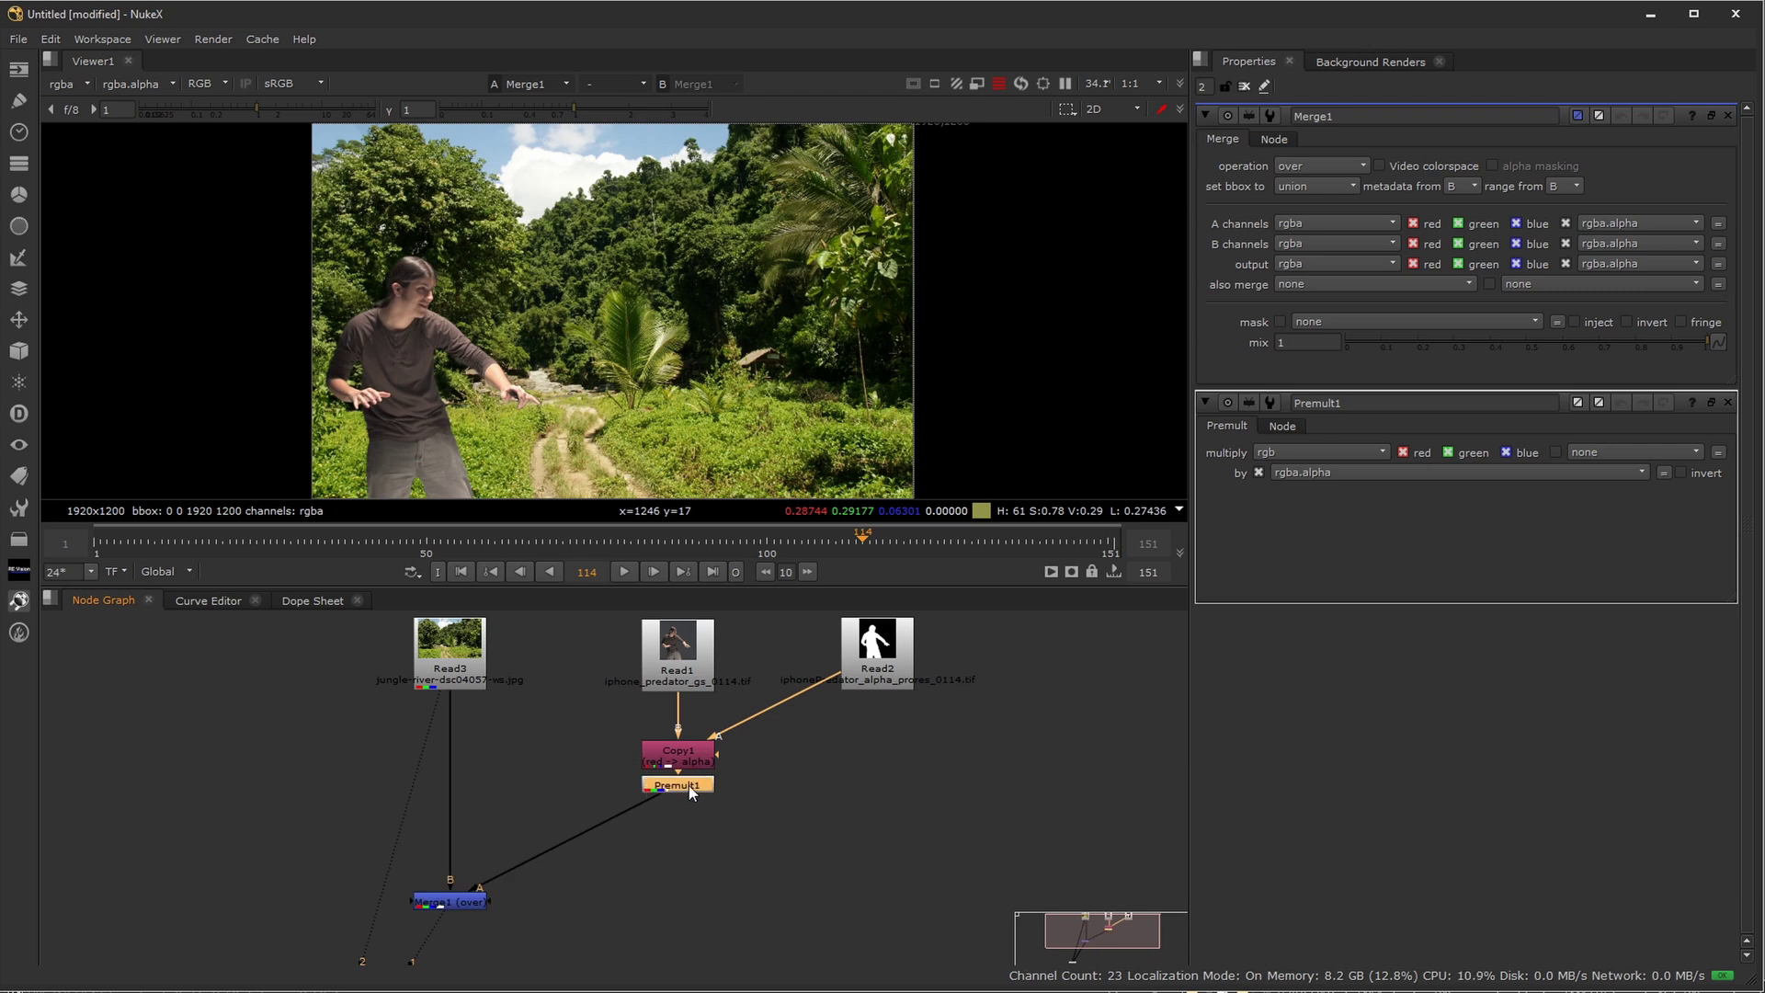
pyautogui.press('t')
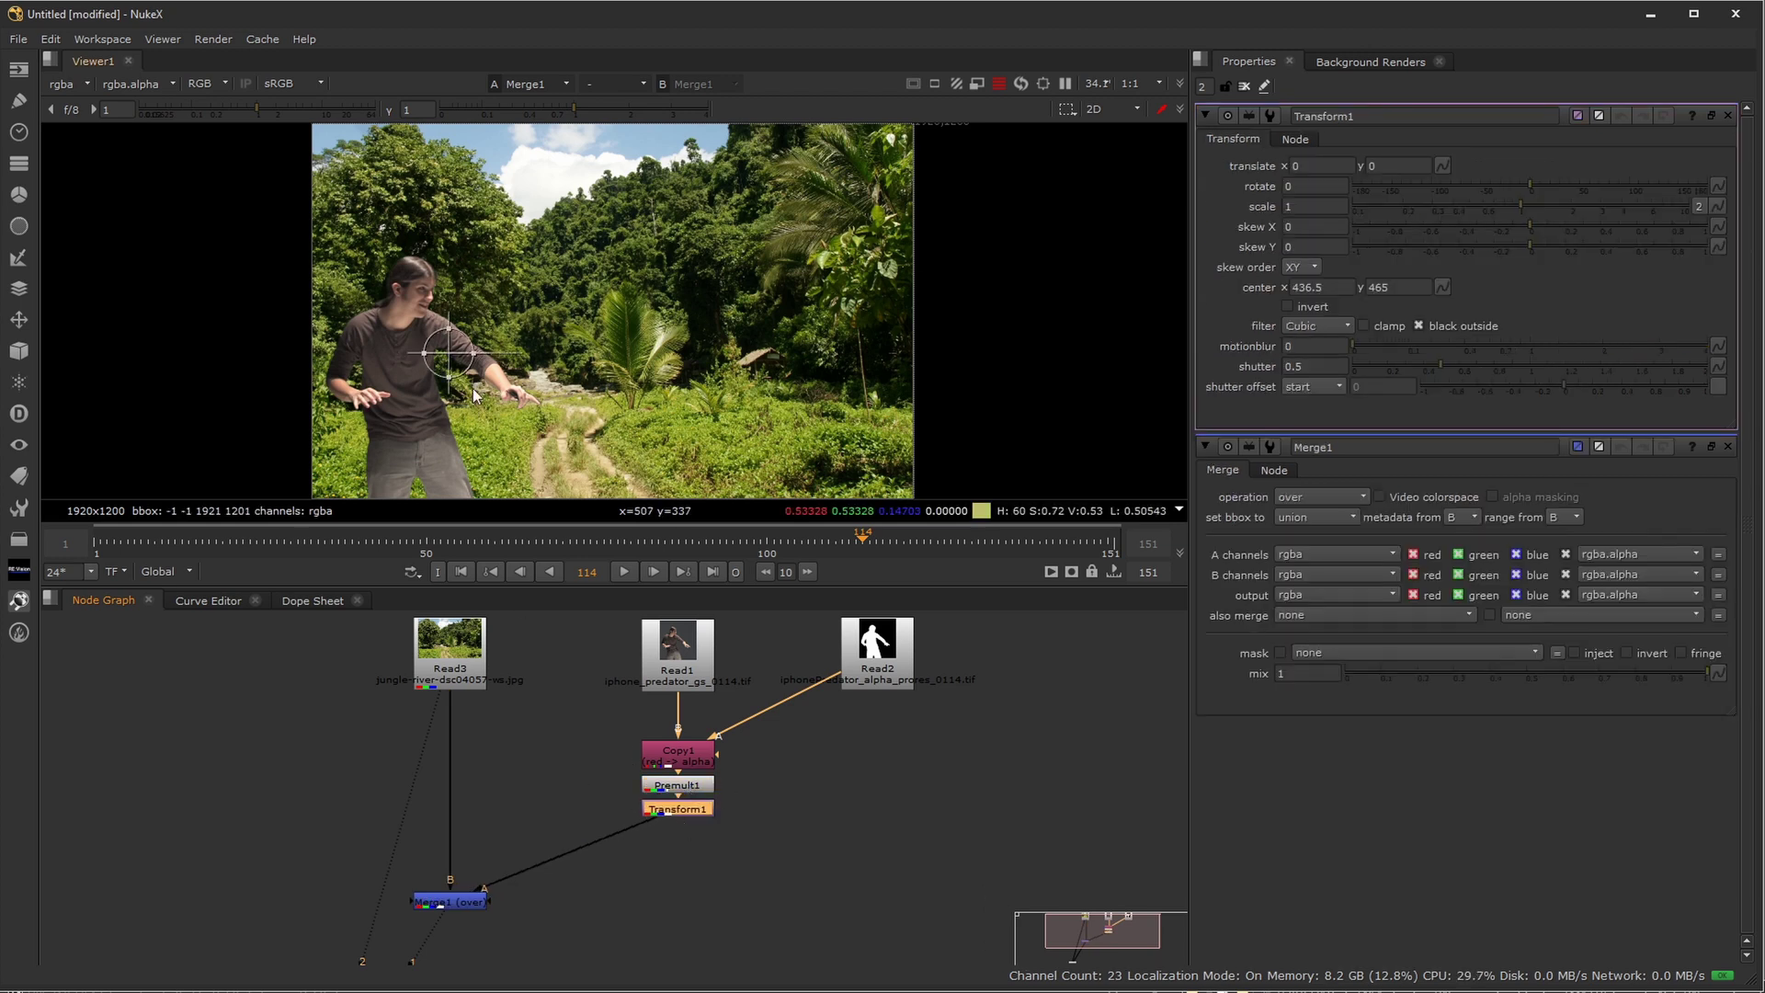
pyautogui.moveTo(447, 357); pyautogui.dragTo(676, 336)
pyautogui.scroll(-1, 838, 323)
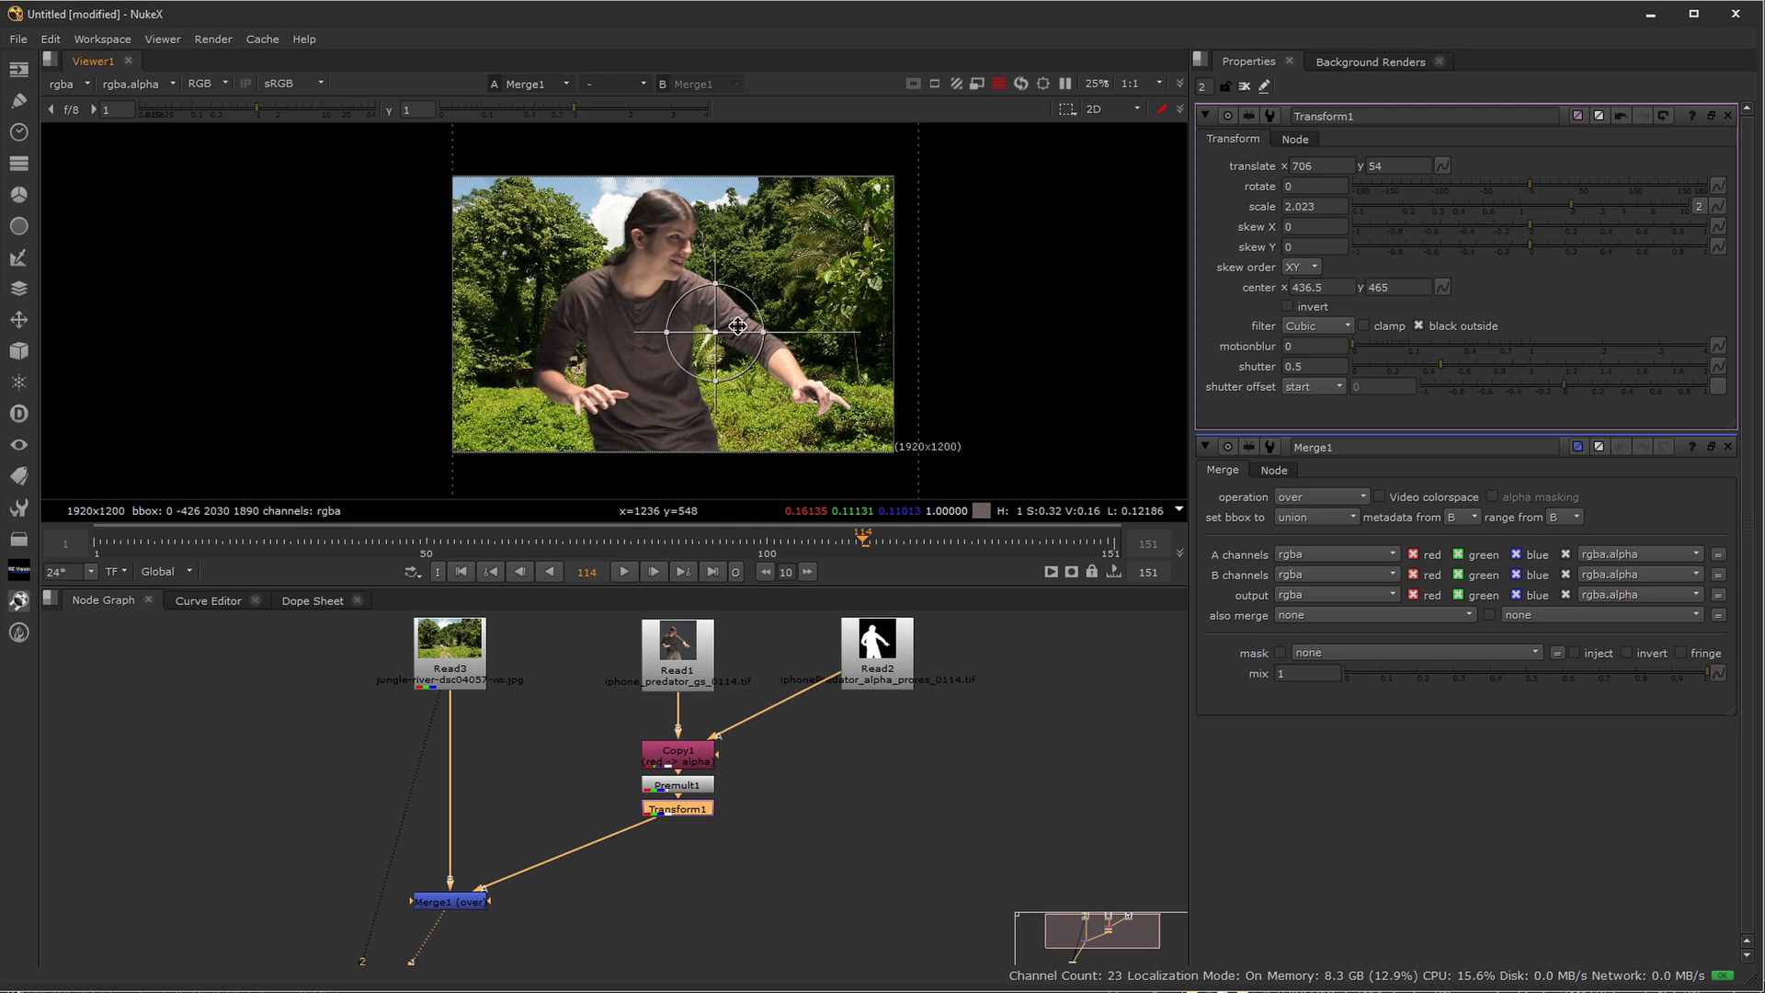
pyautogui.moveTo(758, 297); pyautogui.dragTo(710, 313)
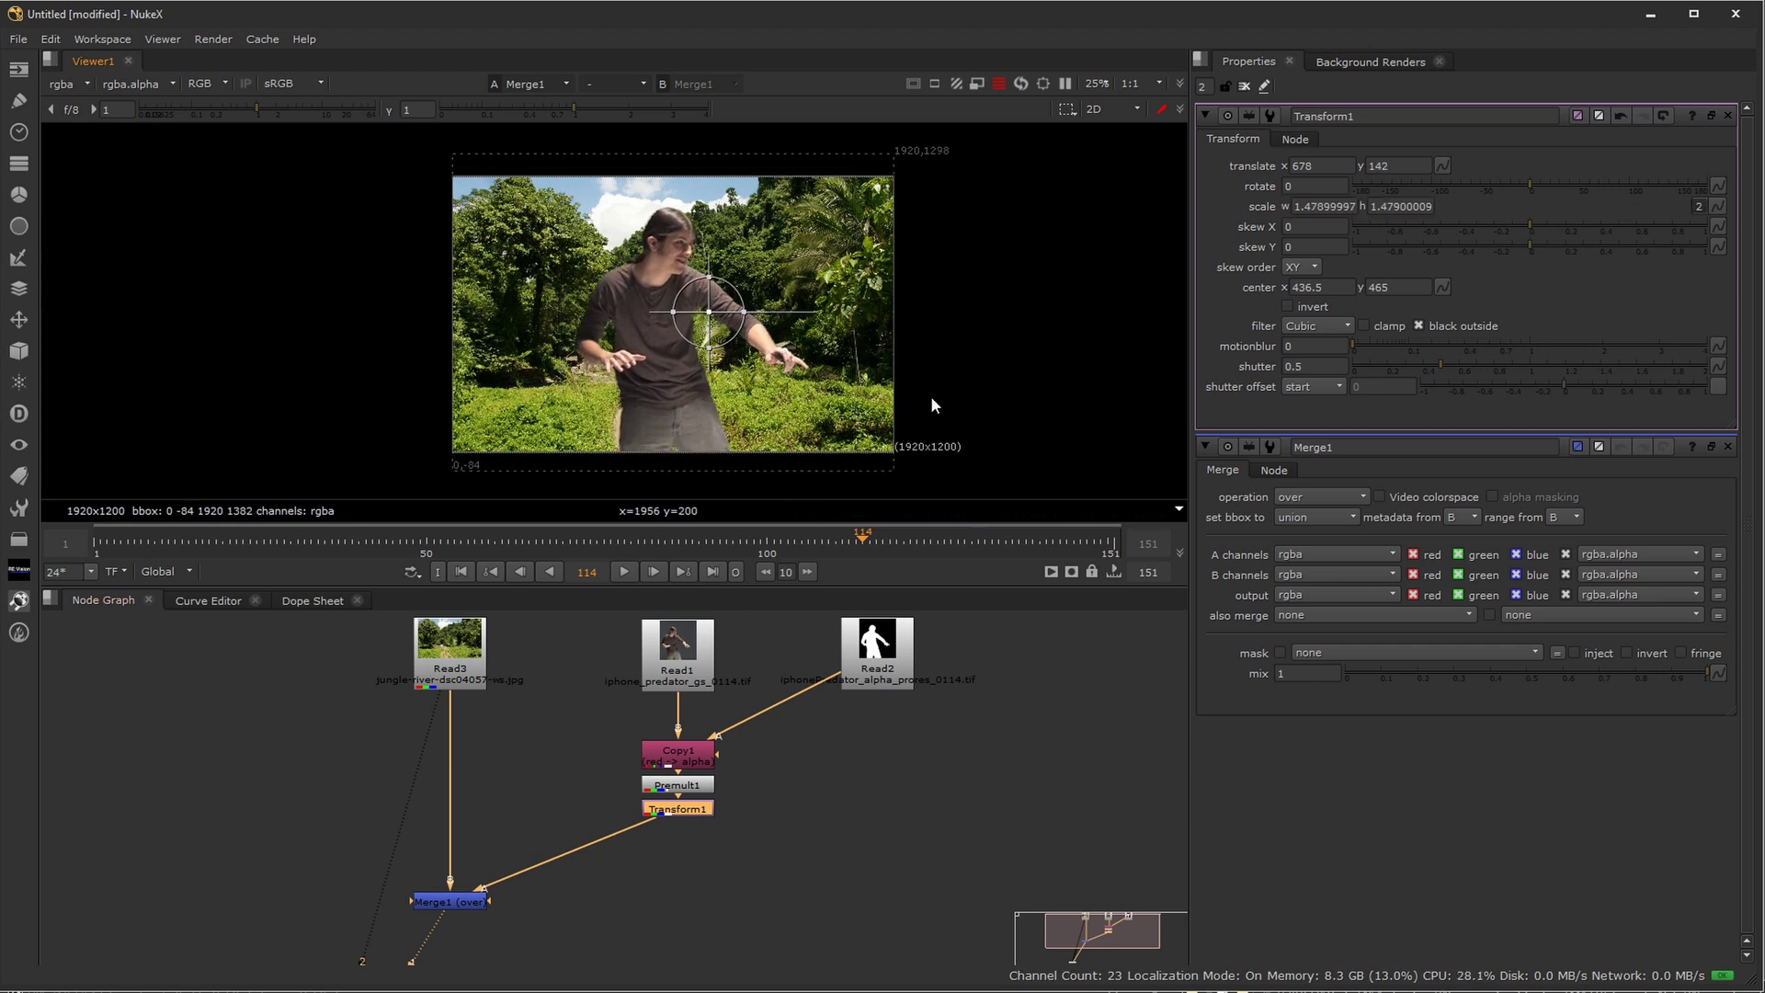
pyautogui.scroll(2, 1046, 362)
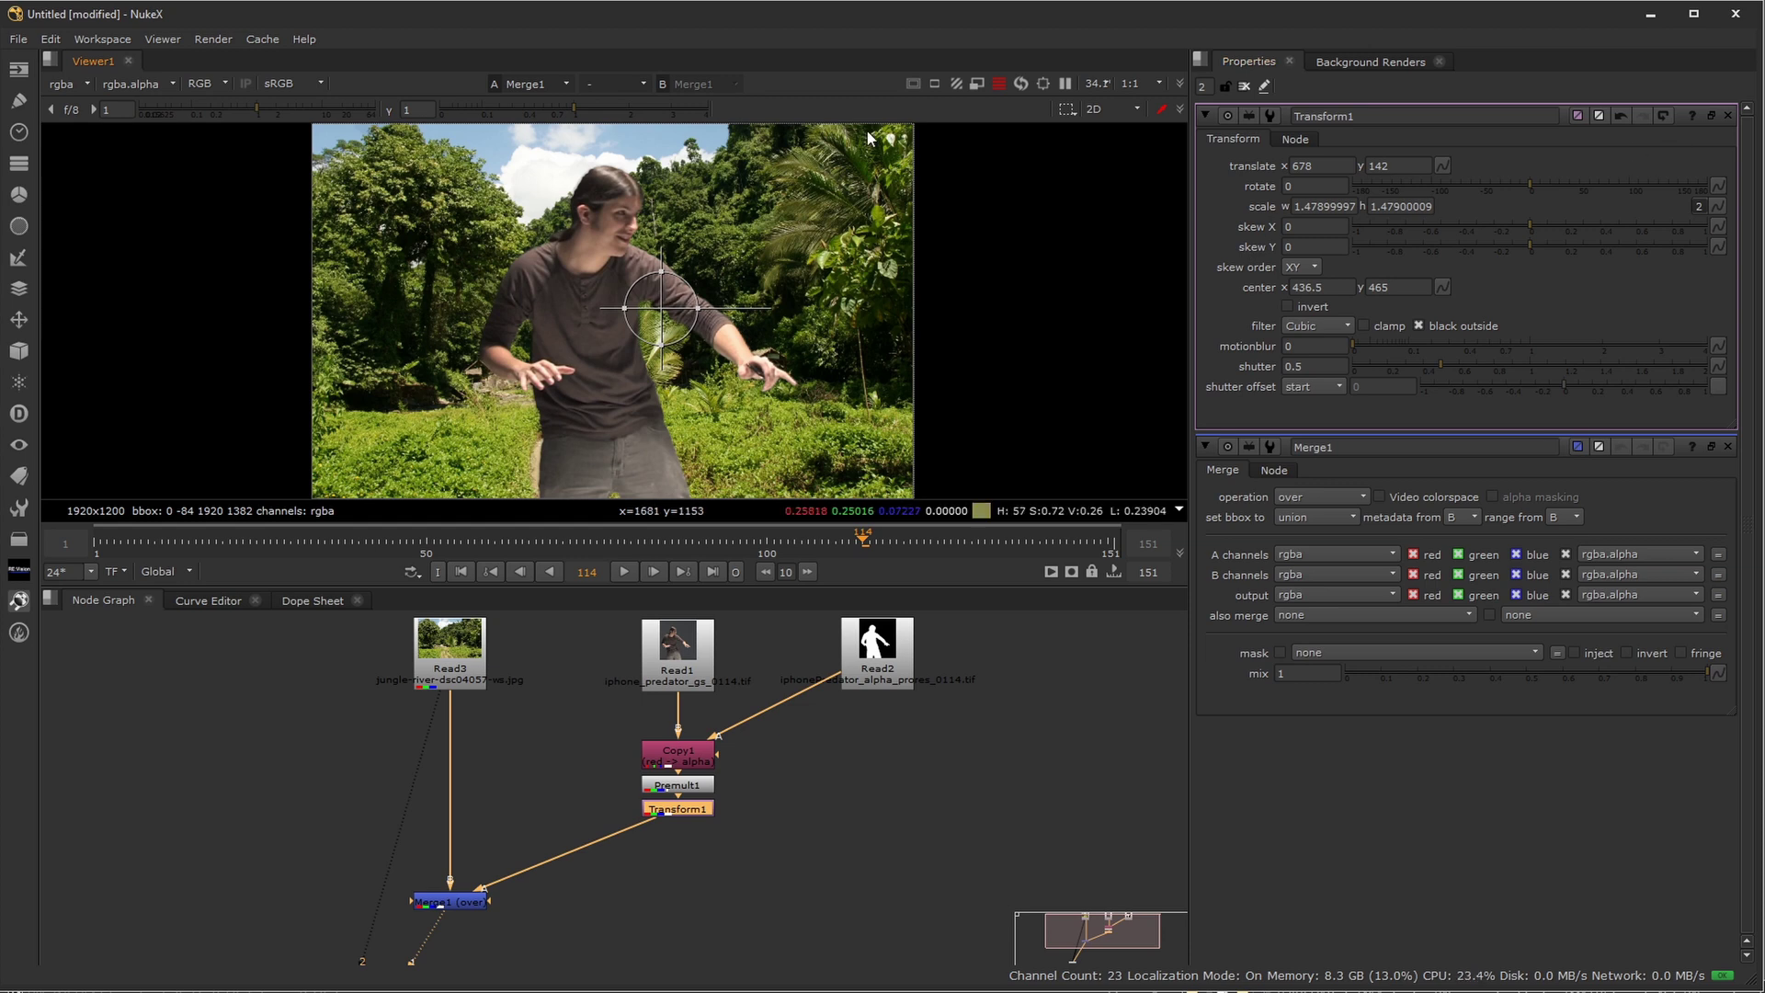
# Close the Transform1 and Merge1 properties and play back the composite, stopping on frame 69
pyautogui.click(1728, 115)
pyautogui.click(1728, 115)
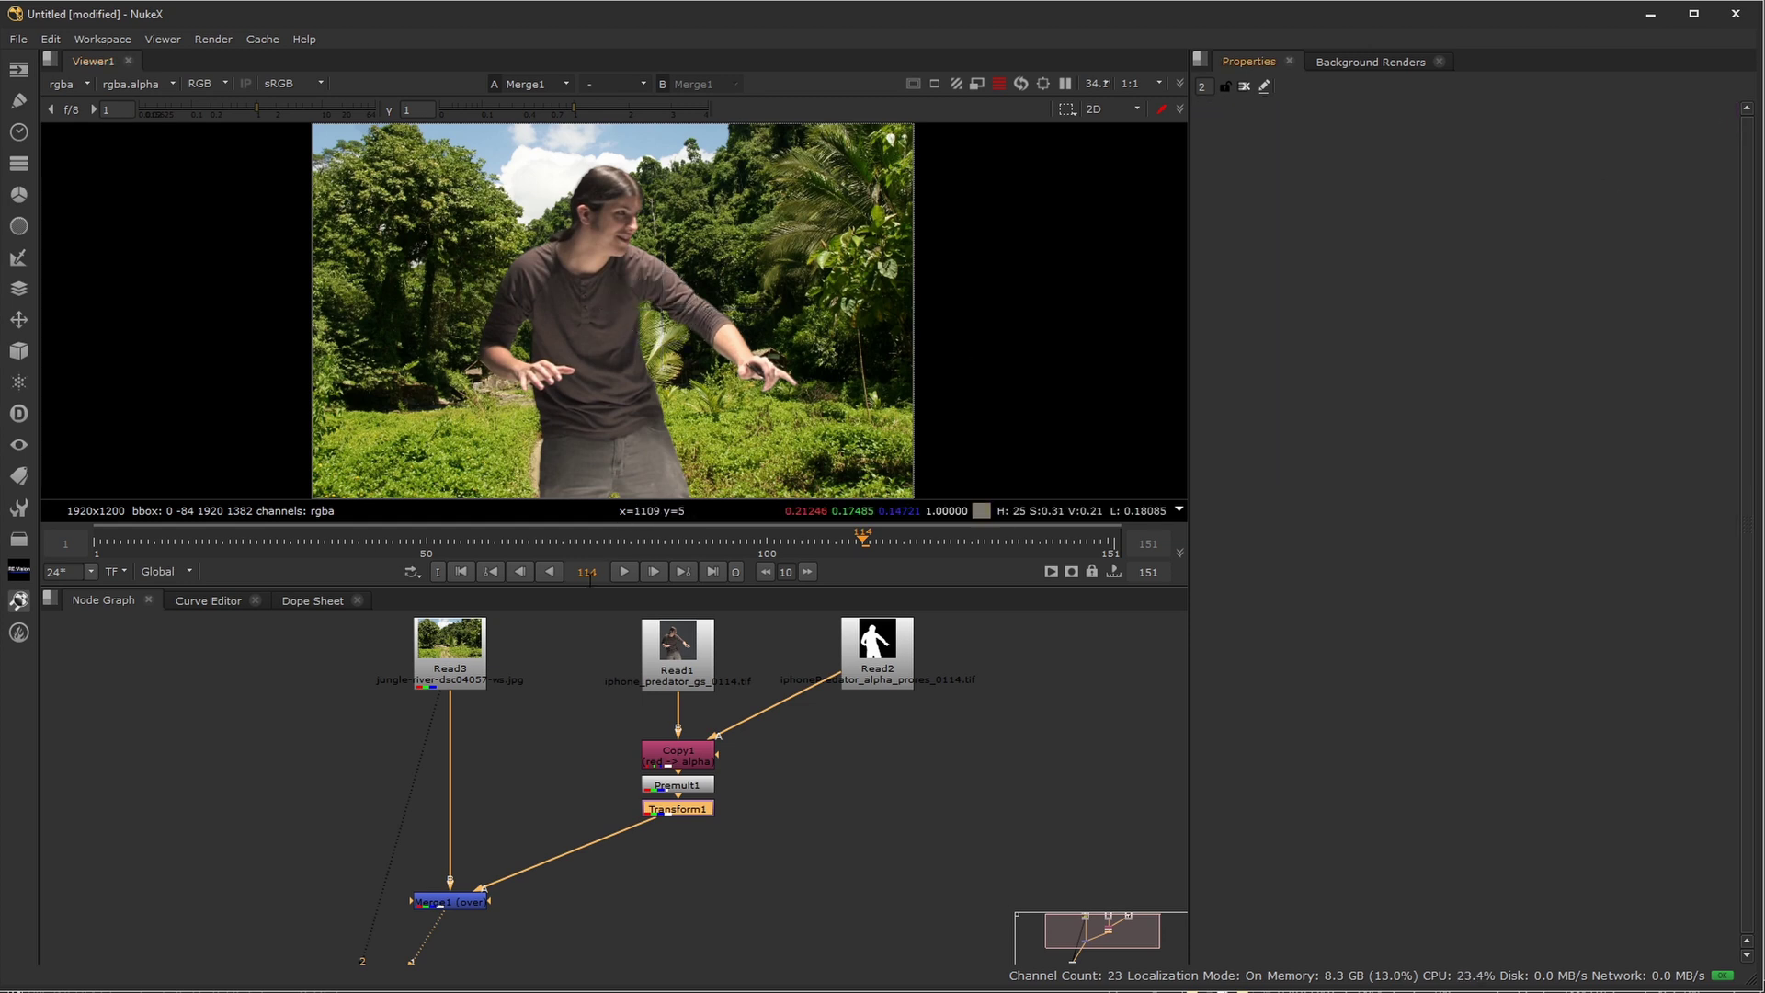
pyautogui.click(624, 571)
pyautogui.click(371, 538)
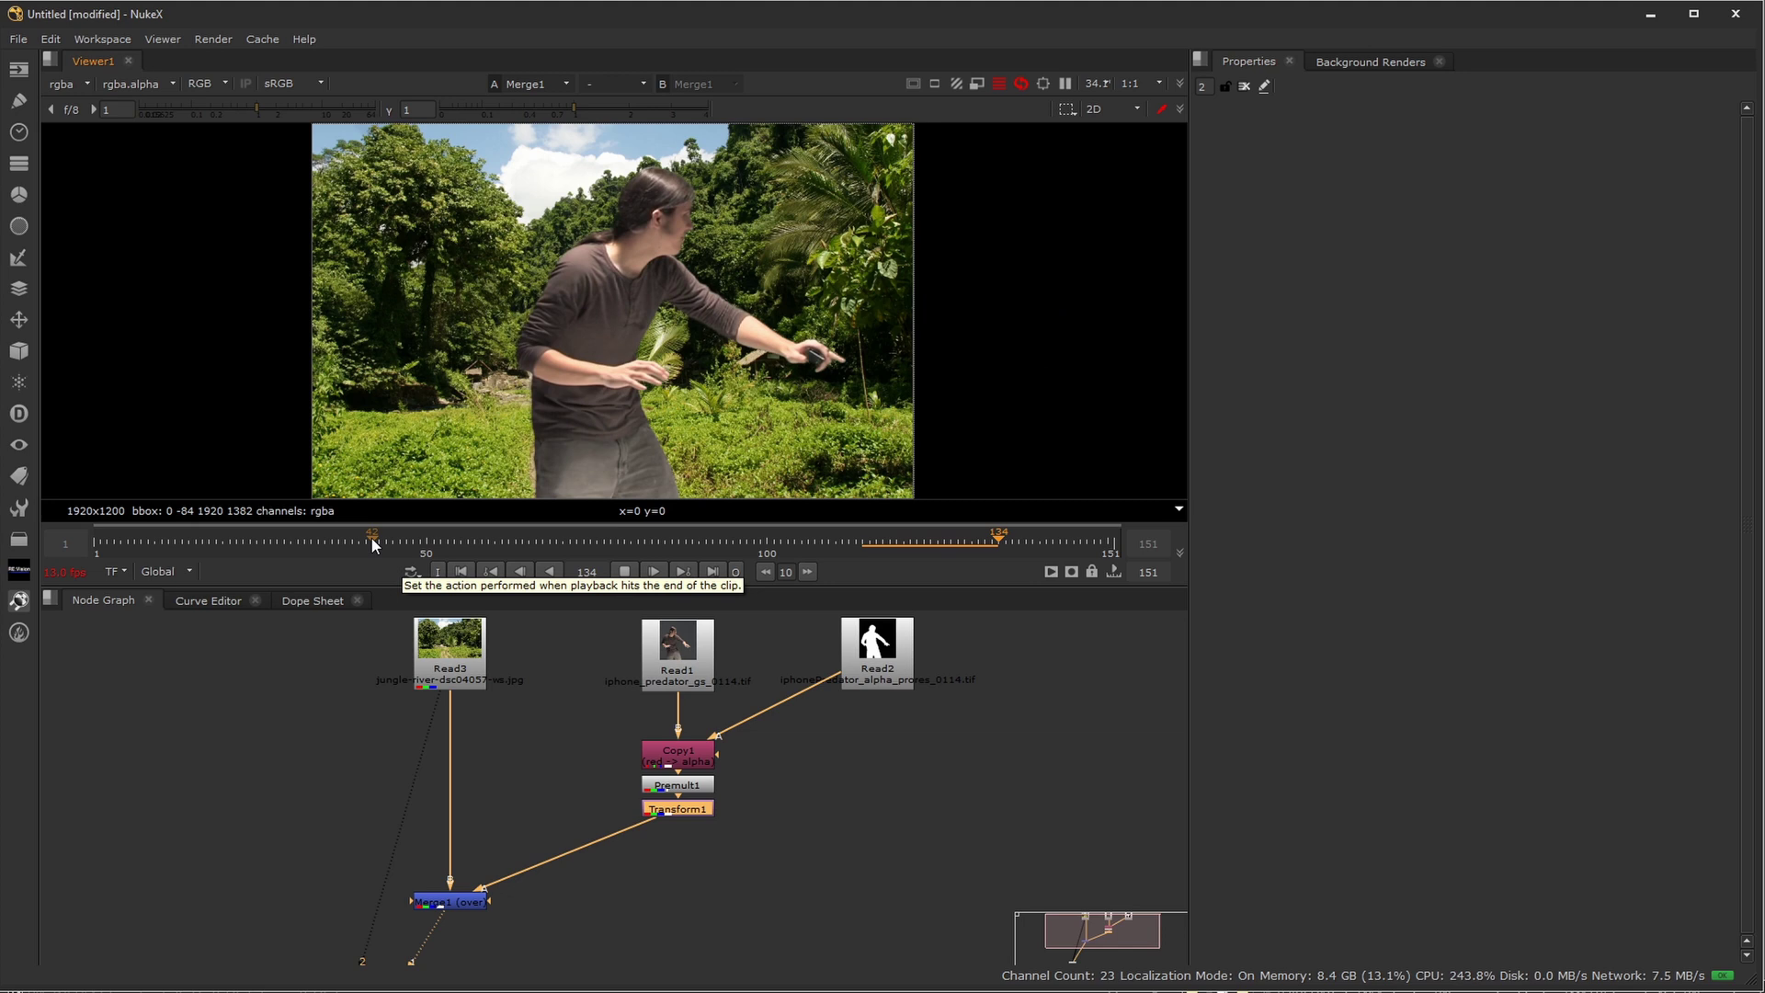
pyautogui.click(625, 572)
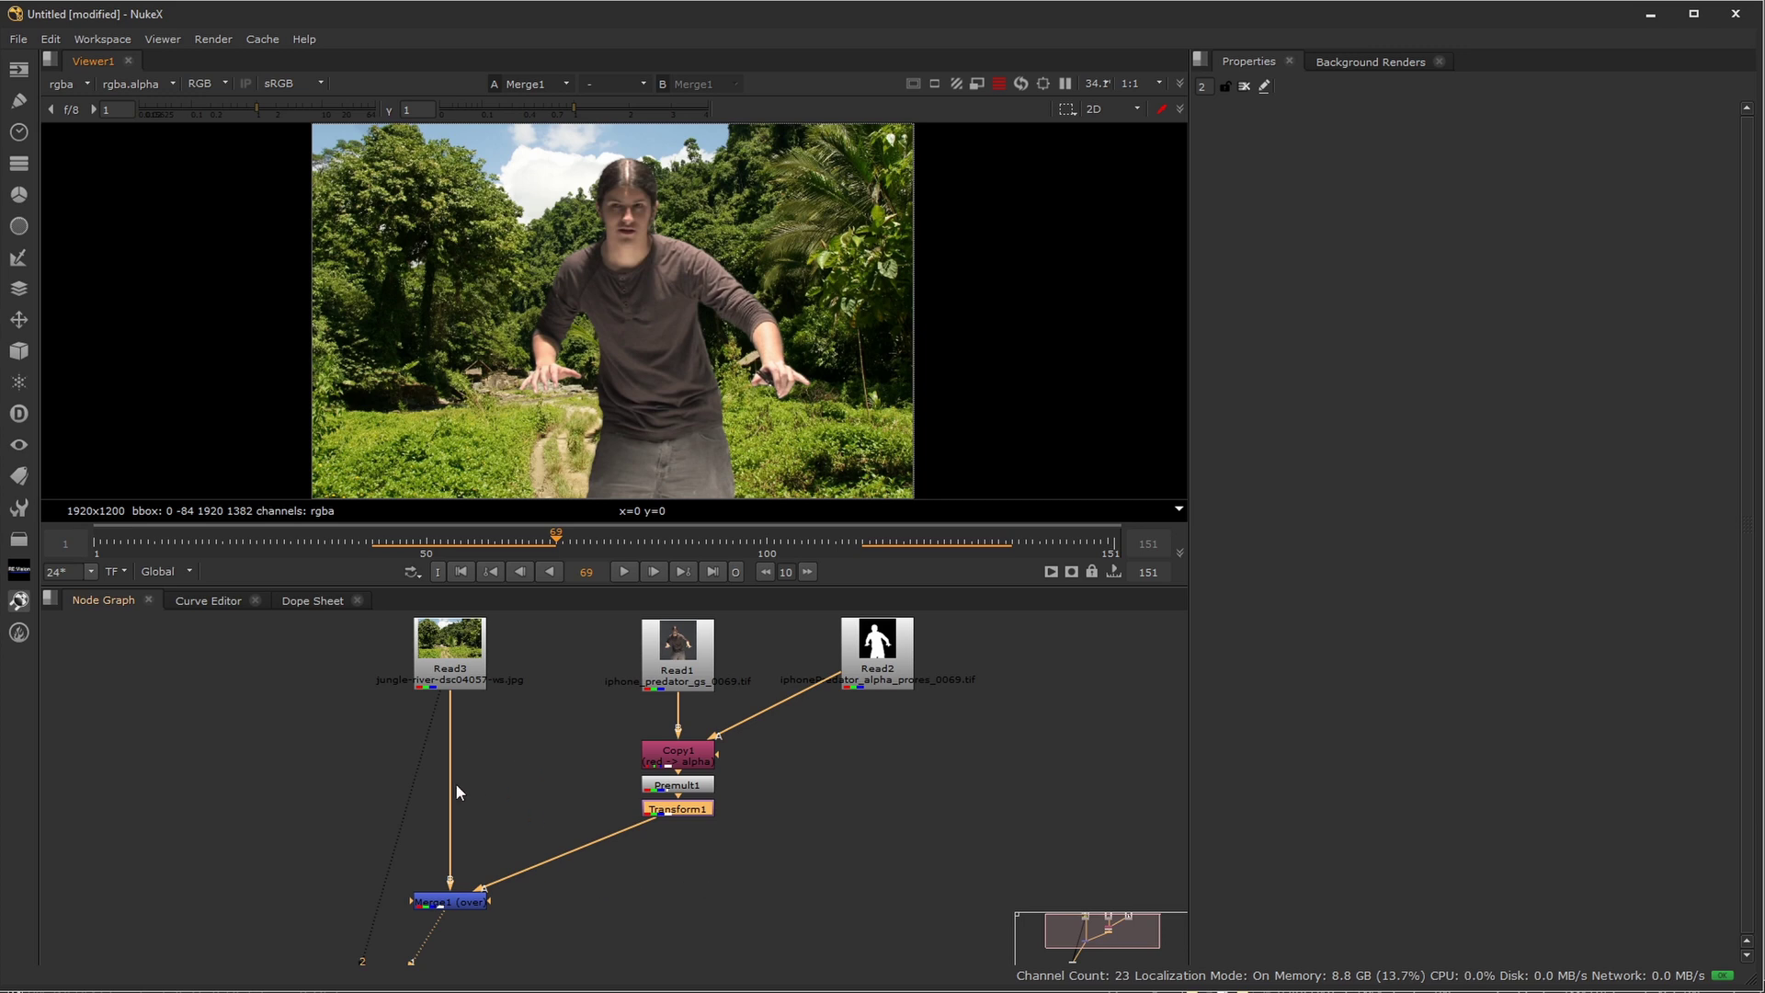
# Compare the original Read1 footage with the Premult1 output in the viewer
pyautogui.click(297, 765)
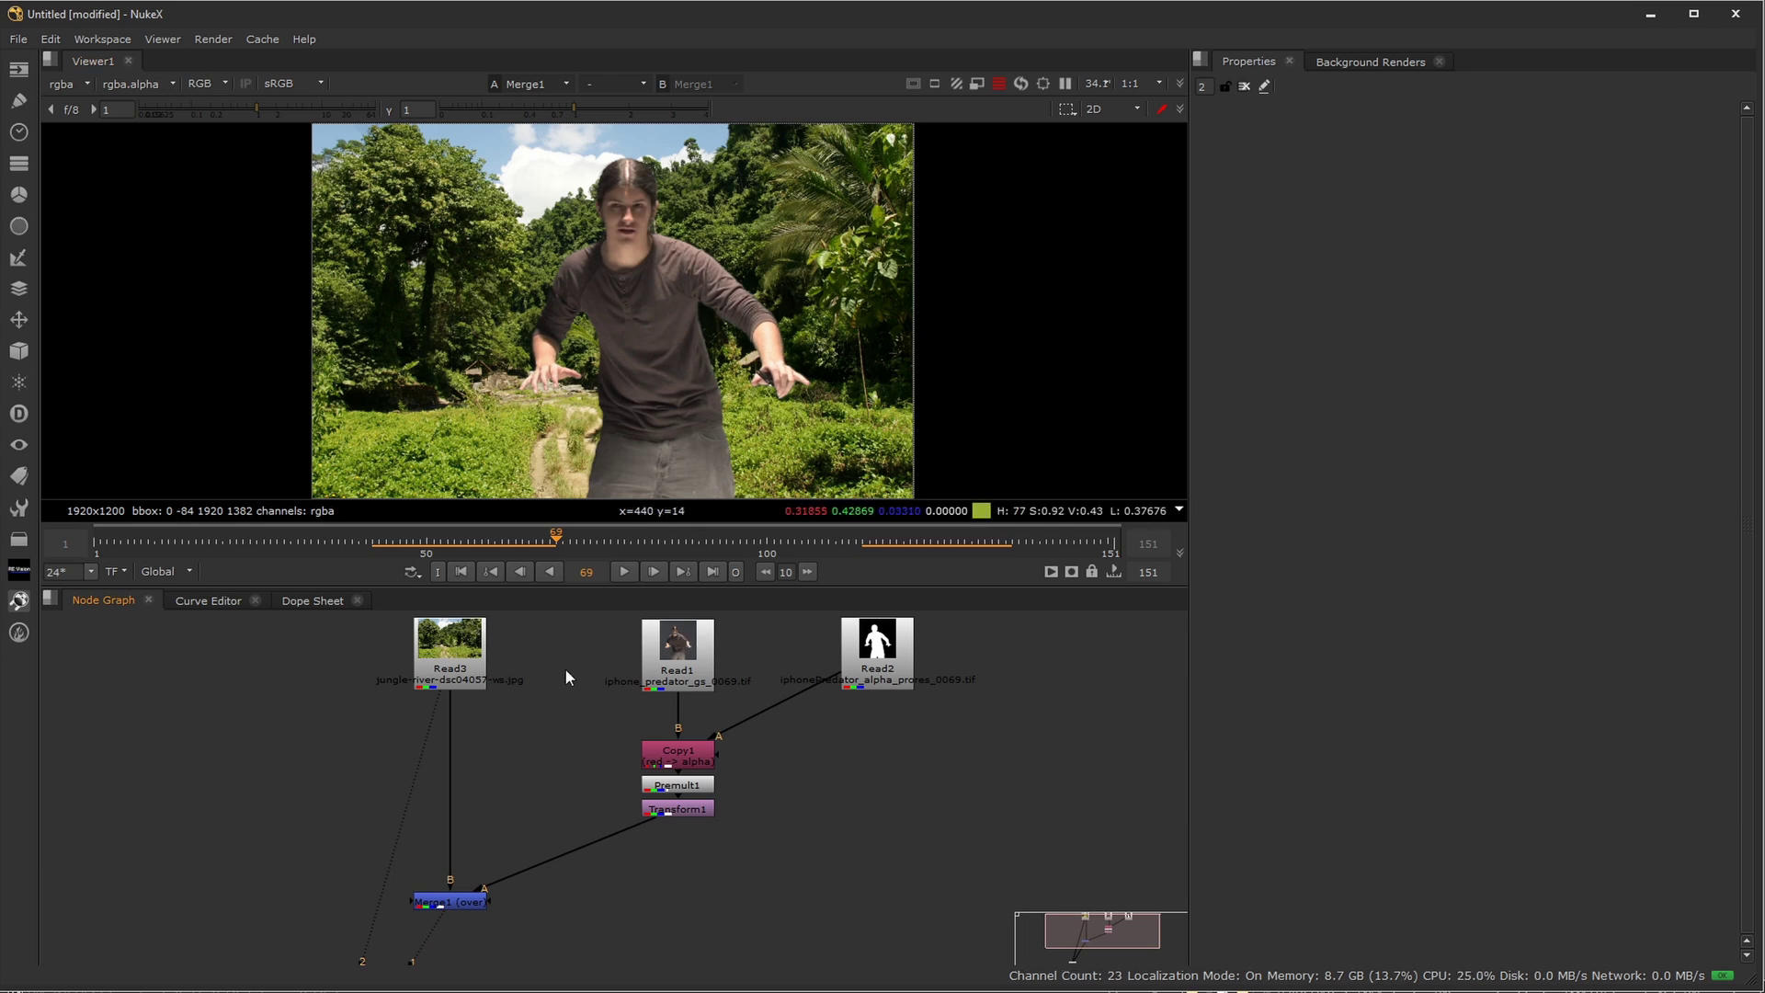
pyautogui.press('1')
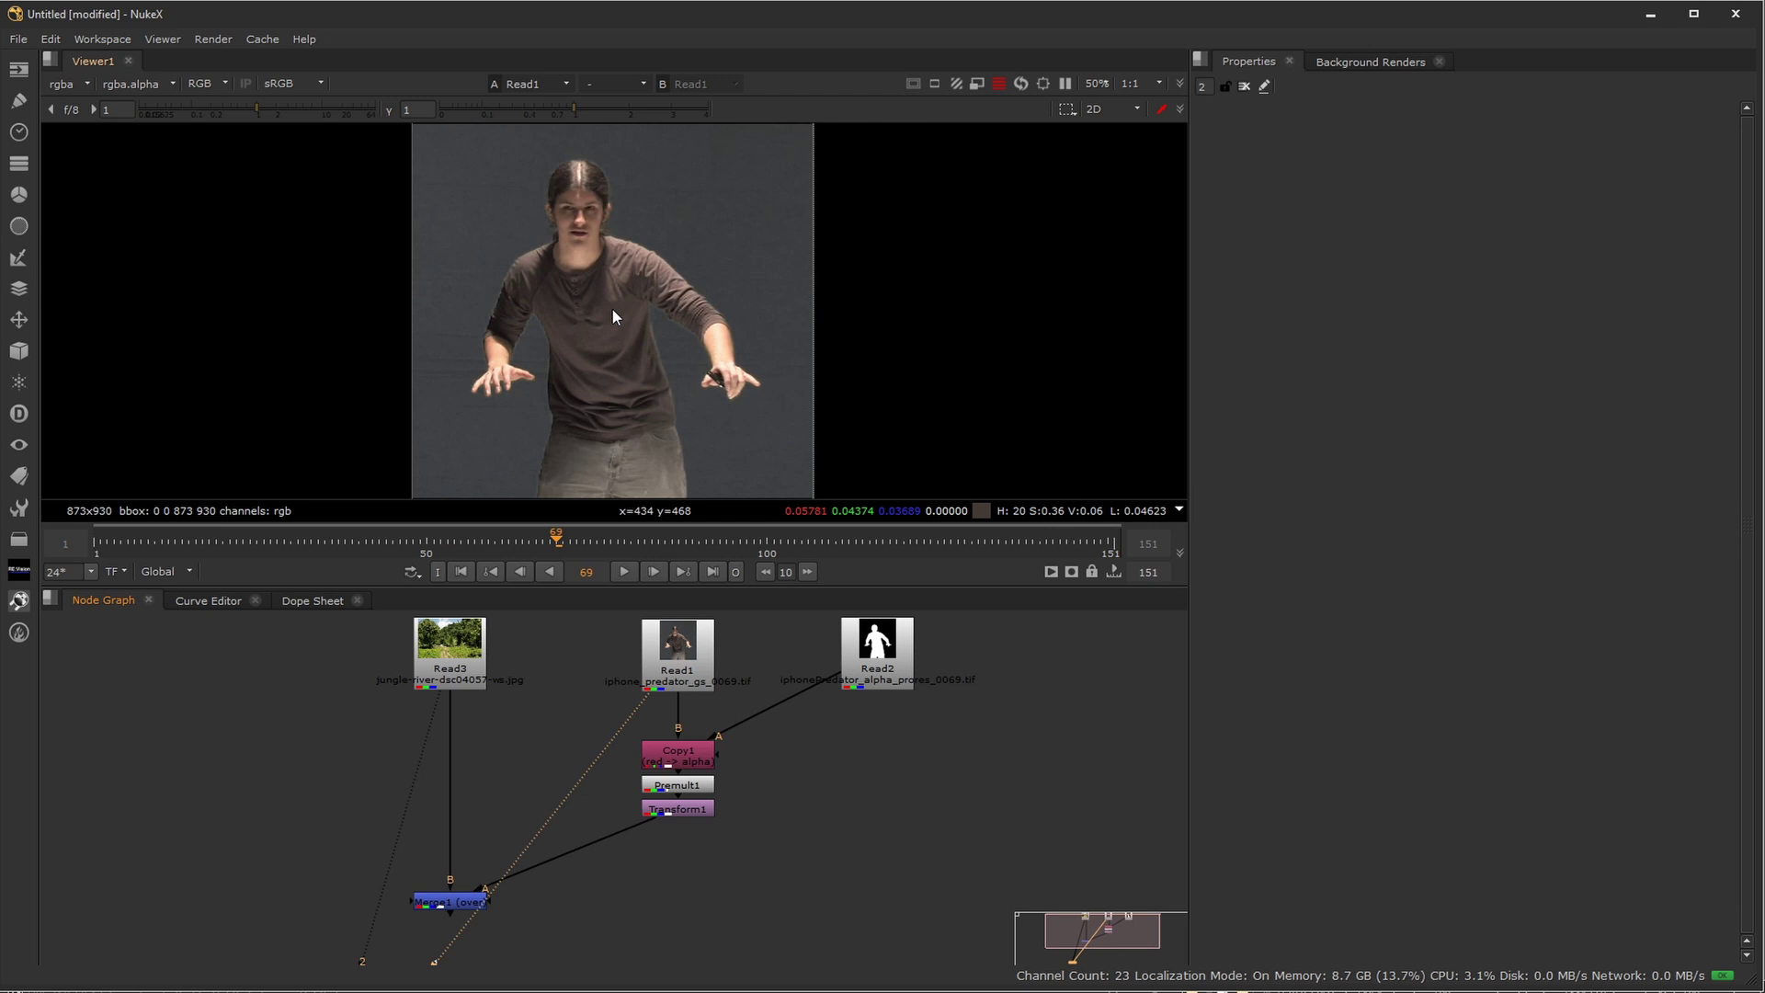
pyautogui.click(680, 786)
pyautogui.press('1')
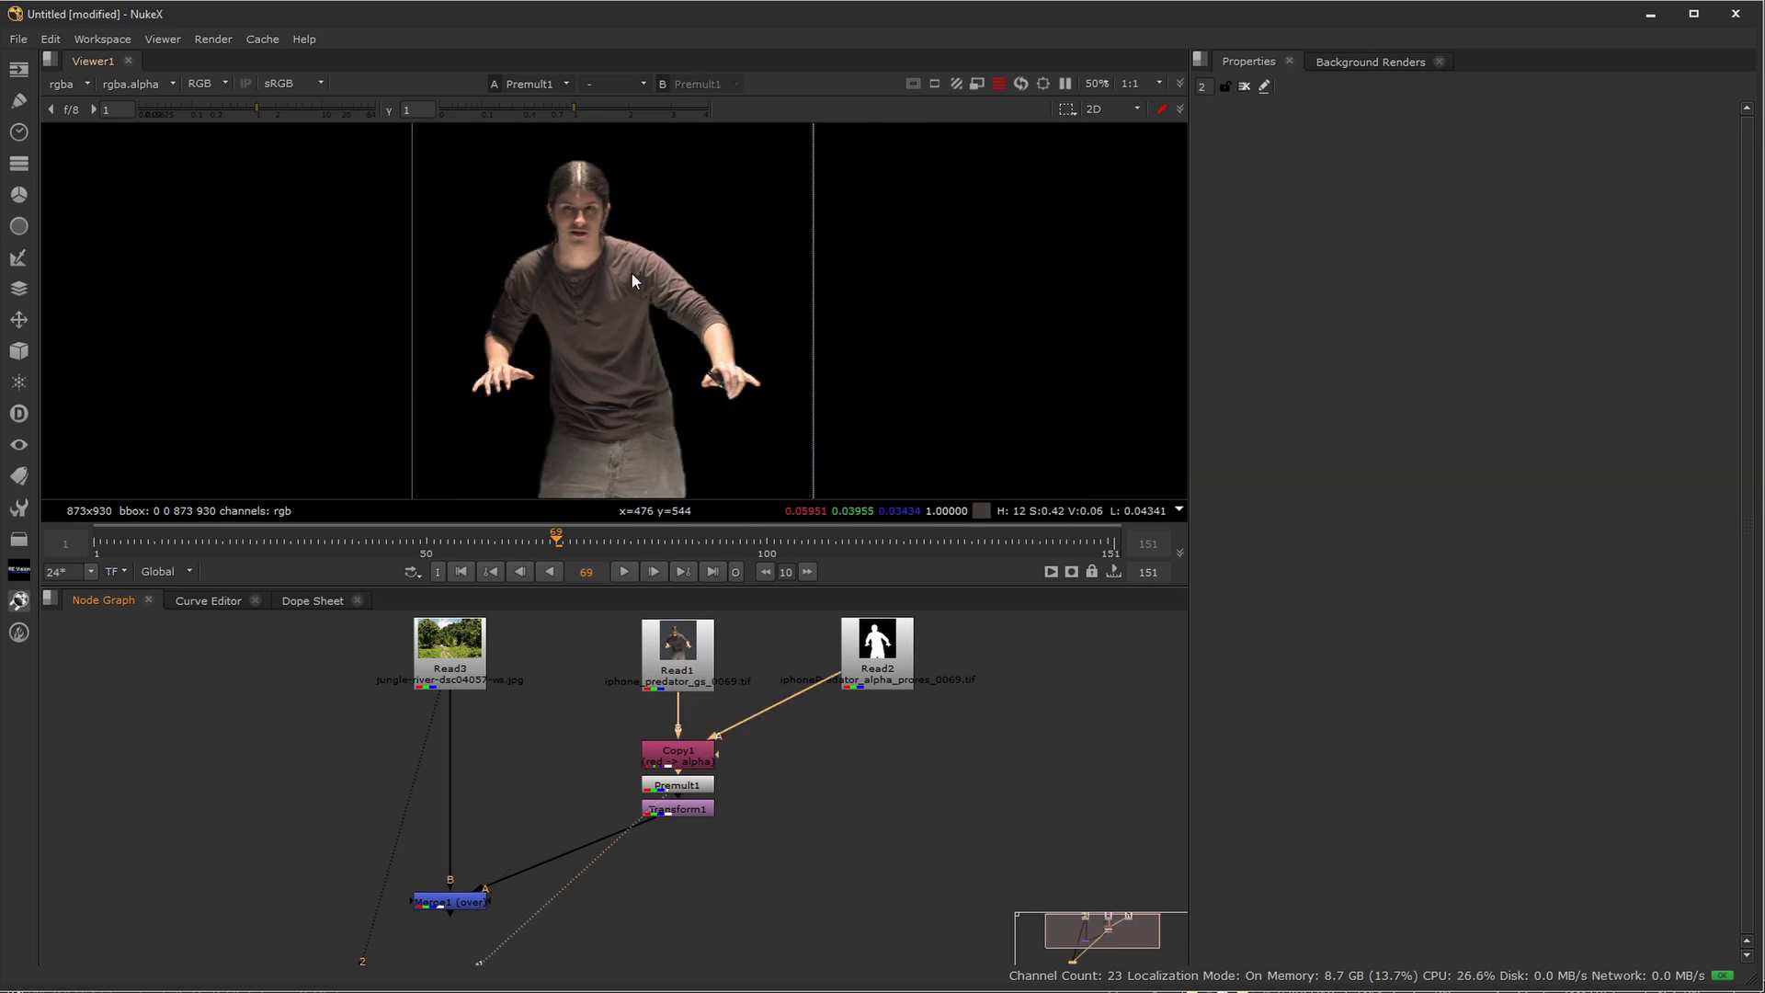
# Examine the red channel of the Premult1 output in the viewer
pyautogui.scroll(2, 610, 250)
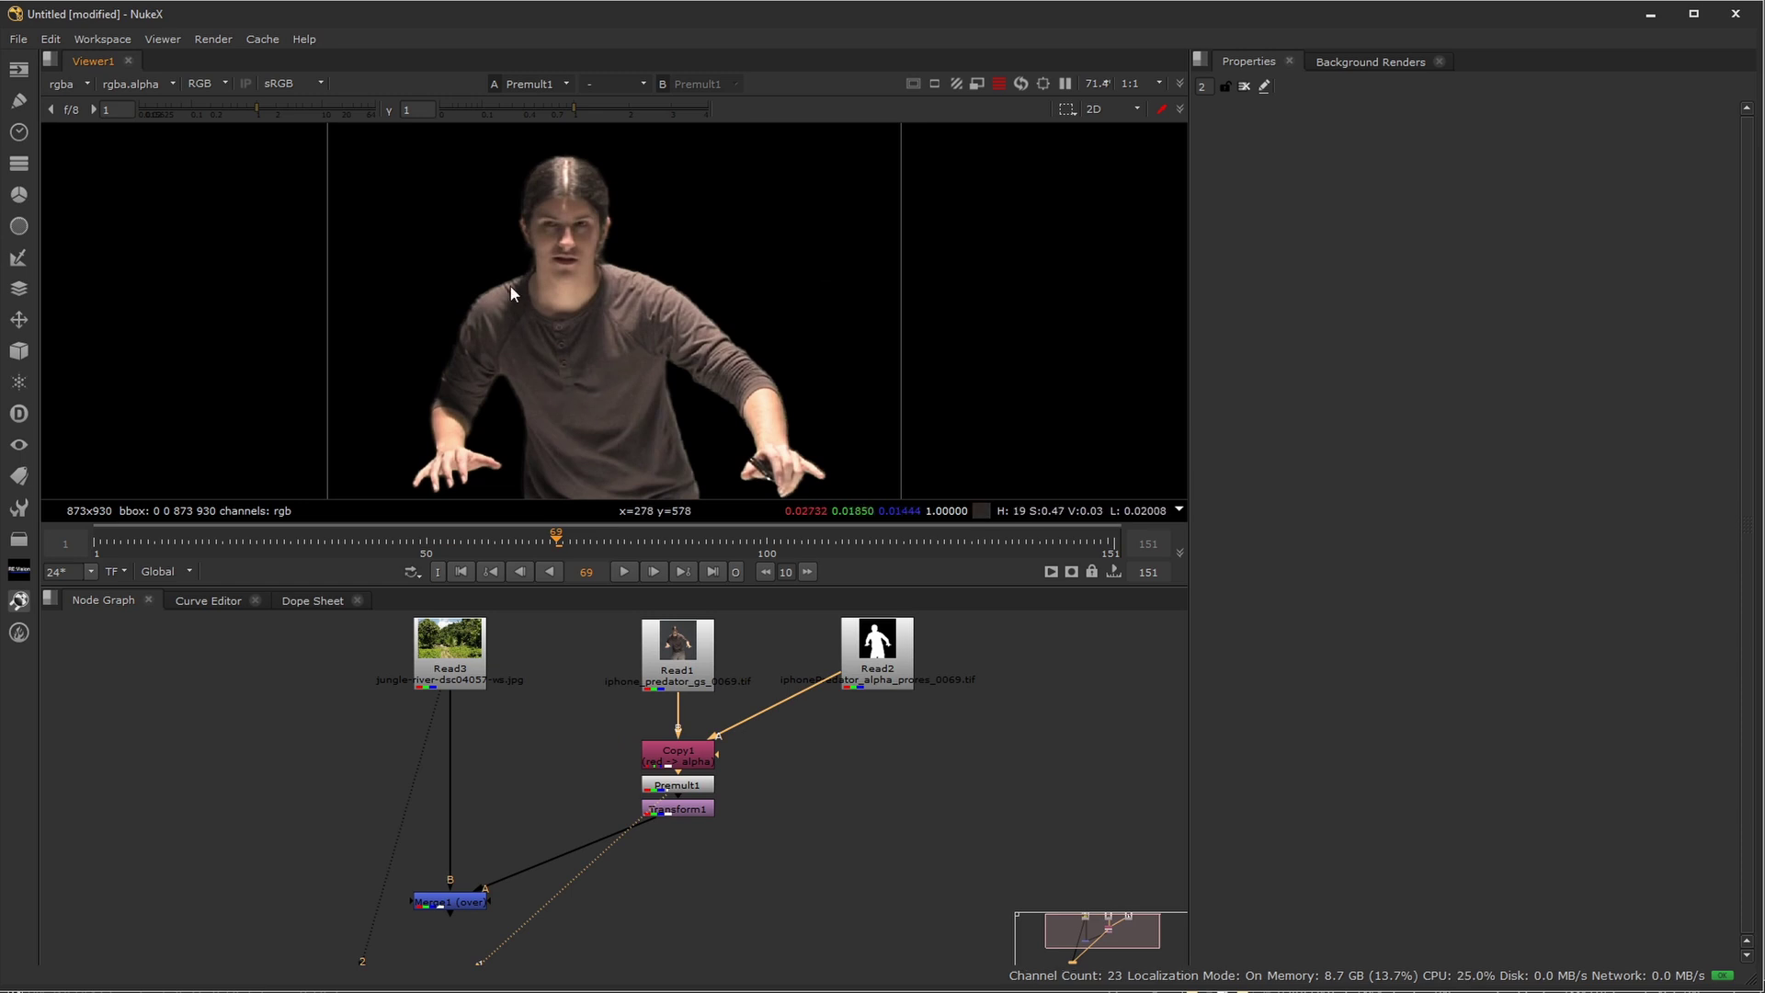
pyautogui.press('r')
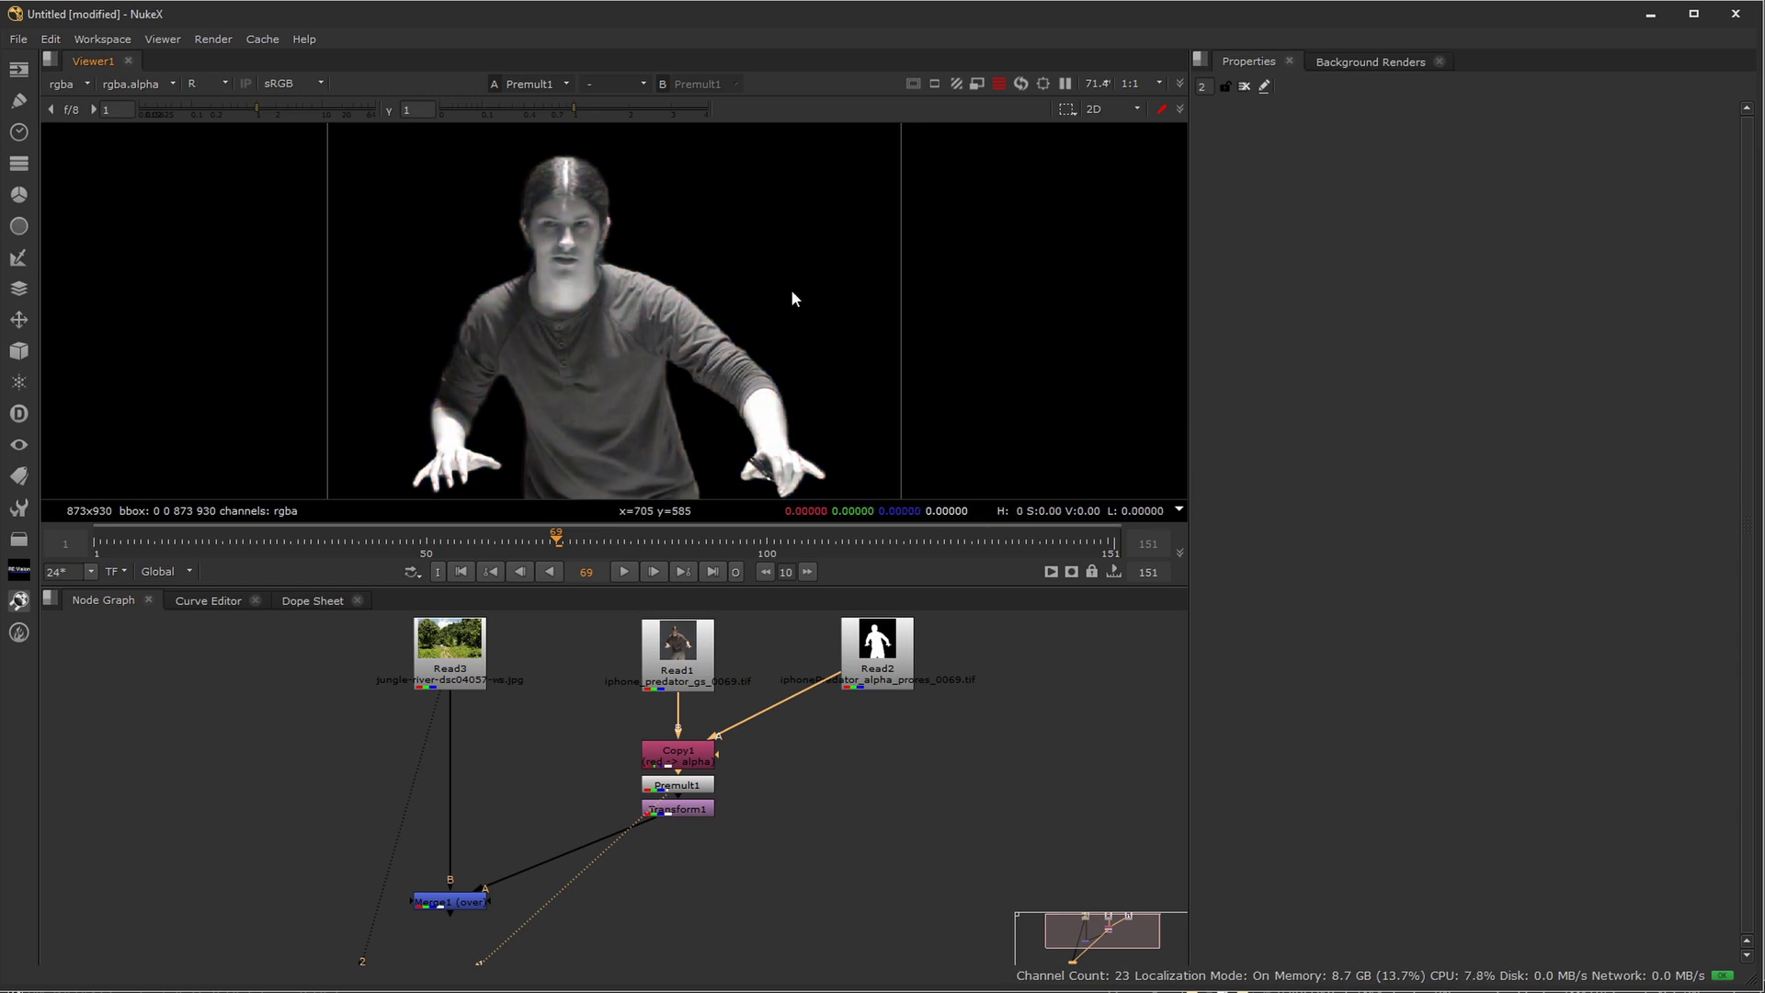
pyautogui.scroll(-1, 790, 289)
pyautogui.moveTo(783, 415); pyautogui.dragTo(792, 373, button='middle')
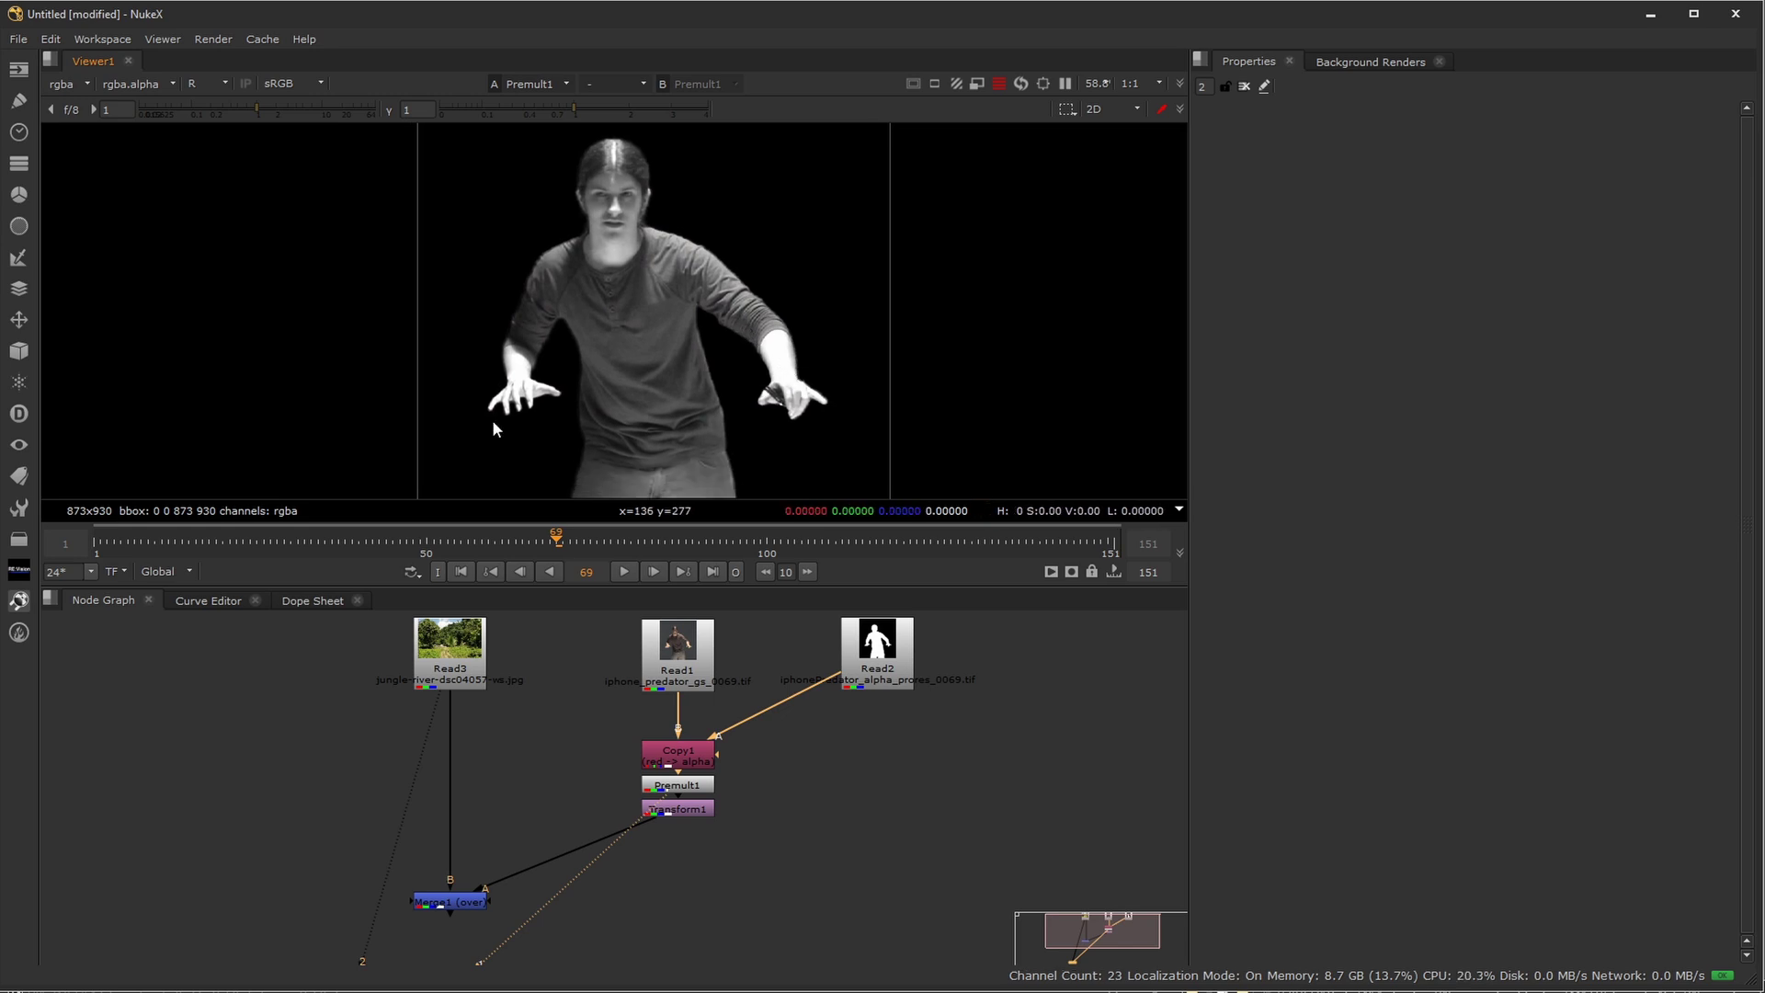
pyautogui.moveTo(687, 417); pyautogui.dragTo(600, 407, button='middle')
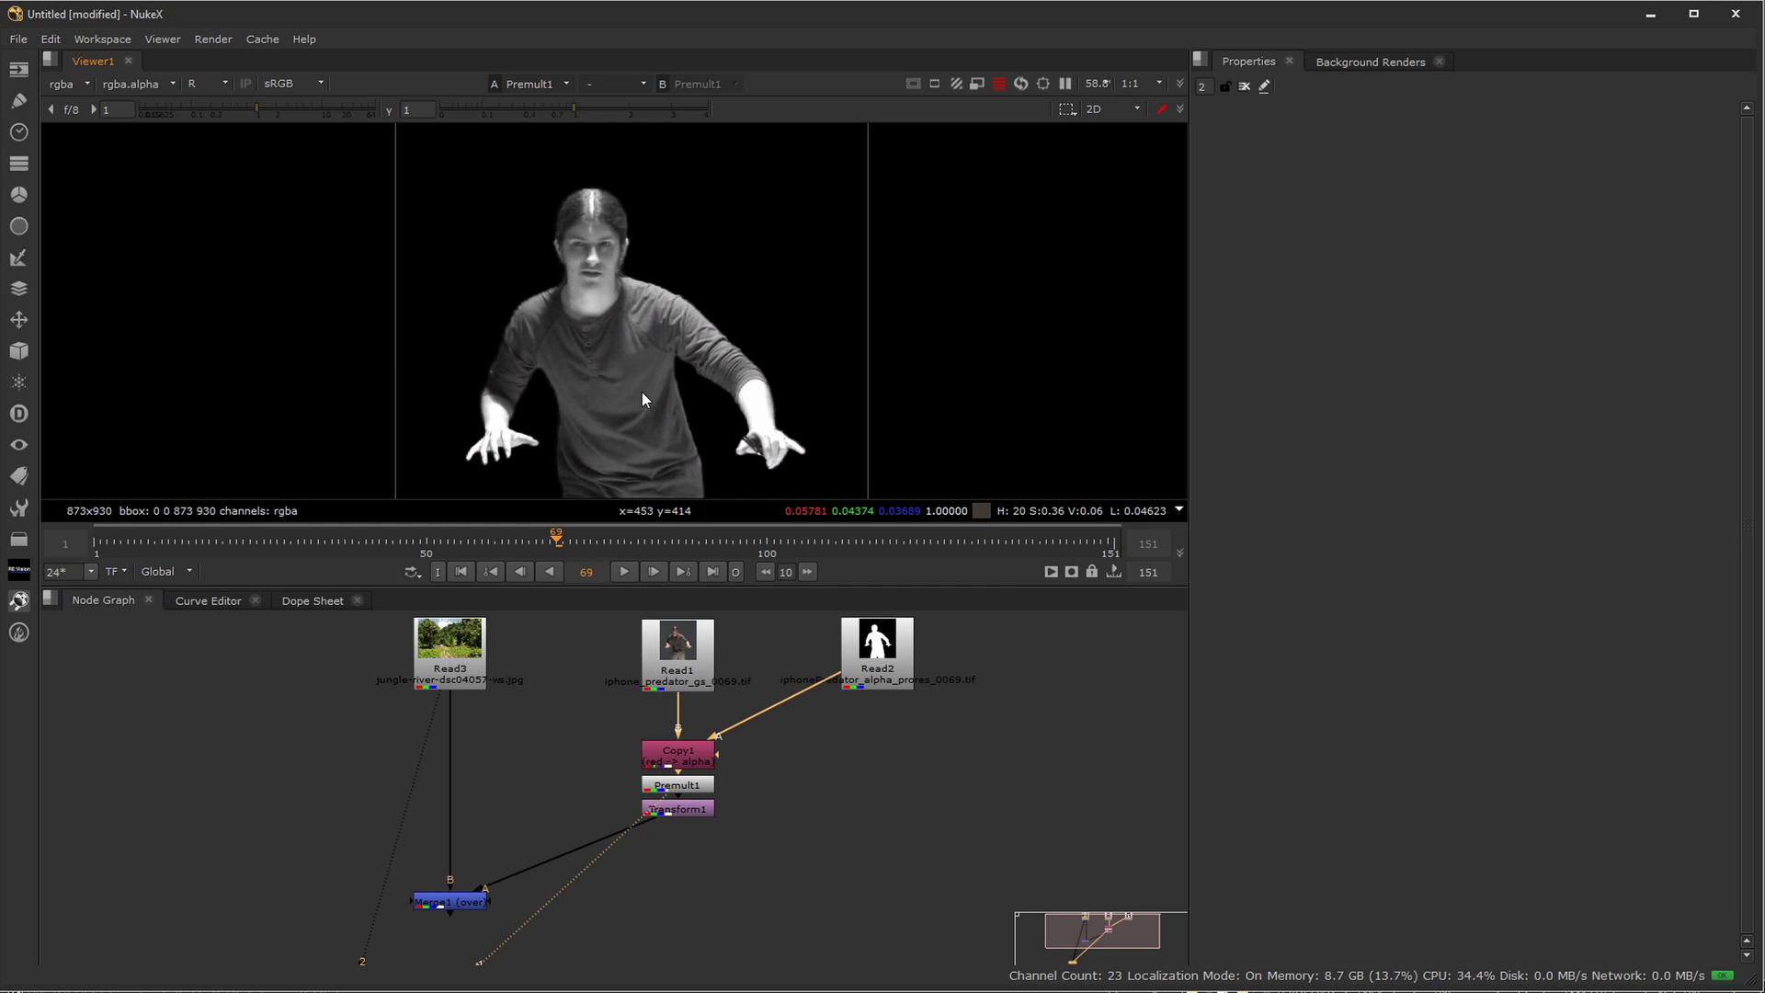
# Compare the green, blue and red channels of the Premult1 output and return the viewer to full RGB
pyautogui.press('g')
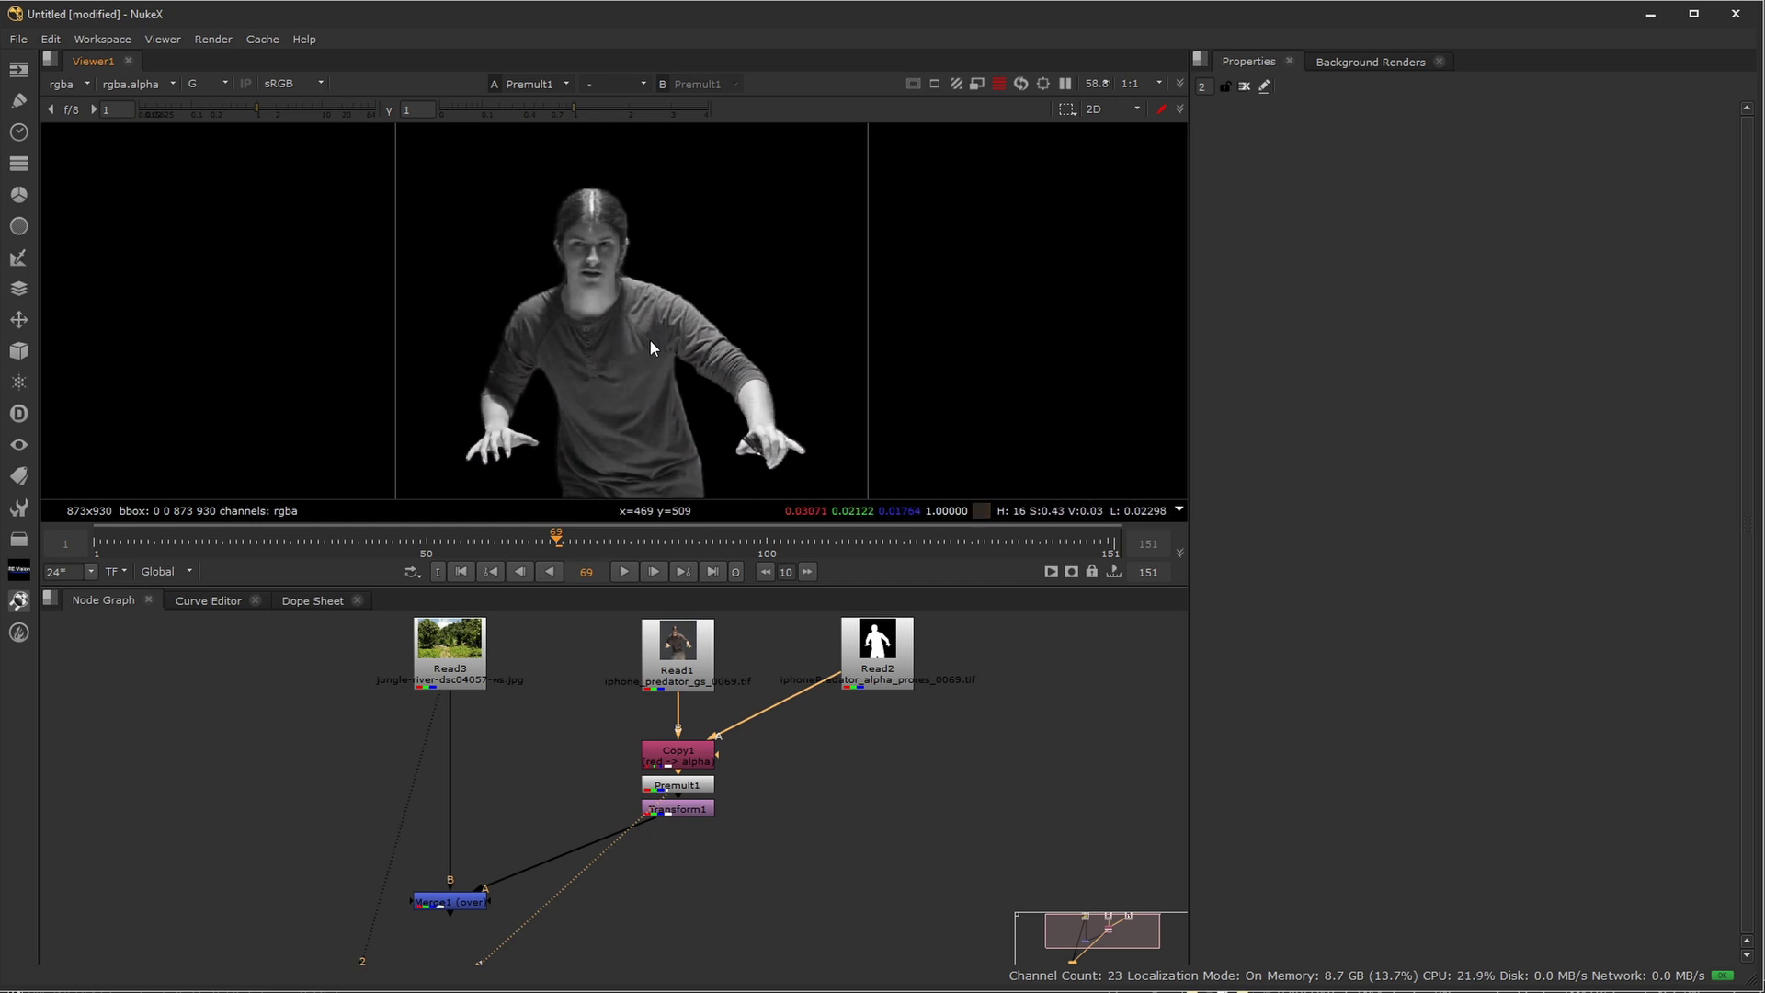
pyautogui.press('b')
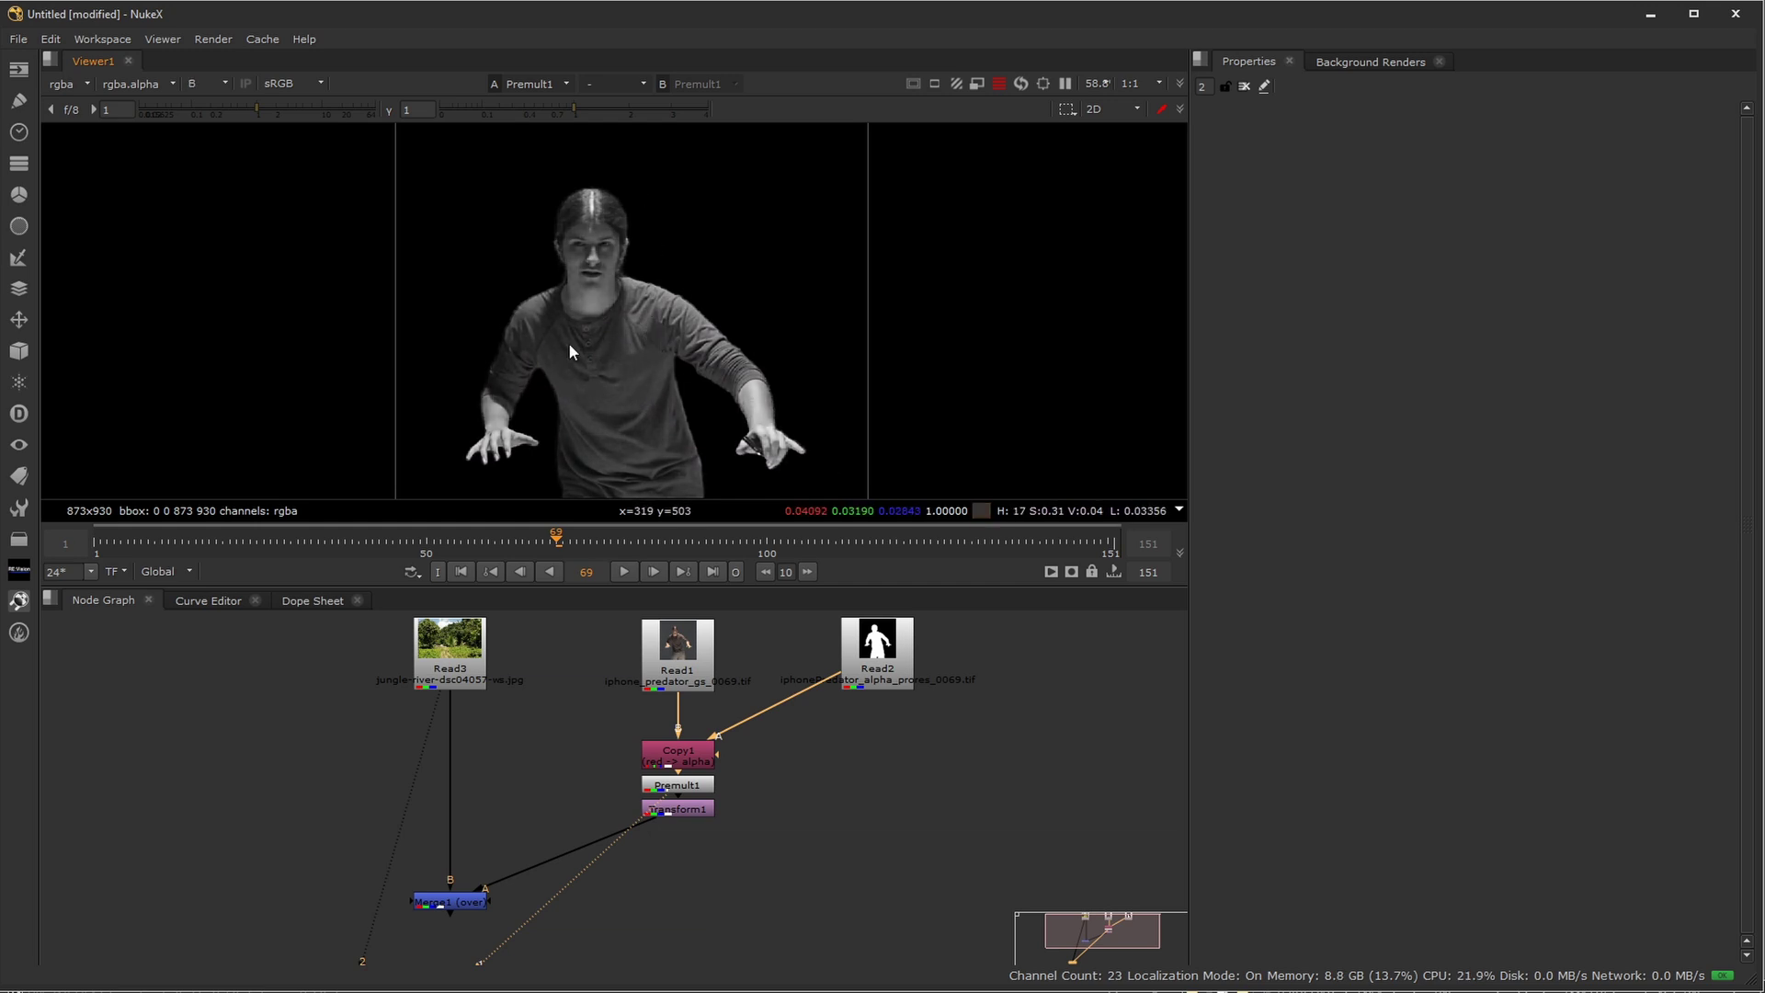
pyautogui.press('b')
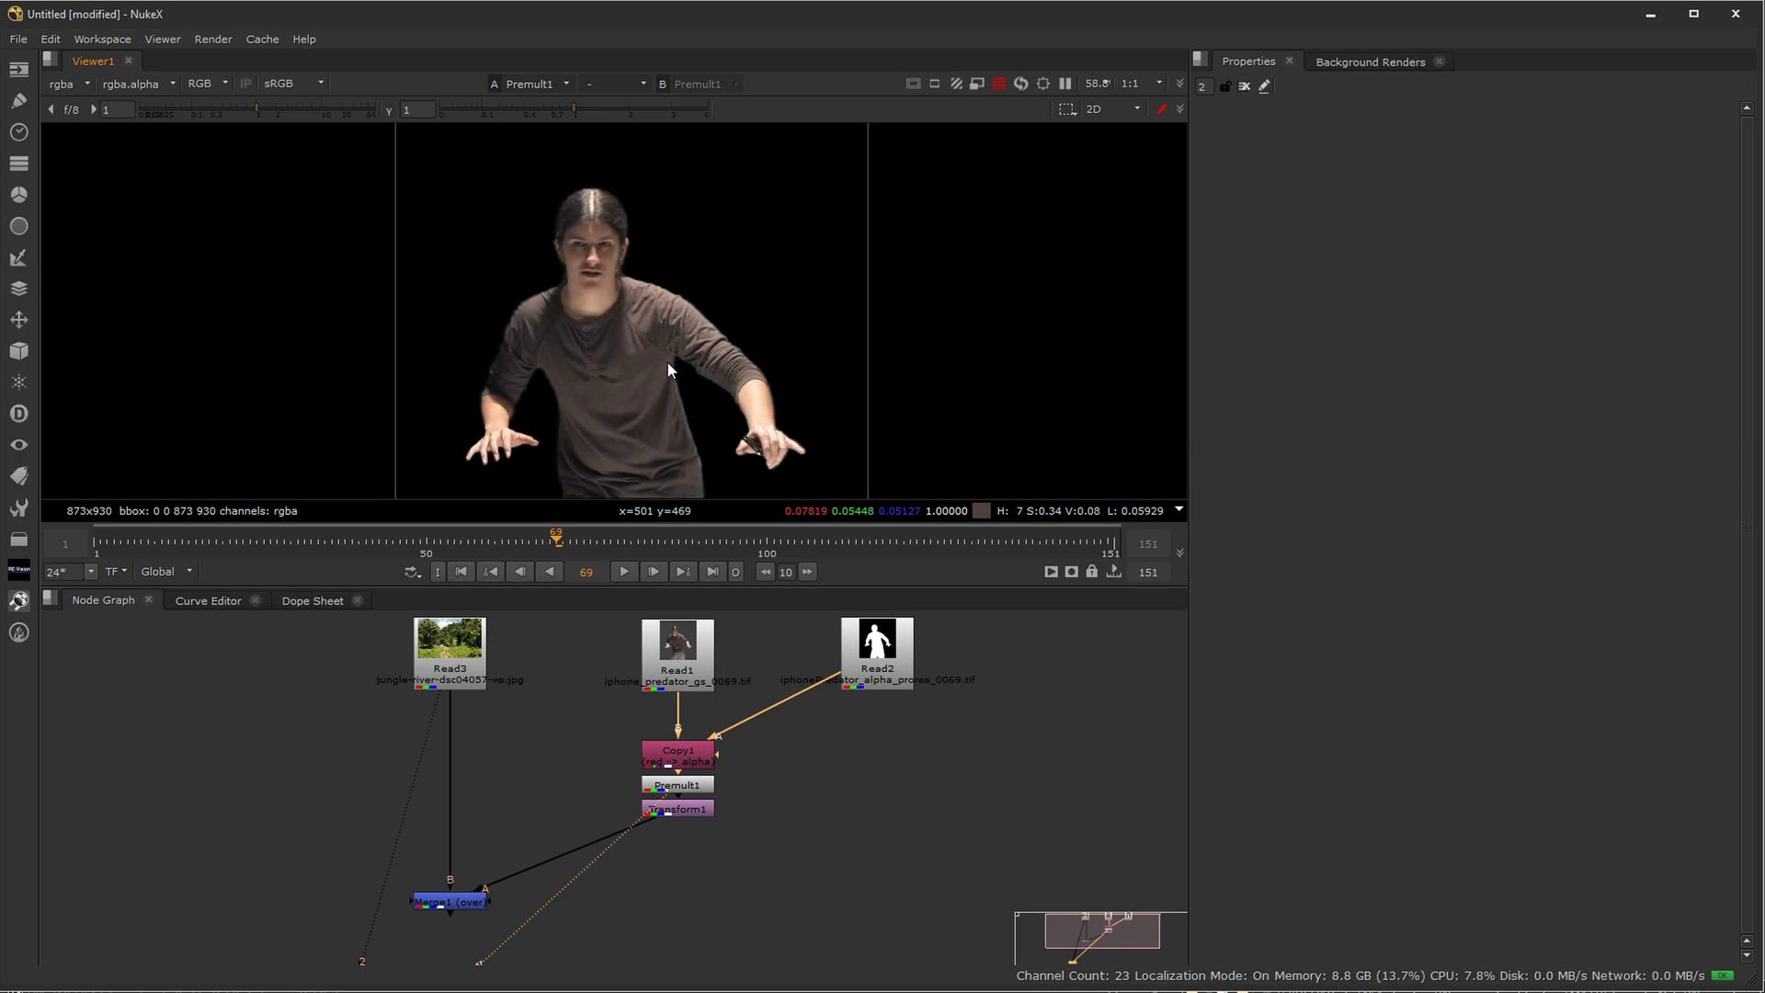
pyautogui.press('b')
pyautogui.press('r')
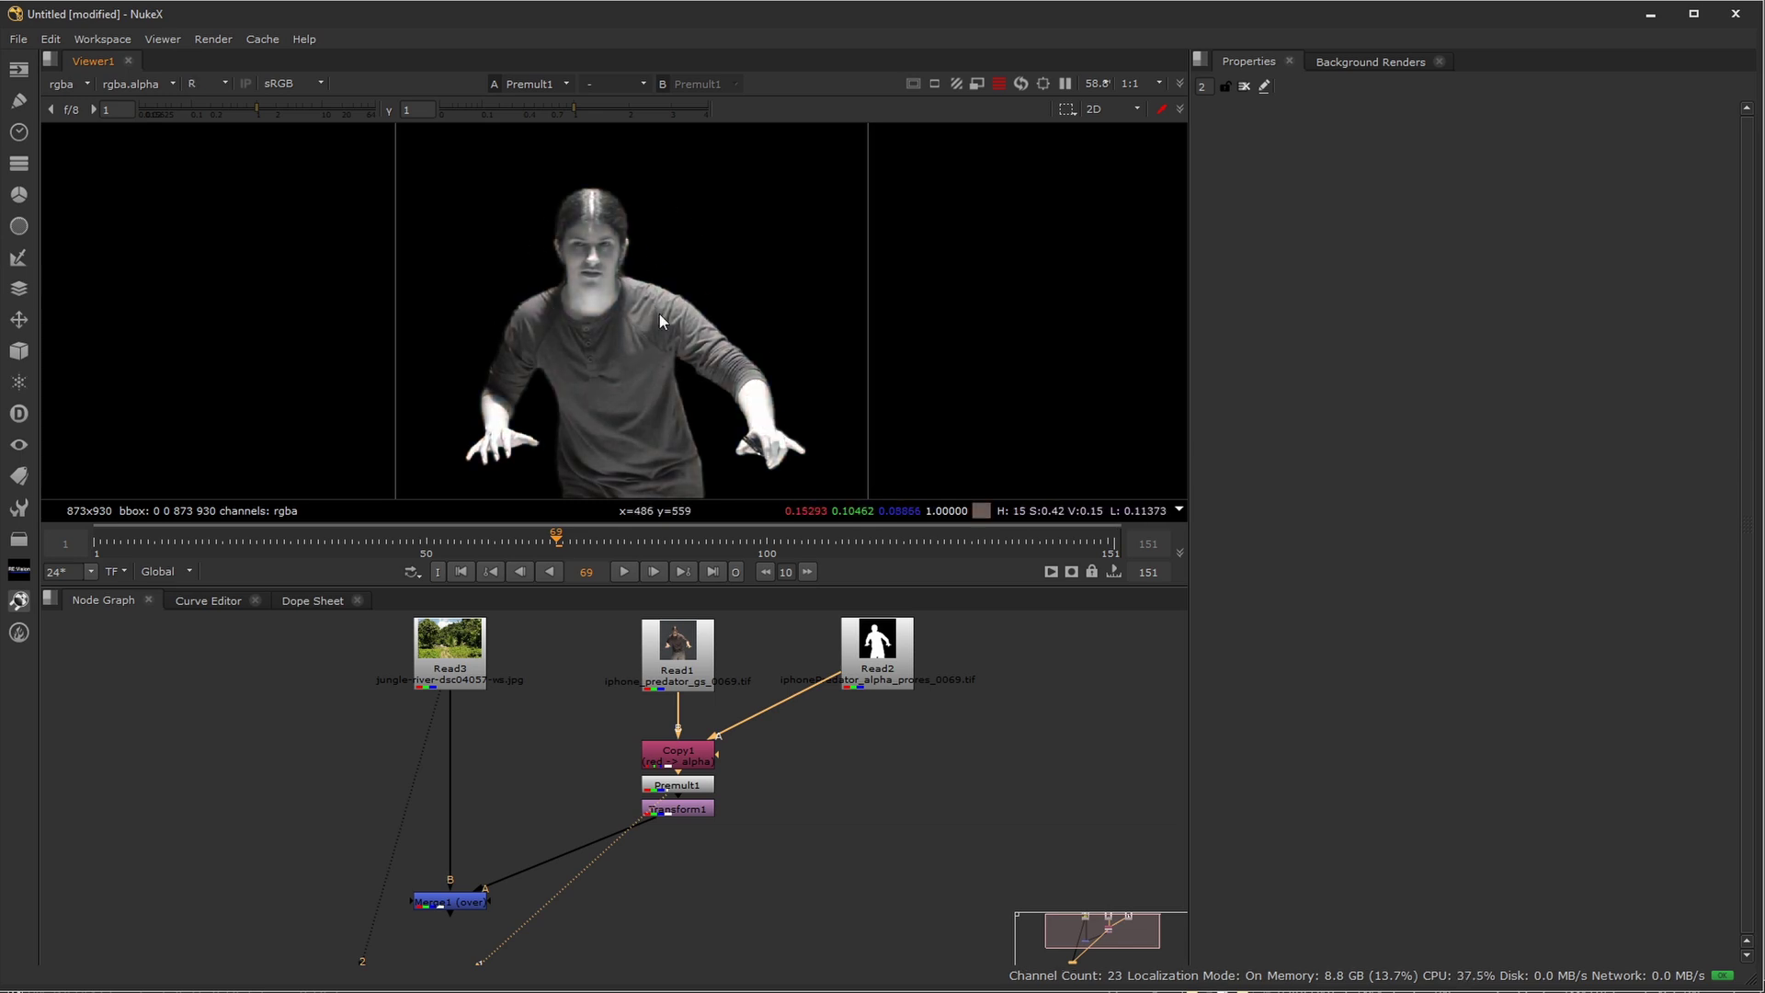
pyautogui.press('r')
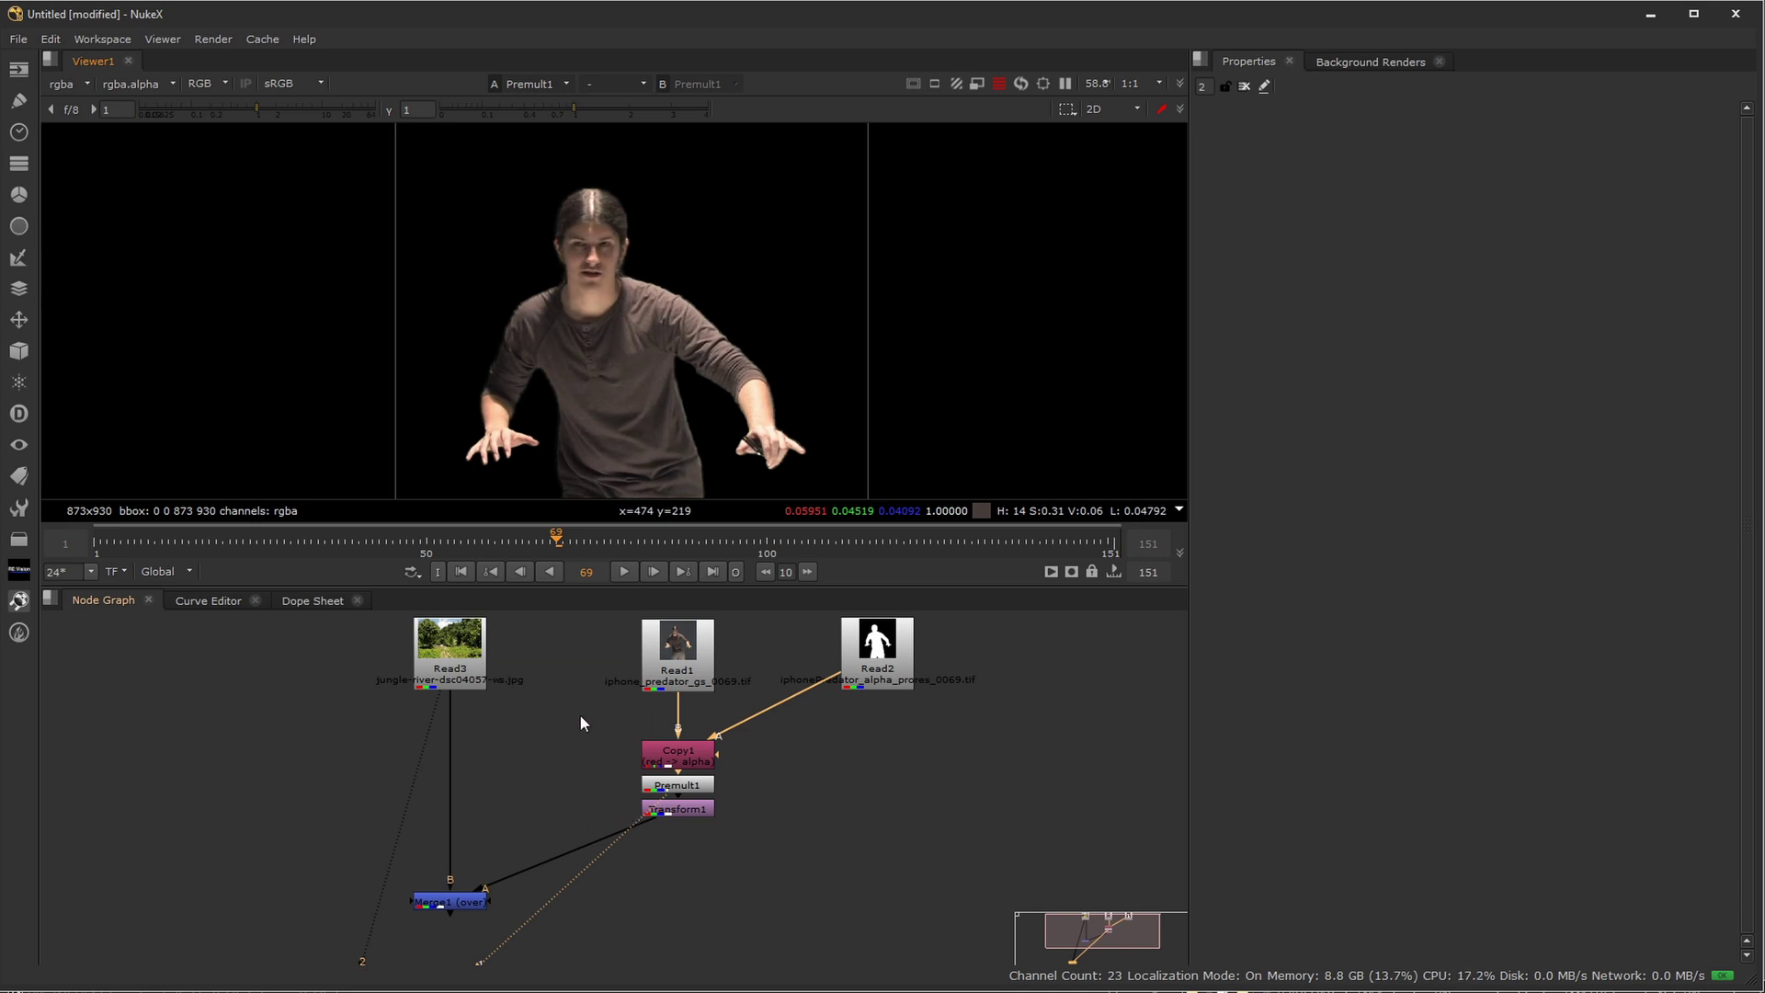
# Add an unconnected Shuffle node in the empty area between the Read3 and Transform1 branches
pyautogui.click(555, 787)
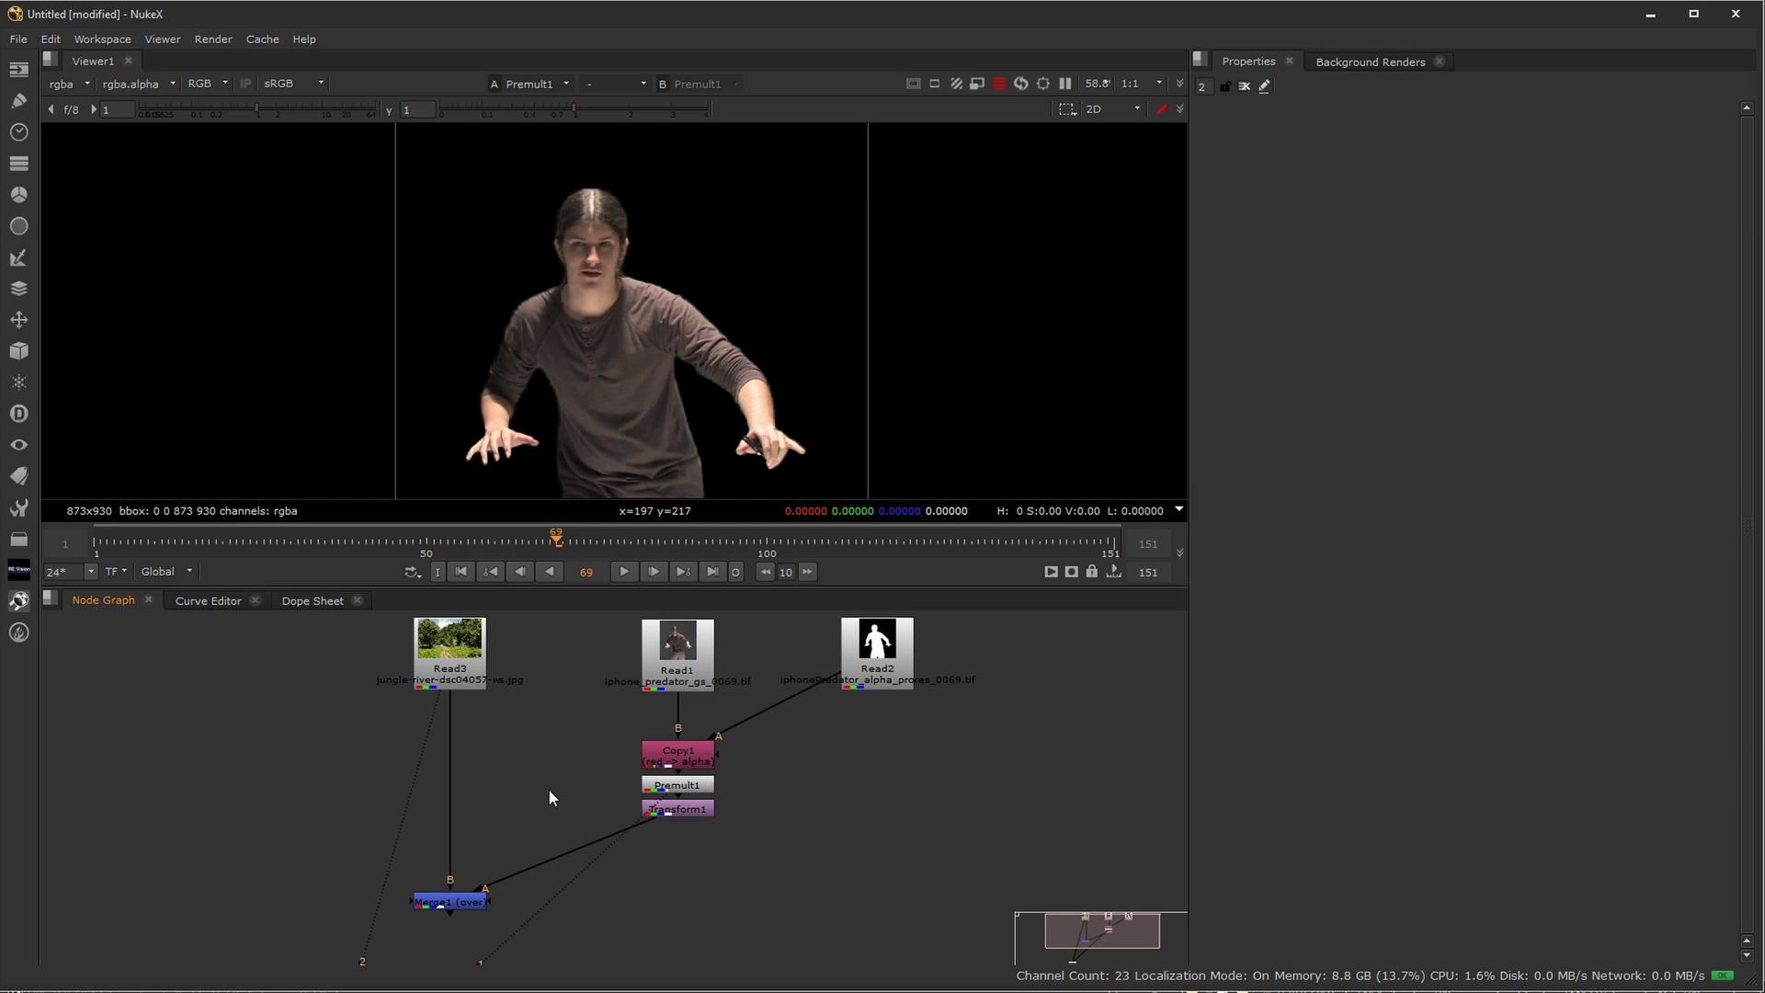
pyautogui.press('Tab')
pyautogui.write('shuf')
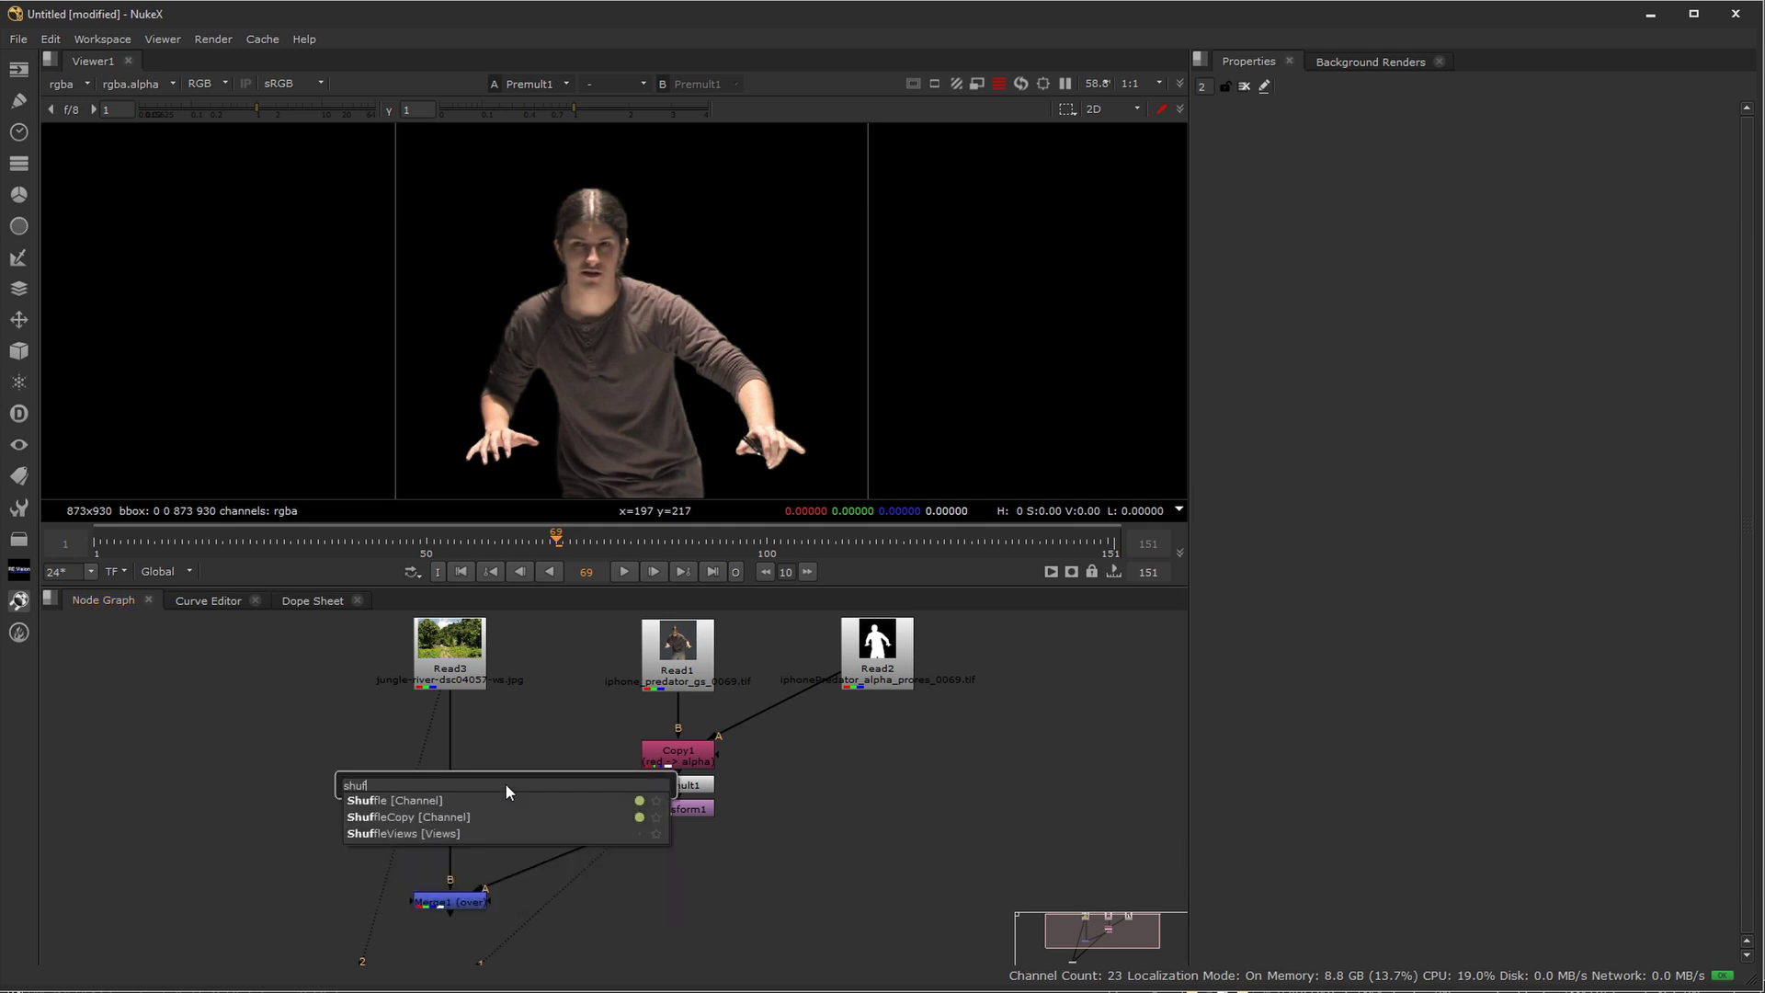
pyautogui.press('Down')
pyautogui.press('Return')
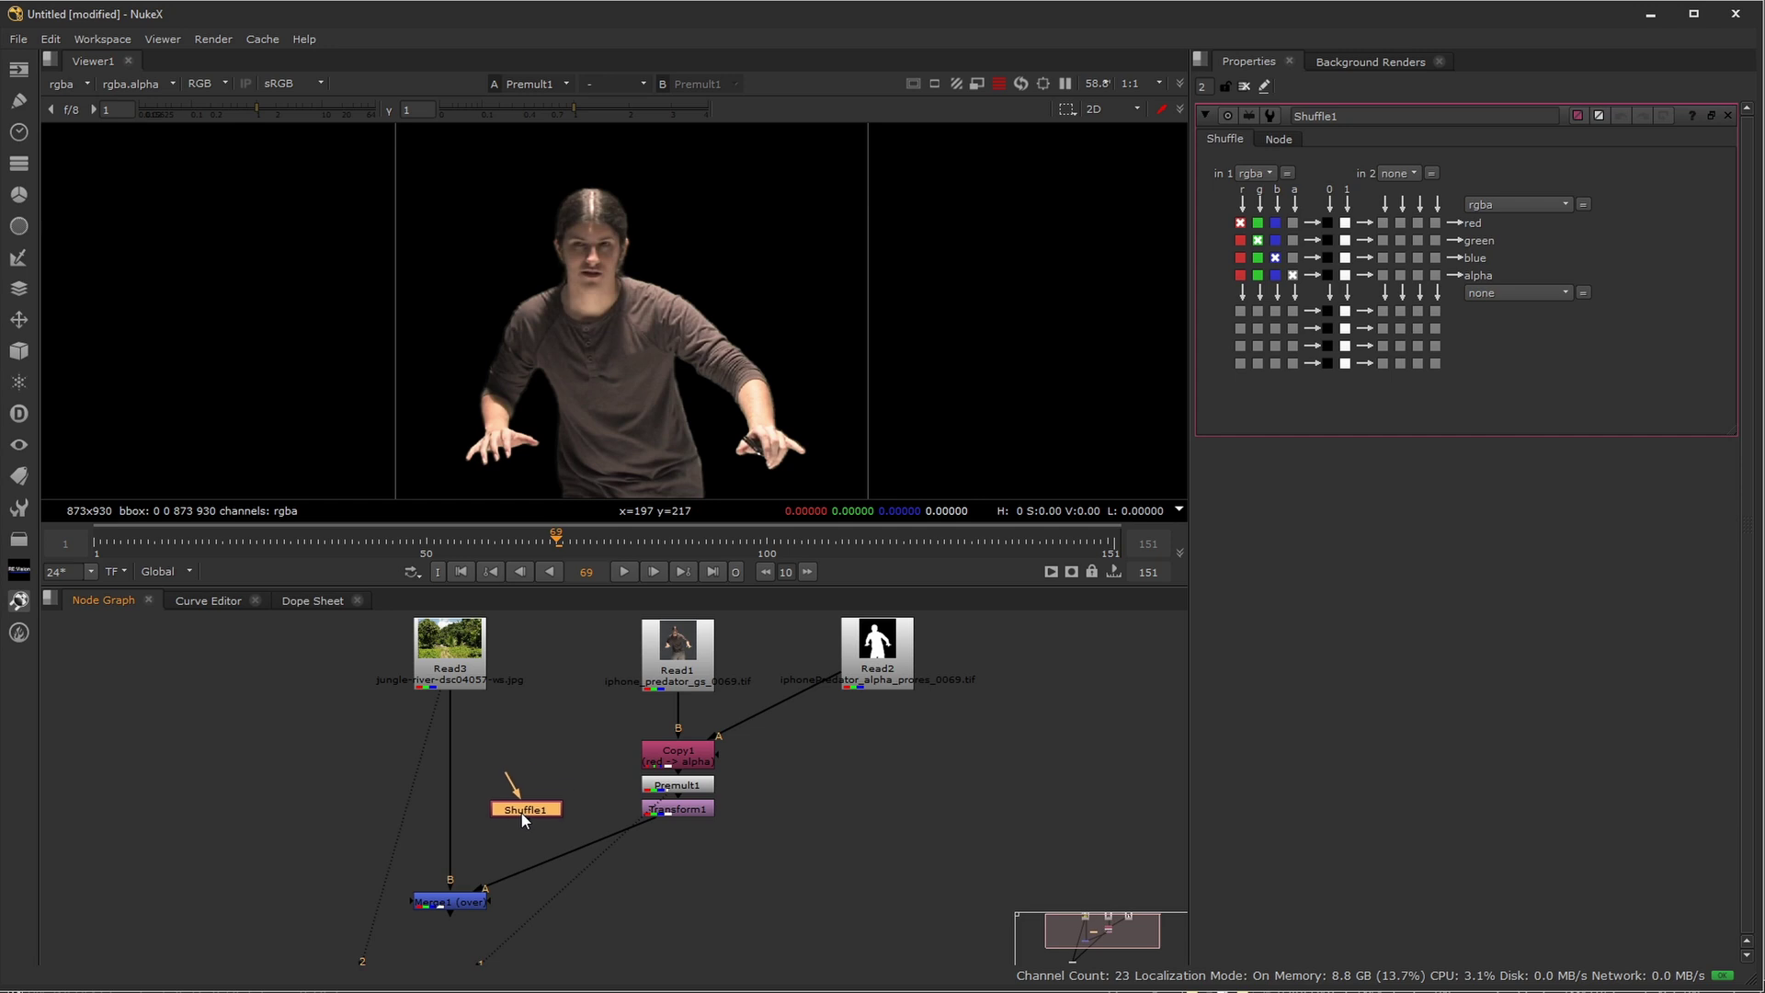
# Move Merge1 lower in the node graph to make room beneath Transform1
pyautogui.click(693, 812)
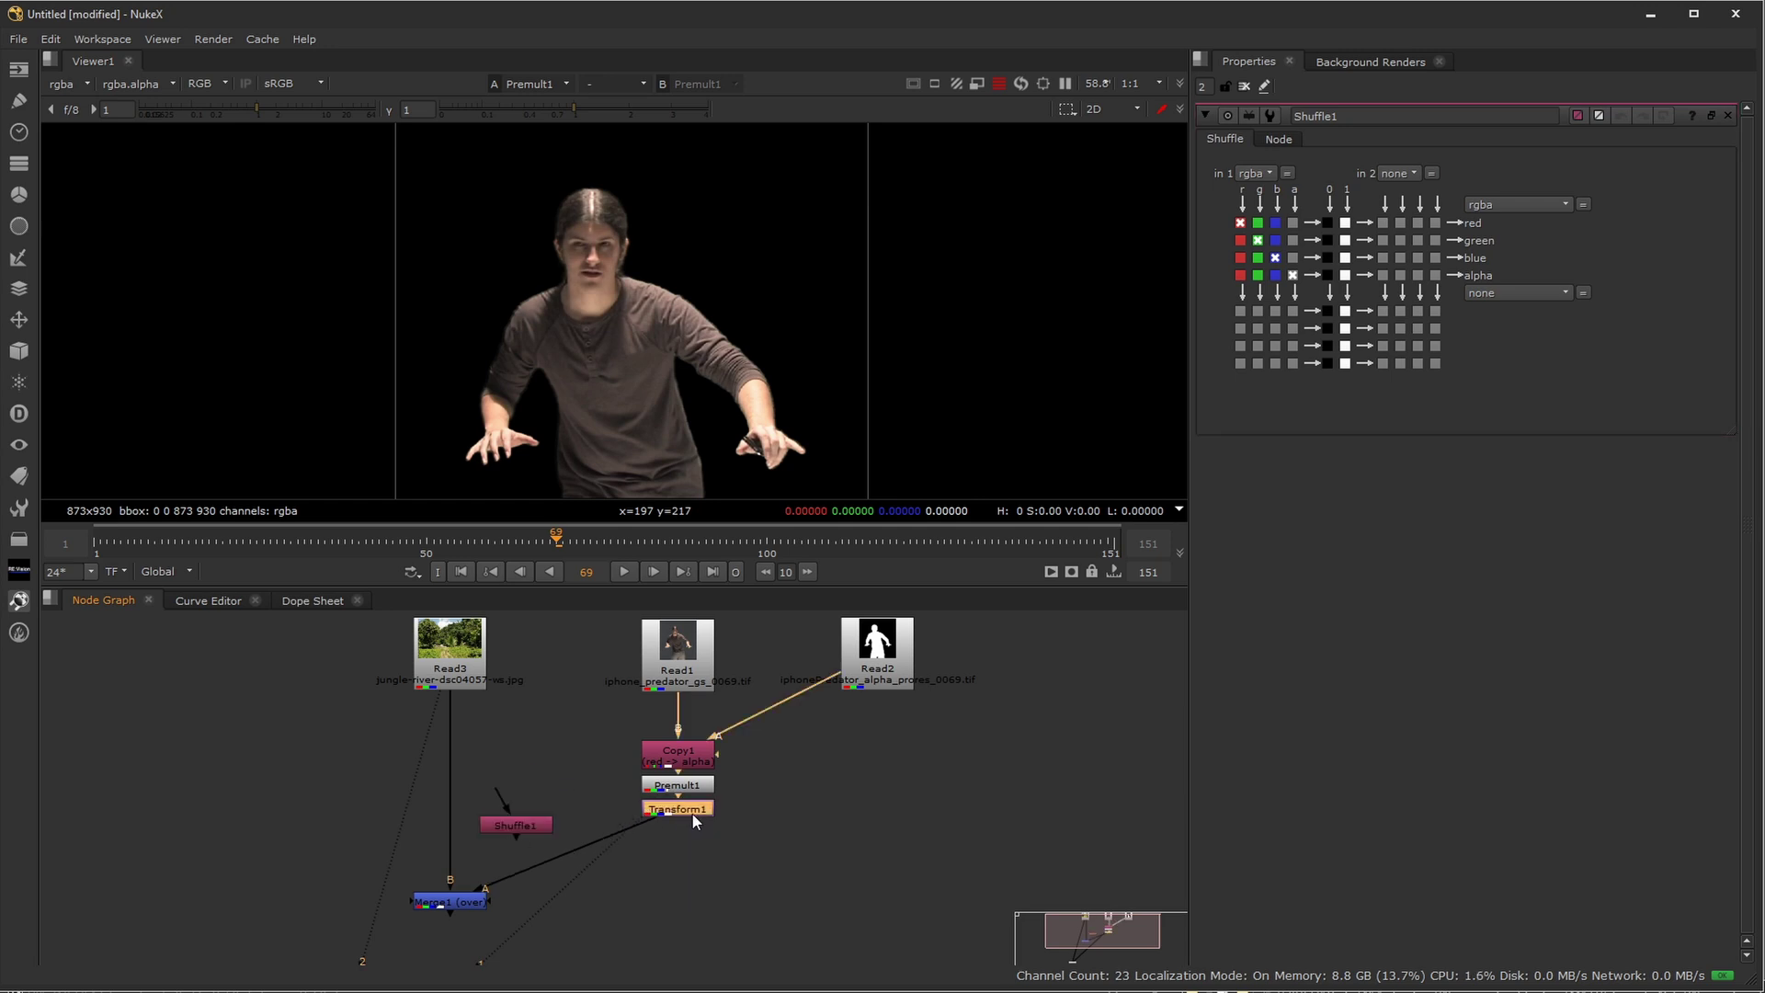
pyautogui.moveTo(446, 903); pyautogui.dragTo(445, 951)
pyautogui.click(678, 787)
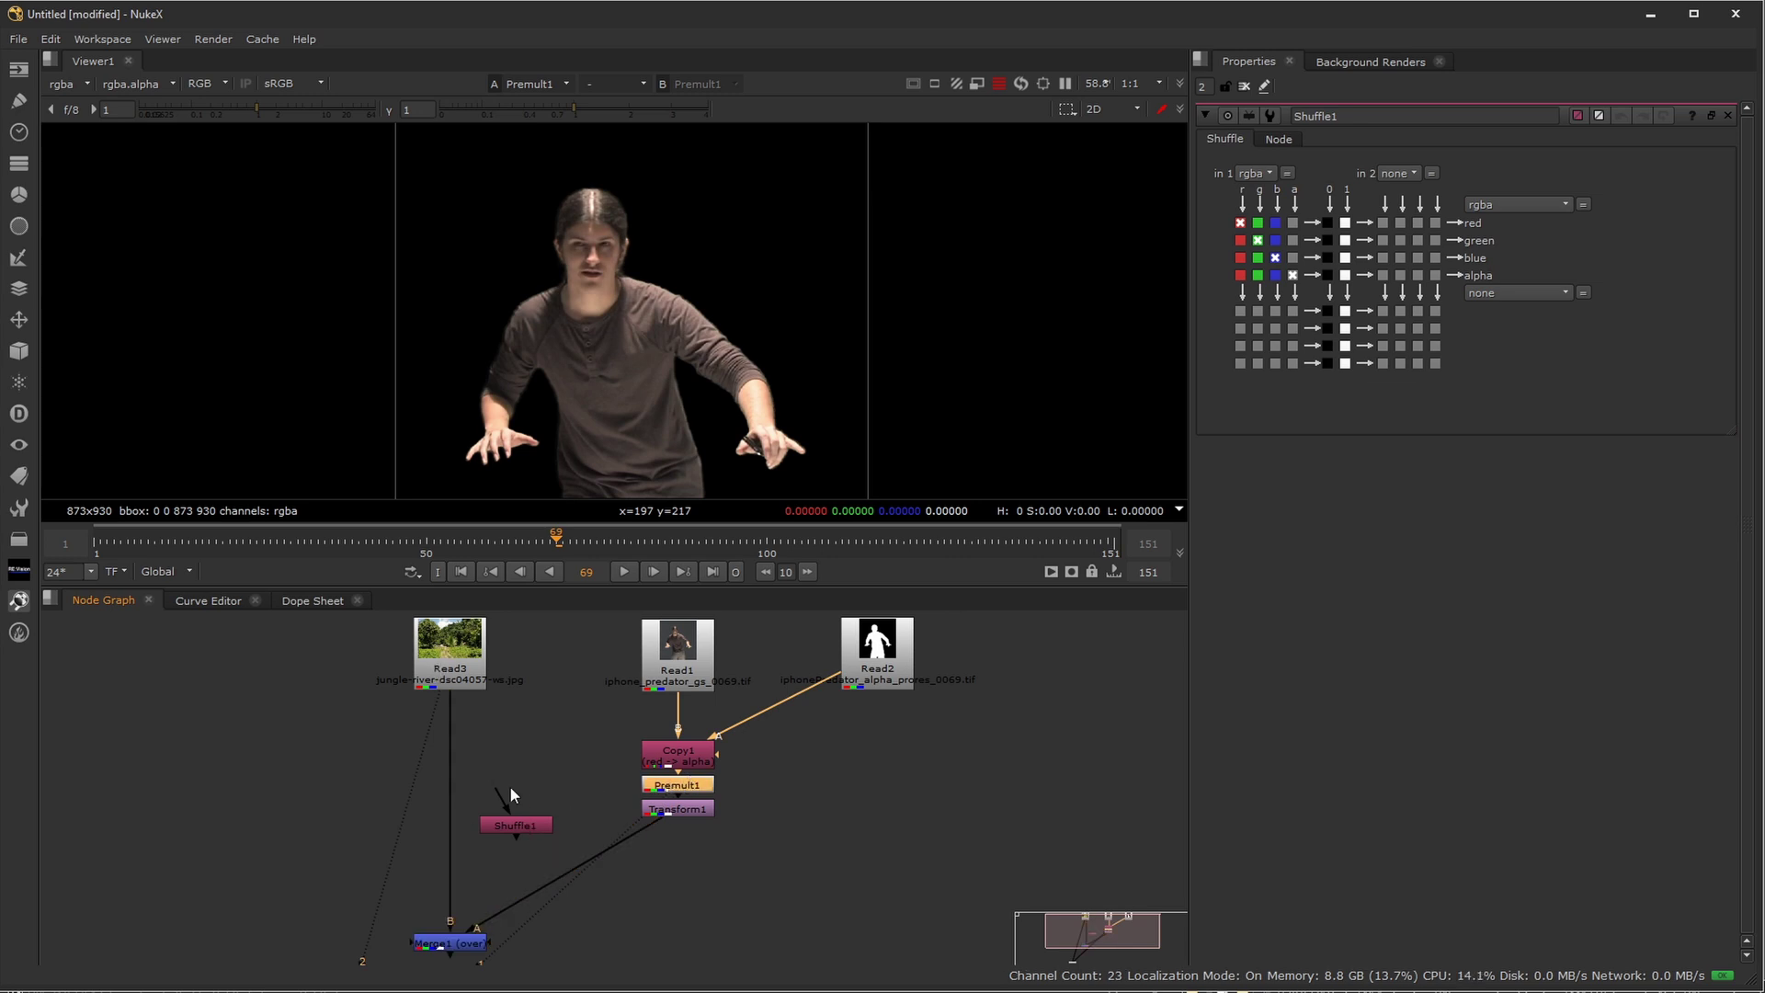
pyautogui.click(676, 809)
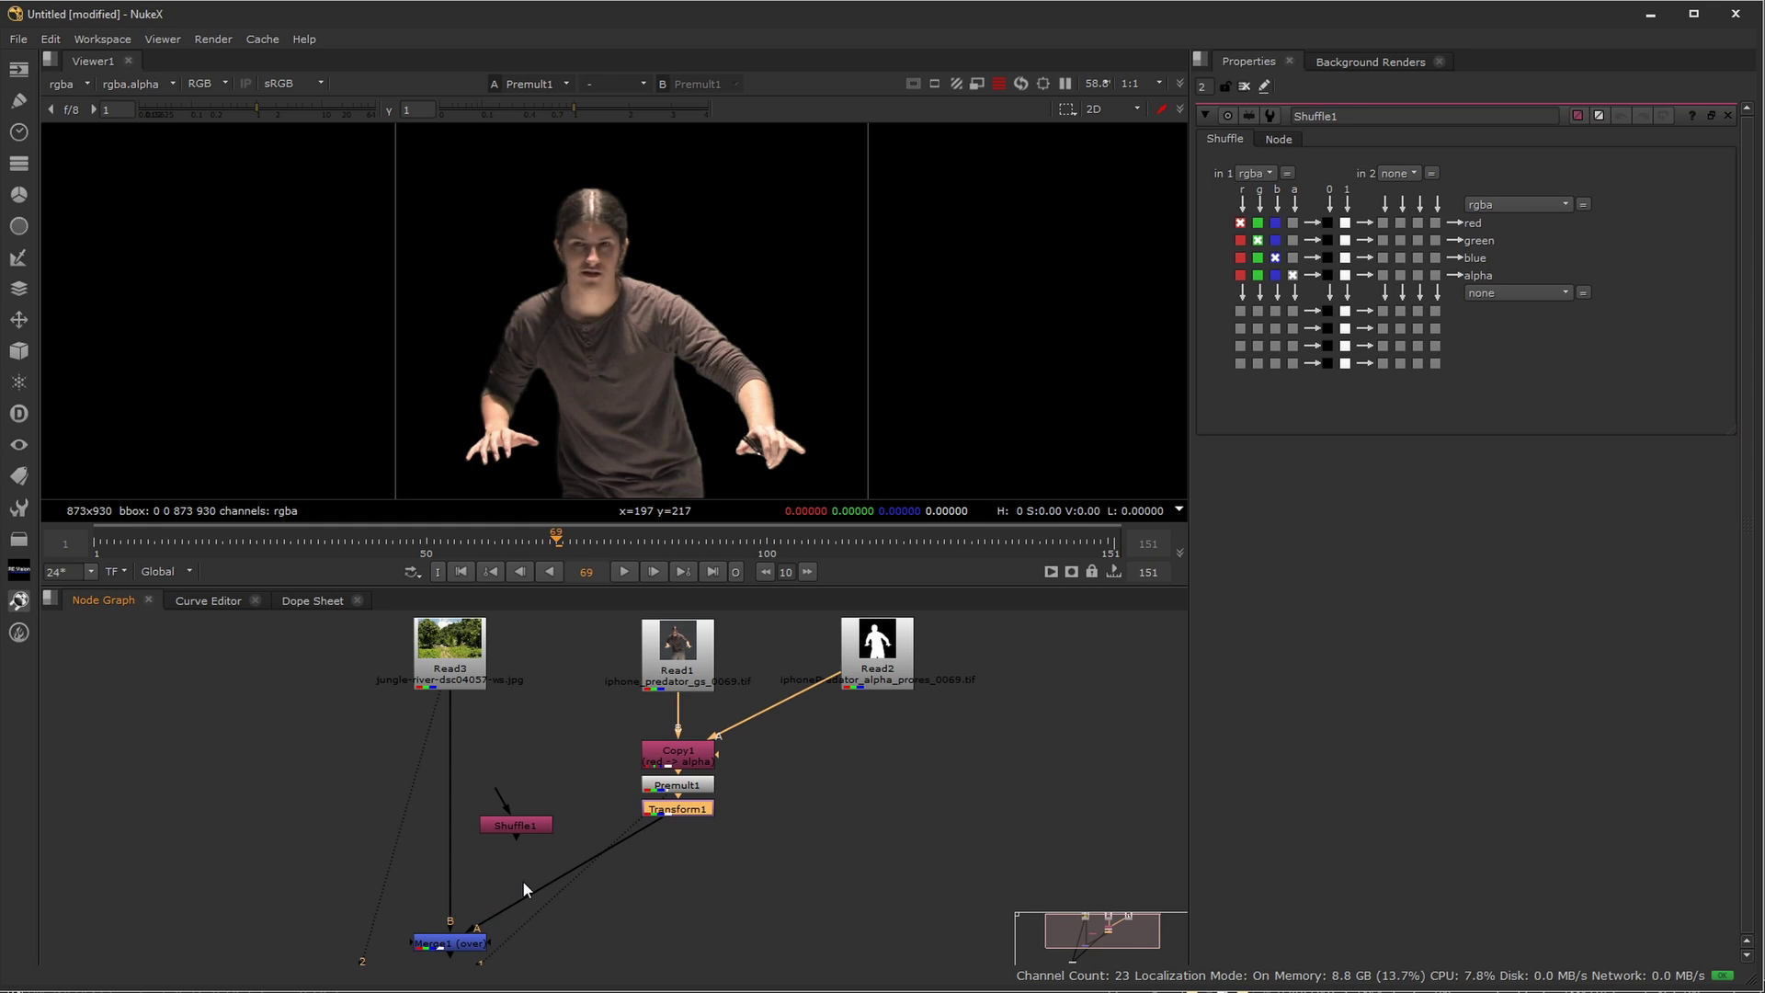
# Compare the Merge1 composite with the clean Read3 jungle background in the viewer
pyautogui.click(451, 944)
pyautogui.press('1')
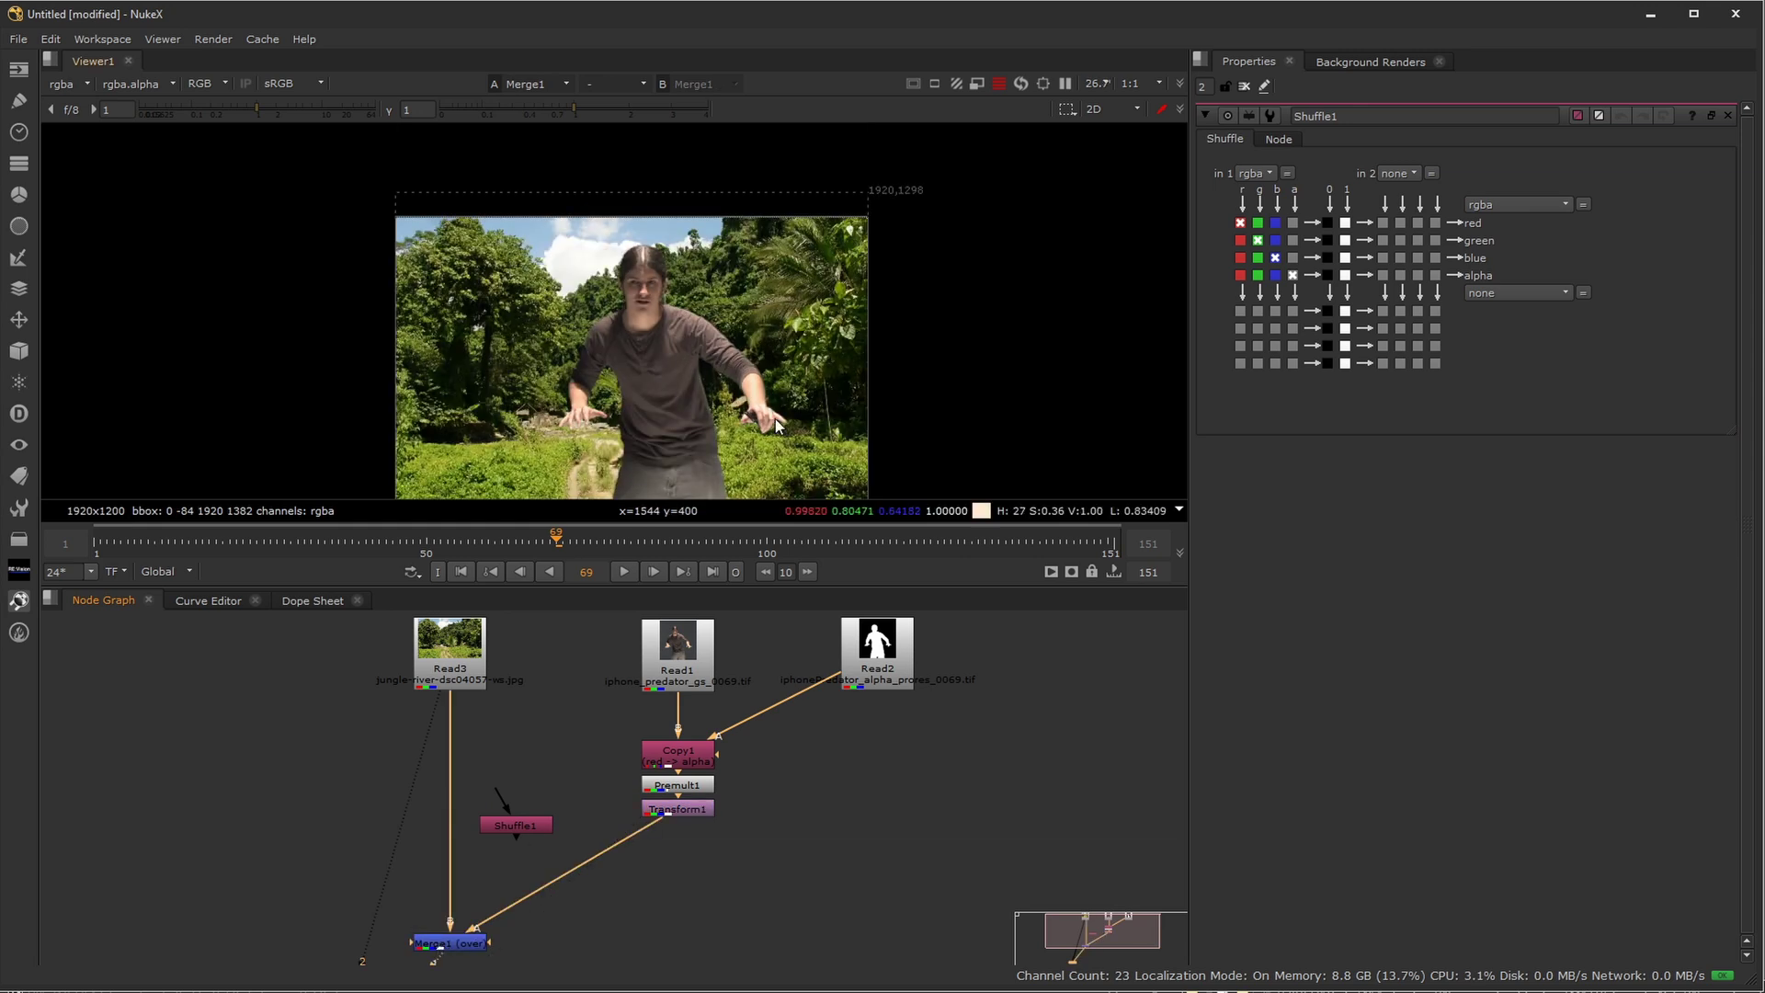
pyautogui.click(484, 662)
pyautogui.press('2')
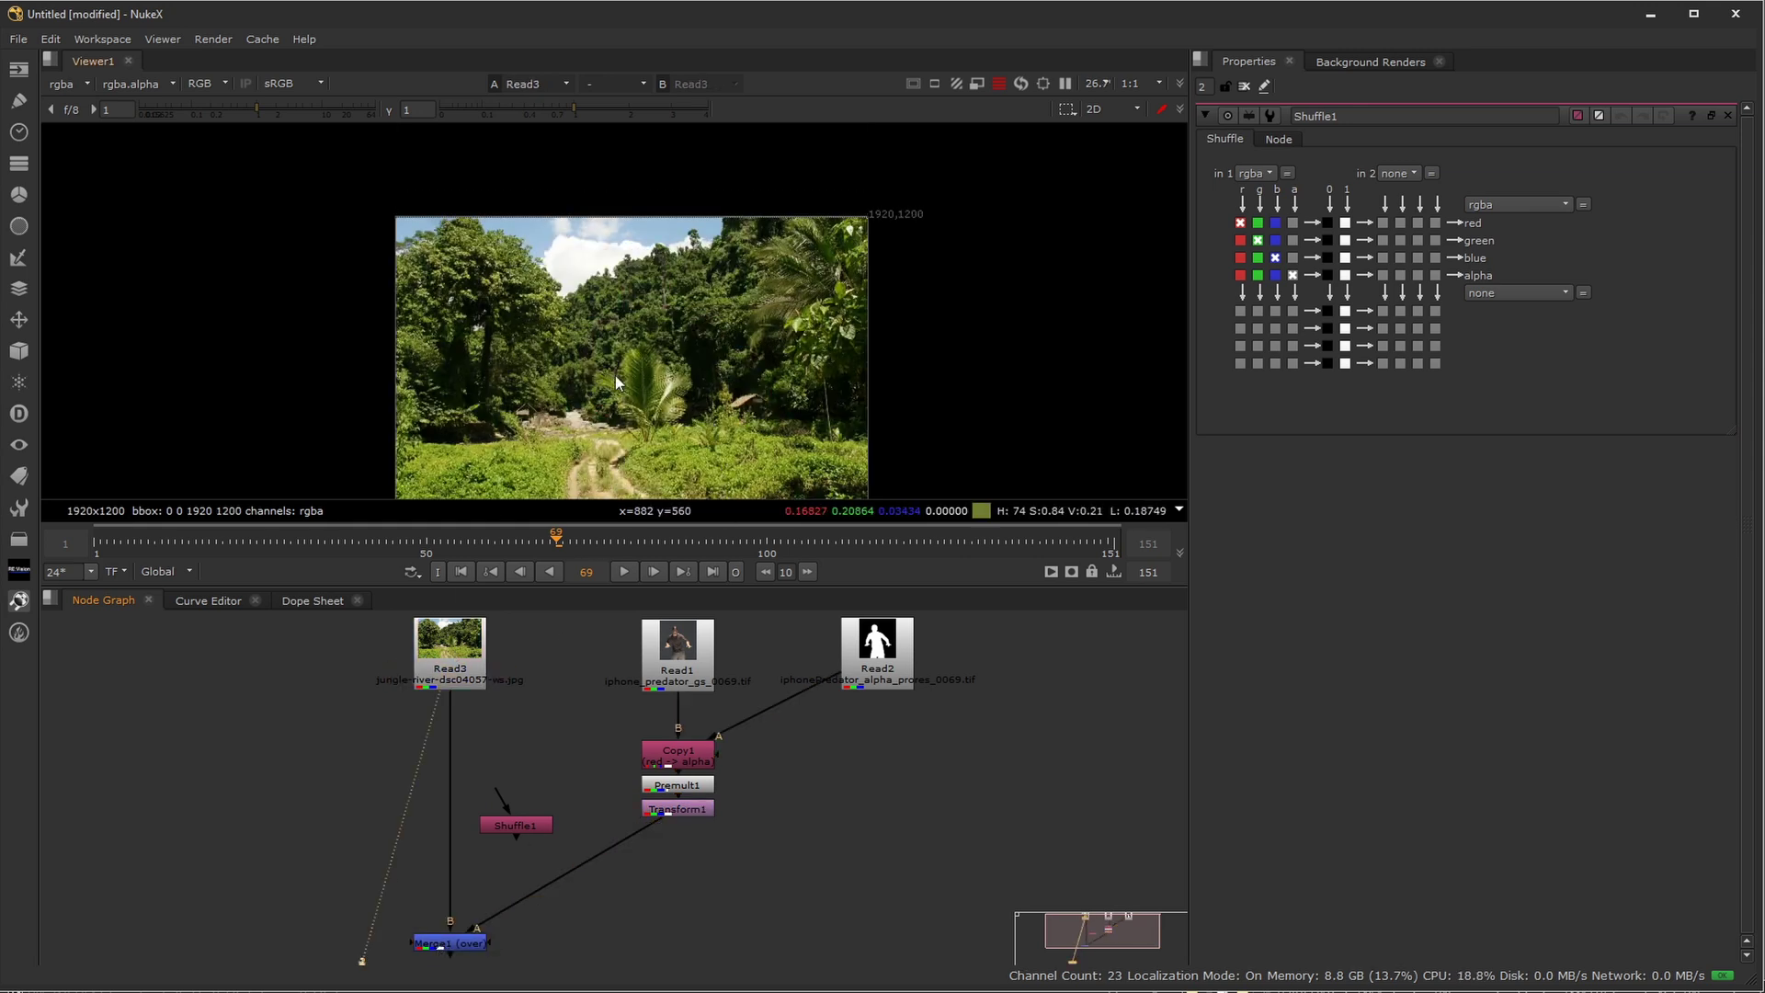
pyautogui.click(457, 940)
pyautogui.press('1')
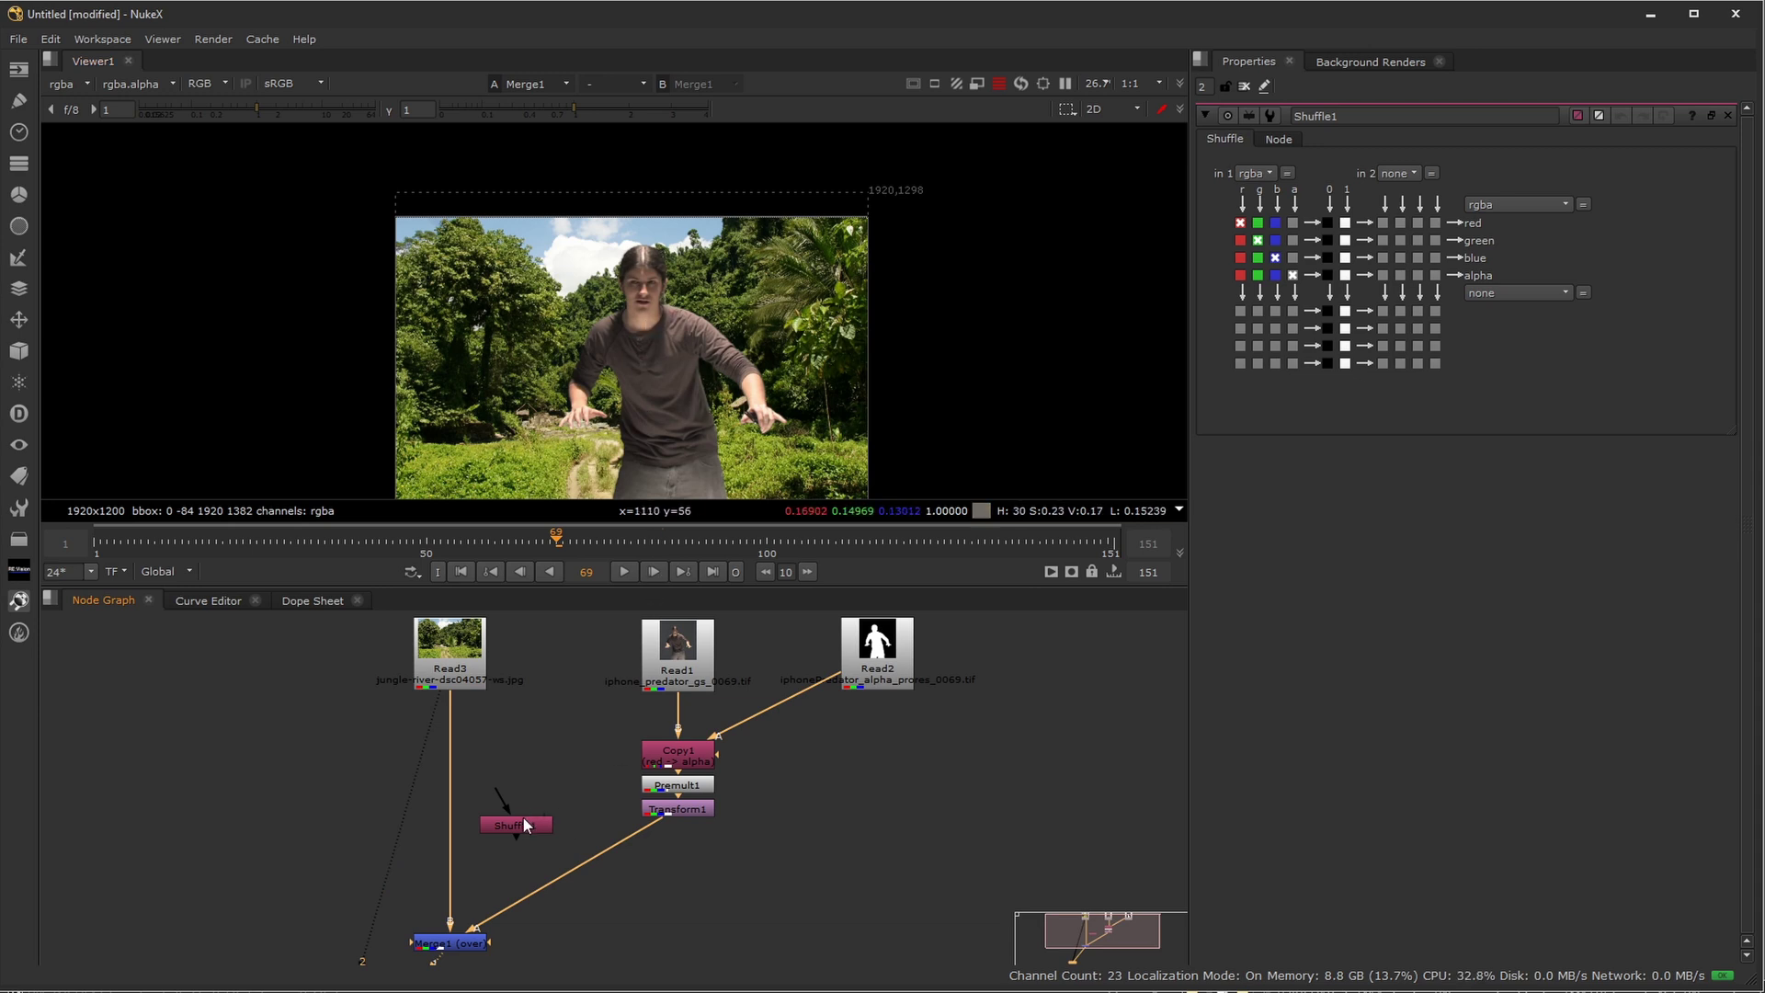
# Place Shuffle1 below Transform1 with its input connected to it, and label the node R
pyautogui.moveTo(523, 819); pyautogui.dragTo(662, 815)
pyautogui.moveTo(515, 853); pyautogui.dragTo(677, 891)
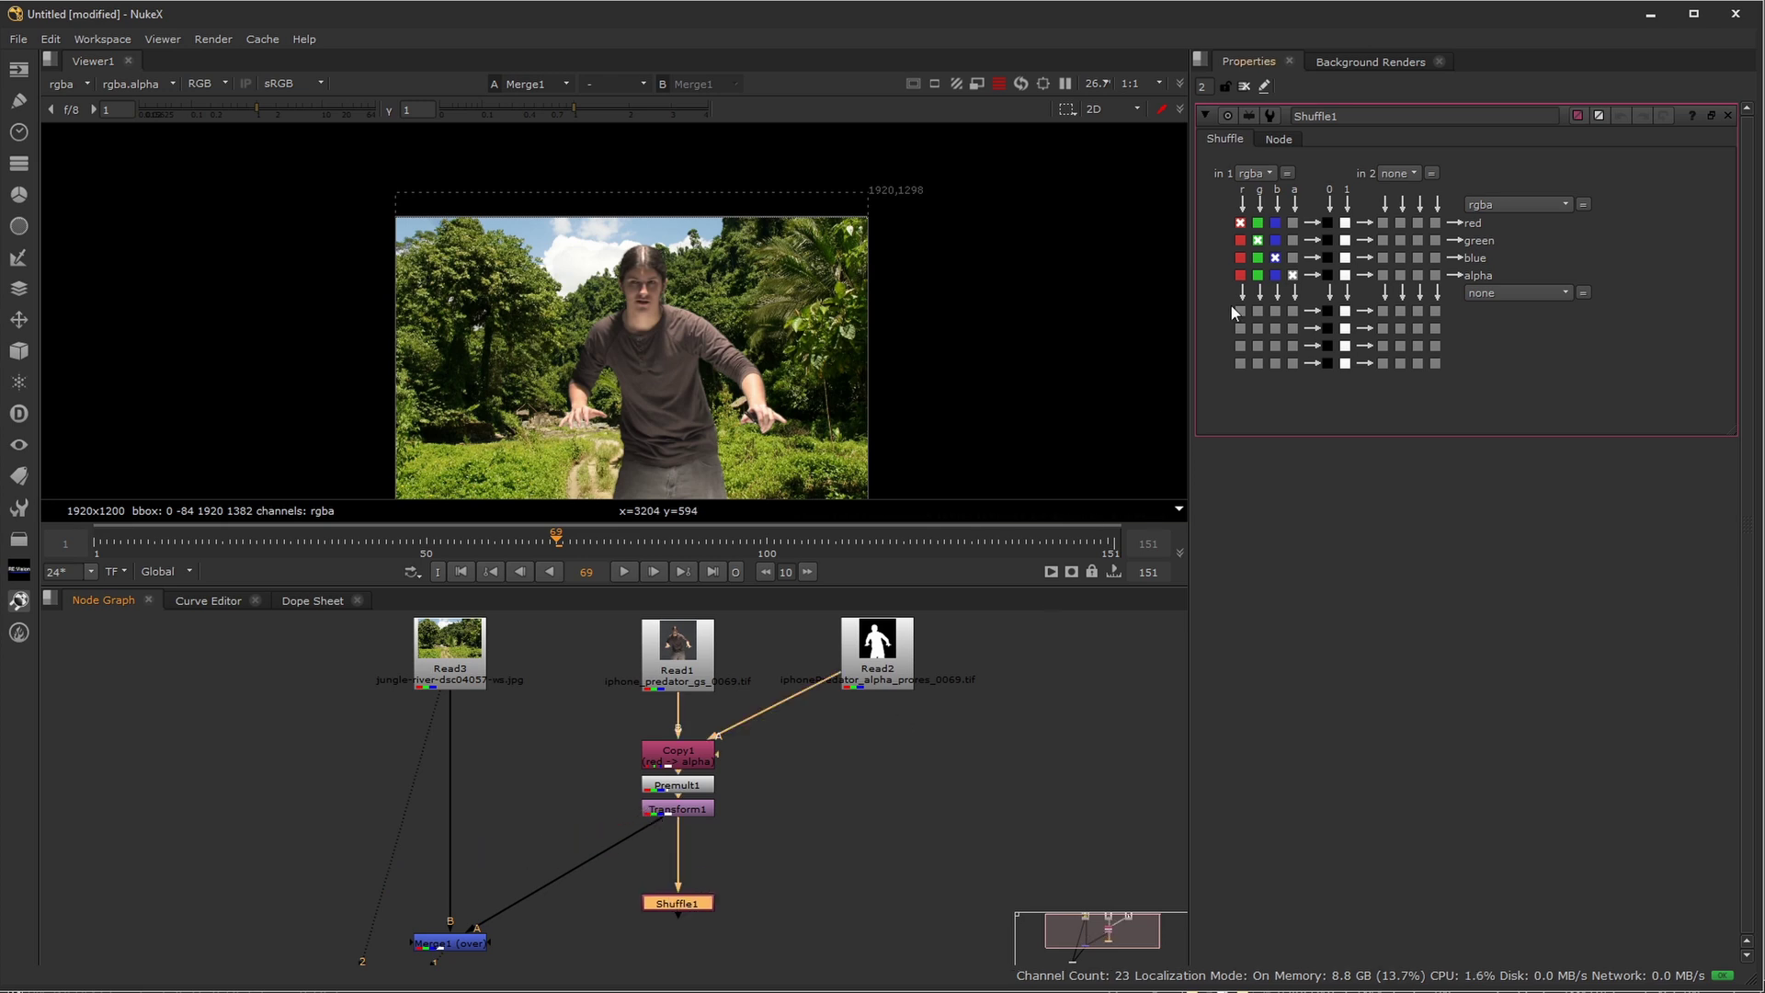
pyautogui.click(1279, 138)
pyautogui.click(1327, 183)
pyautogui.write('R')
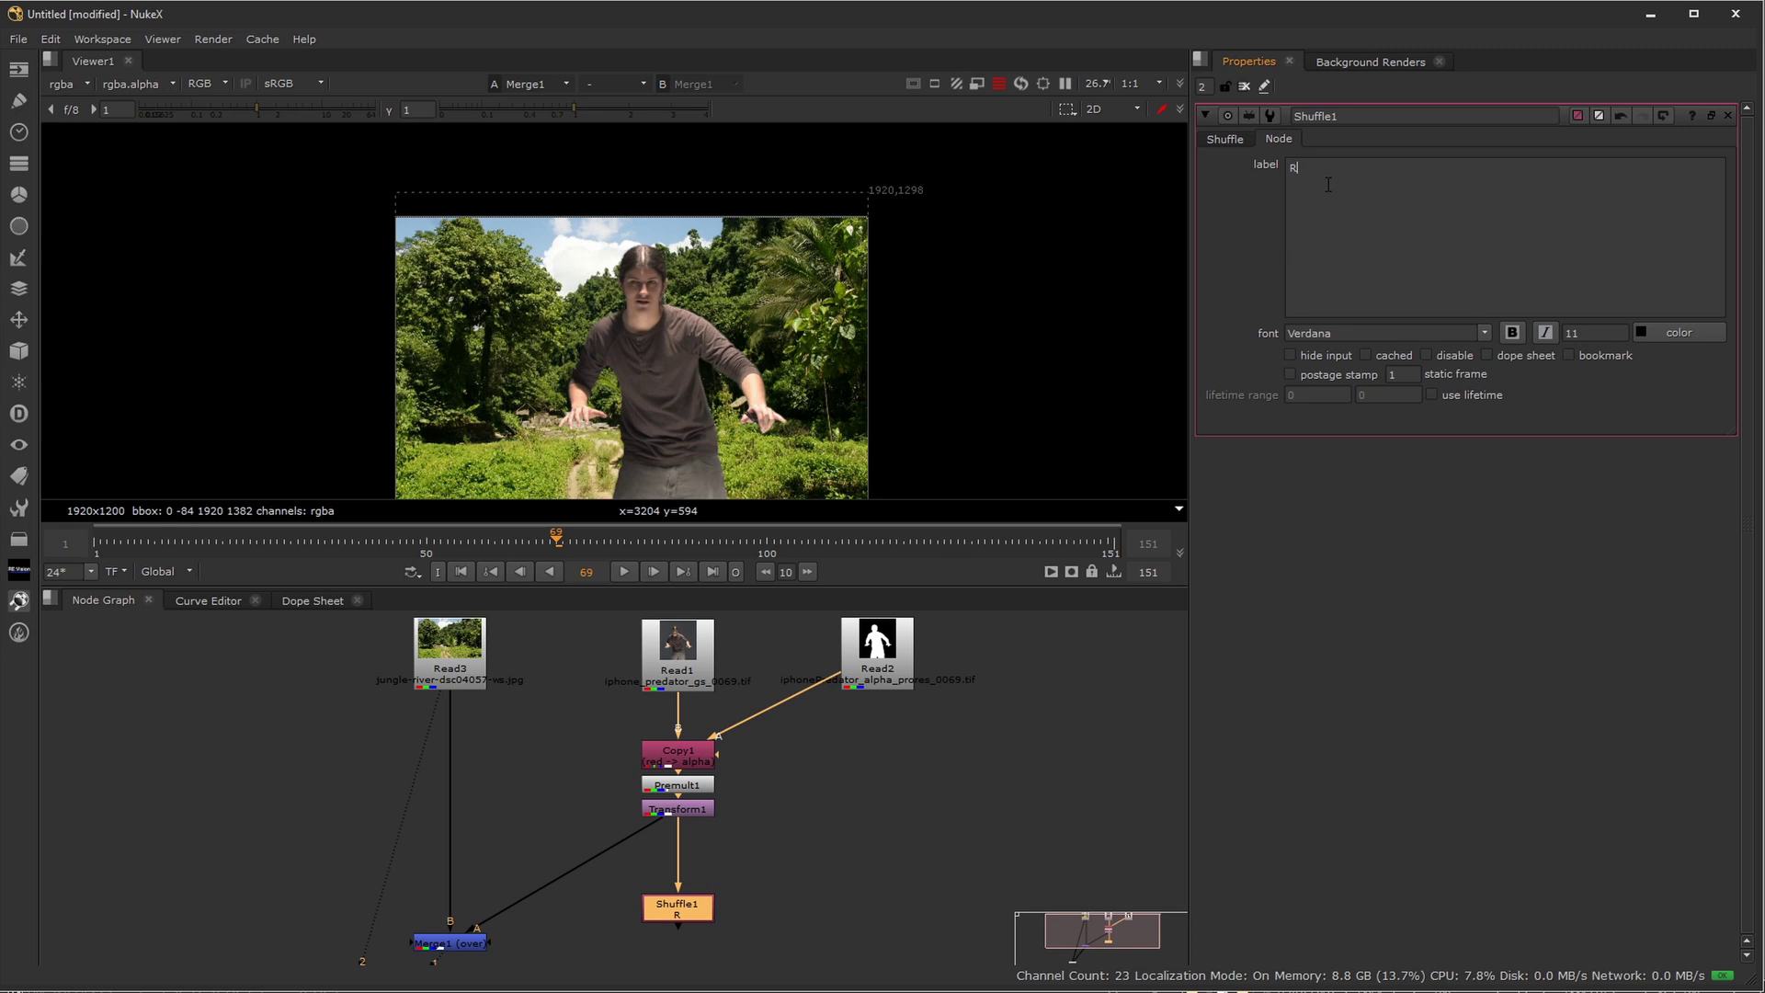
pyautogui.click(1224, 139)
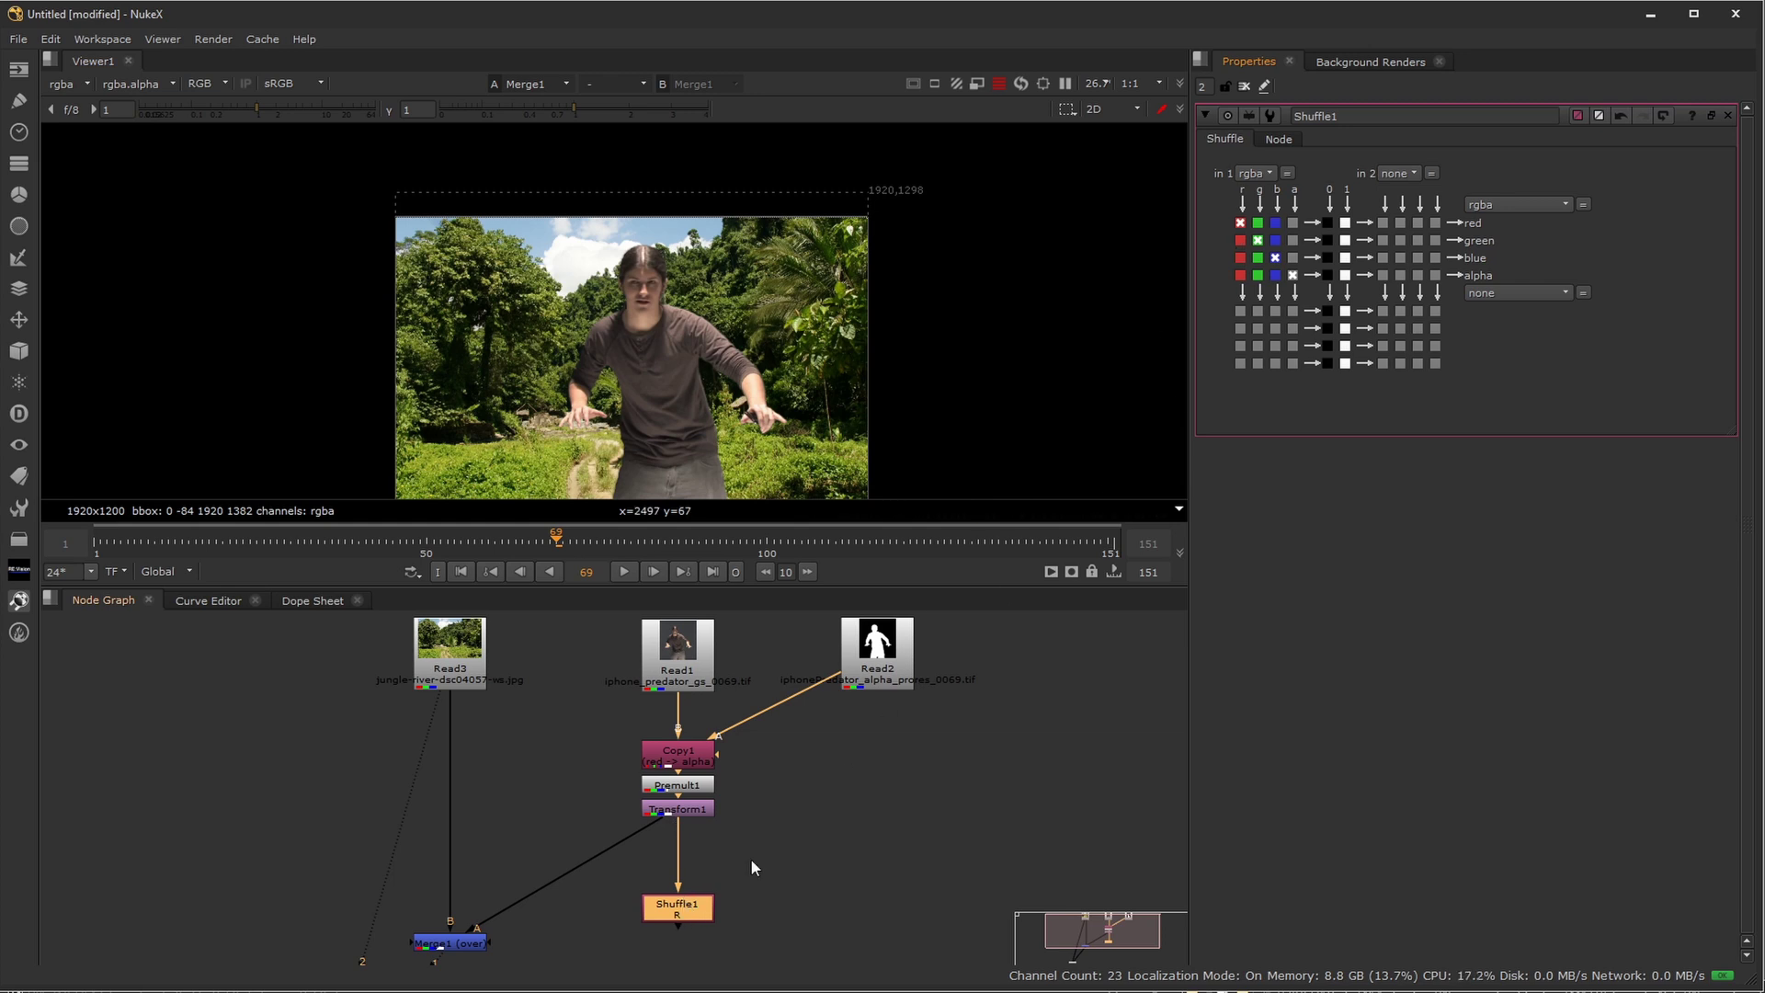
# View Shuffle1 and route its red input channel into the green, blue and alpha outputs
pyautogui.press('1')
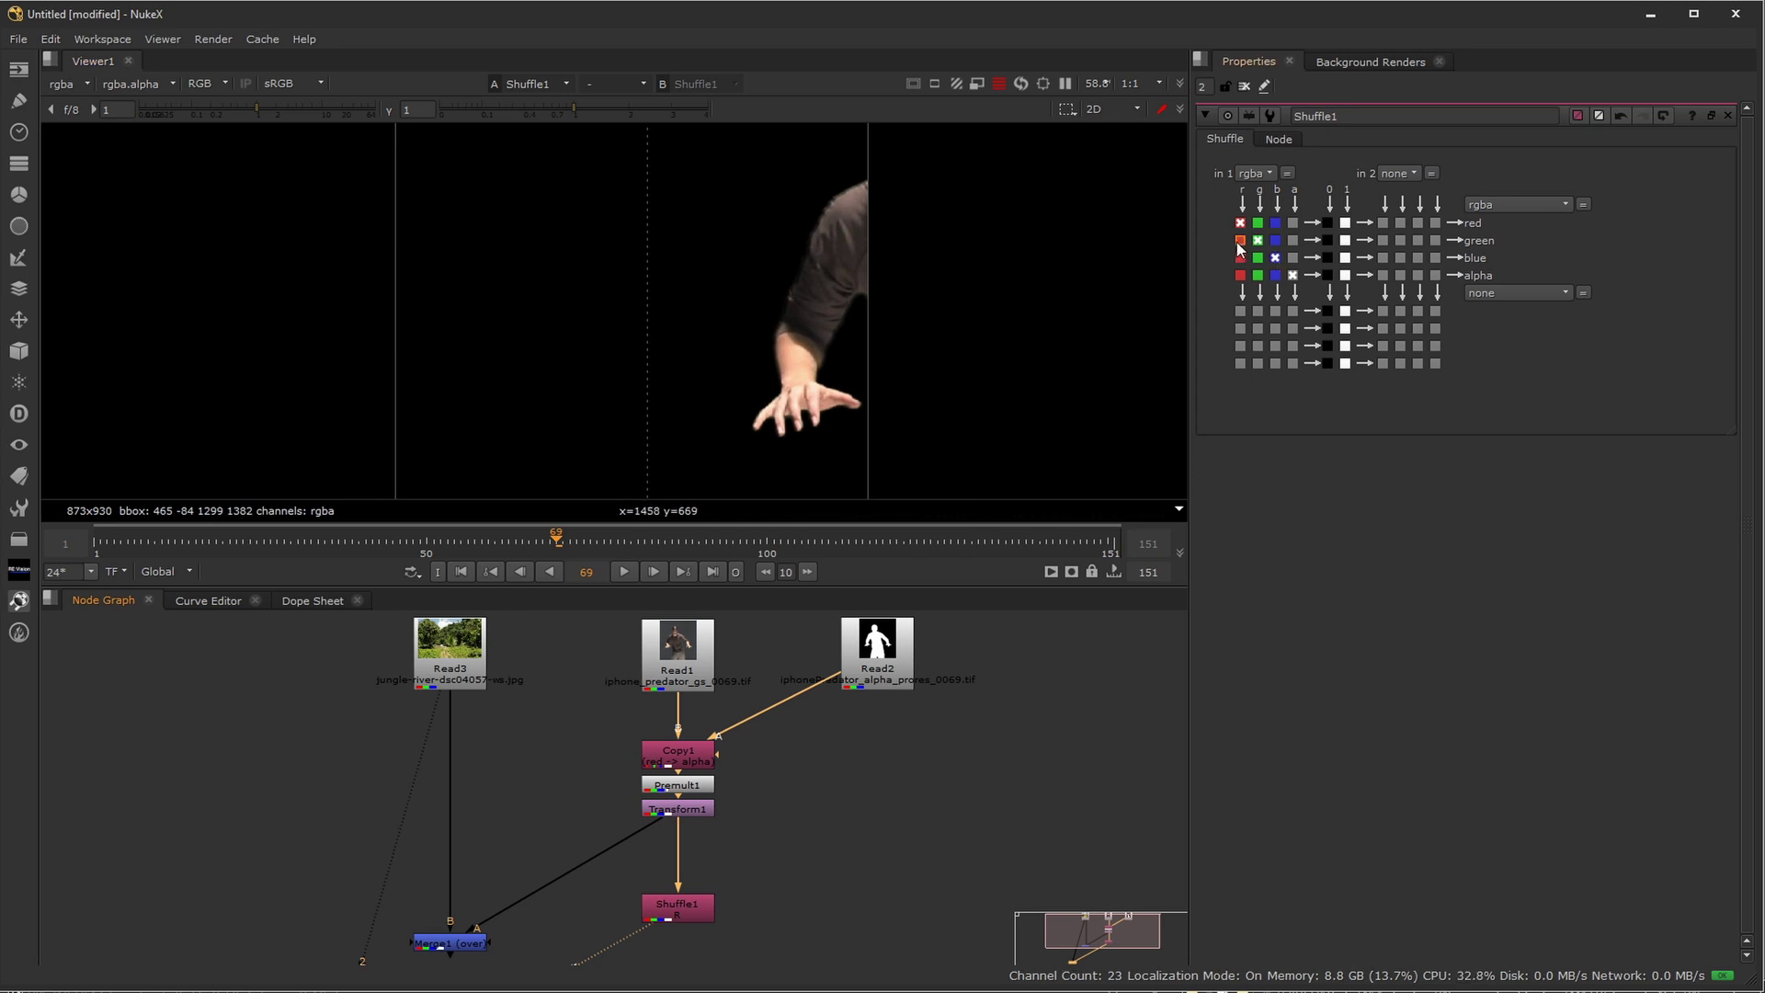
pyautogui.click(1240, 240)
pyautogui.click(1240, 257)
pyautogui.click(1240, 275)
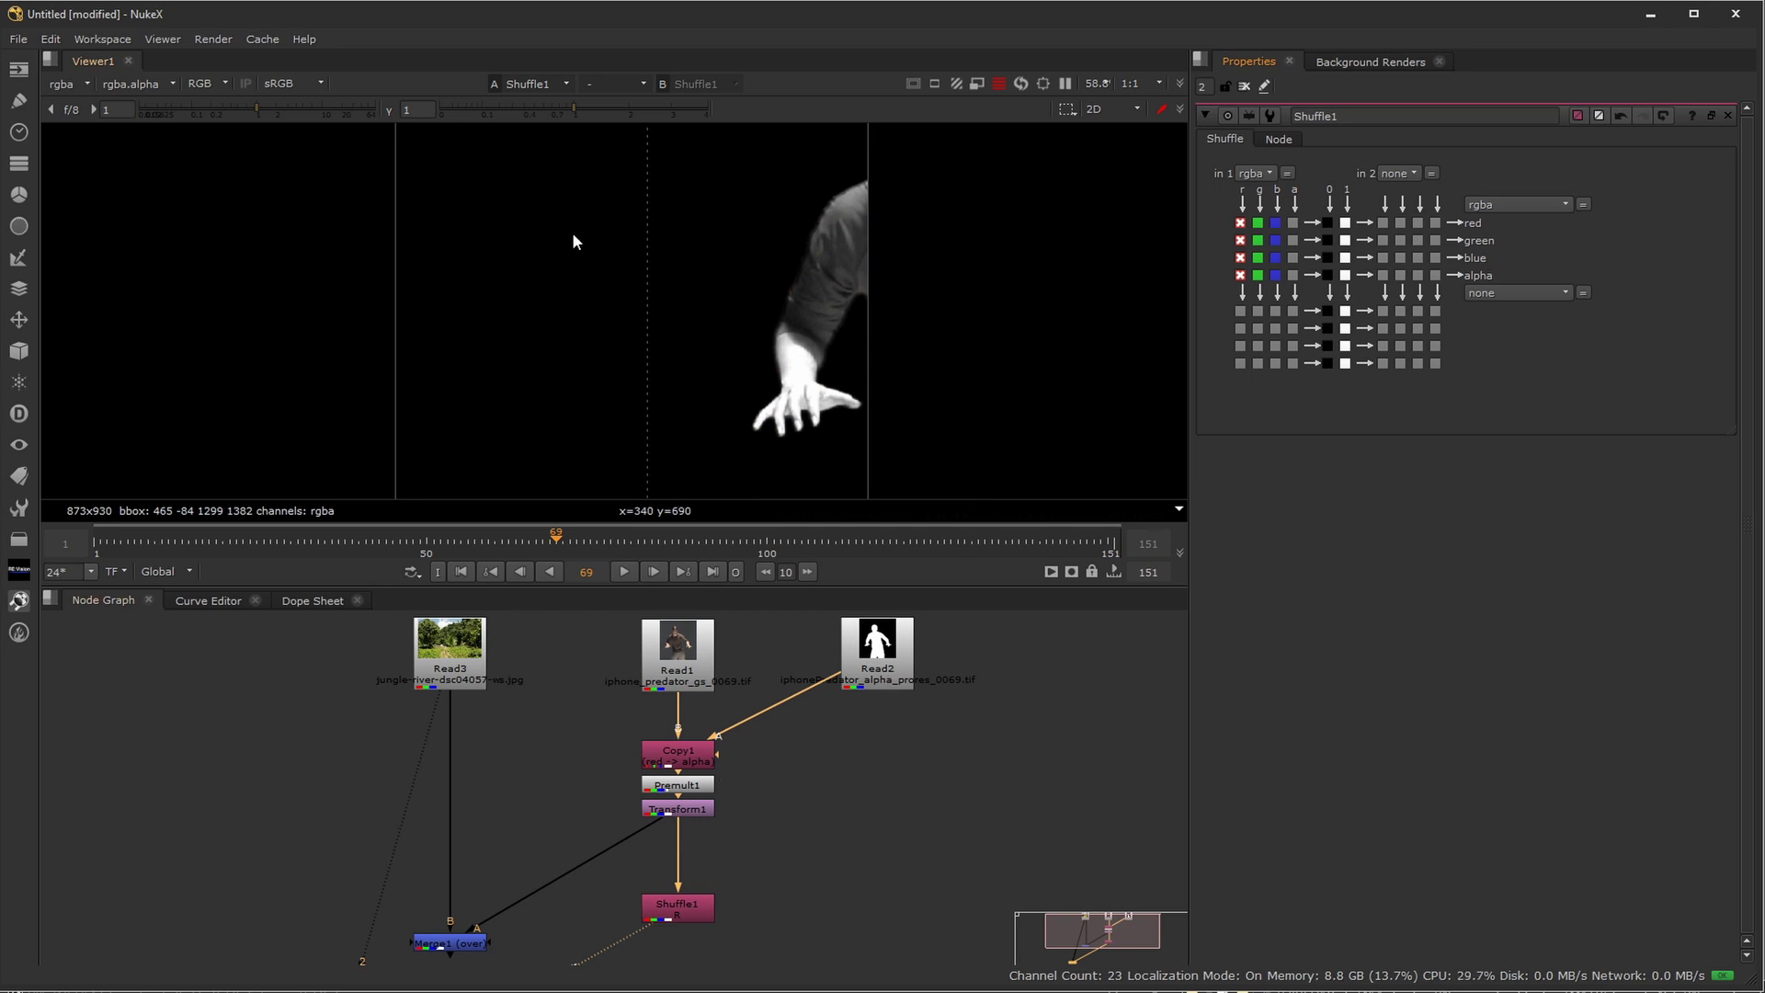
# Check the red and alpha channels of the Shuffle1 output and return to the RGB view
pyautogui.press('r')
pyautogui.press('a')
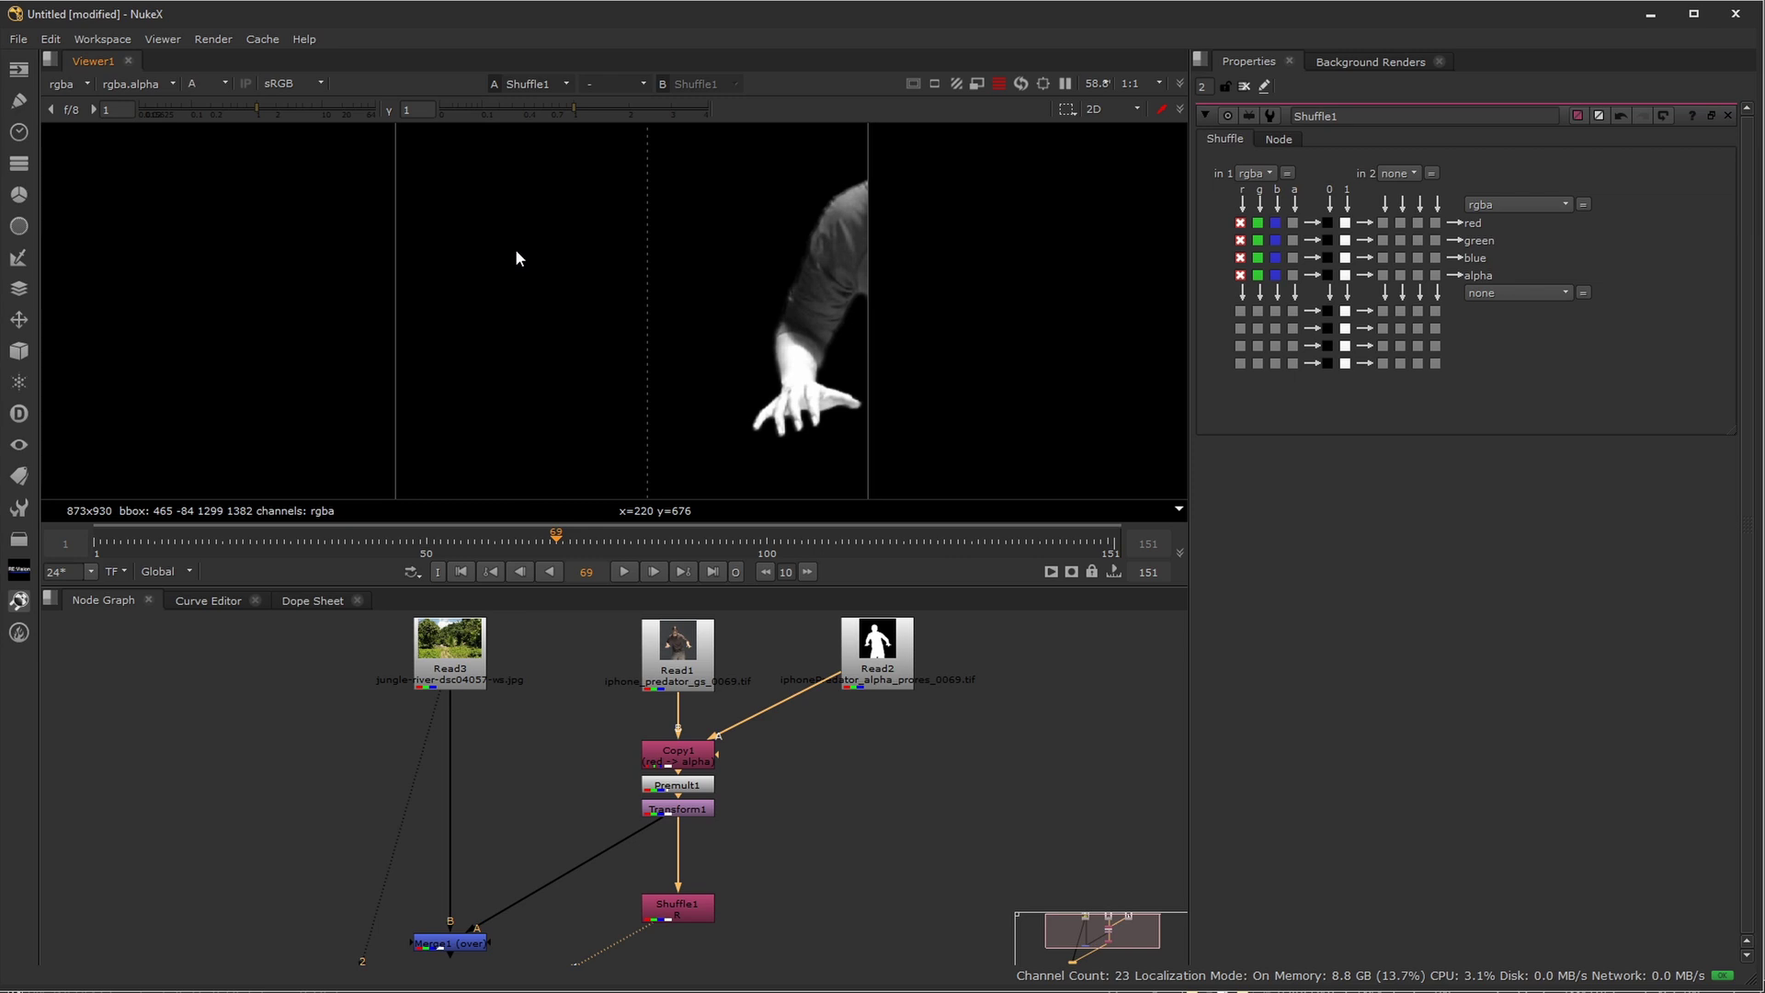
pyautogui.press('a')
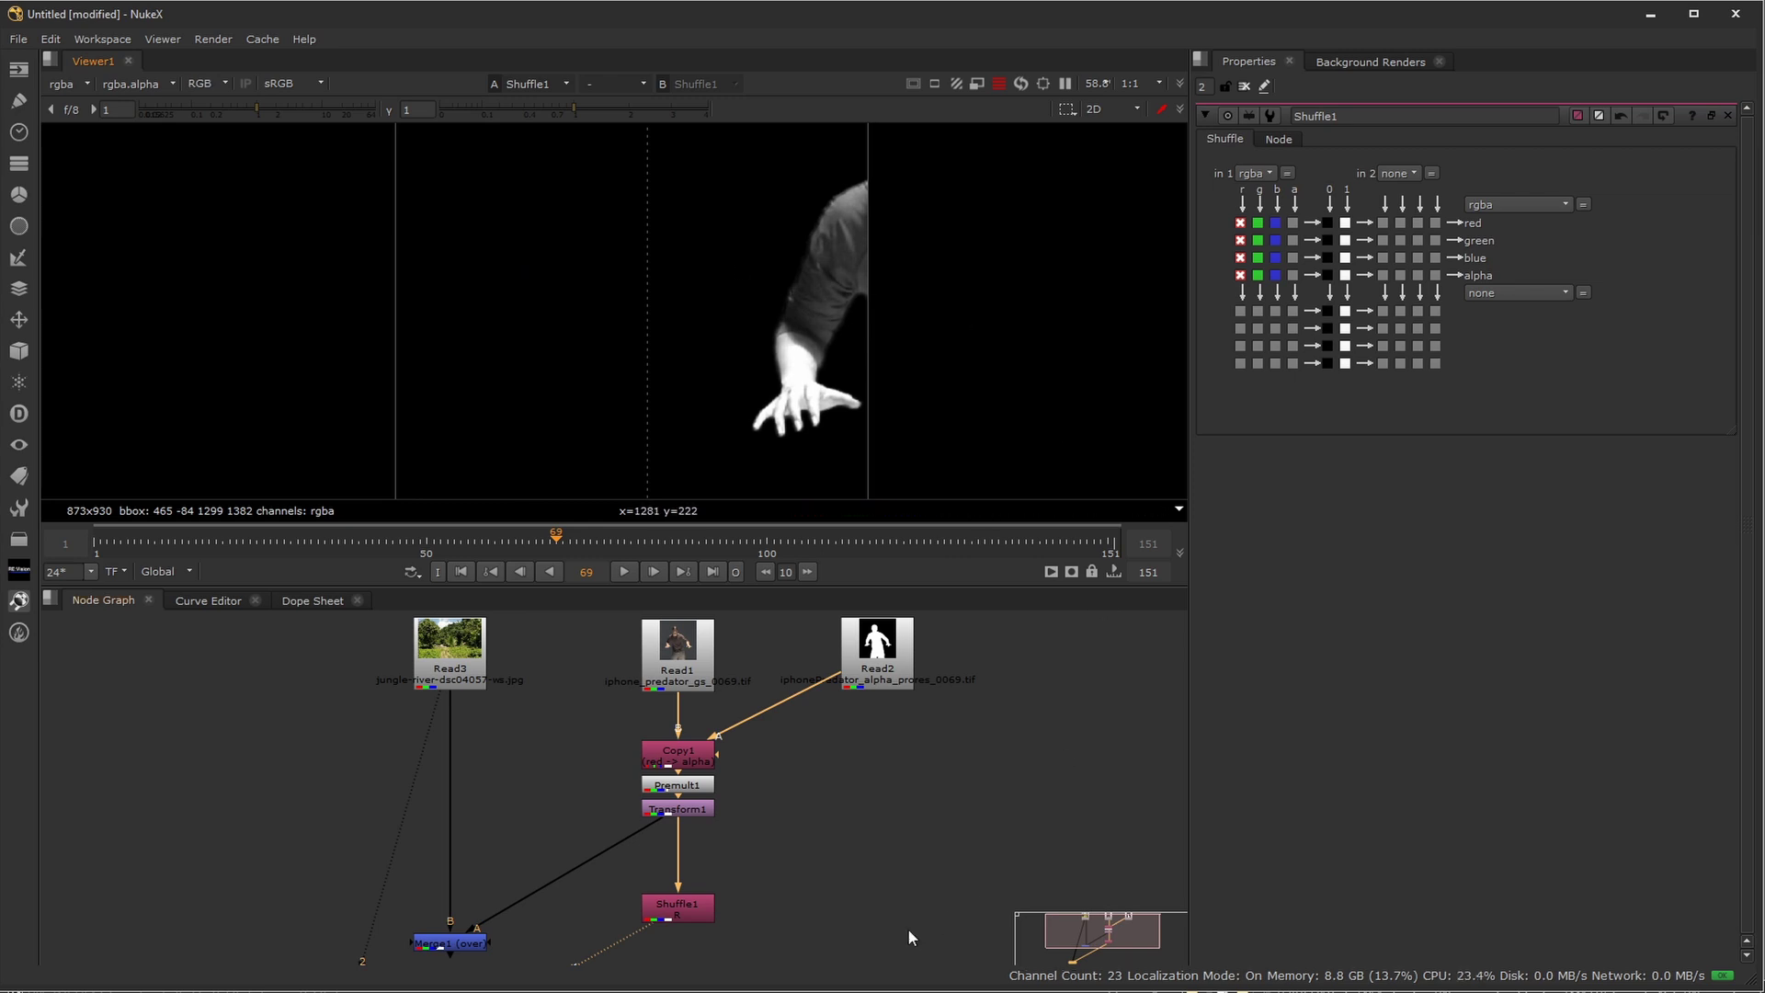
# Shift Merge1 slightly lower and add an unconnected IDistort node beside Shuffle1
pyautogui.click(669, 908)
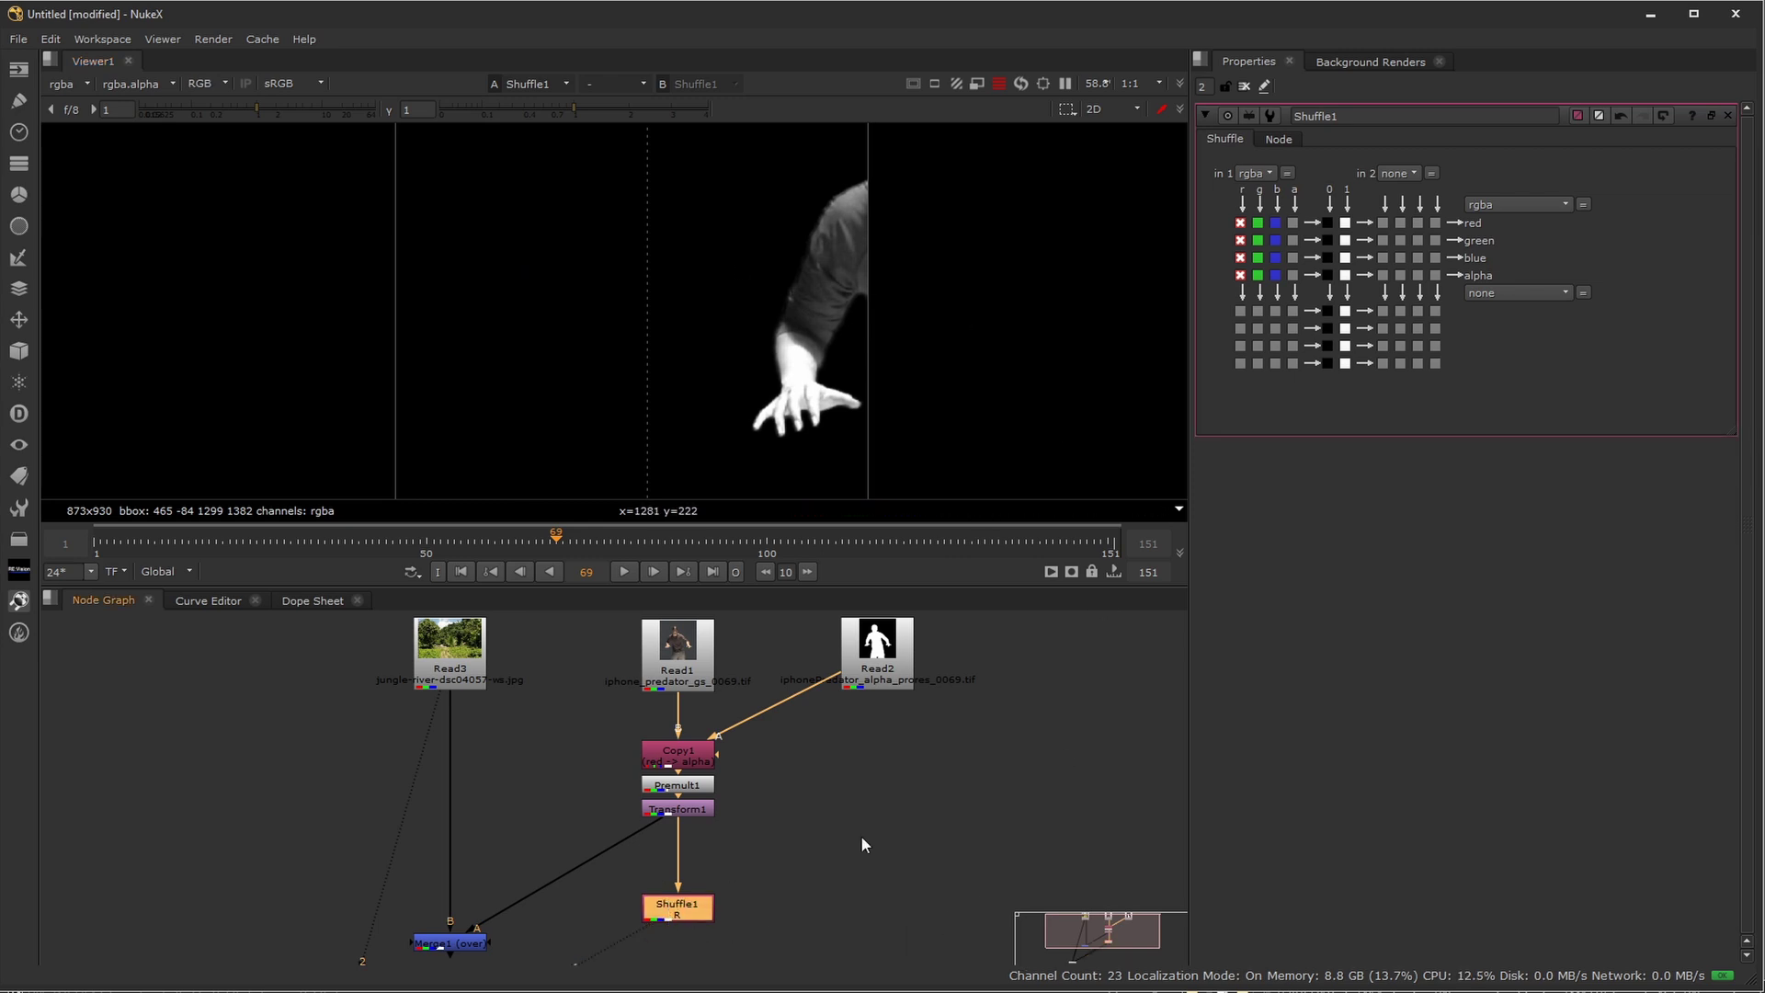
pyautogui.moveTo(916, 758); pyautogui.dragTo(922, 693, button='middle')
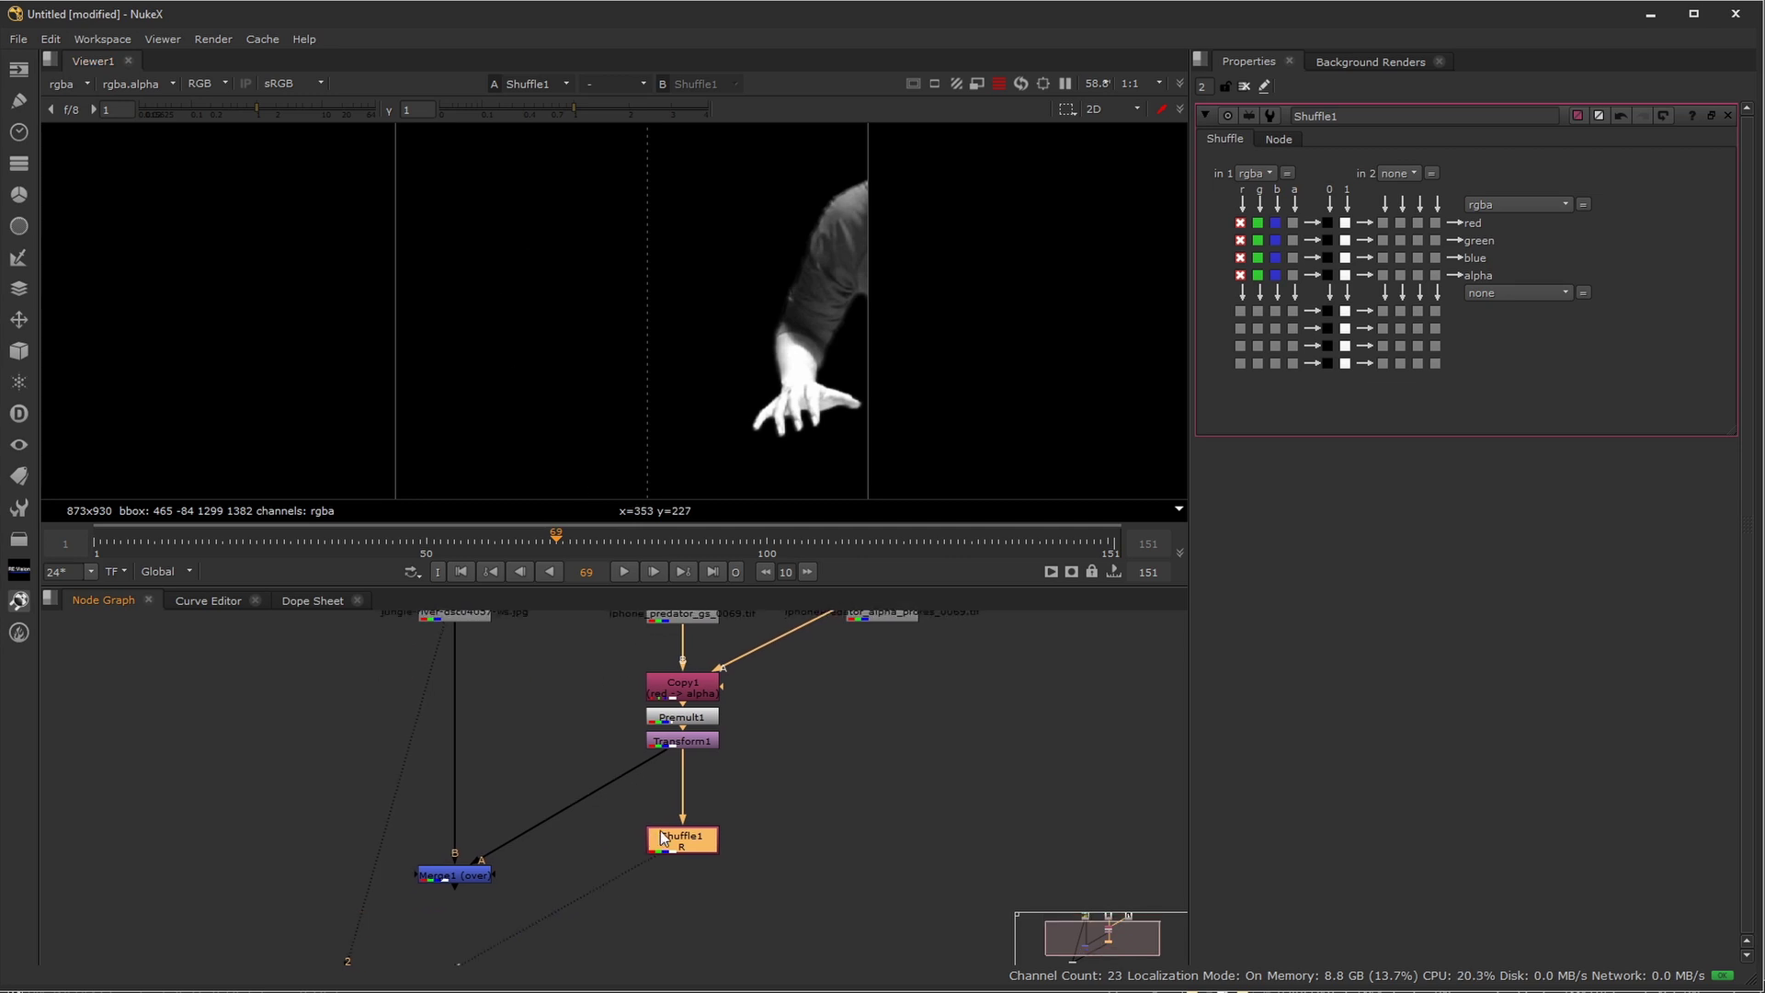
pyautogui.moveTo(699, 780); pyautogui.dragTo(707, 807, button='middle')
pyautogui.moveTo(465, 903); pyautogui.dragTo(474, 936)
pyautogui.click(825, 900)
pyautogui.press('Tab')
pyautogui.write('id')
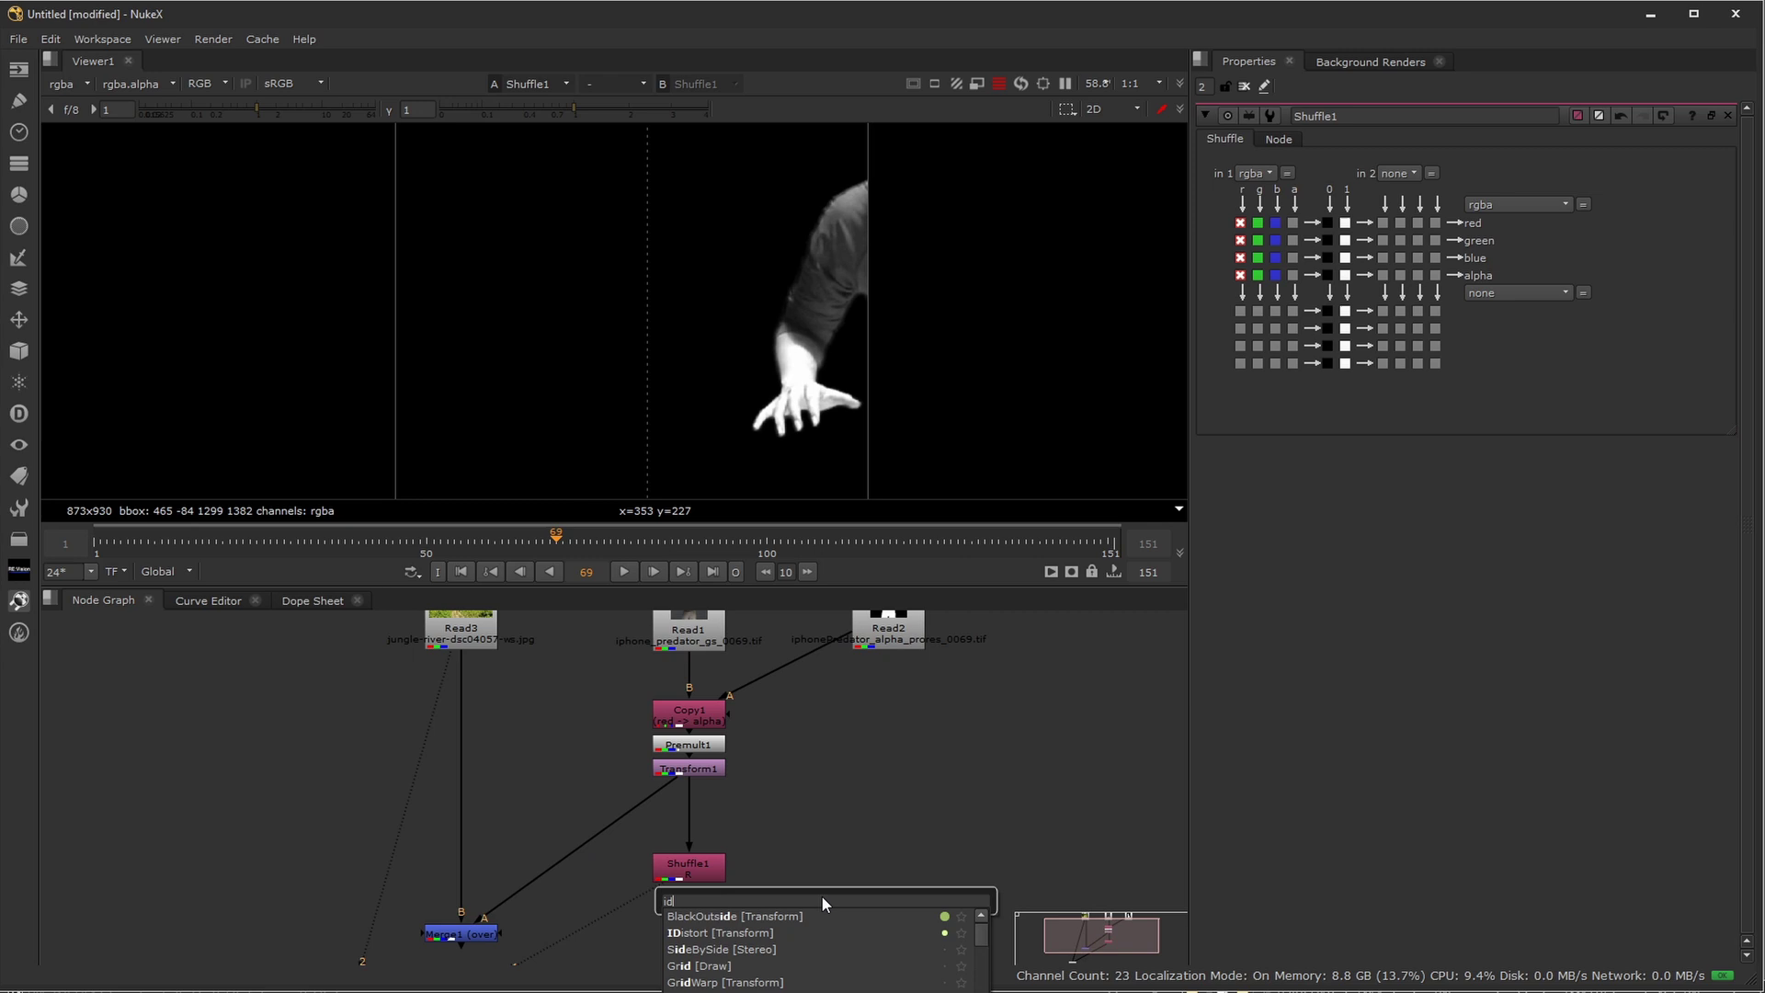
pyautogui.press('Return')
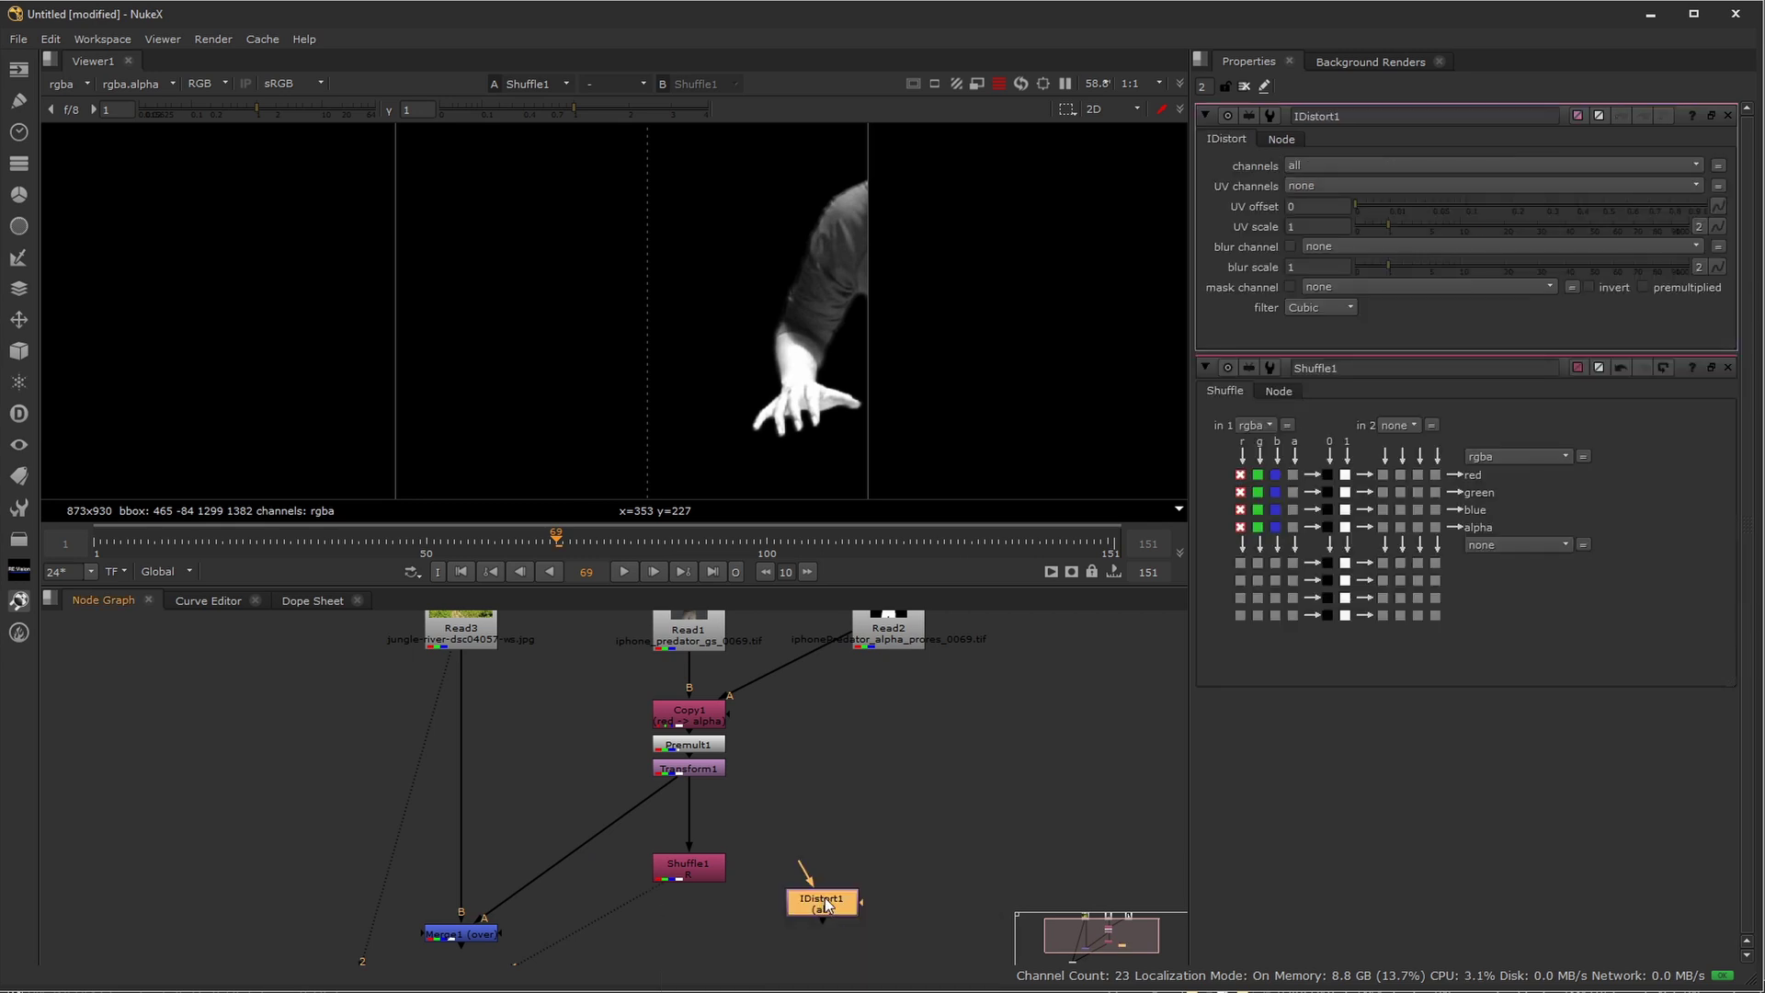
pyautogui.moveTo(828, 904); pyautogui.dragTo(811, 866)
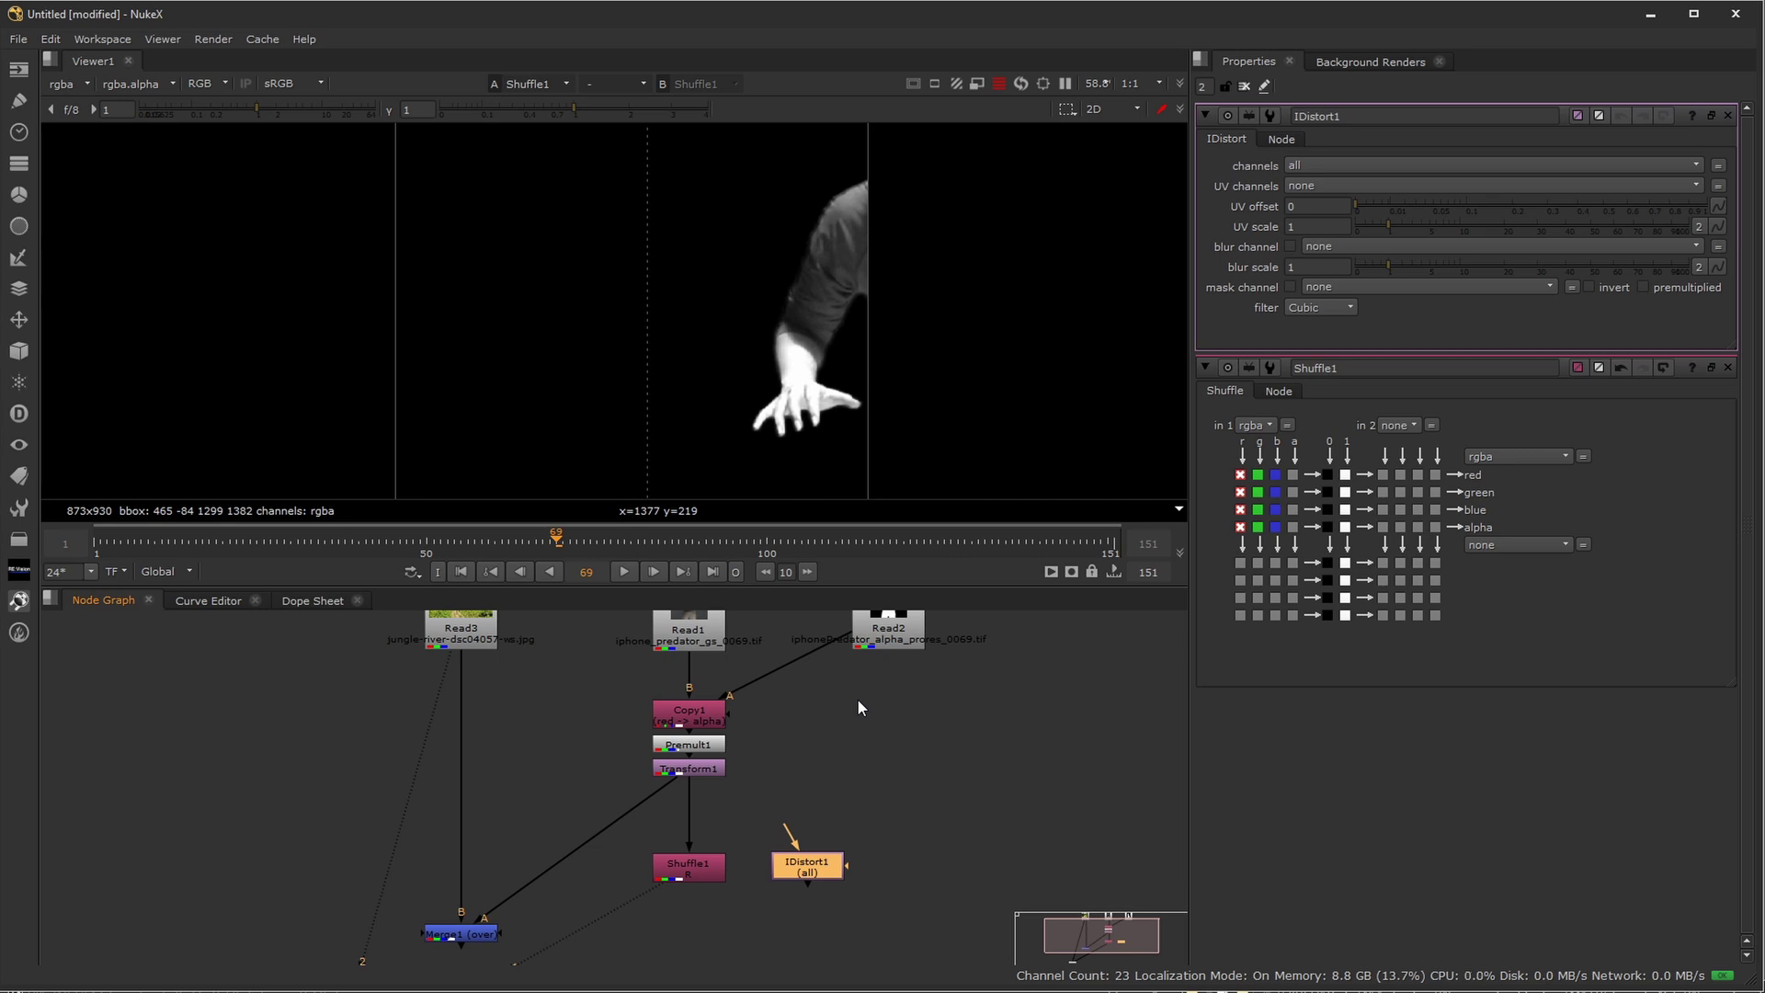
pyautogui.click(704, 866)
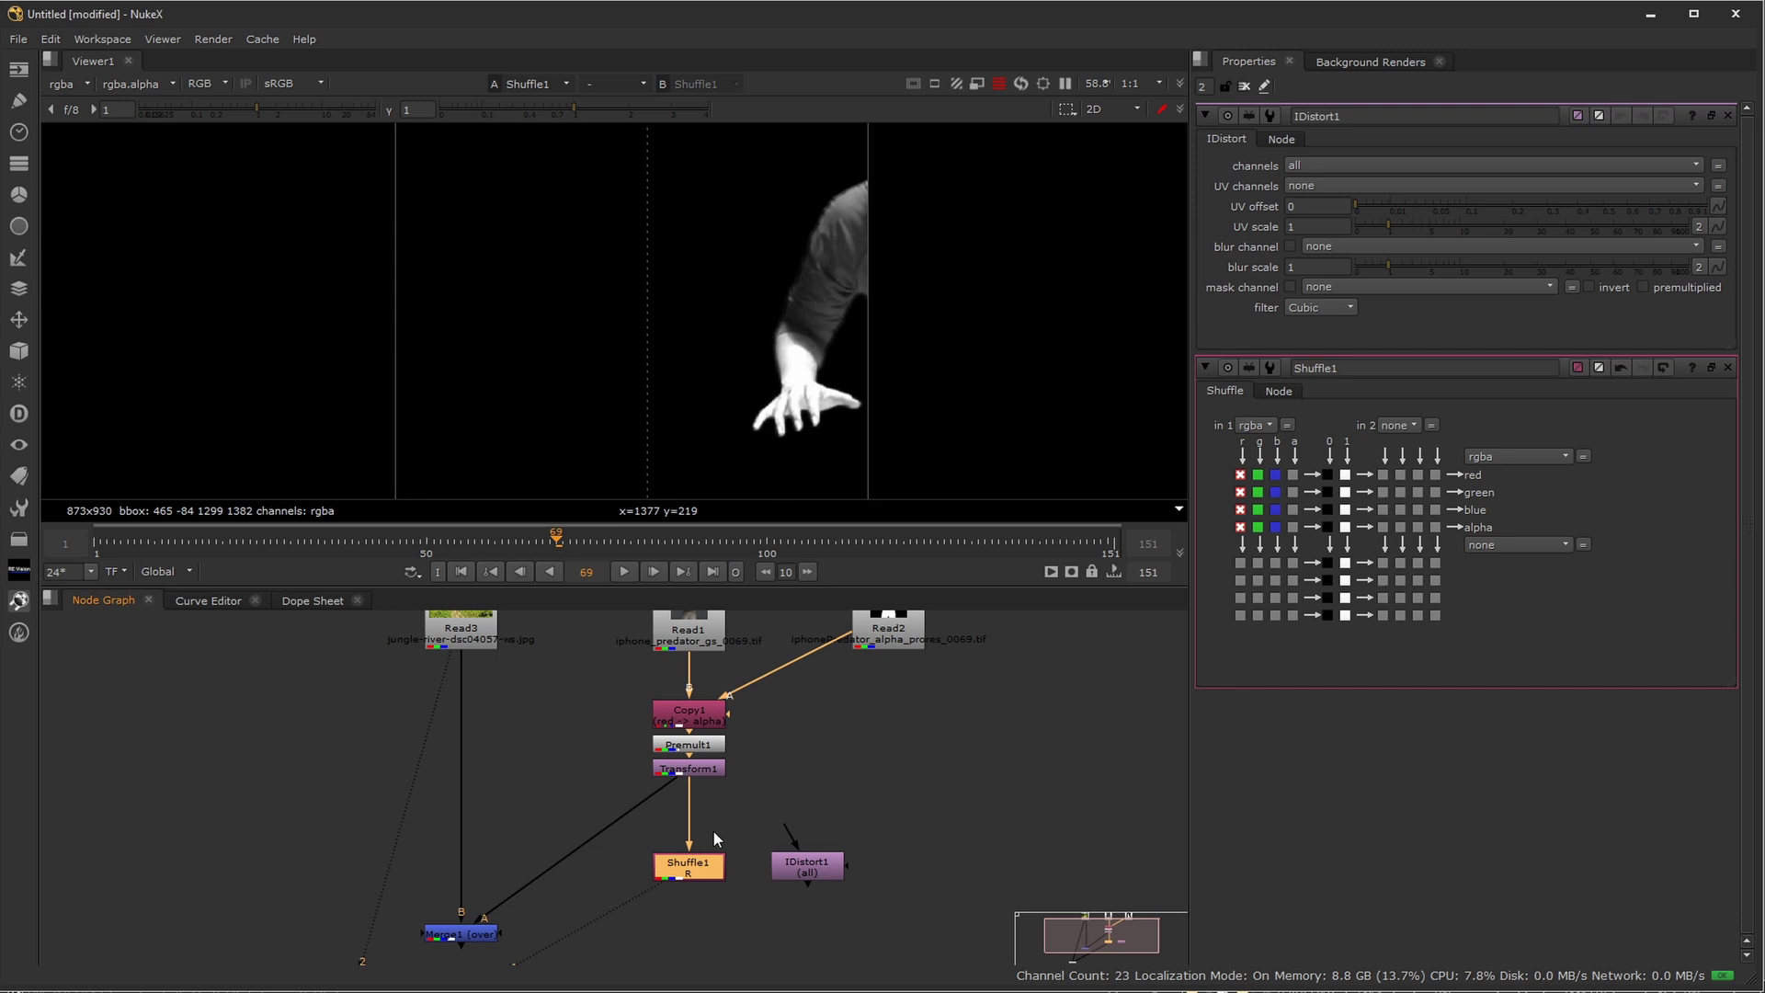
pyautogui.click(794, 876)
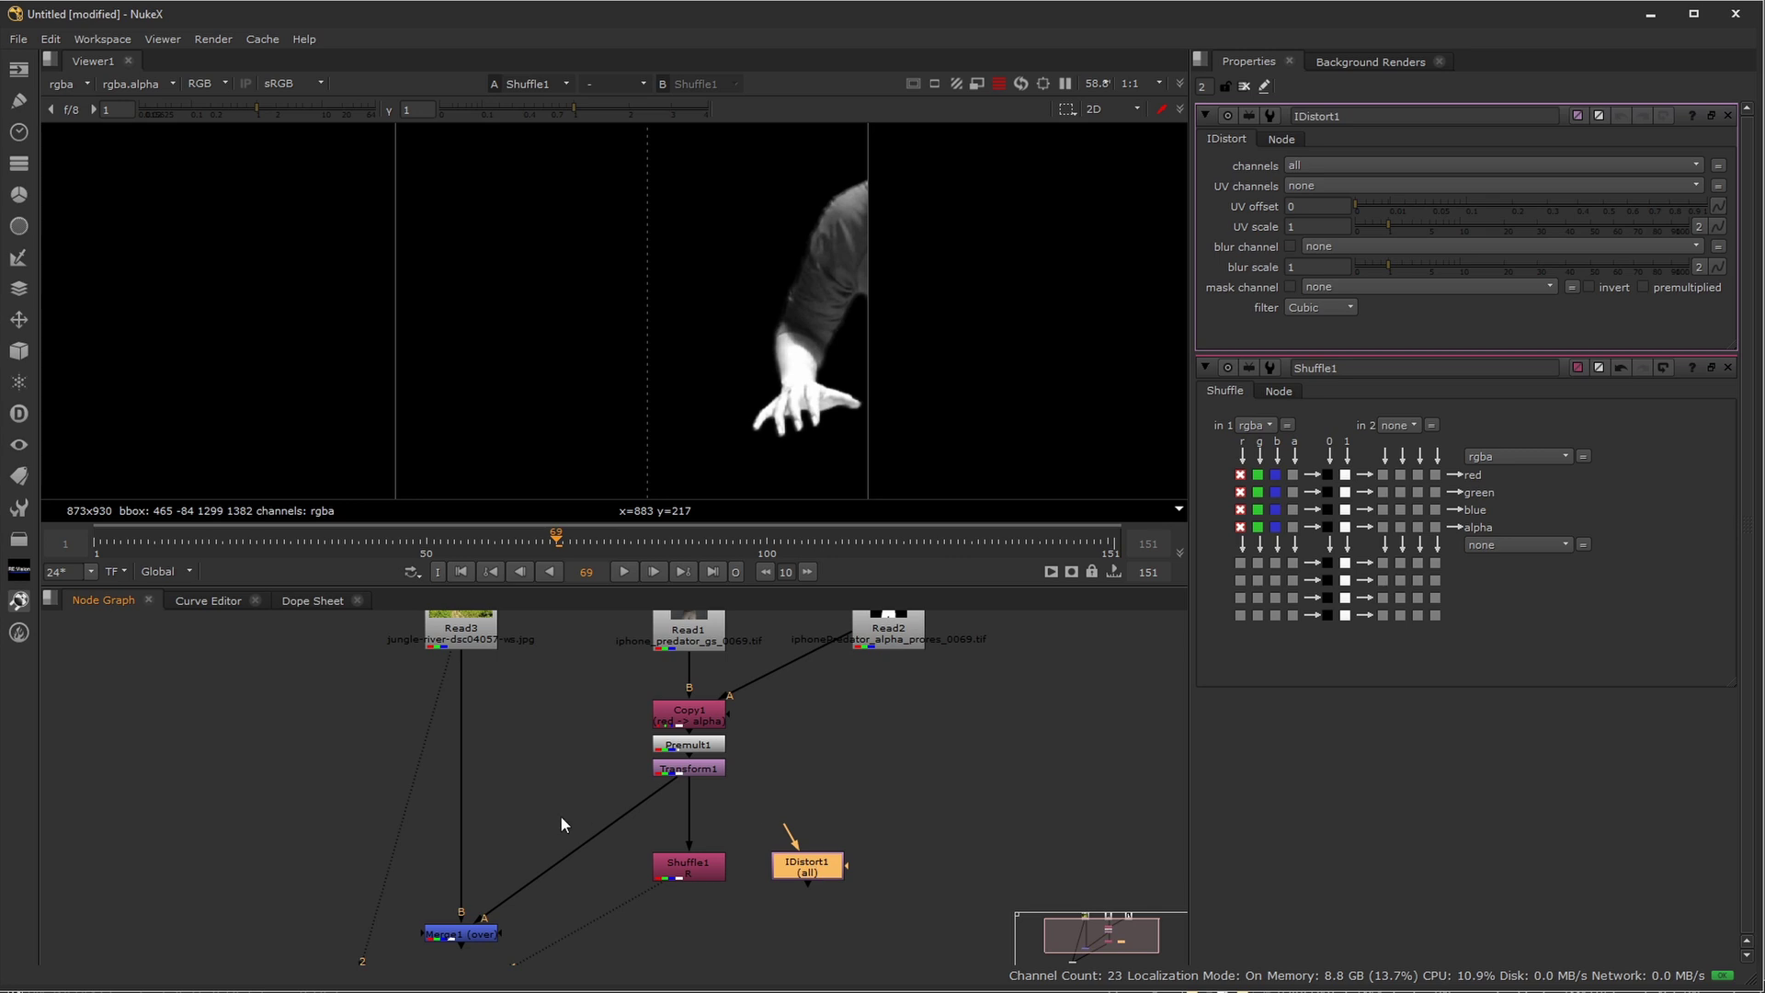
# Connect IDistort1 to the Read3 jungle background, position it beside Merge1 on the outer side, and view its output
pyautogui.click(515, 805)
pyautogui.moveTo(526, 762); pyautogui.dragTo(538, 783, button='middle')
pyautogui.moveTo(808, 885); pyautogui.dragTo(460, 658)
pyautogui.click(357, 900)
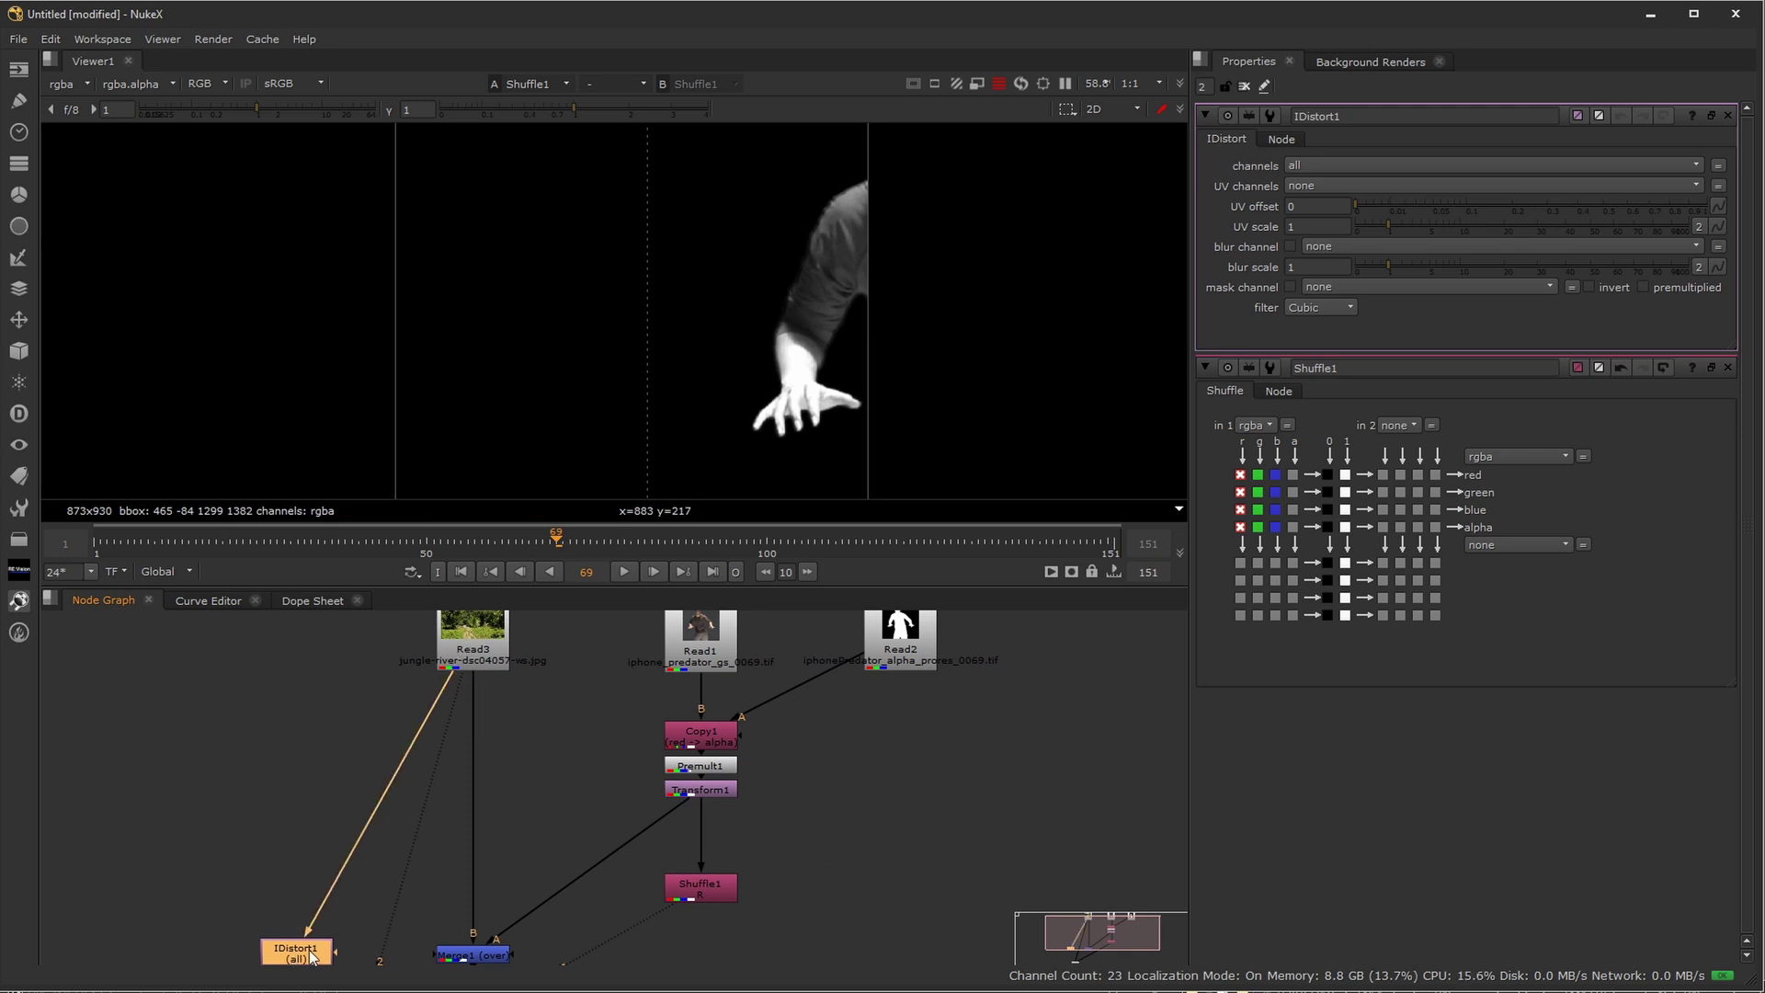
pyautogui.press('1')
pyautogui.moveTo(701, 371); pyautogui.dragTo(693, 335, button='middle')
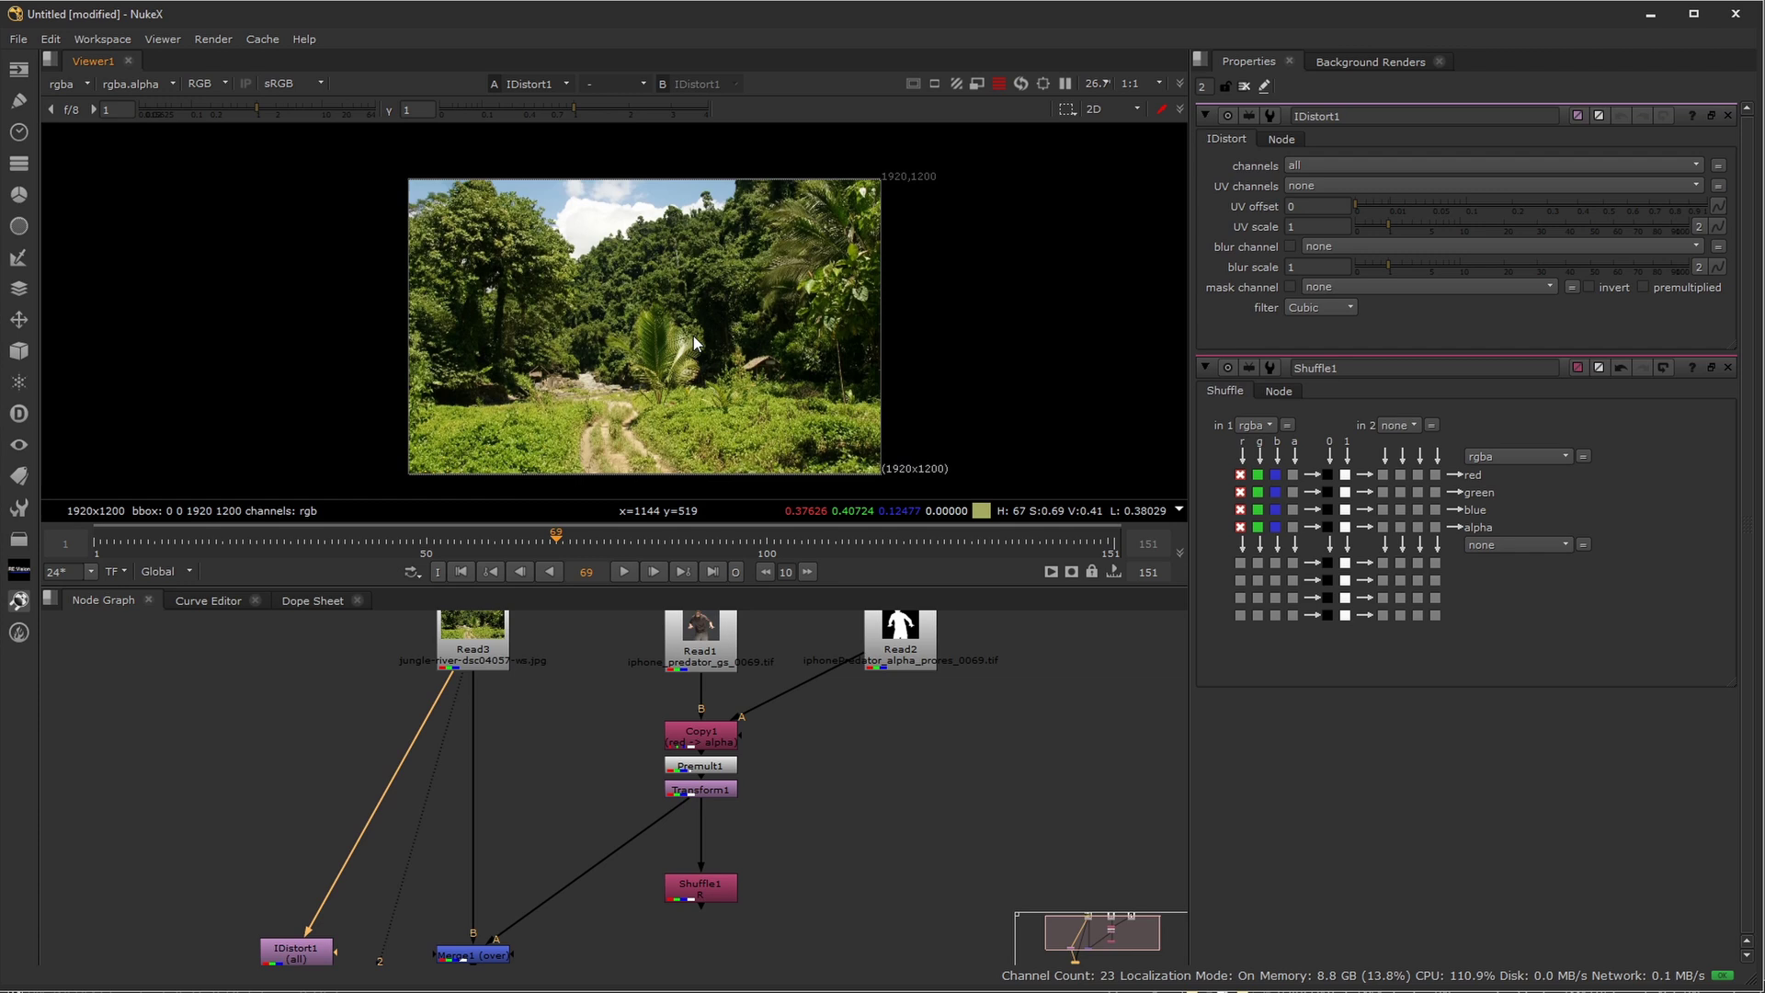
pyautogui.scroll(2, 686, 340)
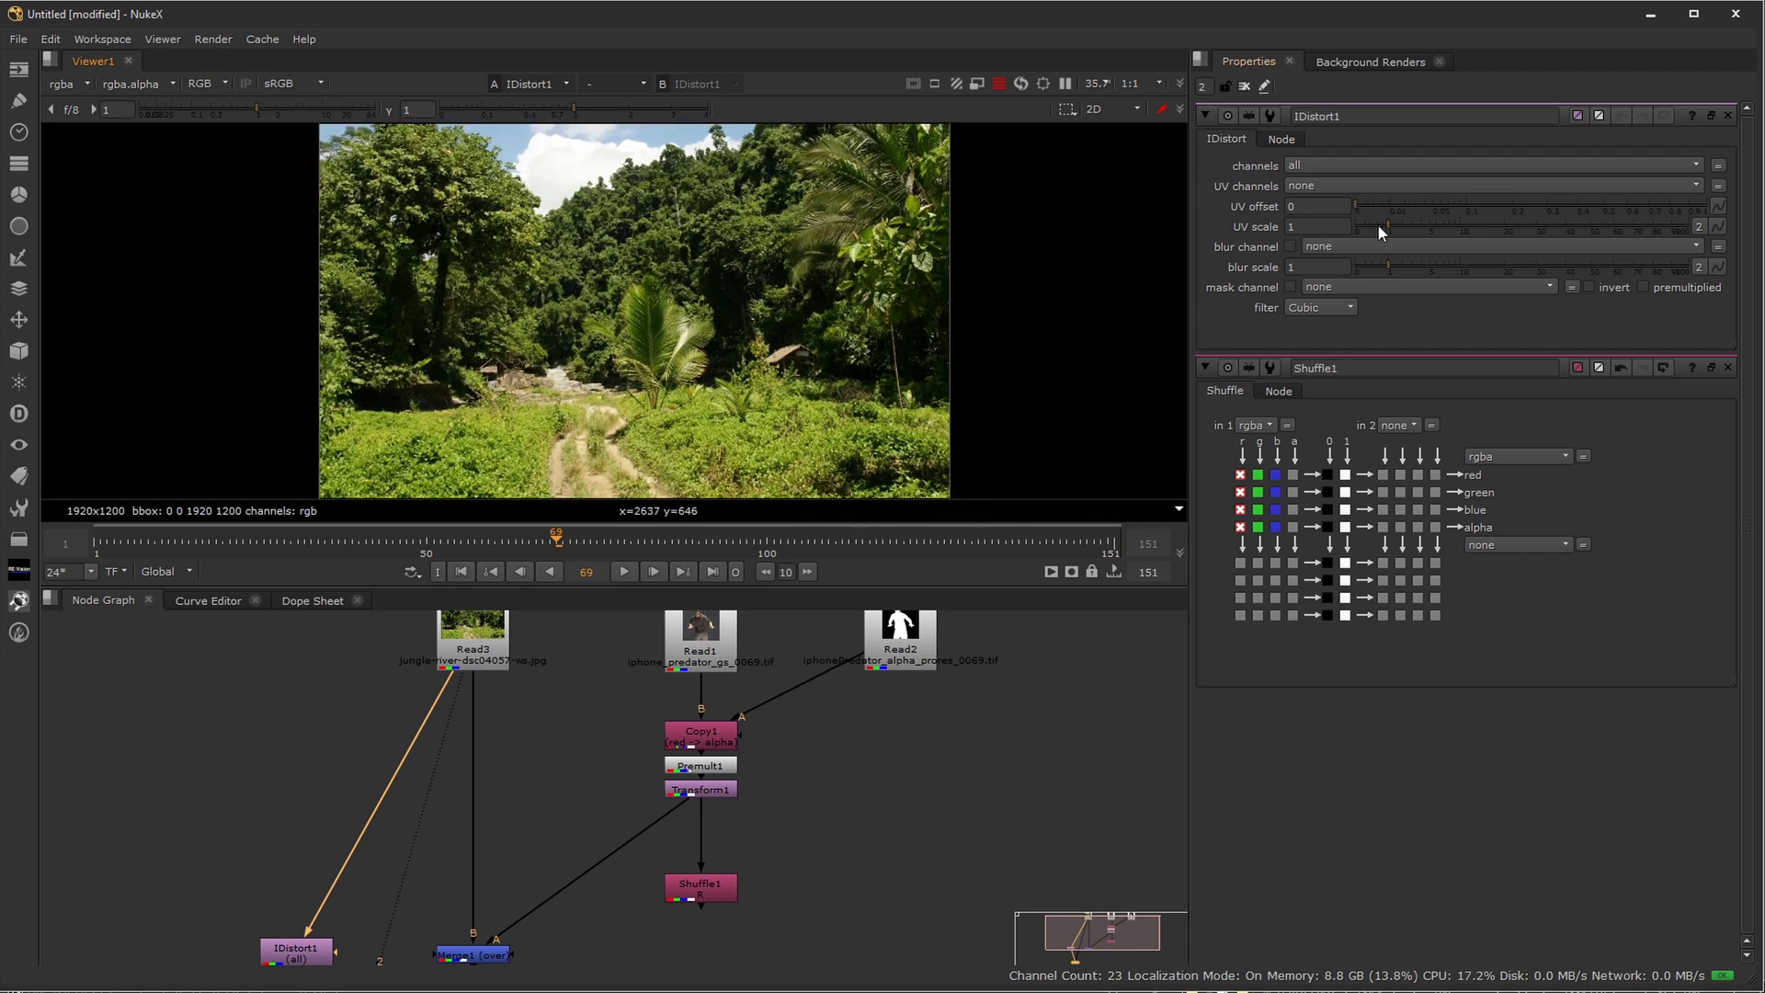
# Try raising the UV scale of IDistort1 to about 5, and reset it to 1
pyautogui.moveTo(1388, 224); pyautogui.dragTo(1416, 234)
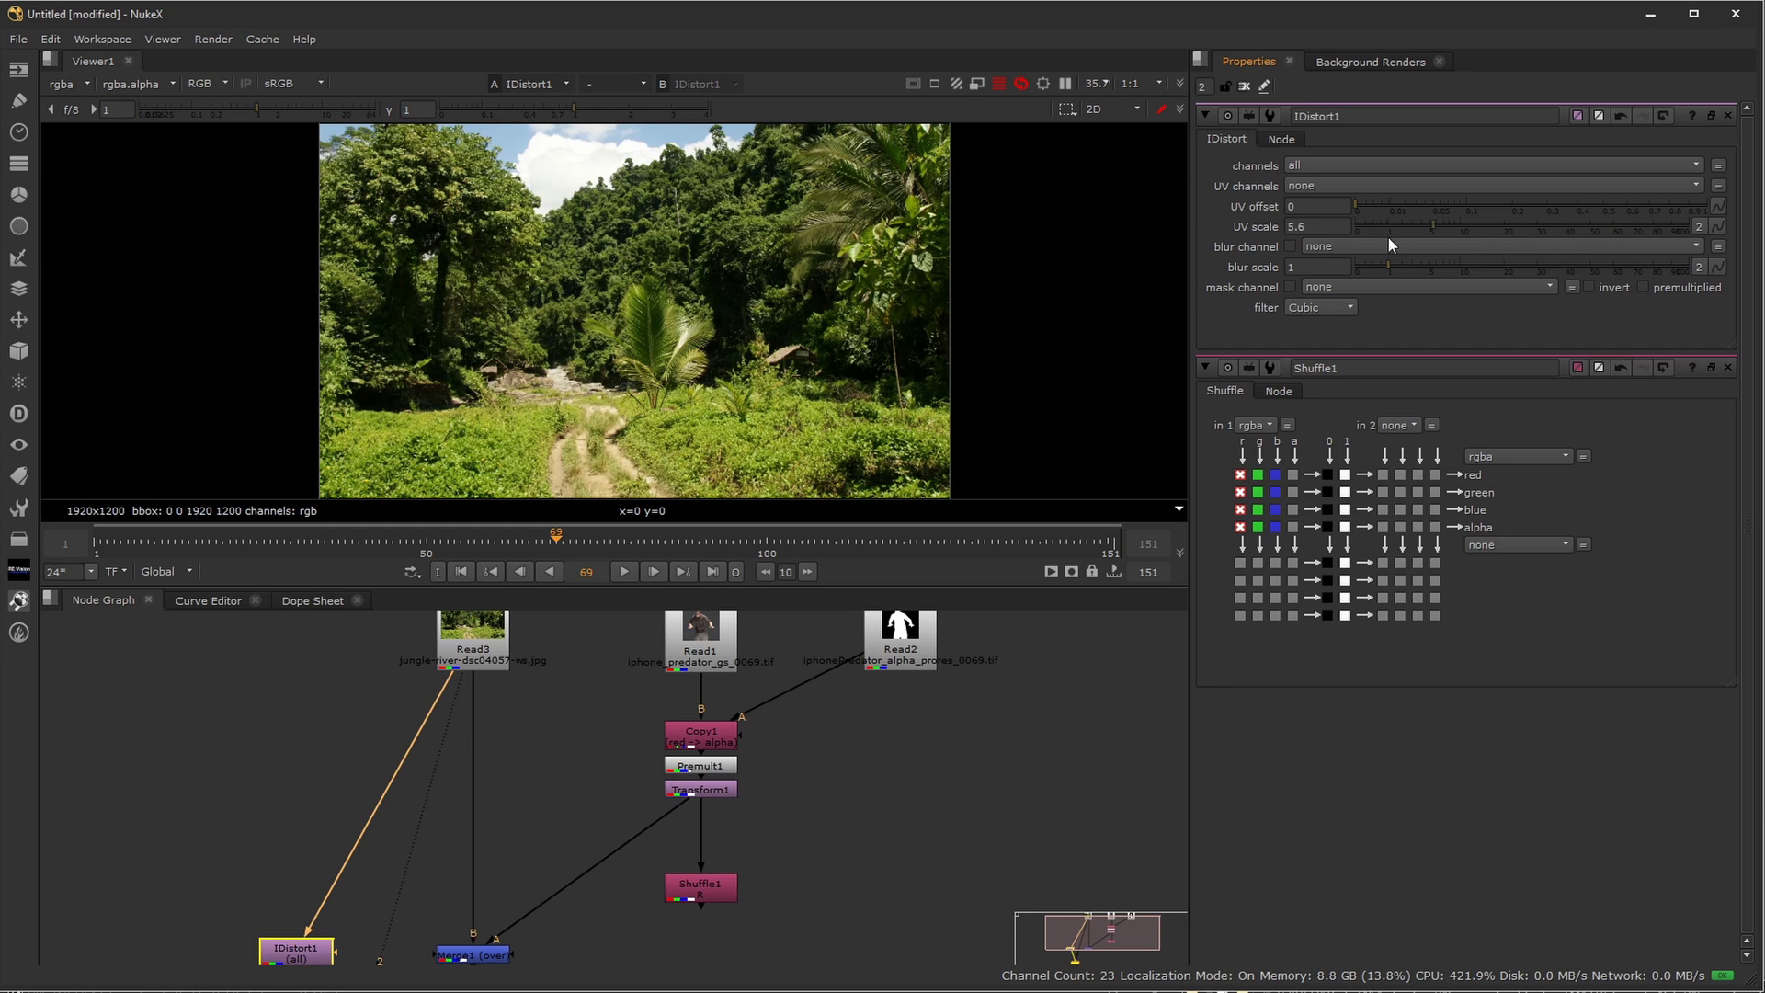
pyautogui.click(1429, 224)
pyautogui.moveTo(1310, 227); pyautogui.dragTo(1221, 226)
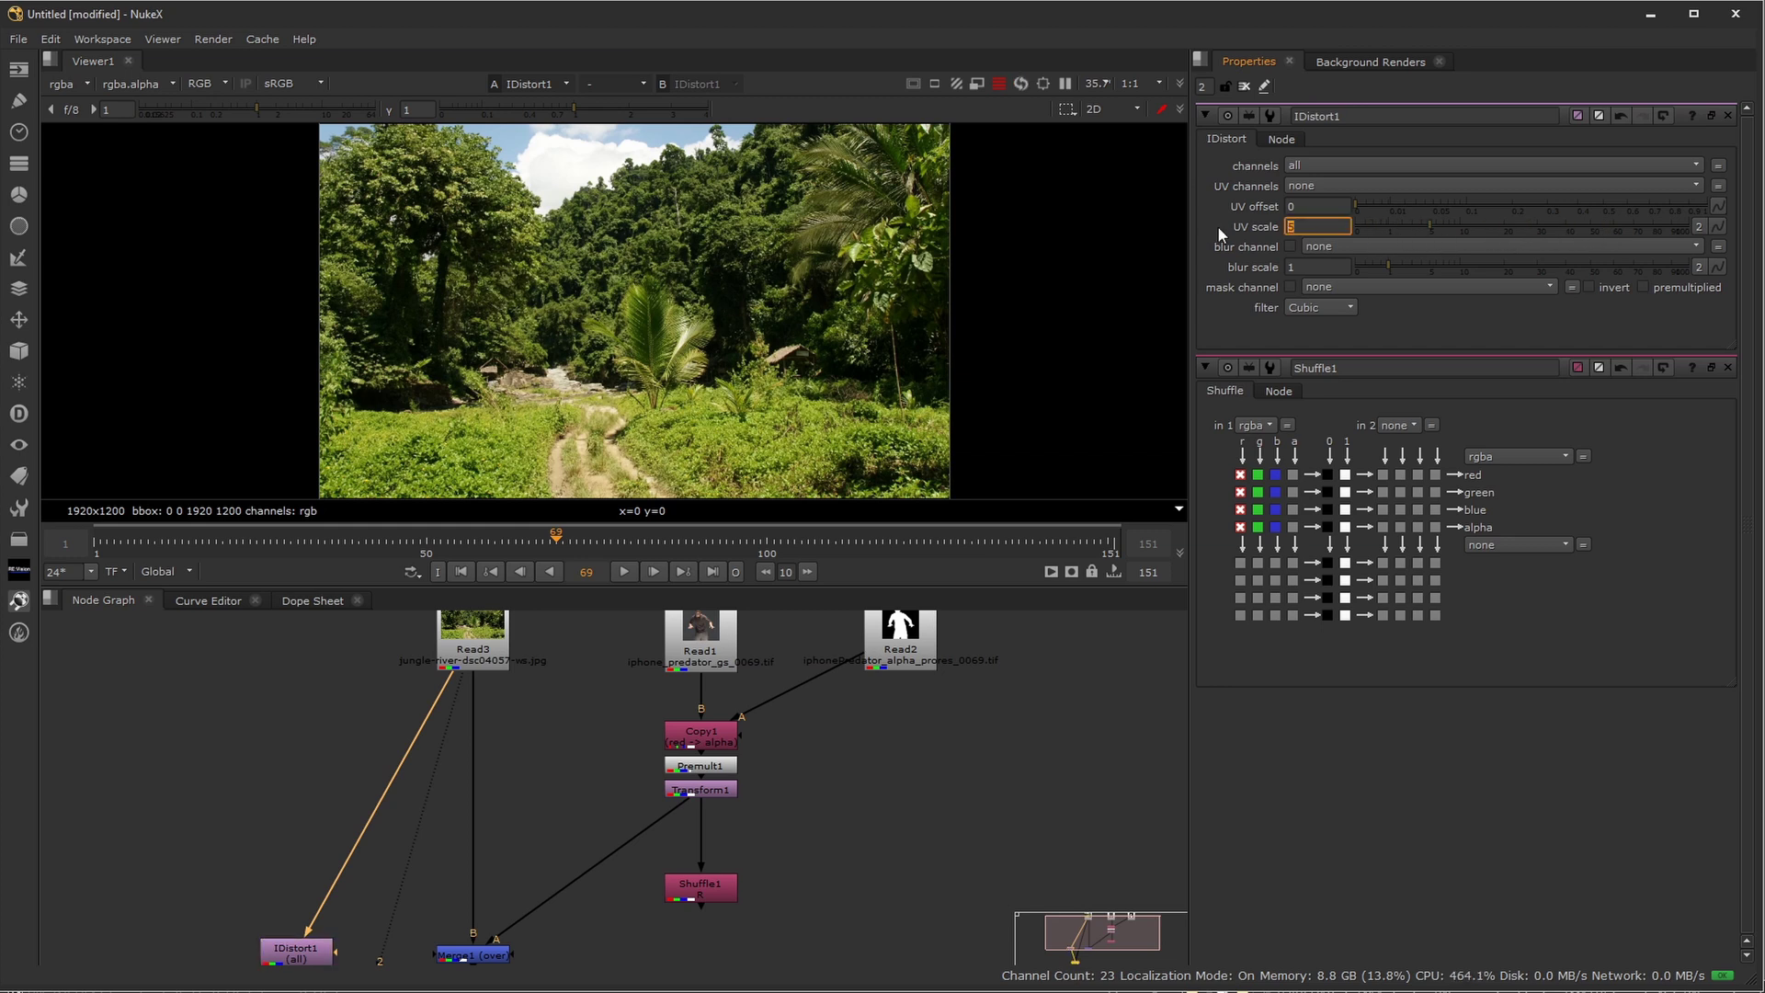
pyautogui.write('1')
pyautogui.press('Return')
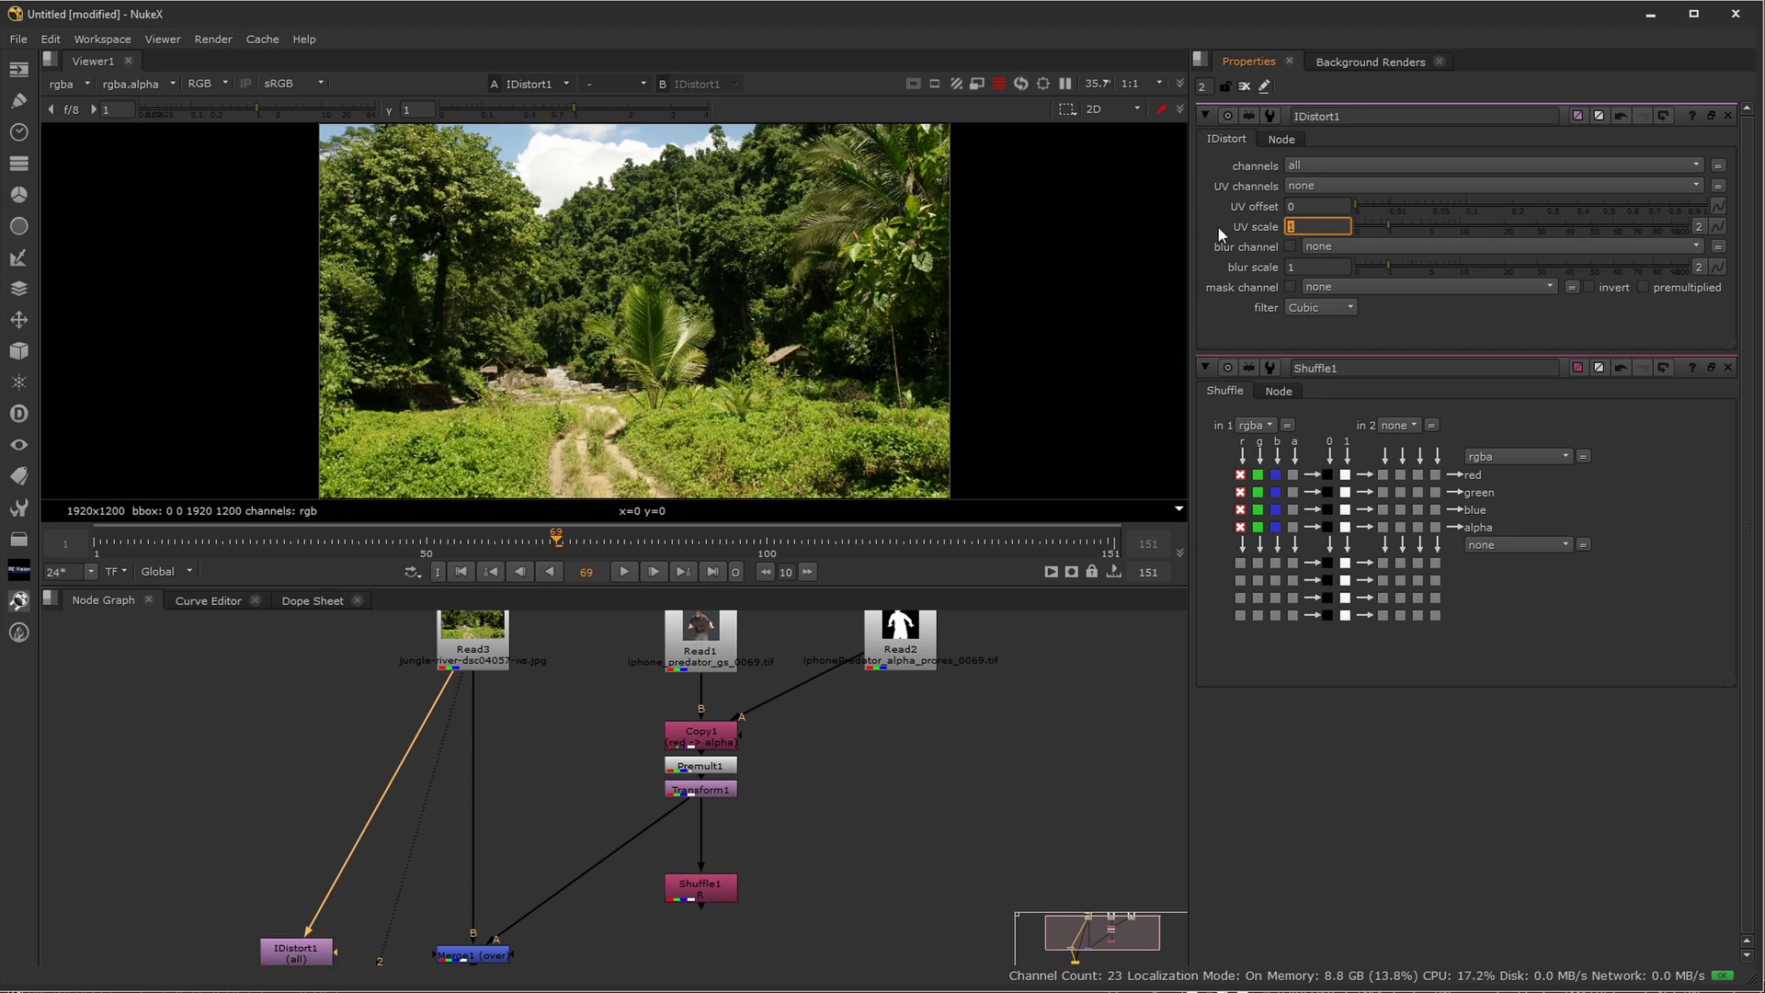
pyautogui.click(1310, 185)
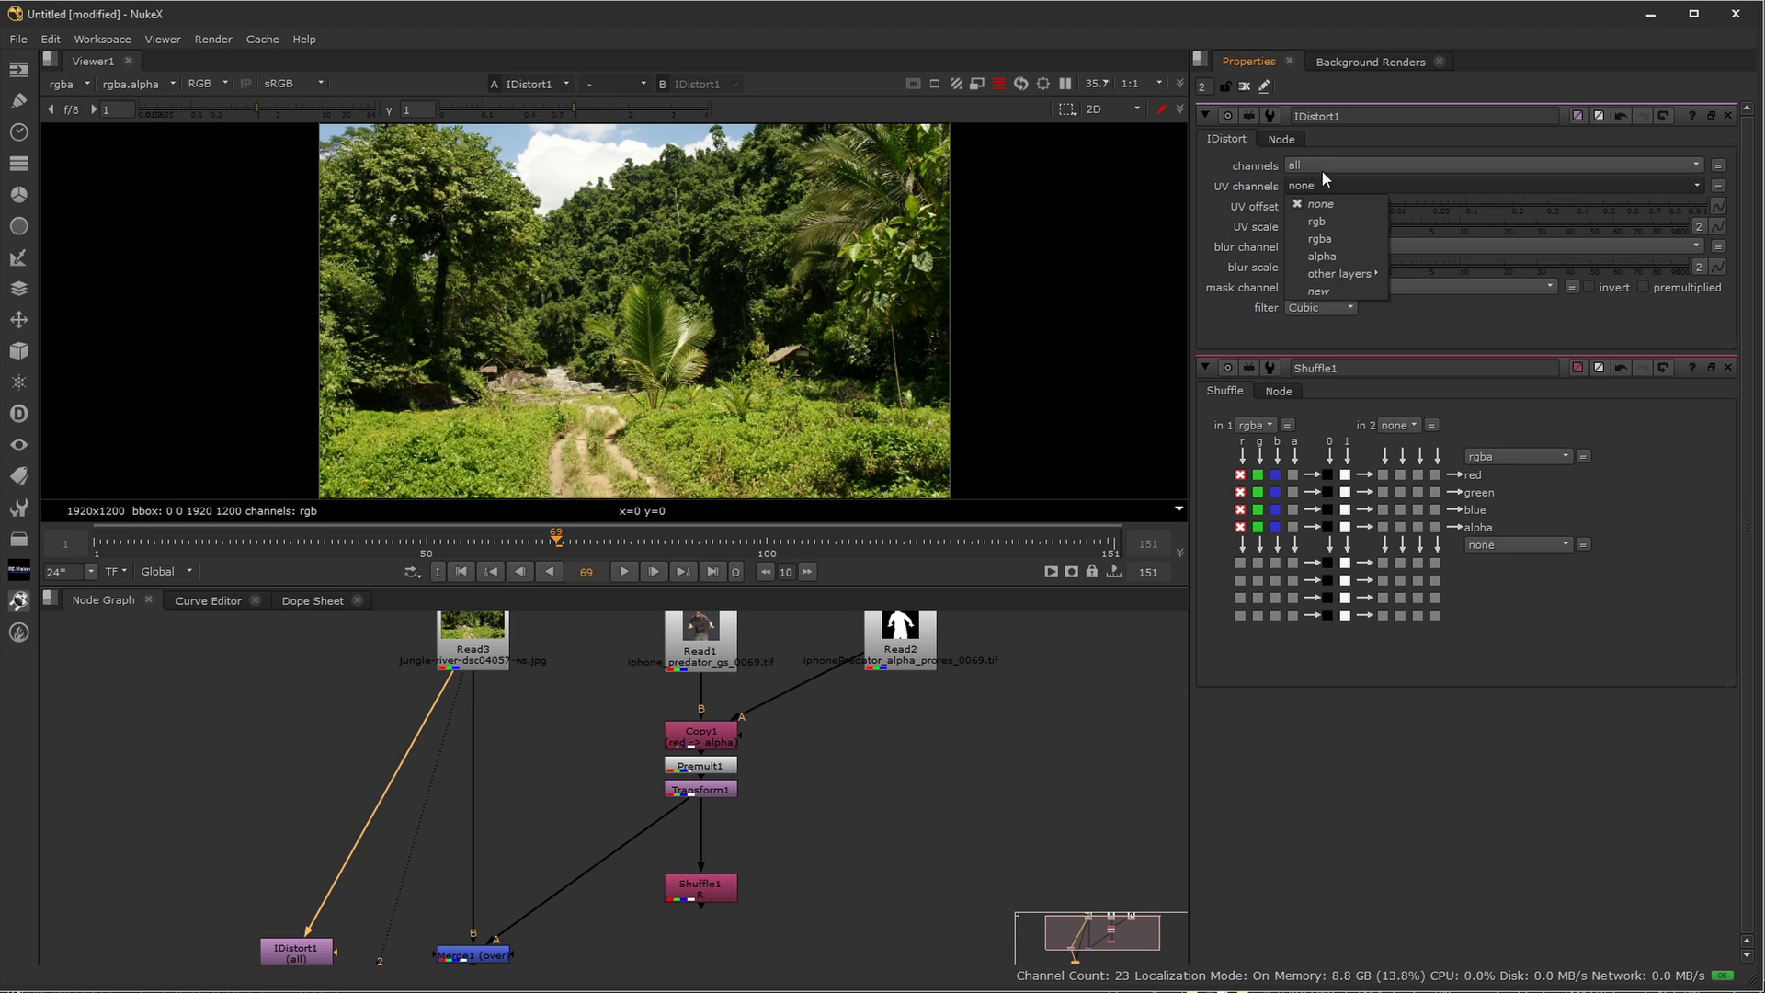
pyautogui.click(1224, 185)
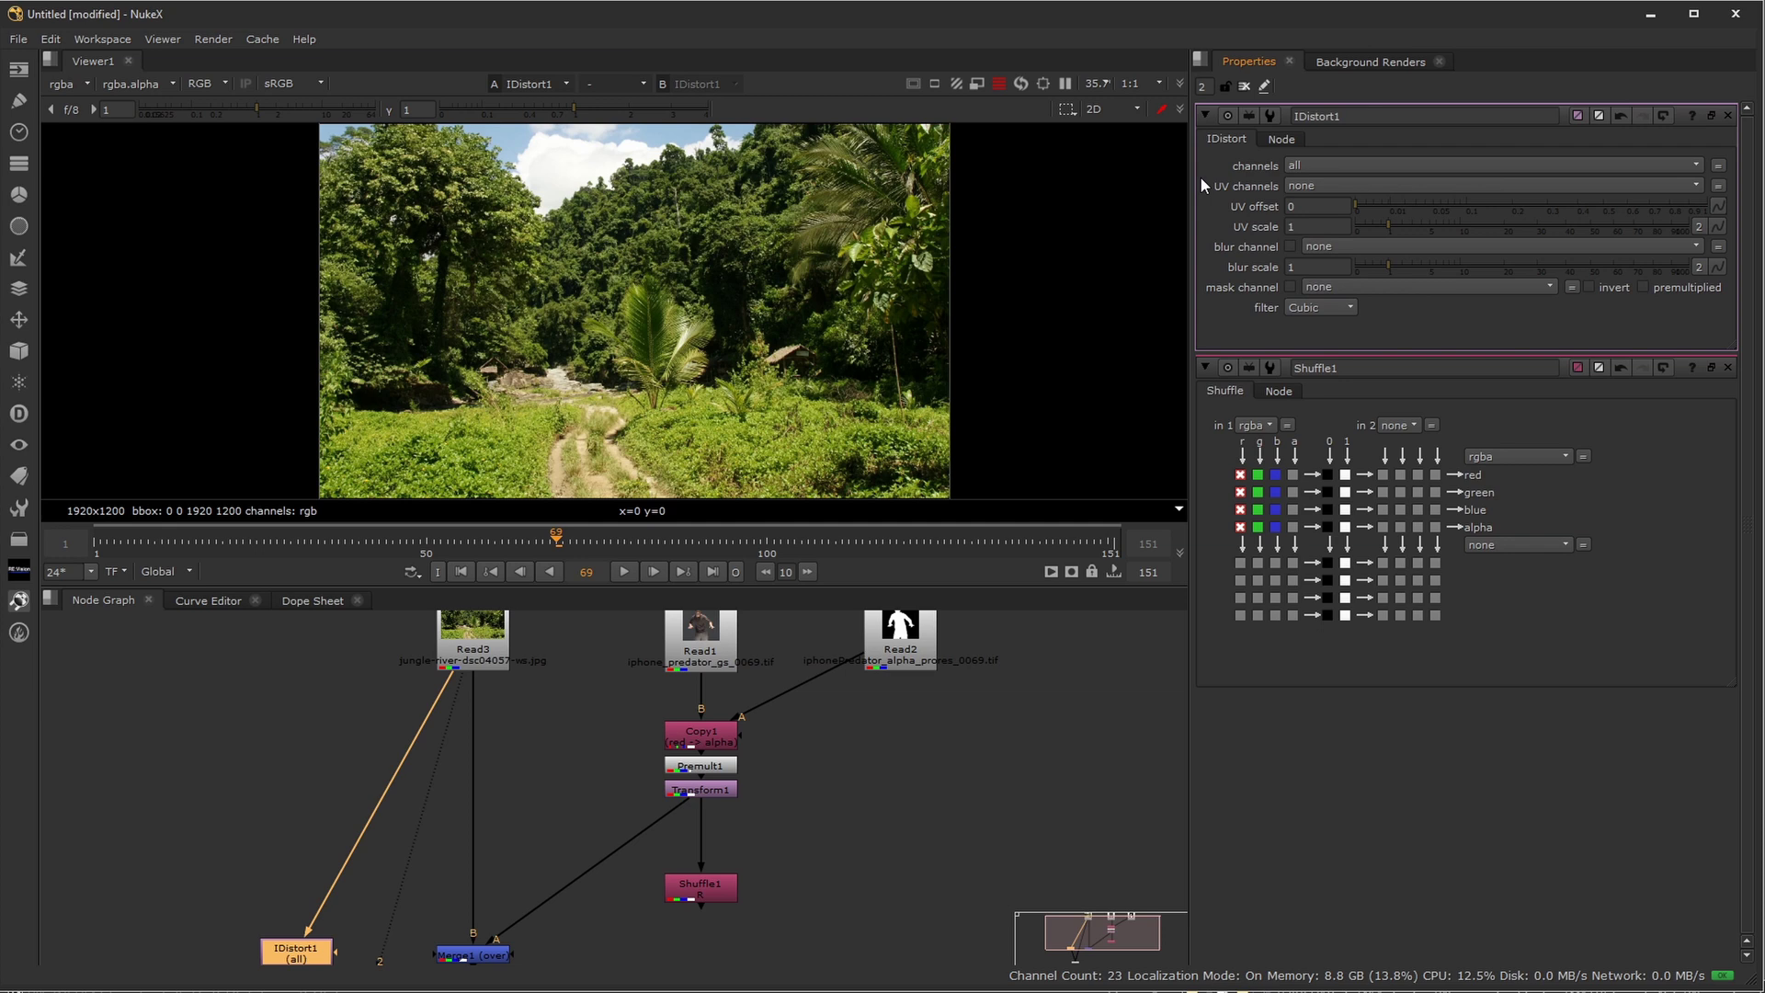
pyautogui.click(548, 803)
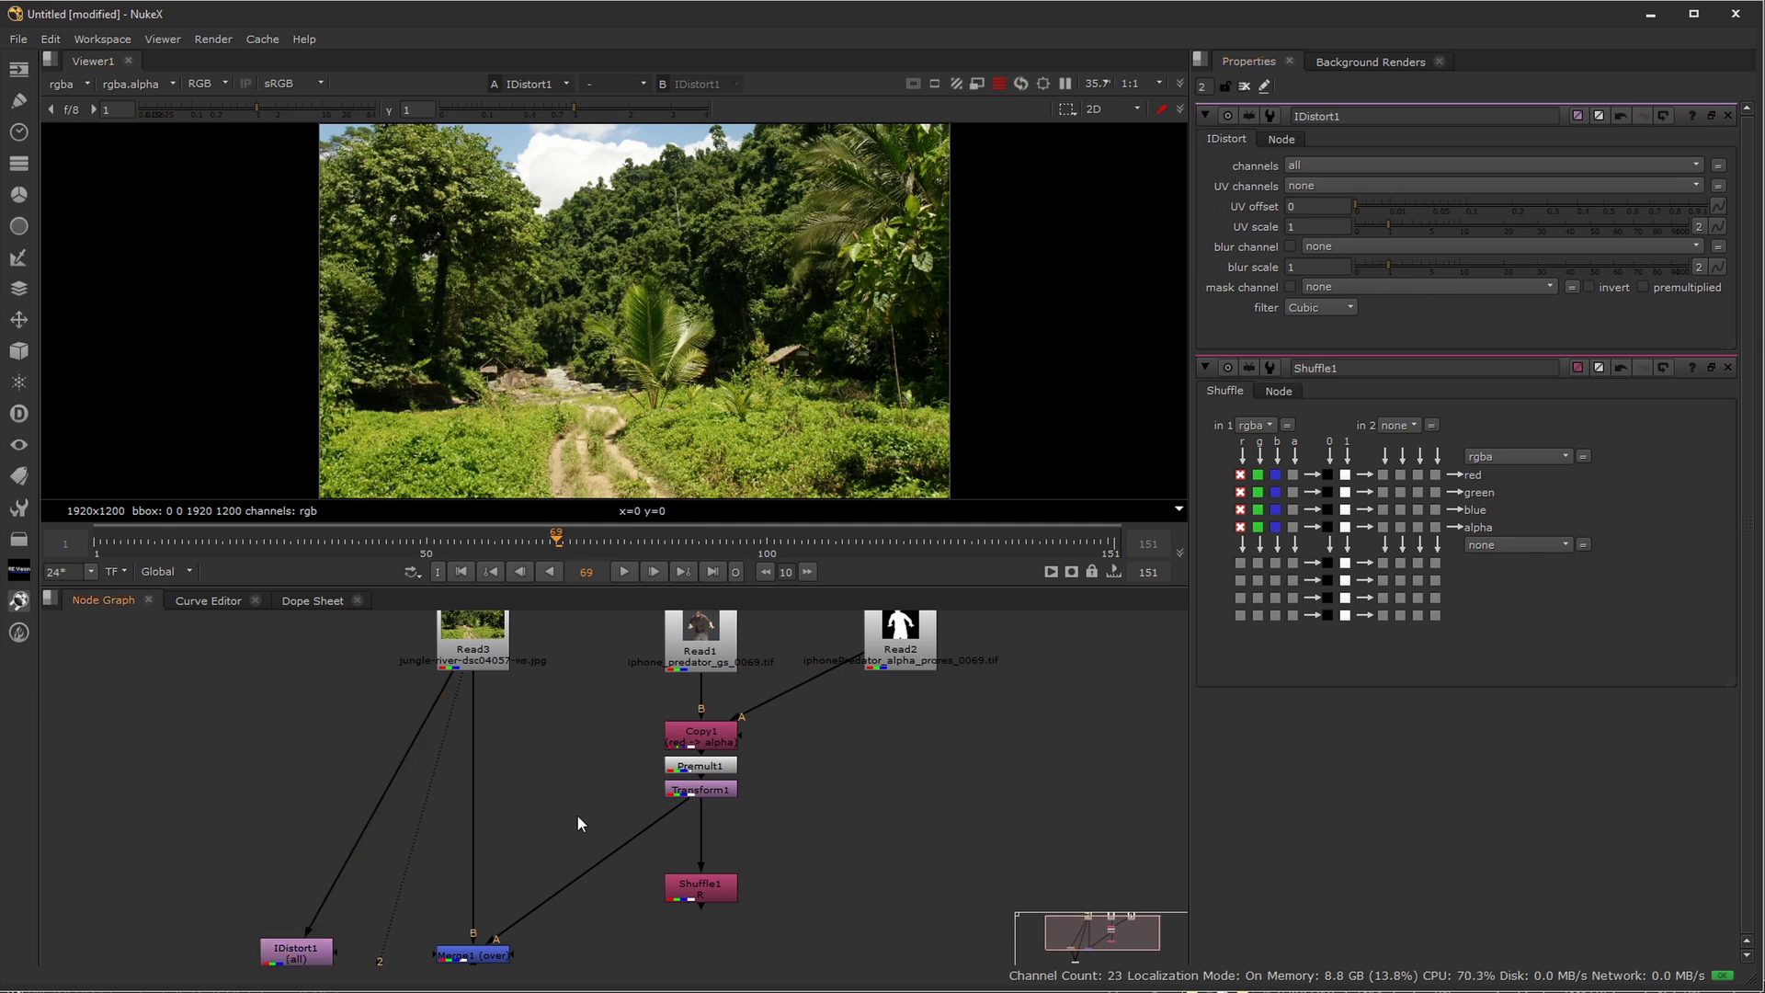
# Shift Merge1 slightly lower and add an unconnected ShuffleCopy node beside it
pyautogui.moveTo(604, 923); pyautogui.dragTo(616, 846, button='middle')
pyautogui.click(496, 917)
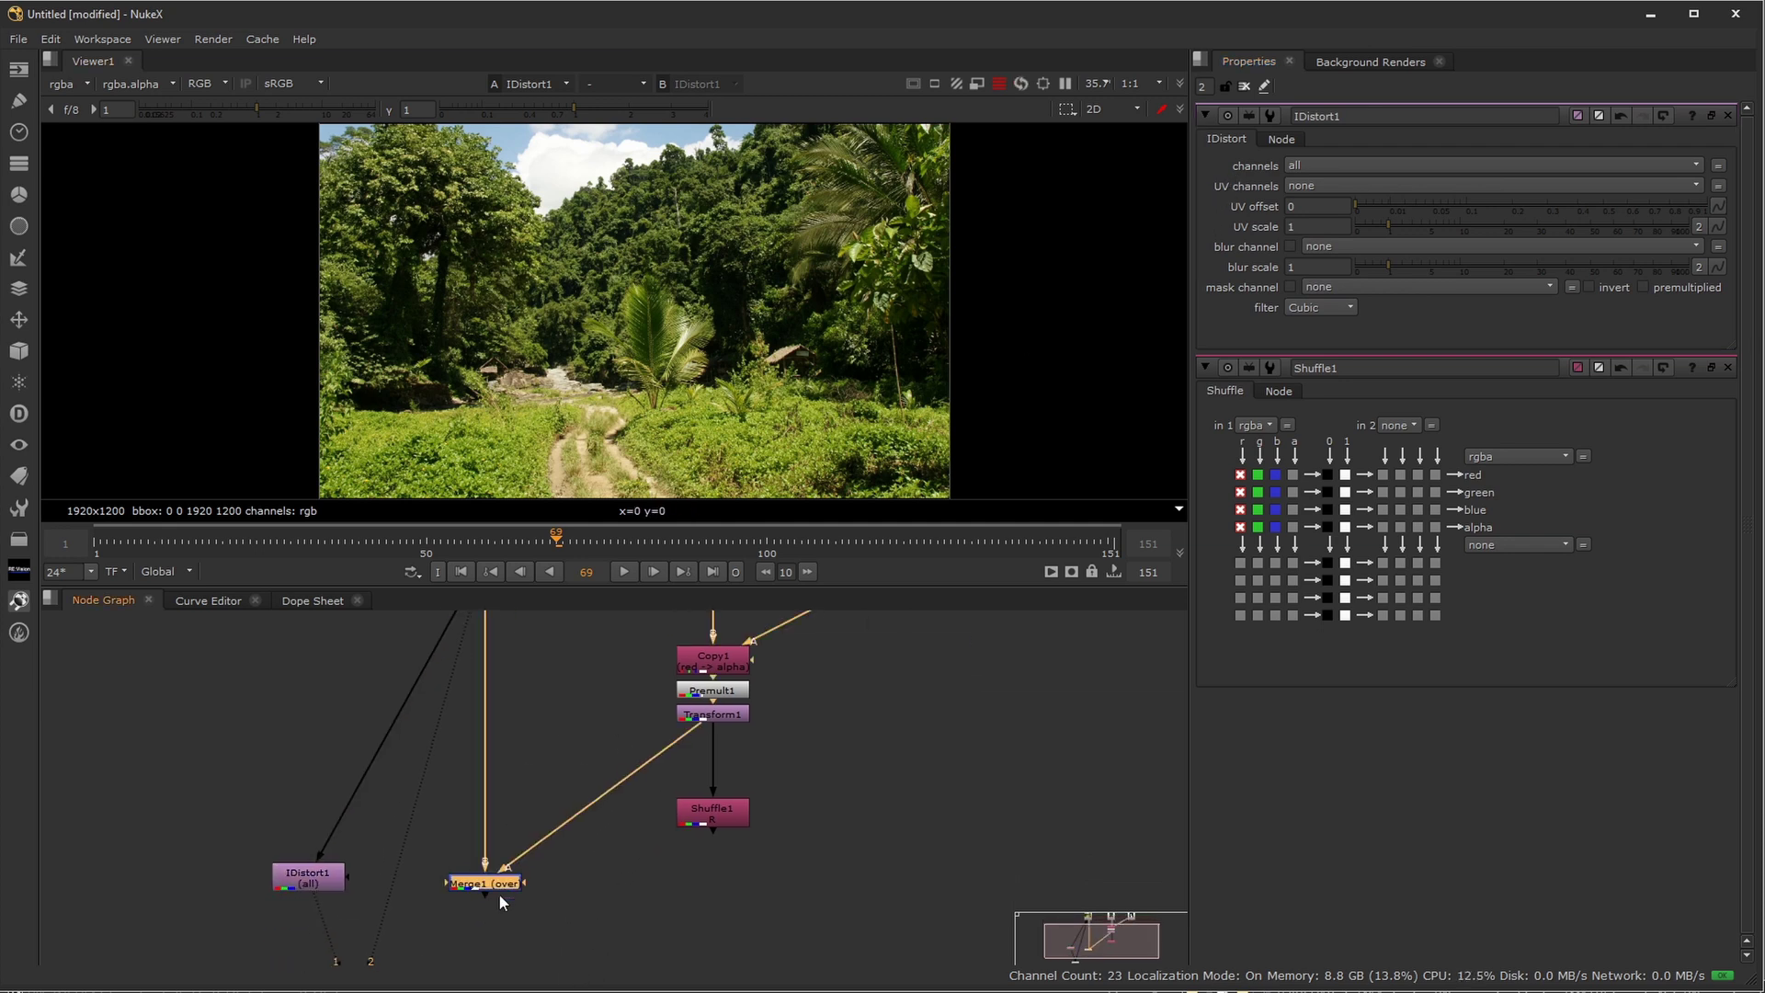
pyautogui.click(550, 918)
pyautogui.press('Tab')
pyautogui.write('shuffle')
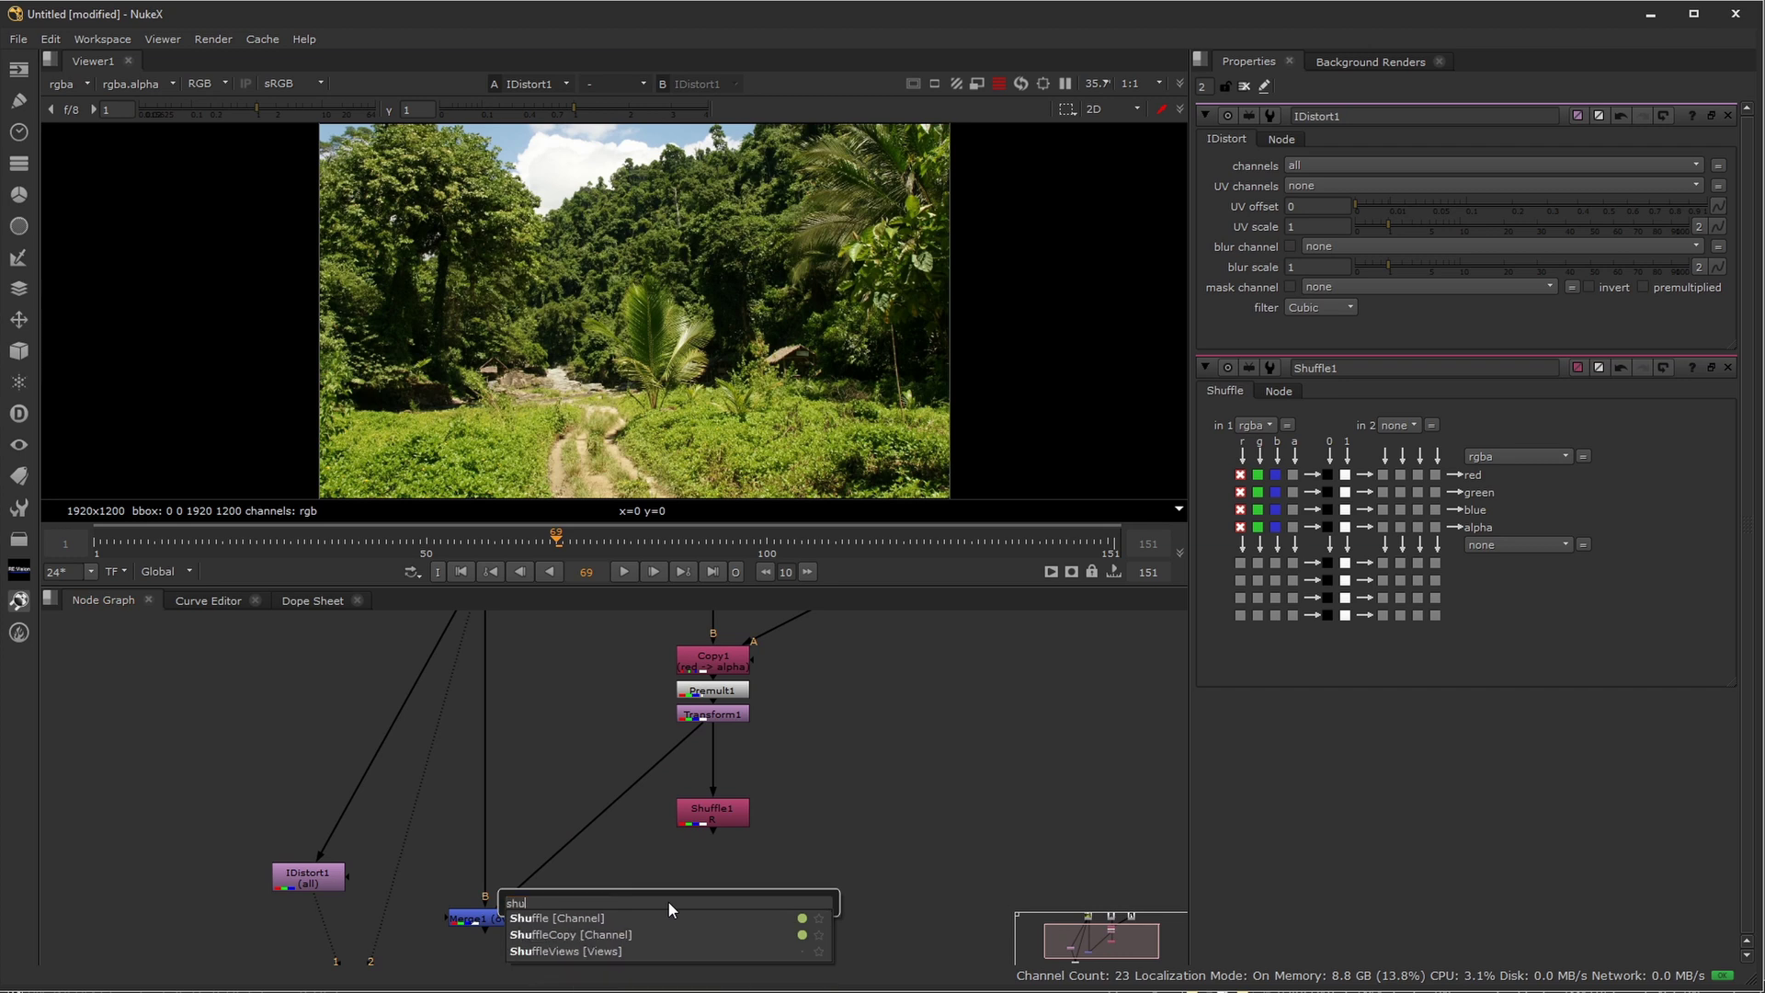
pyautogui.press('Down')
pyautogui.press('Return')
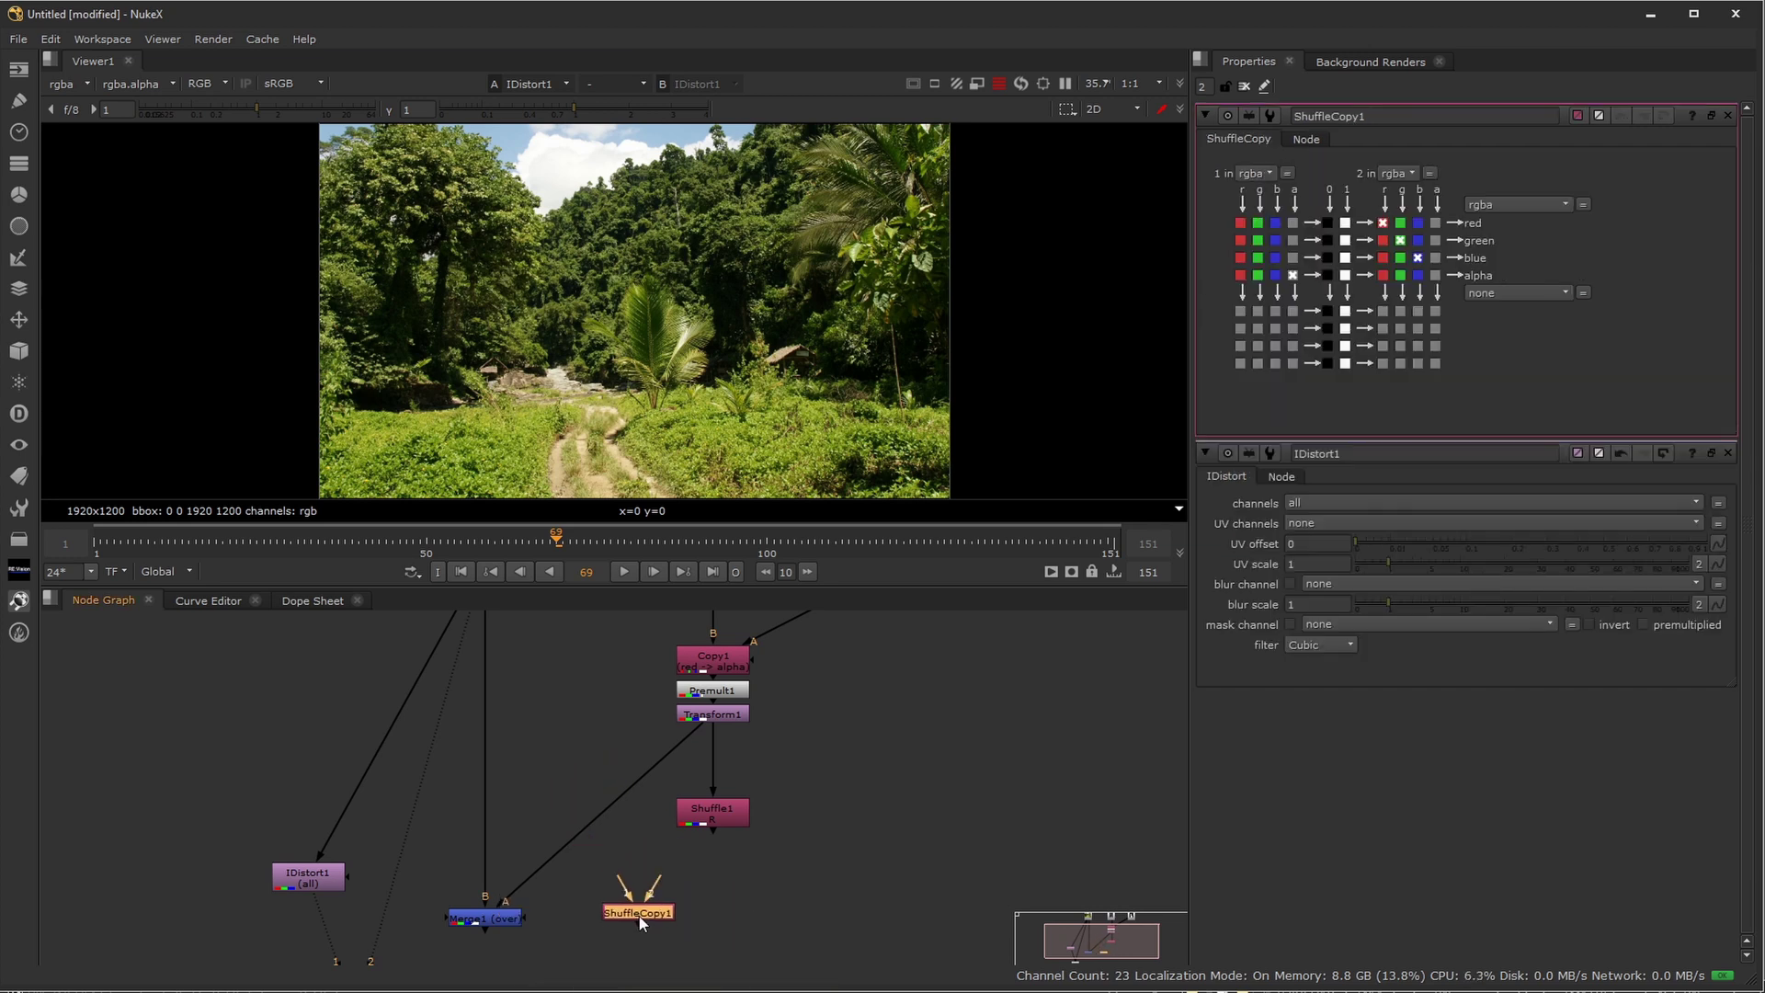
# Connect input 1 of ShuffleCopy1 to Shuffle1 and input 2 to the Read3 jungle background
pyautogui.moveTo(641, 919); pyautogui.dragTo(733, 815)
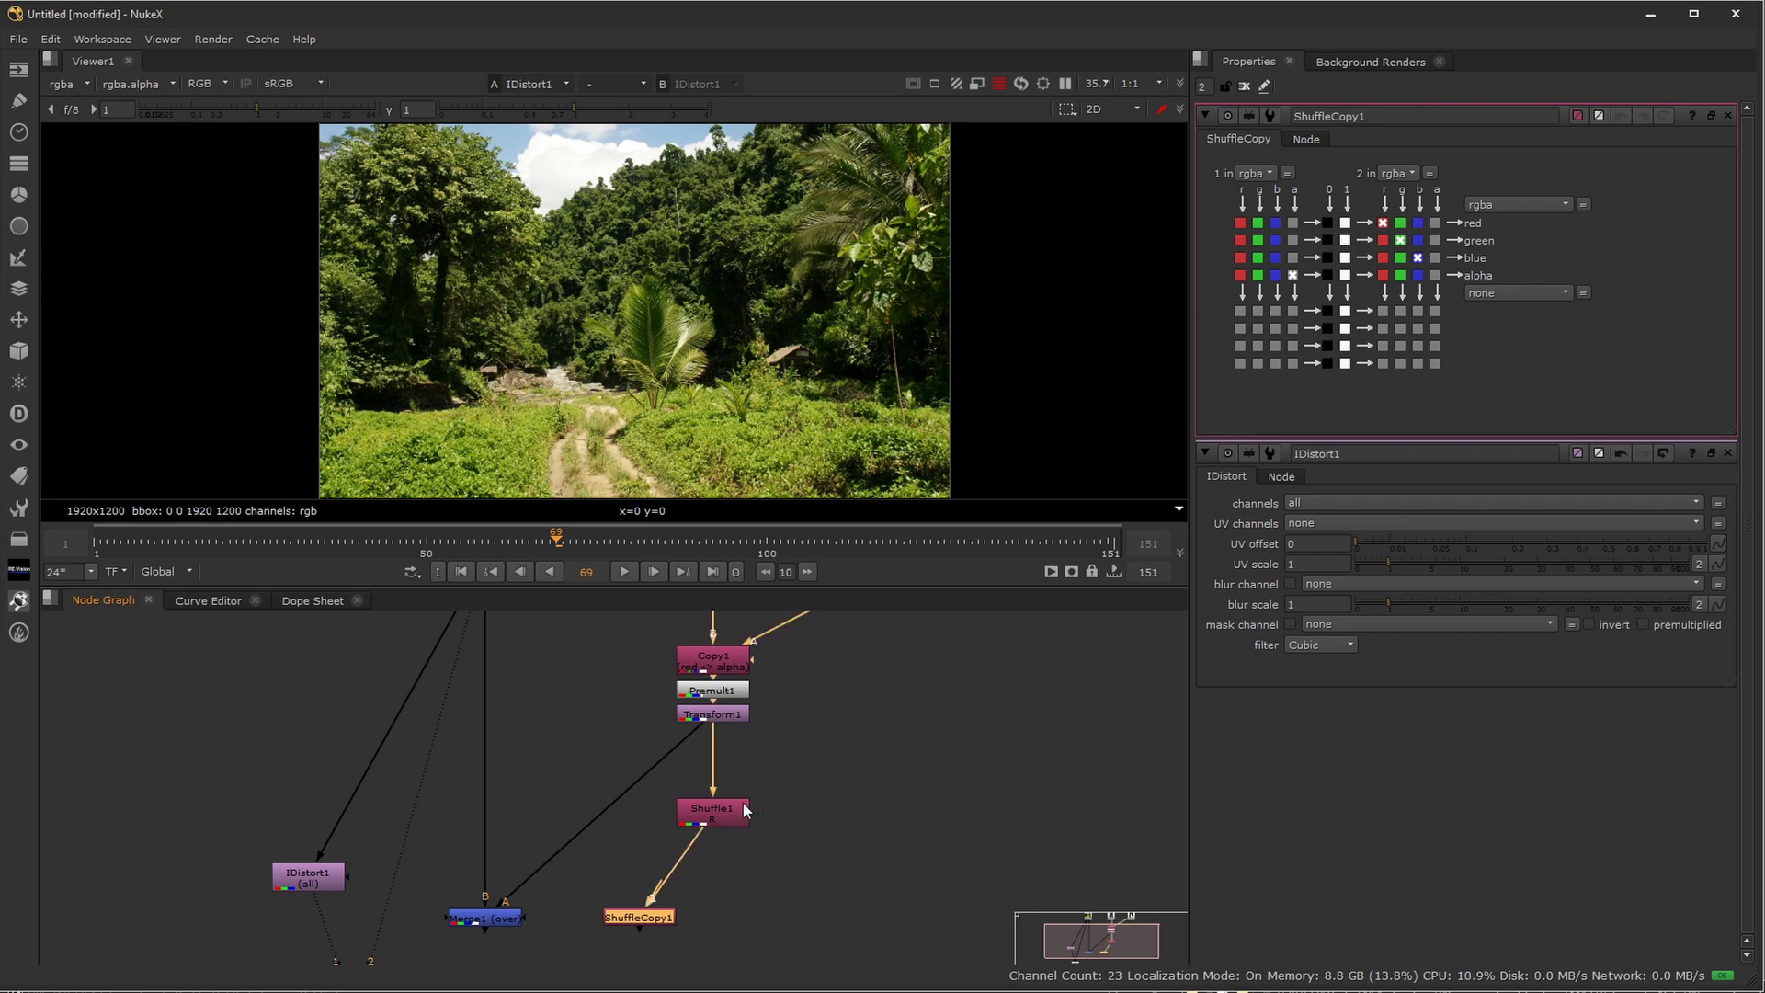
pyautogui.moveTo(642, 917); pyautogui.dragTo(500, 647)
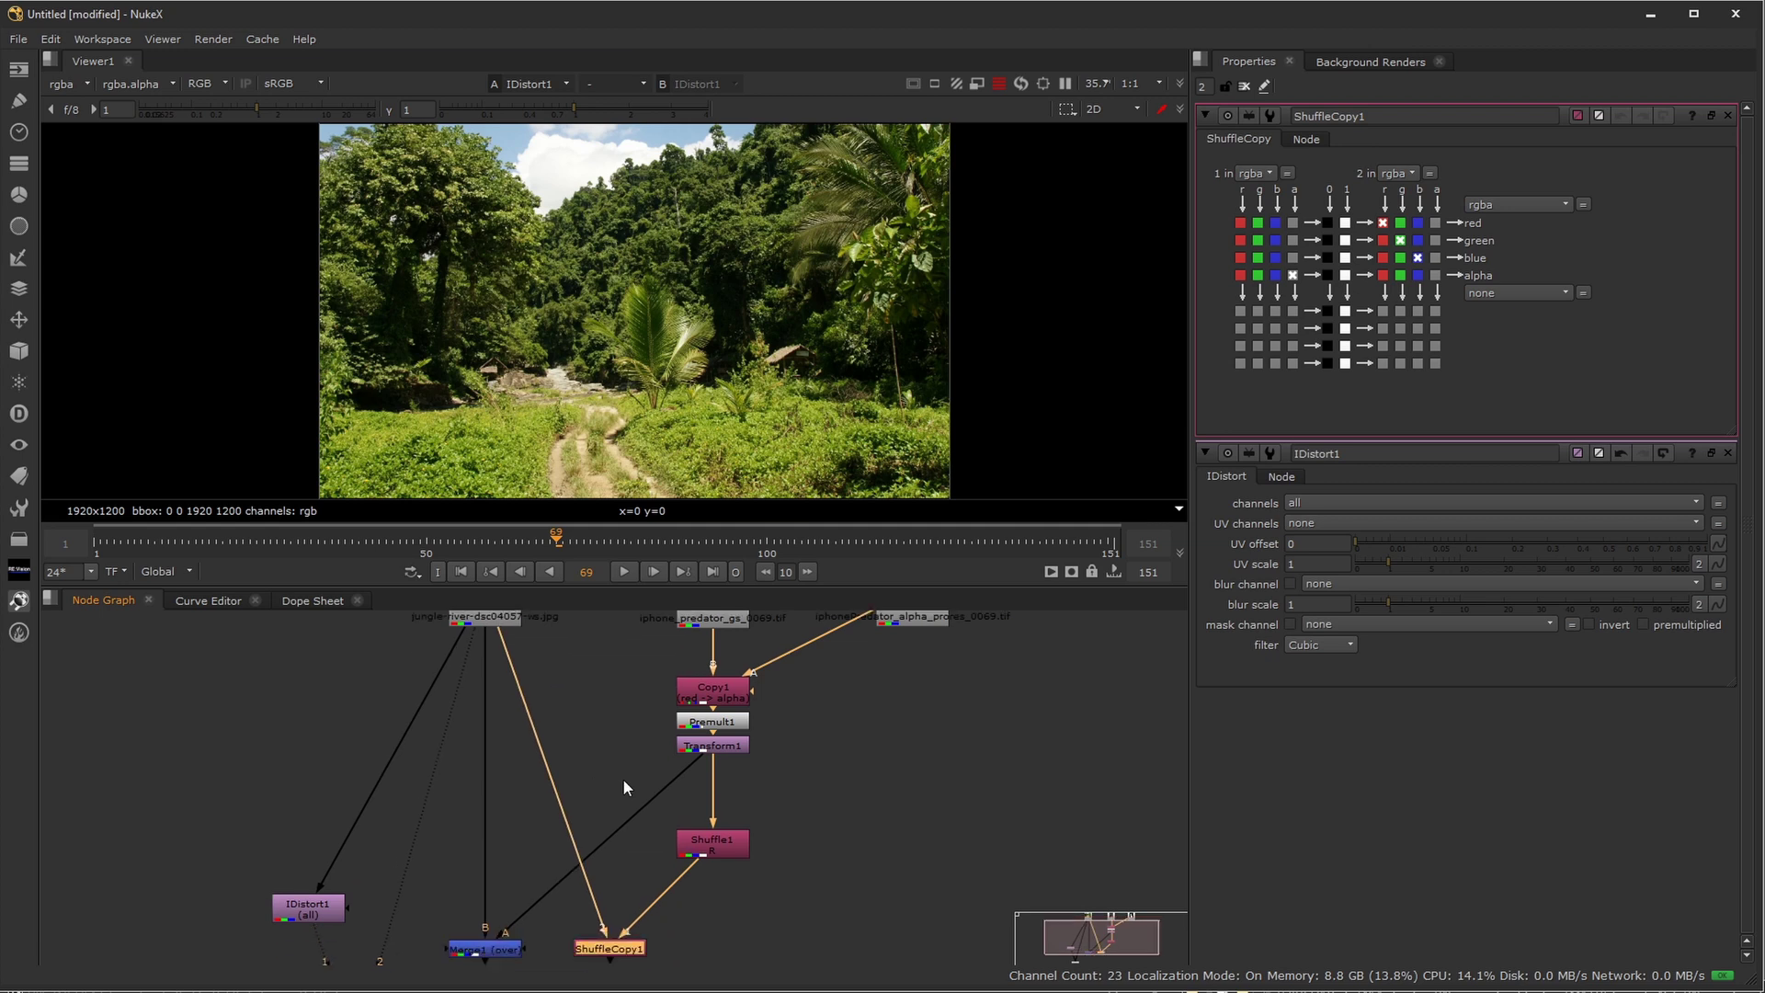
pyautogui.moveTo(572, 879); pyautogui.dragTo(587, 886)
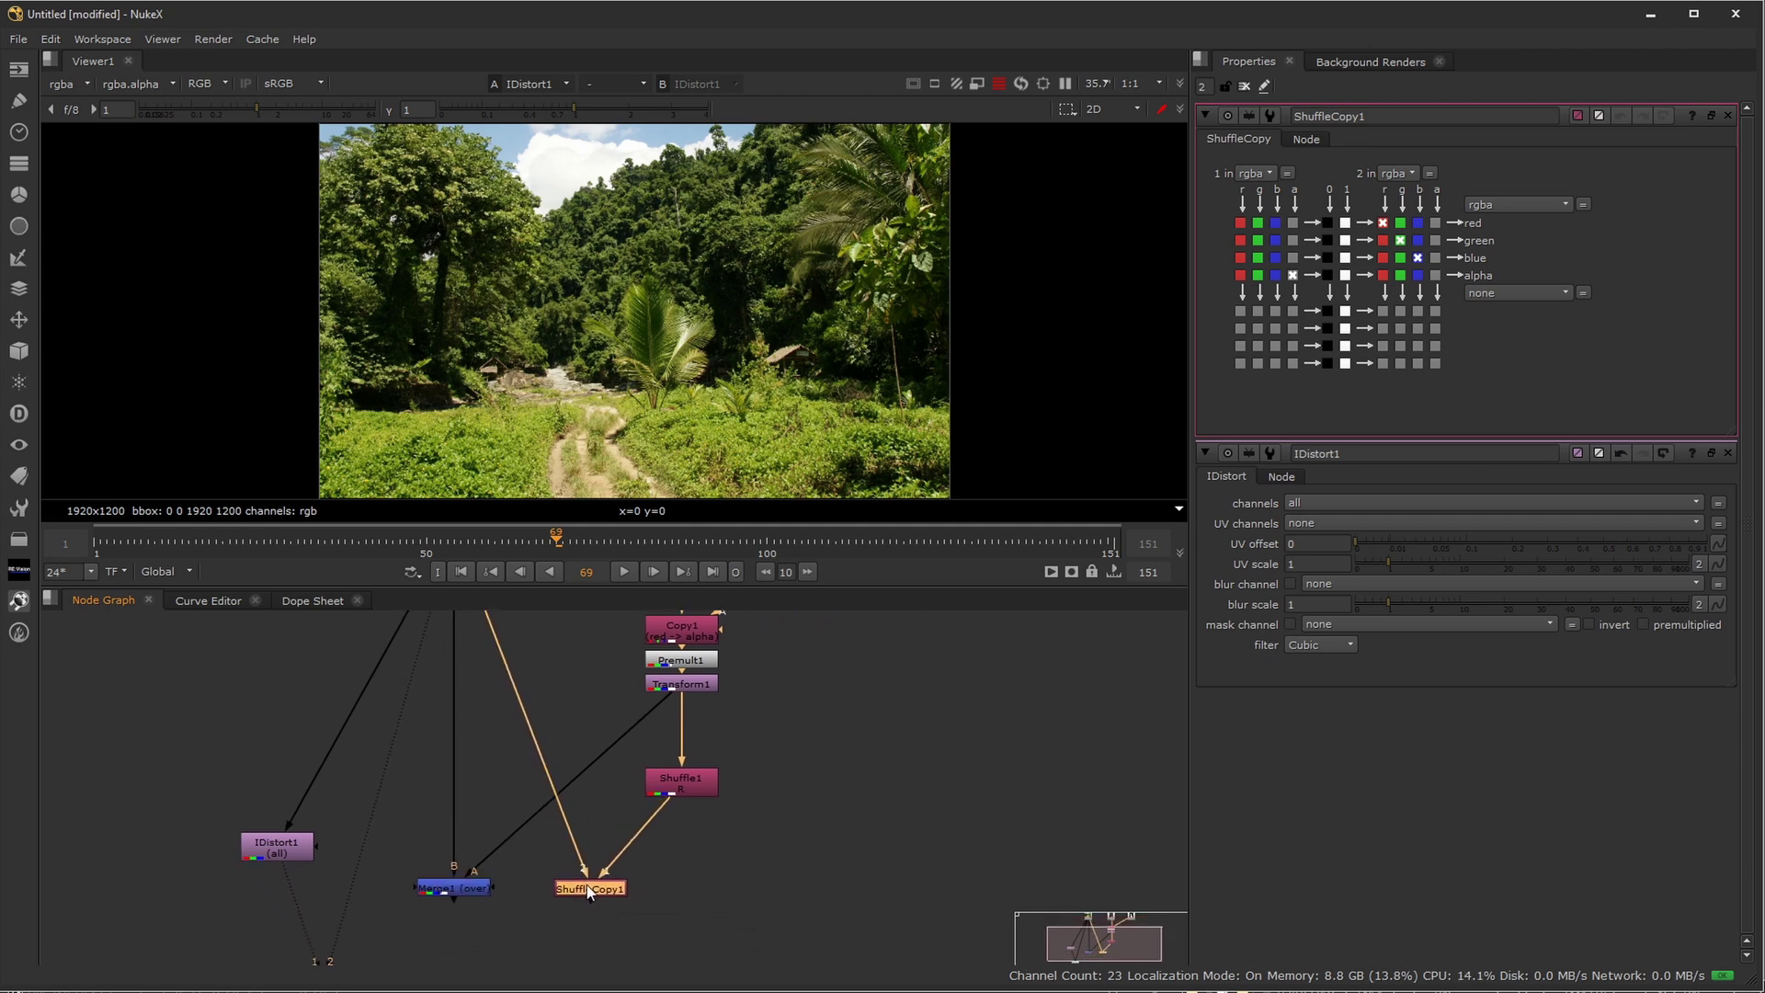
# Label ShuffleCopy1 as "UV creation", return to its channel settings, and adjust its position beside Merge1
pyautogui.click(1310, 143)
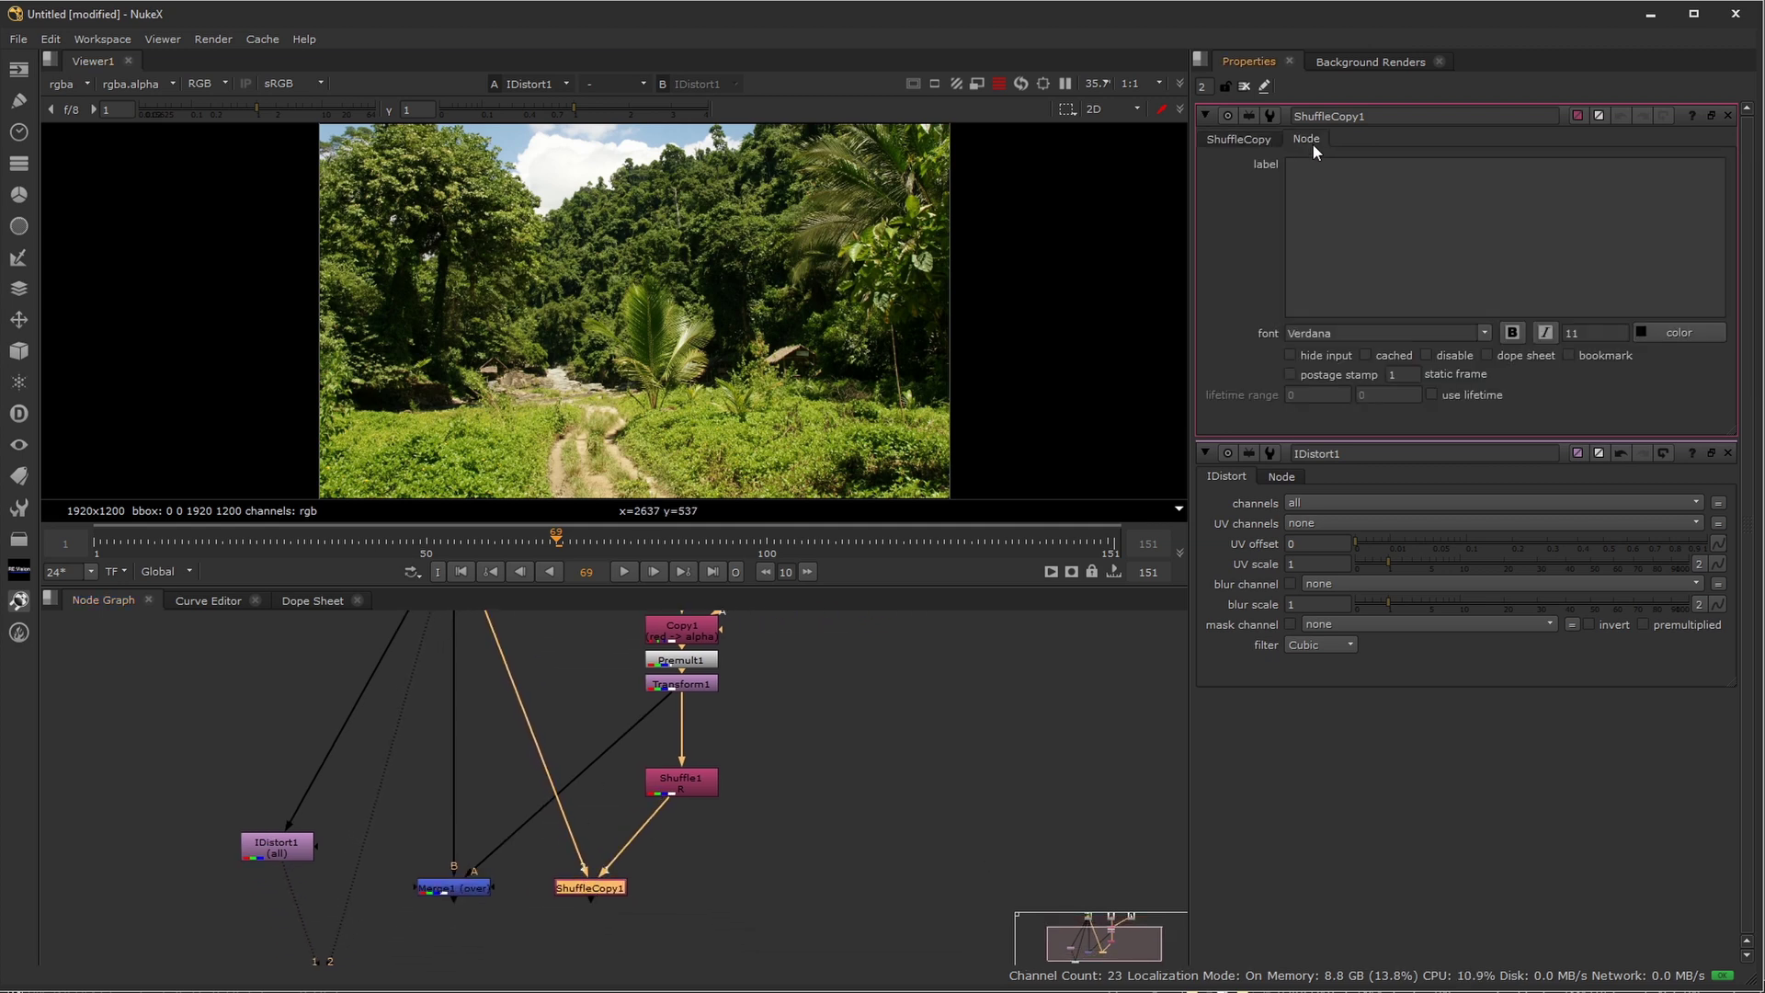
pyautogui.click(1321, 196)
pyautogui.write('UV creation')
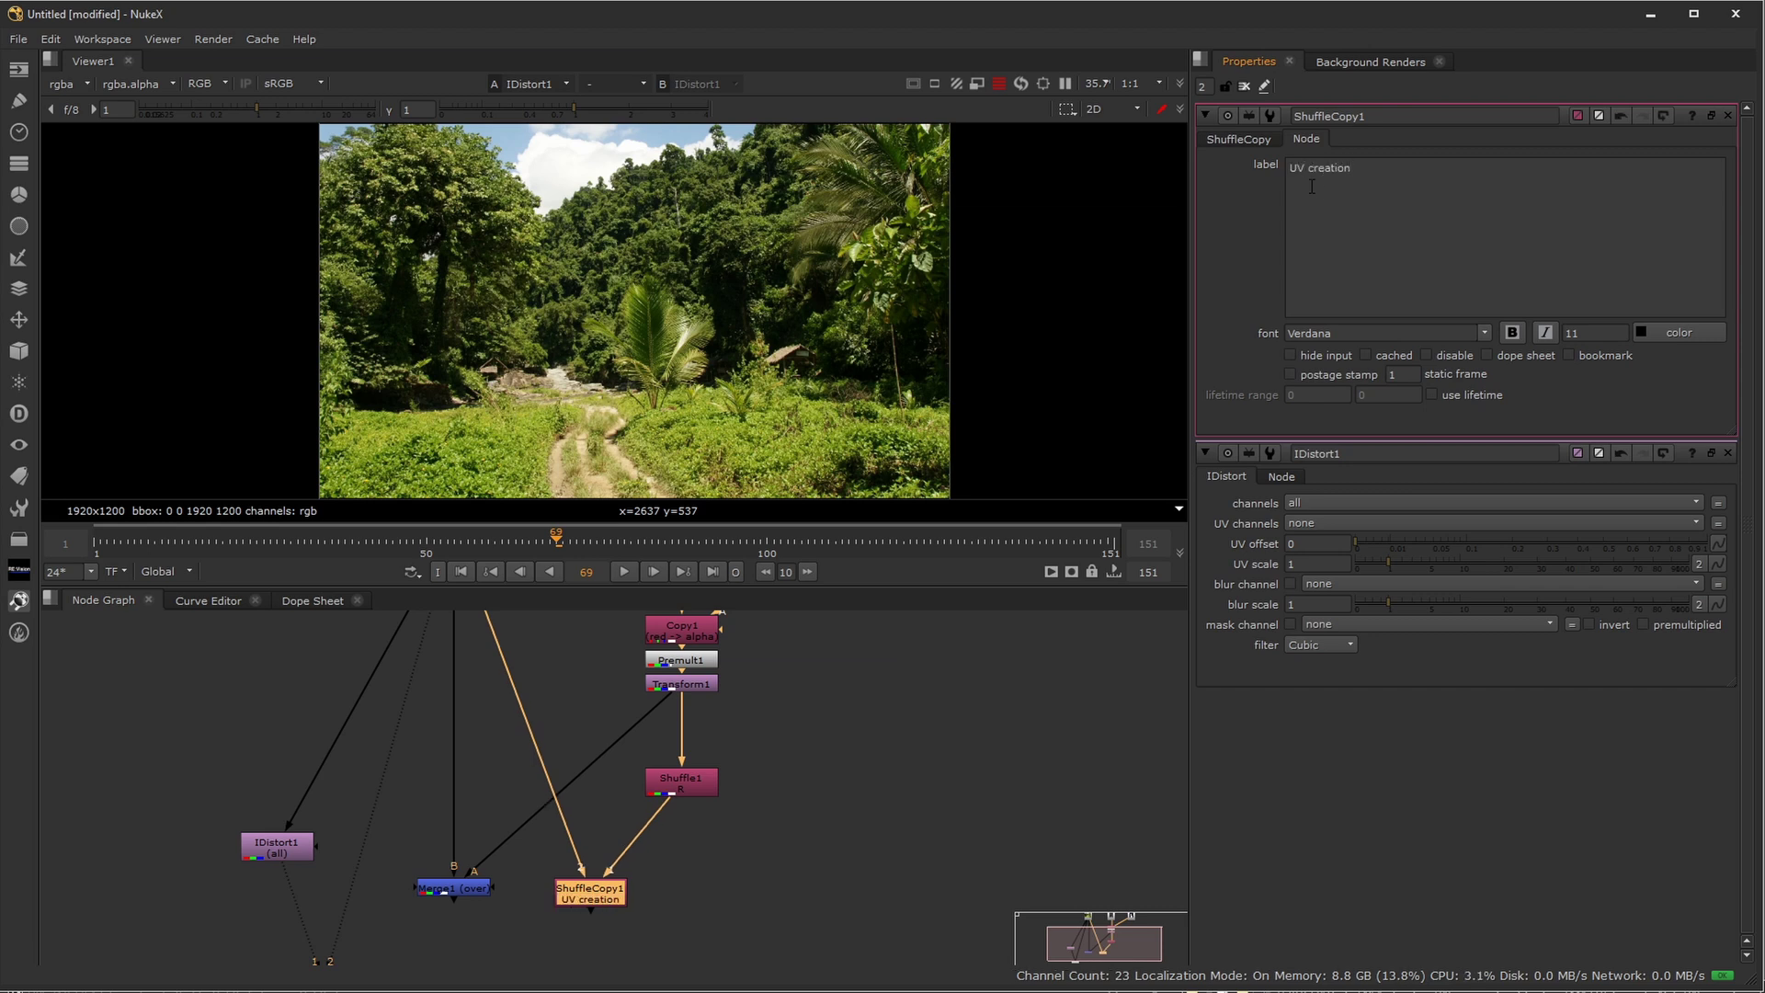
pyautogui.click(1238, 139)
pyautogui.moveTo(577, 892); pyautogui.dragTo(587, 886)
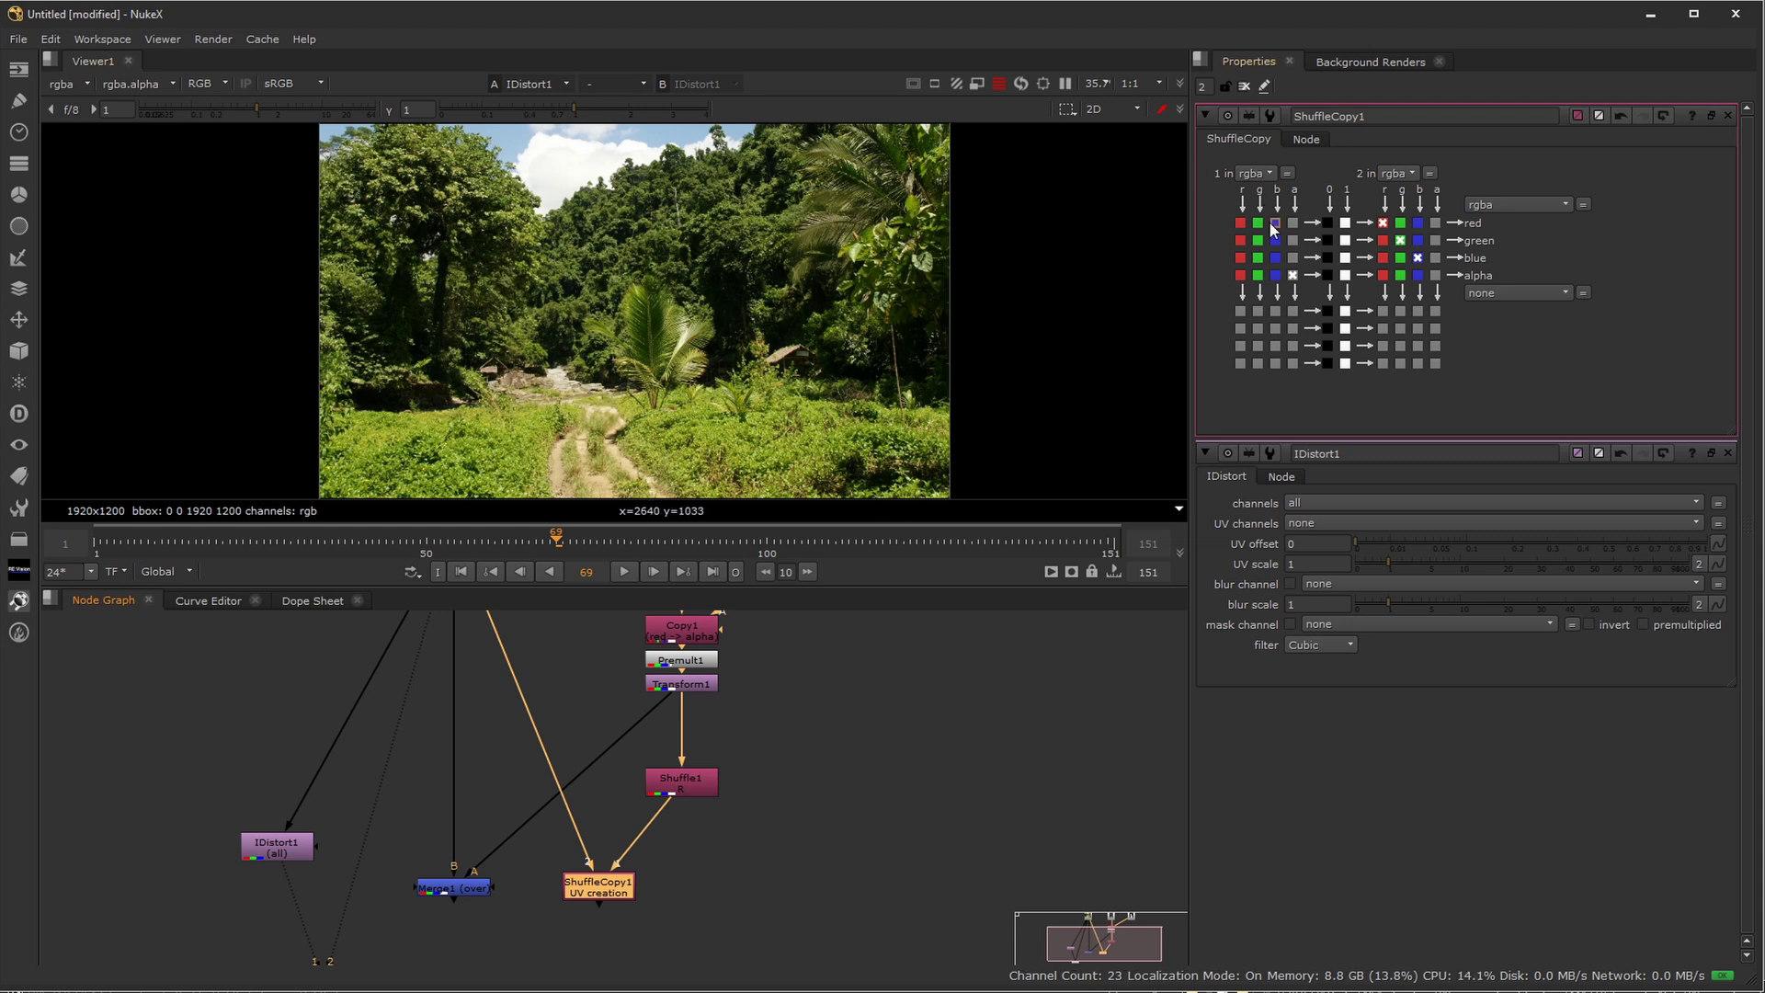
# Route the red channel of ShuffleCopy1's input 1 into both its red and green outputs
pyautogui.doubleClick(685, 788)
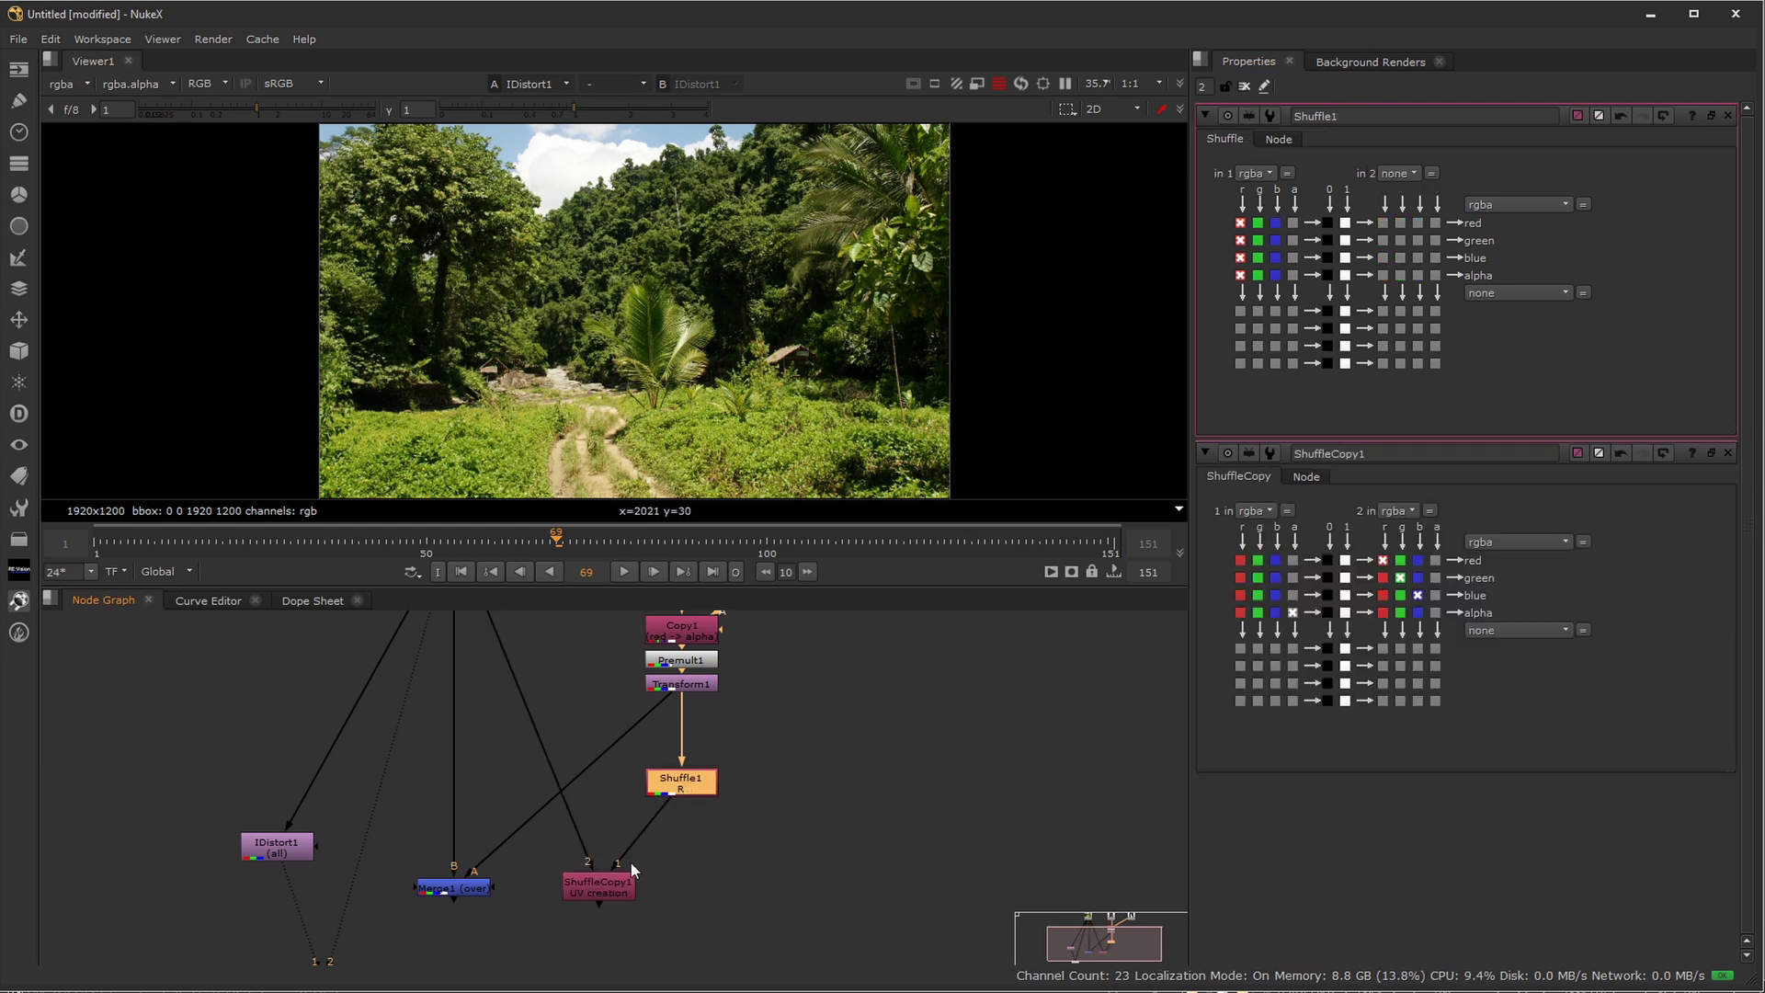
pyautogui.doubleClick(610, 884)
pyautogui.click(1241, 223)
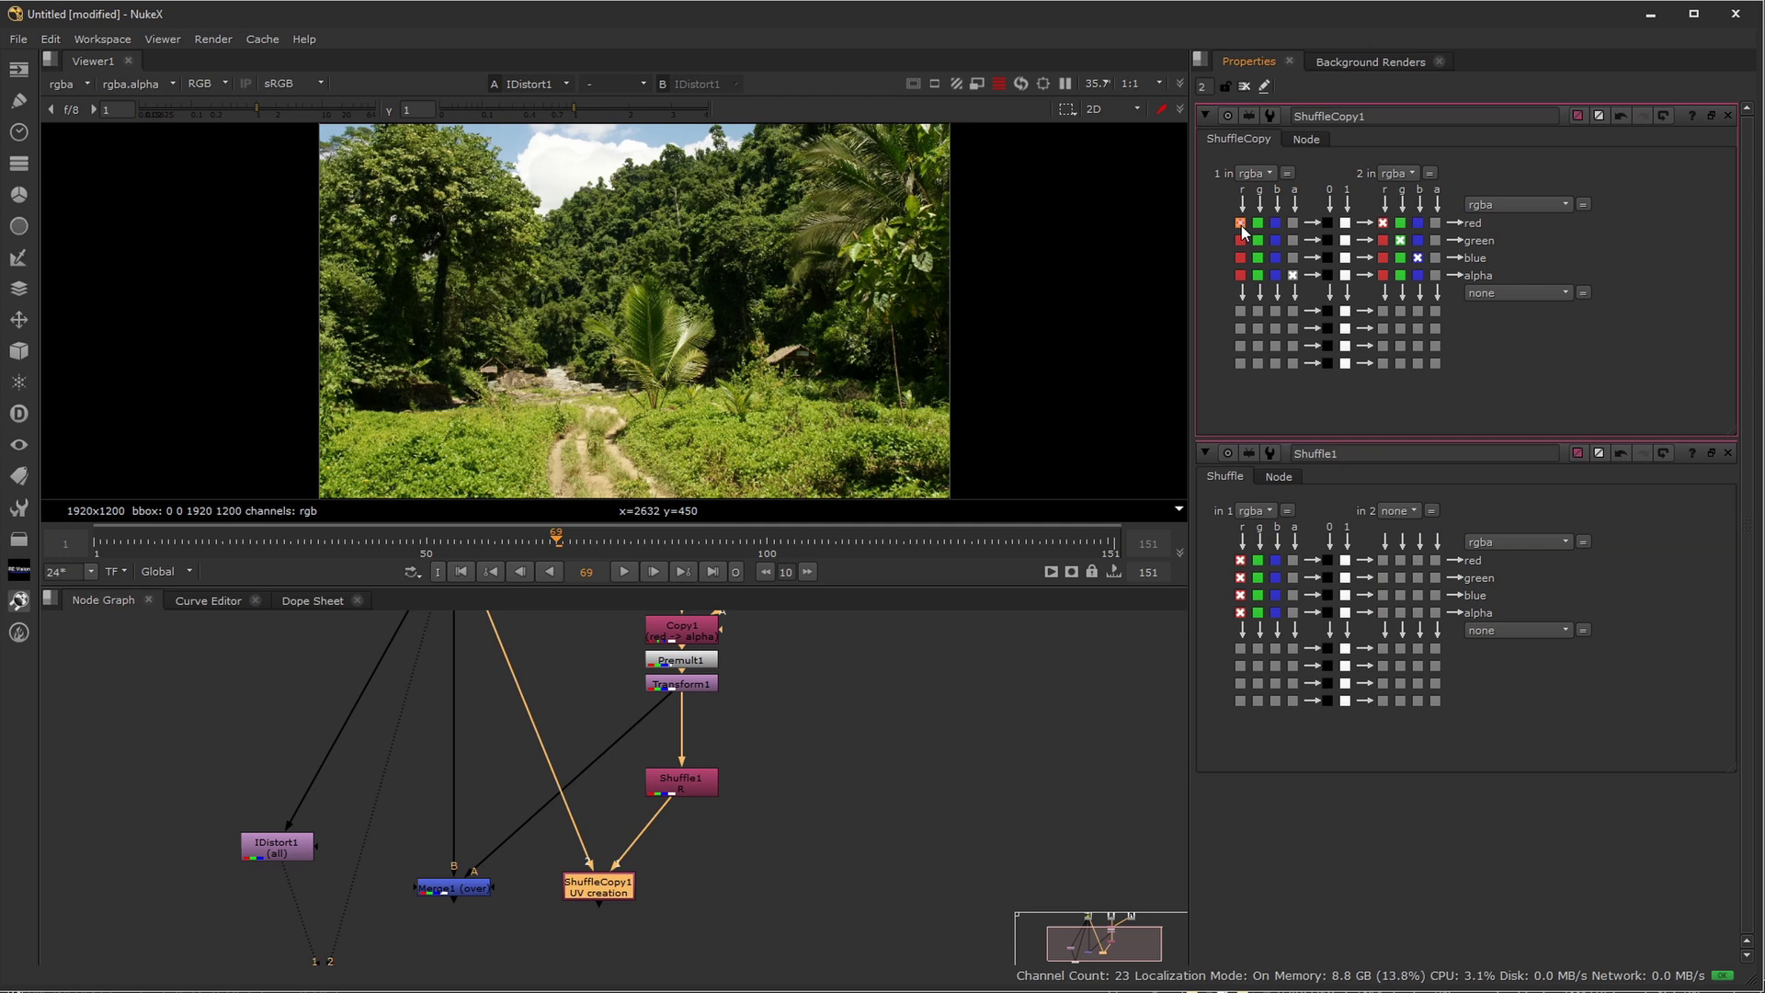
pyautogui.click(1241, 241)
# Create a new output layer for ShuffleCopy1 named distort, with the channels distort.u and distort.v
pyautogui.click(1521, 205)
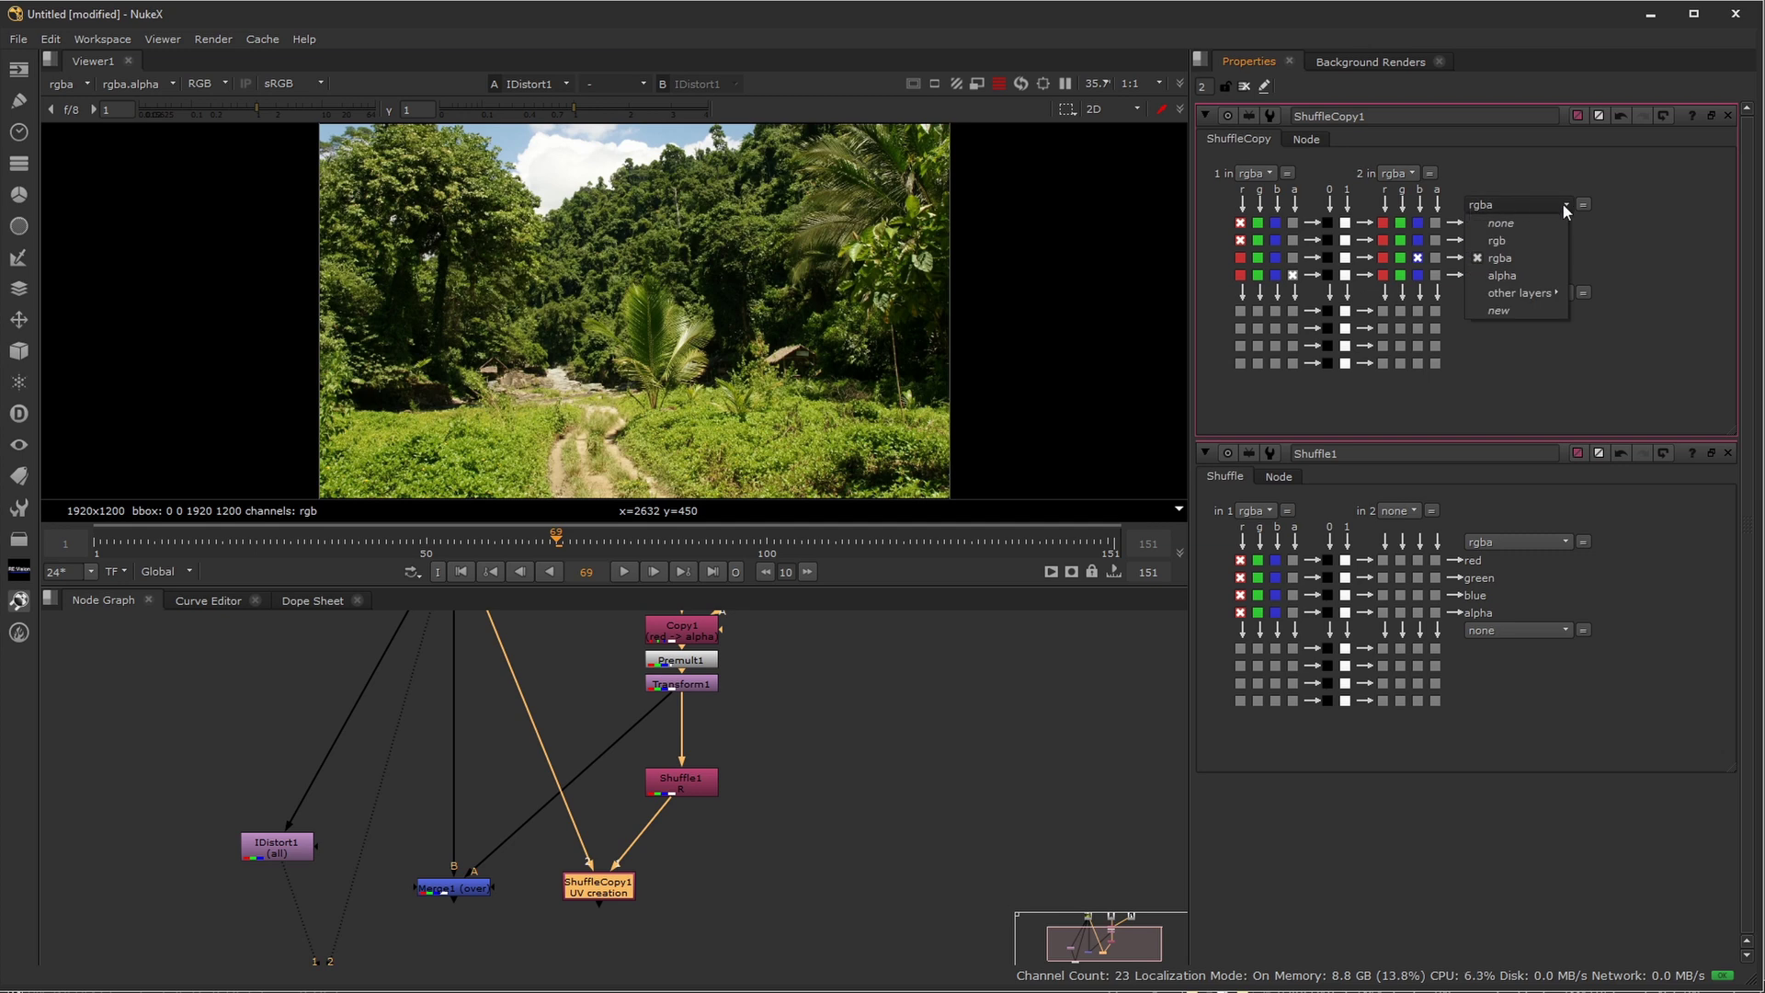
pyautogui.click(1499, 310)
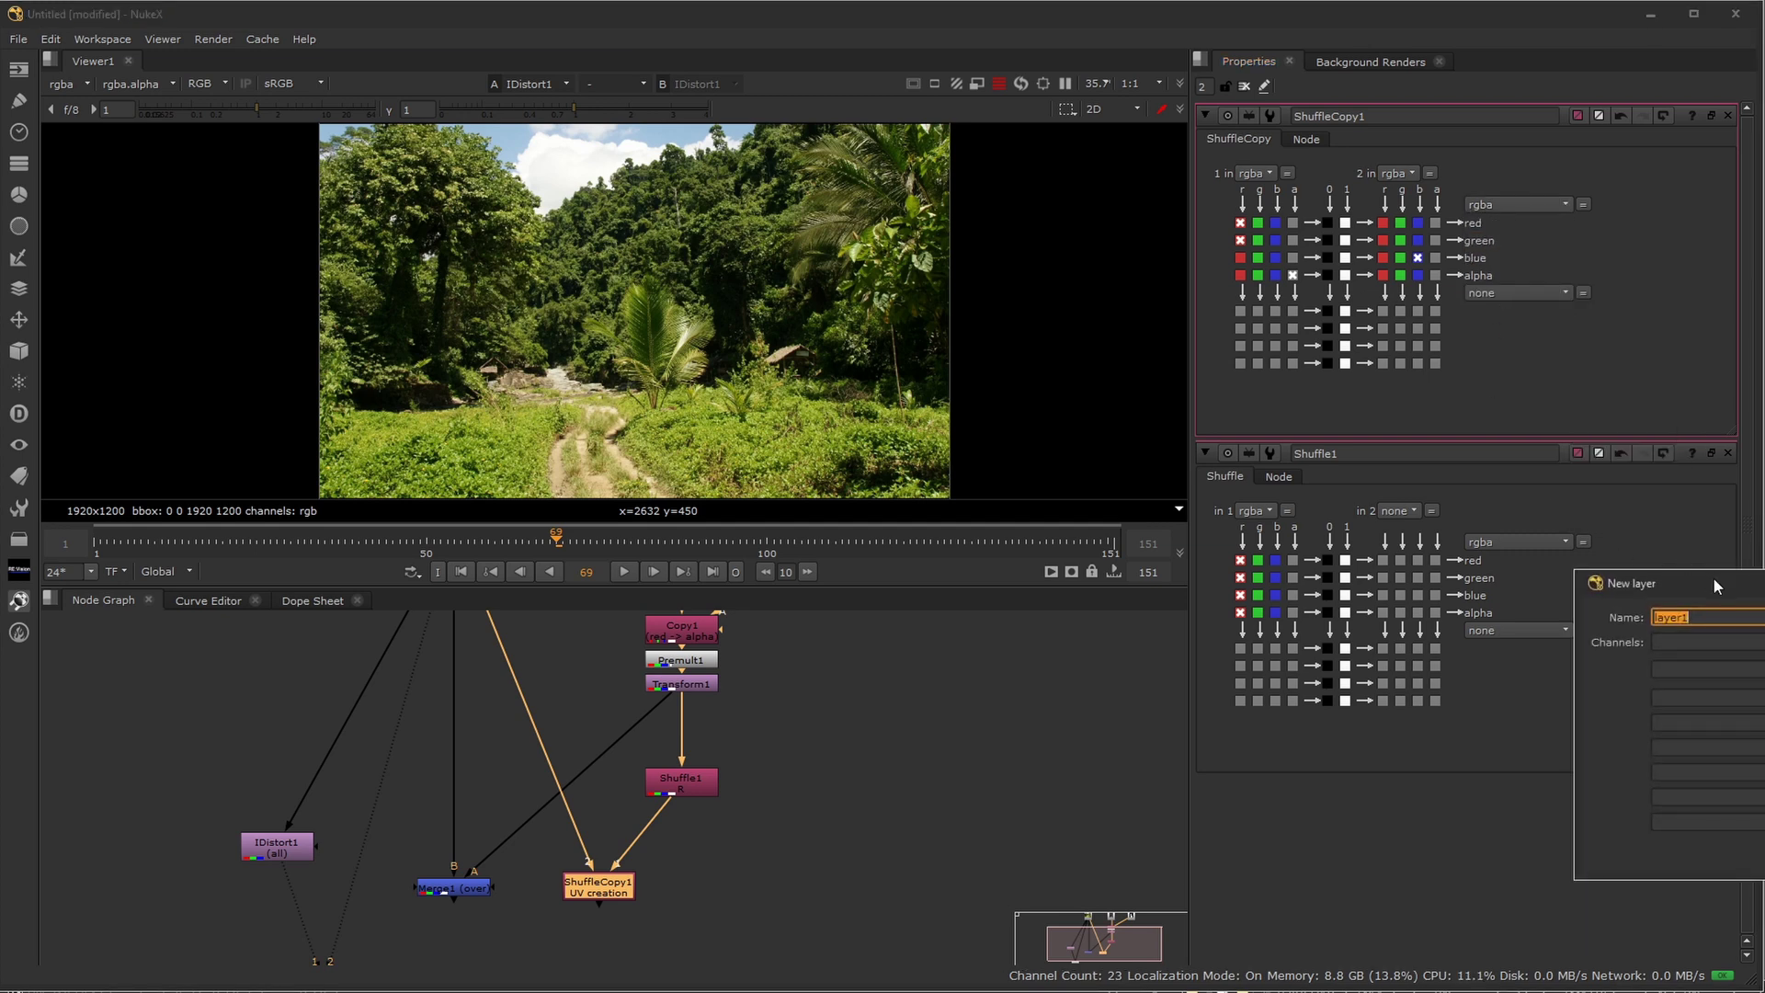
pyautogui.moveTo(1712, 582); pyautogui.dragTo(1033, 451)
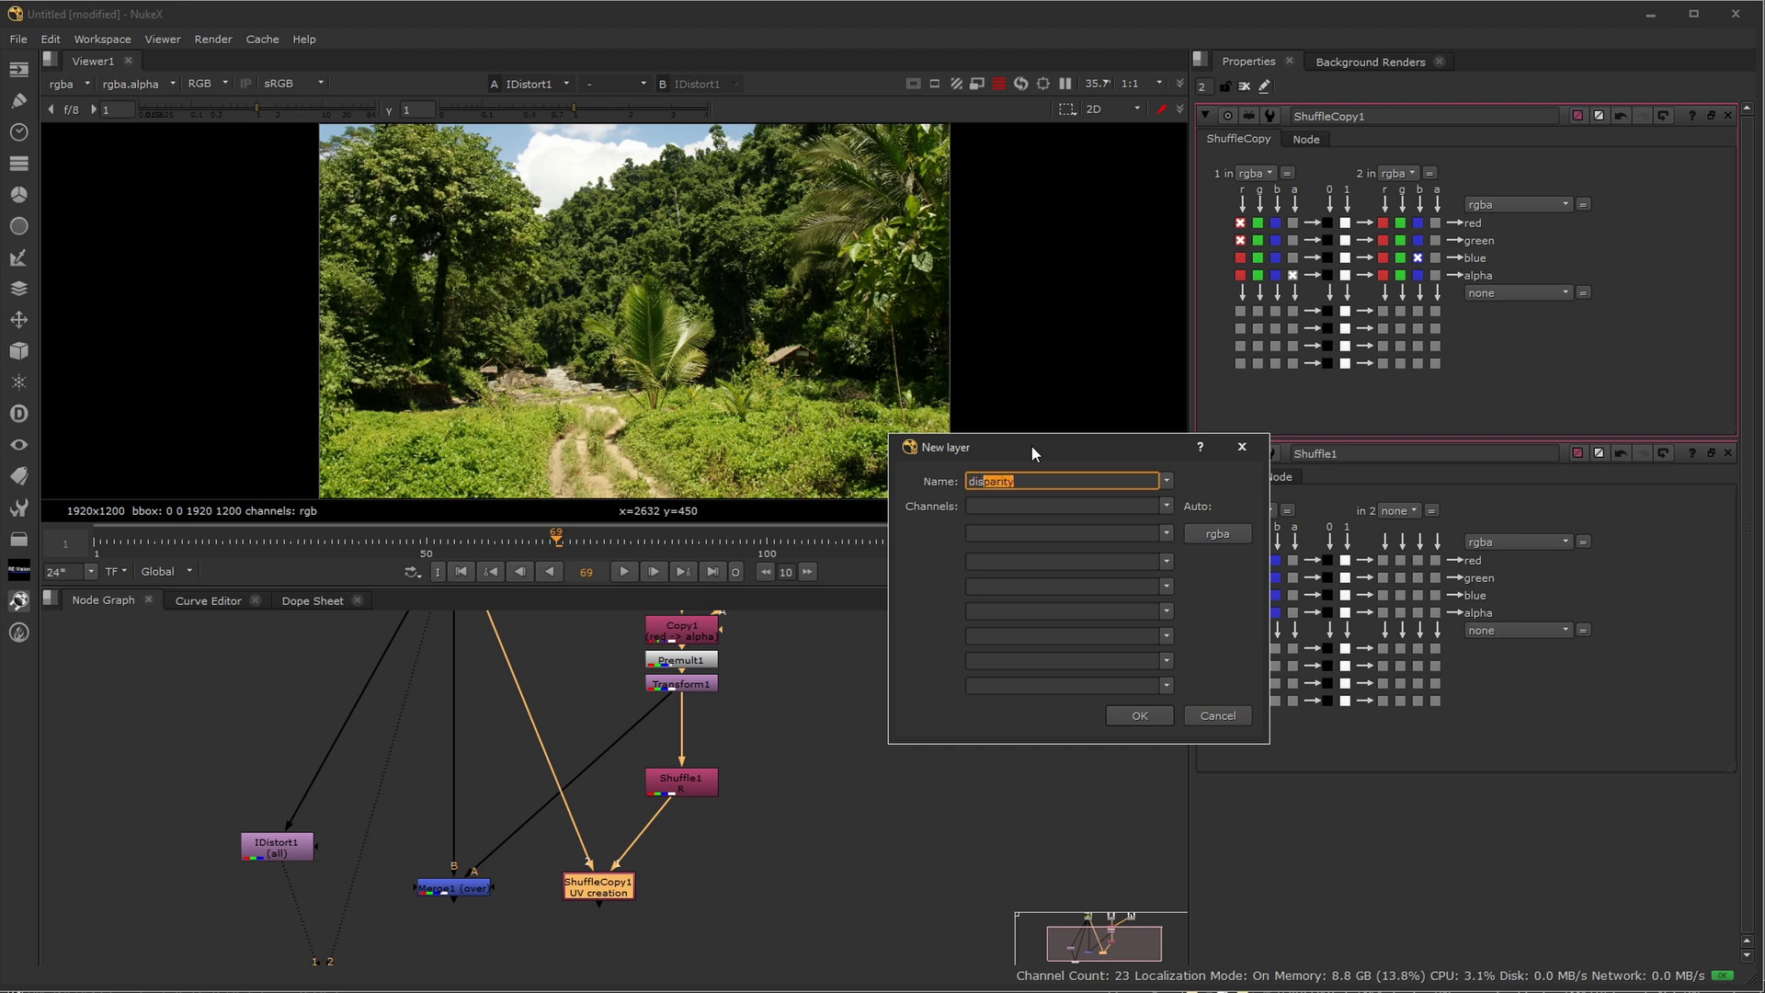
pyautogui.press('Tab')
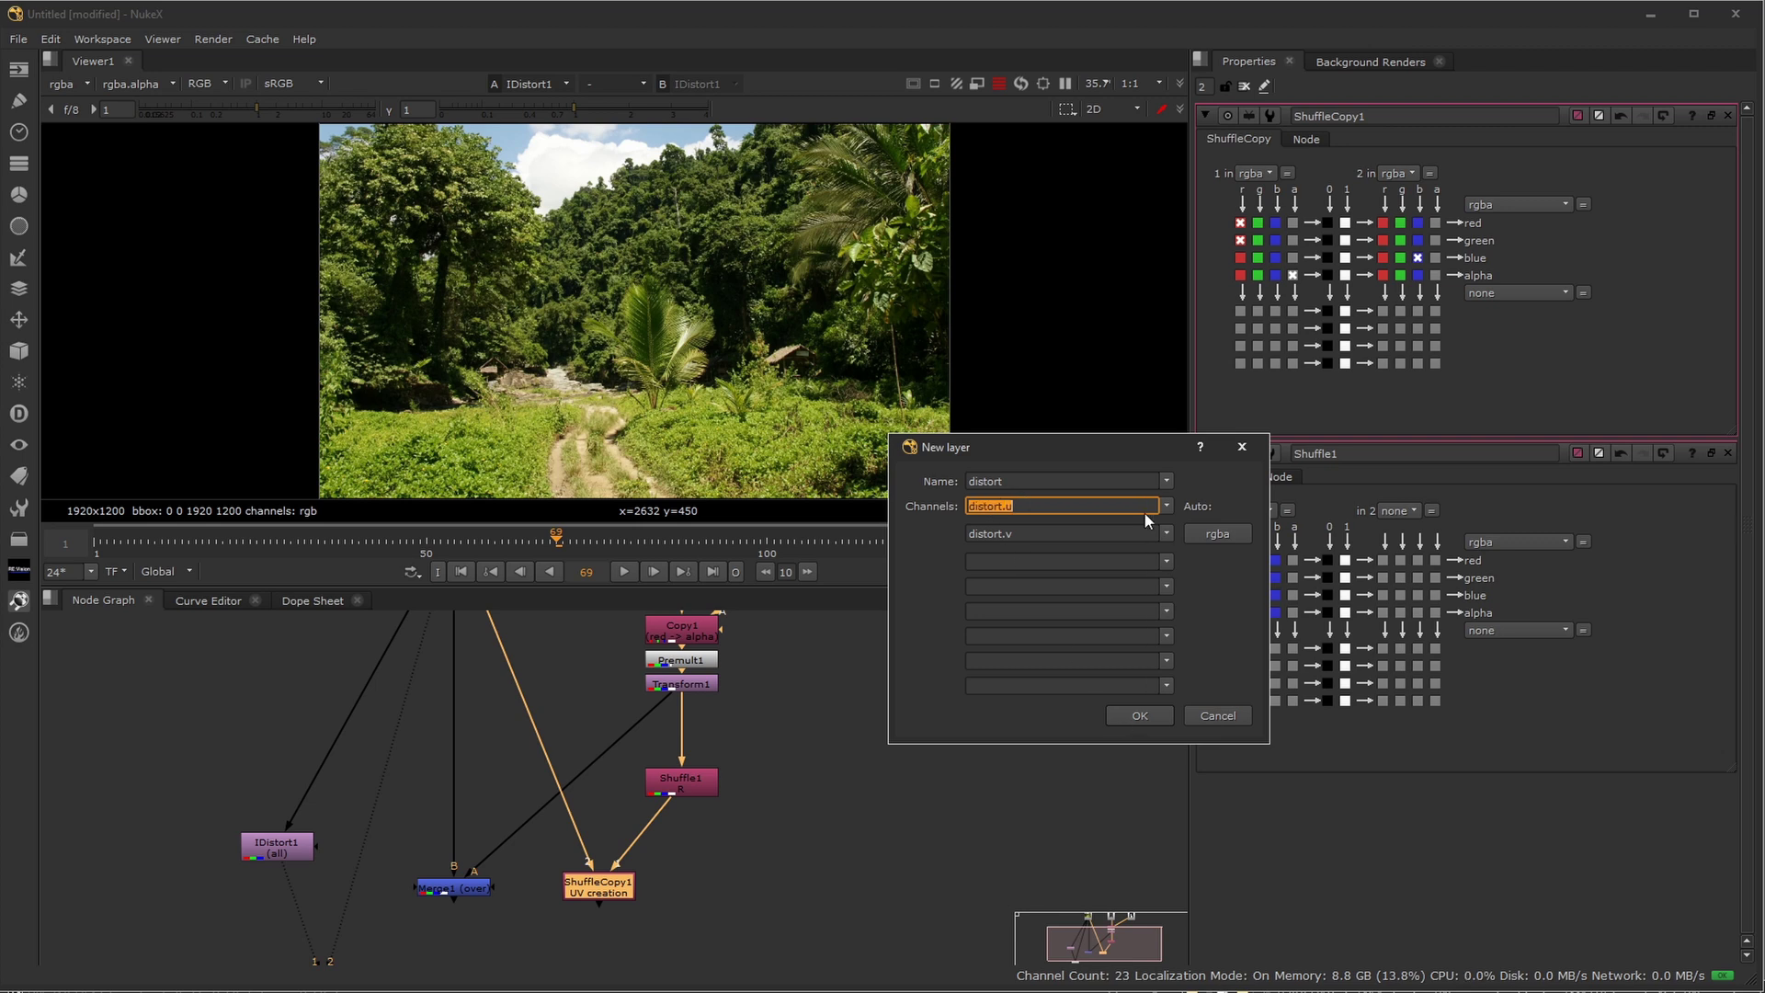
pyautogui.click(1138, 716)
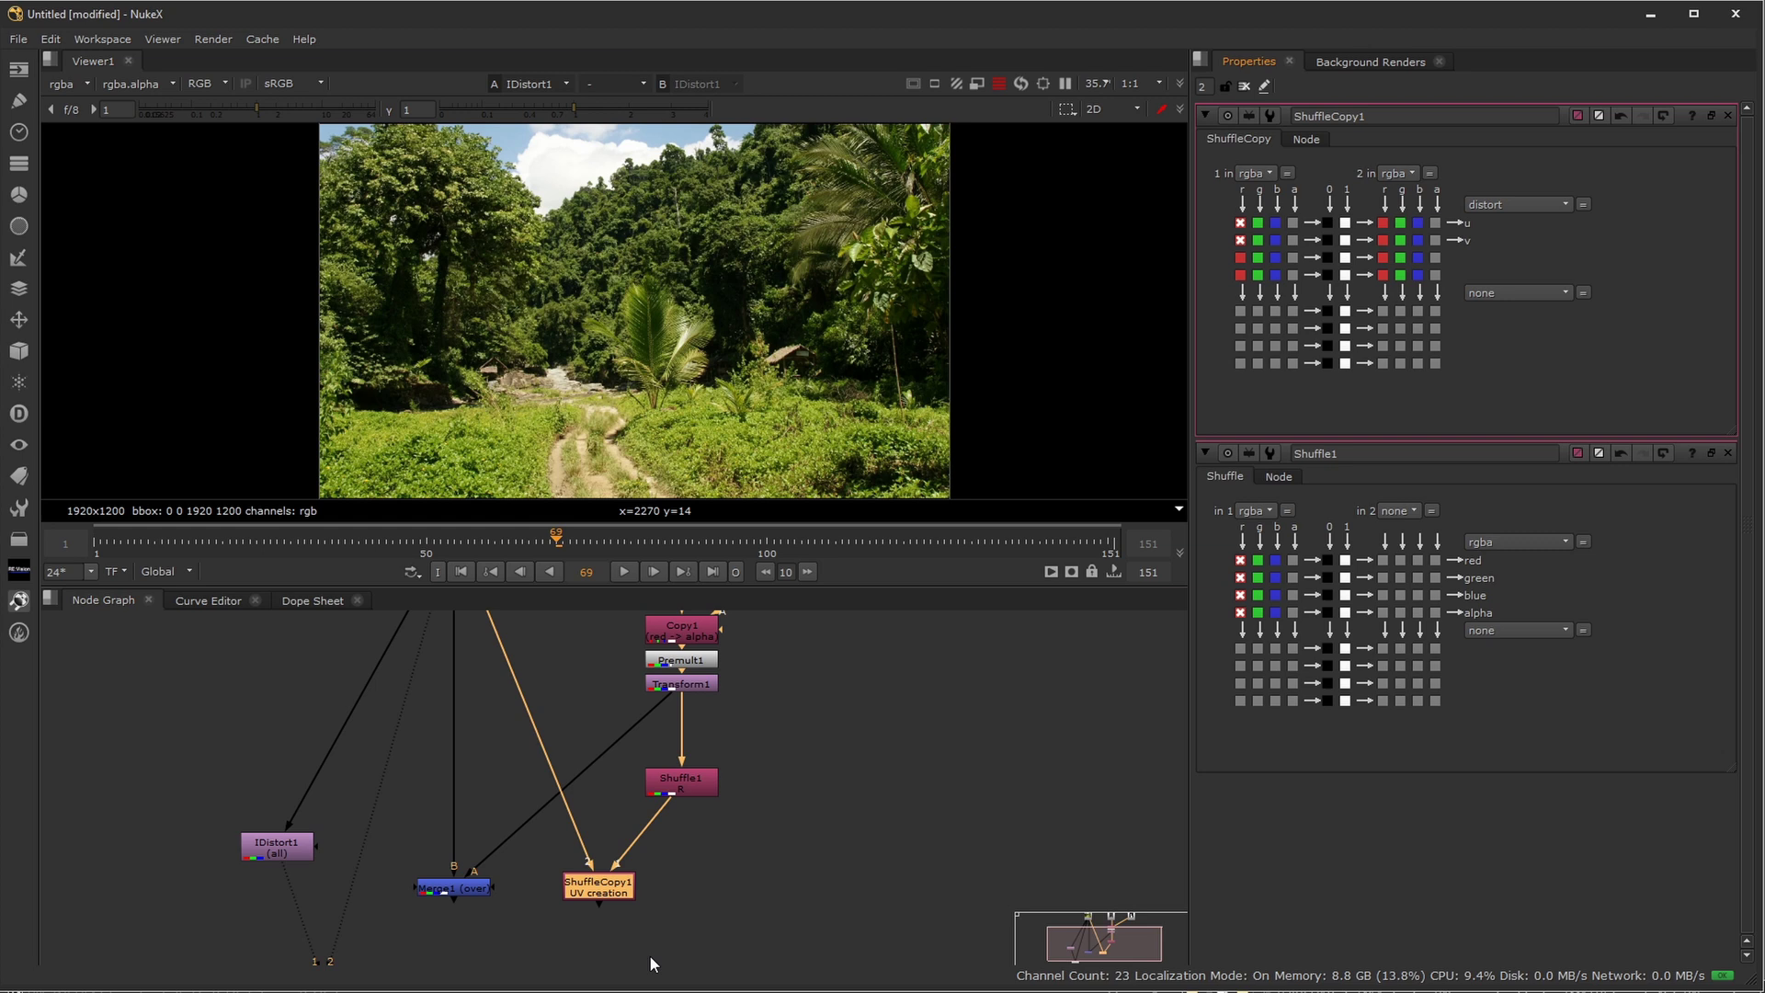
# Disconnect IDistort1 from the Read3 background and attach it directly below ShuffleCopy1
pyautogui.moveTo(609, 888); pyautogui.dragTo(609, 886)
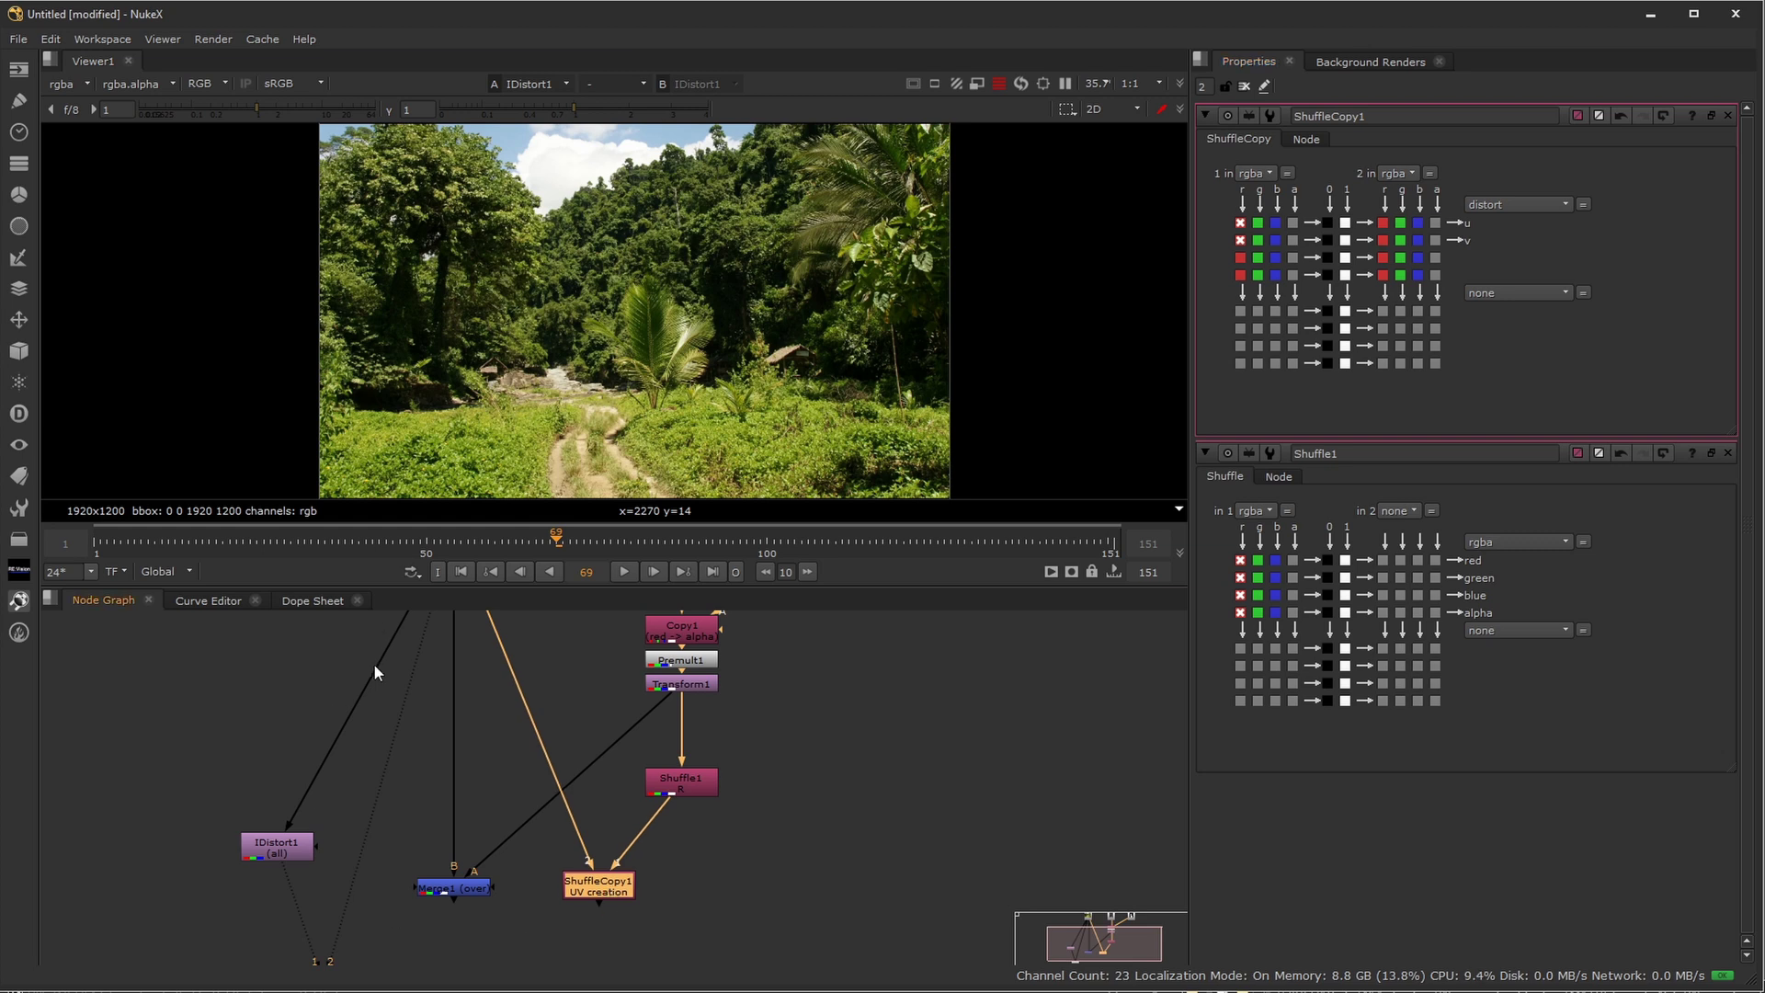
pyautogui.moveTo(376, 666); pyautogui.dragTo(389, 730, button='middle')
pyautogui.moveTo(416, 697); pyautogui.dragTo(342, 831)
pyautogui.moveTo(271, 950); pyautogui.dragTo(204, 820, button='middle')
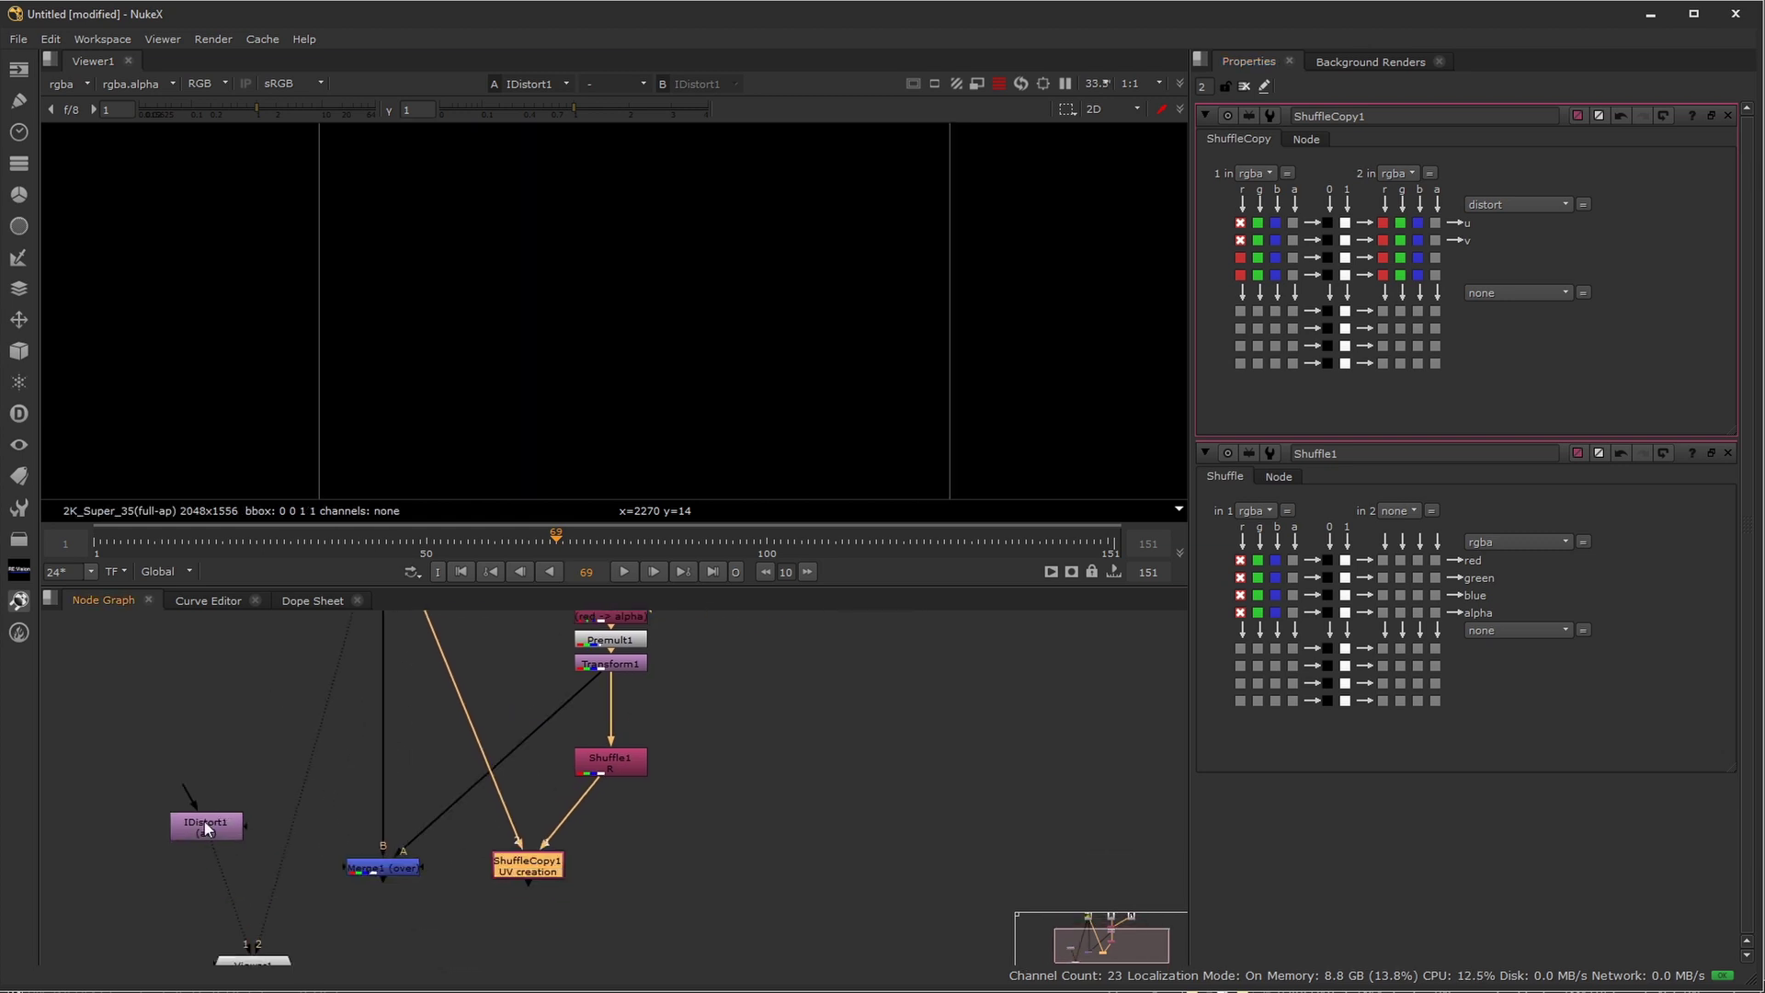
pyautogui.moveTo(204, 820); pyautogui.dragTo(526, 869)
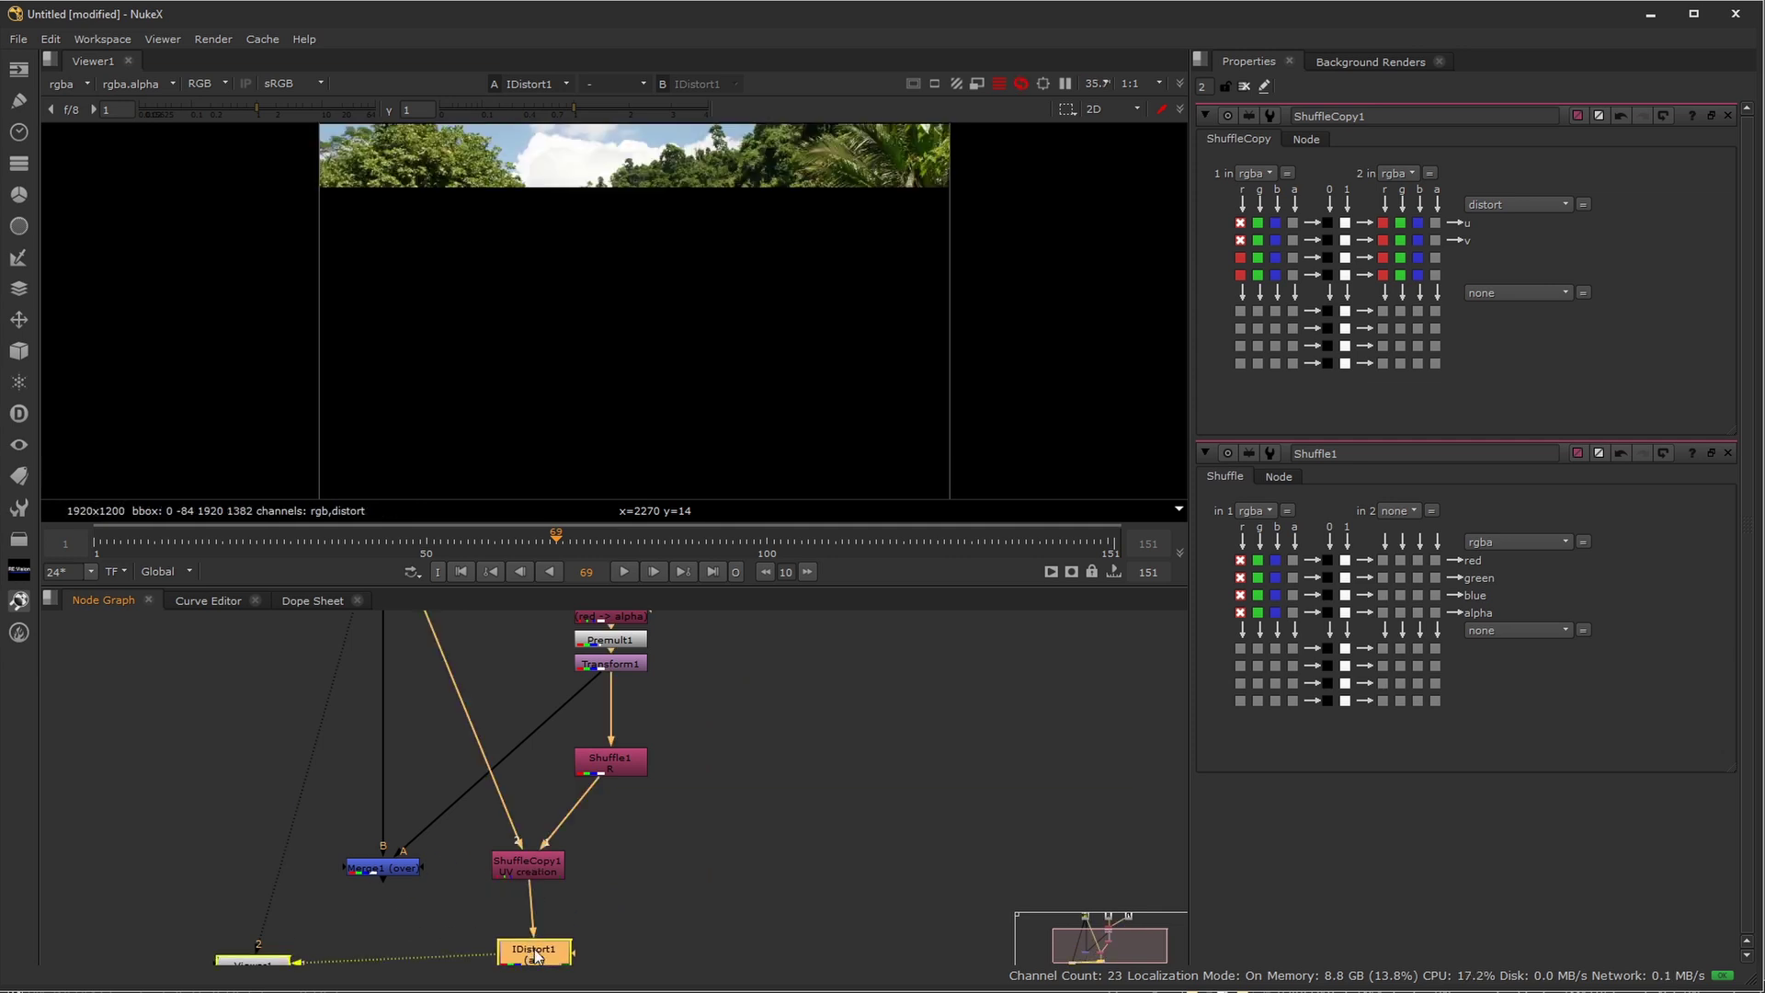
pyautogui.moveTo(533, 953); pyautogui.dragTo(527, 912)
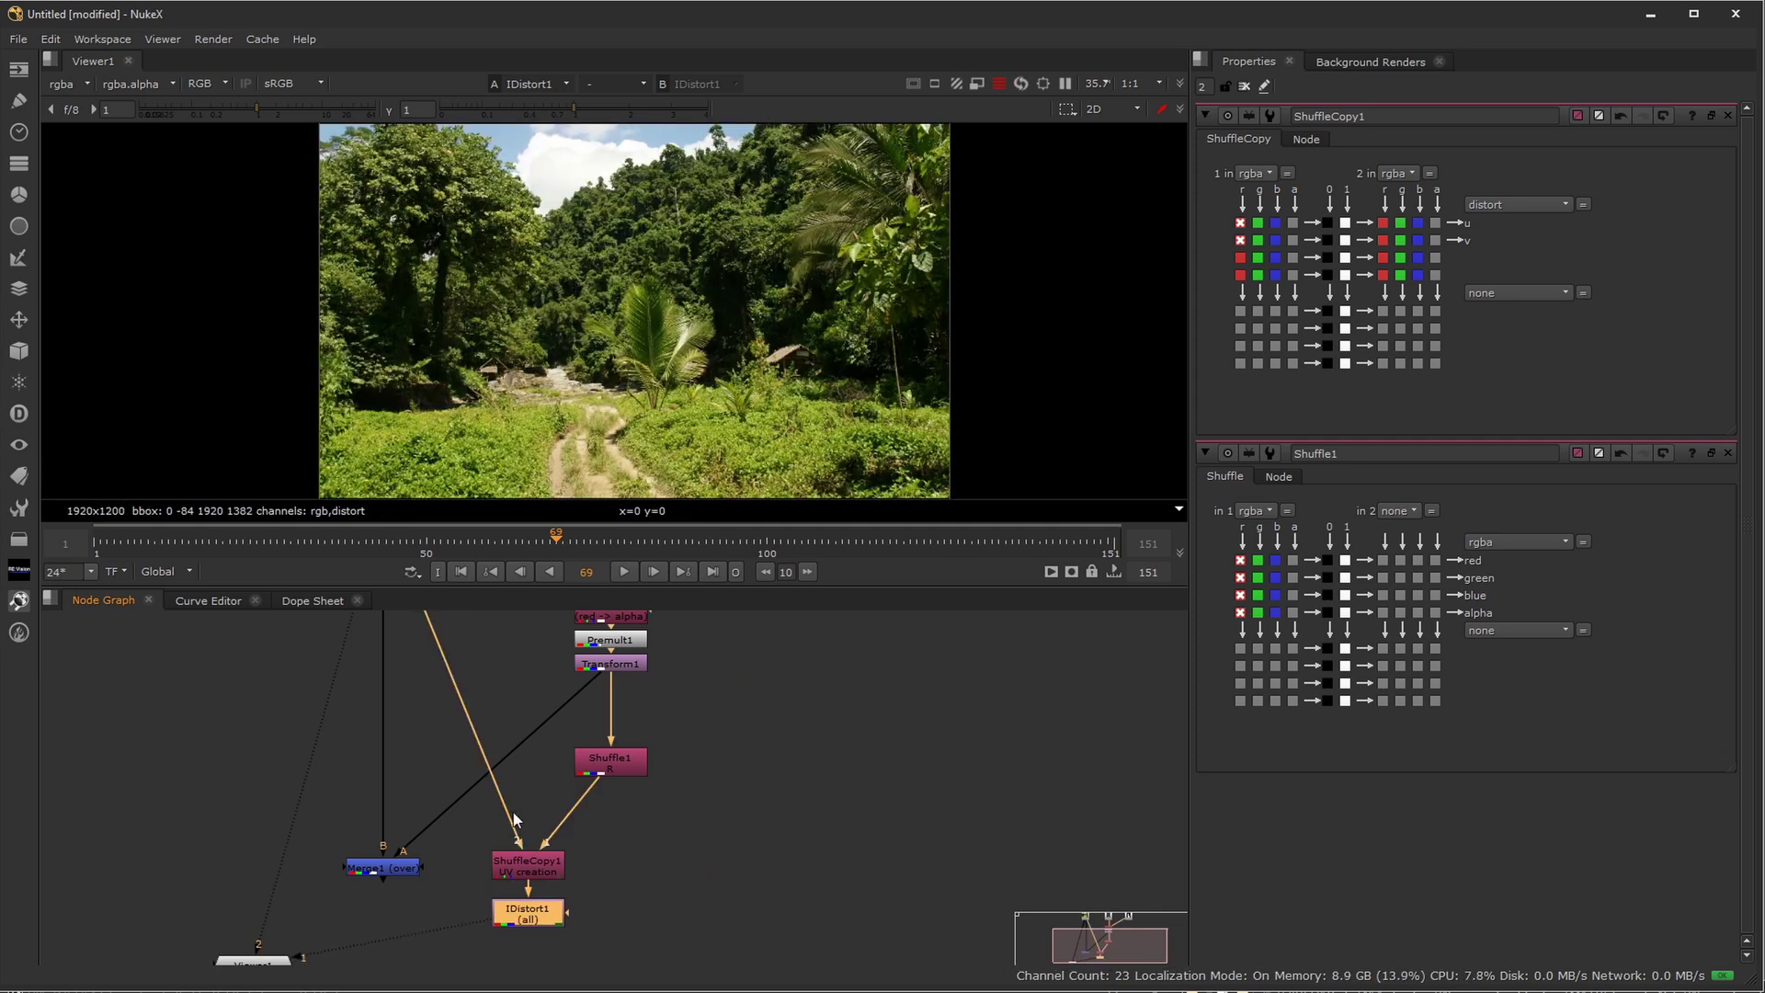
pyautogui.moveTo(475, 709); pyautogui.dragTo(502, 804, button='middle')
pyautogui.press('space')
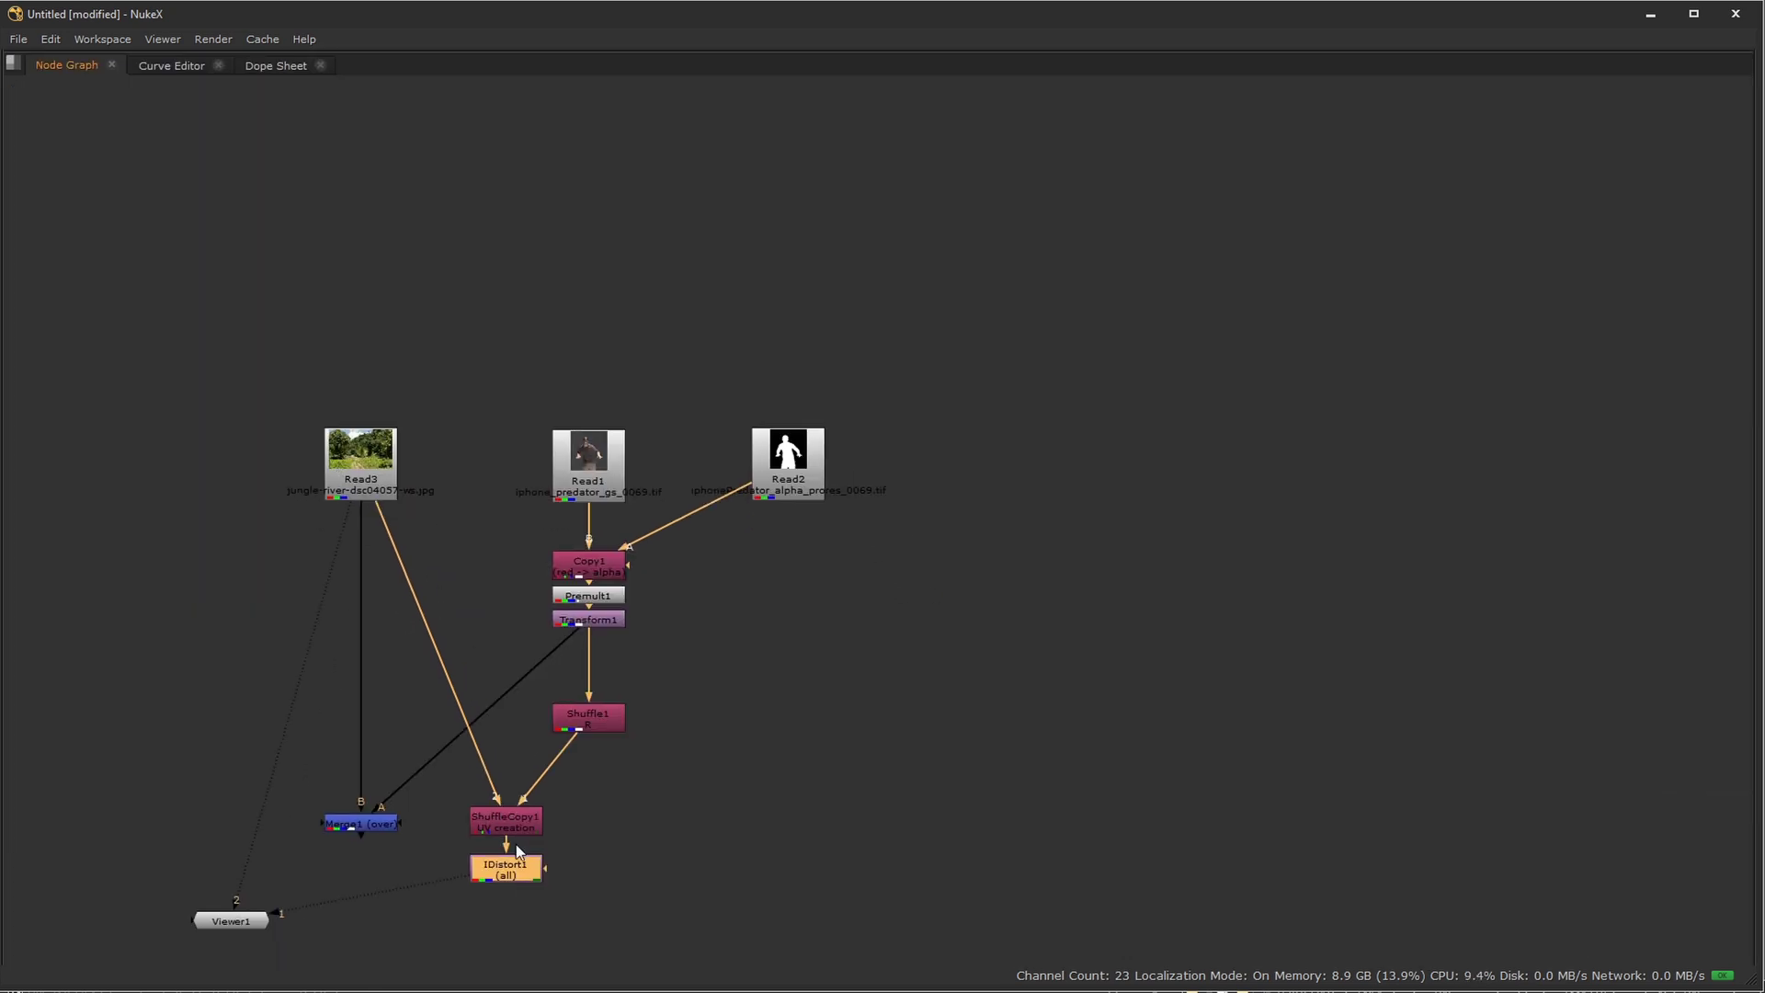
pyautogui.press('space')
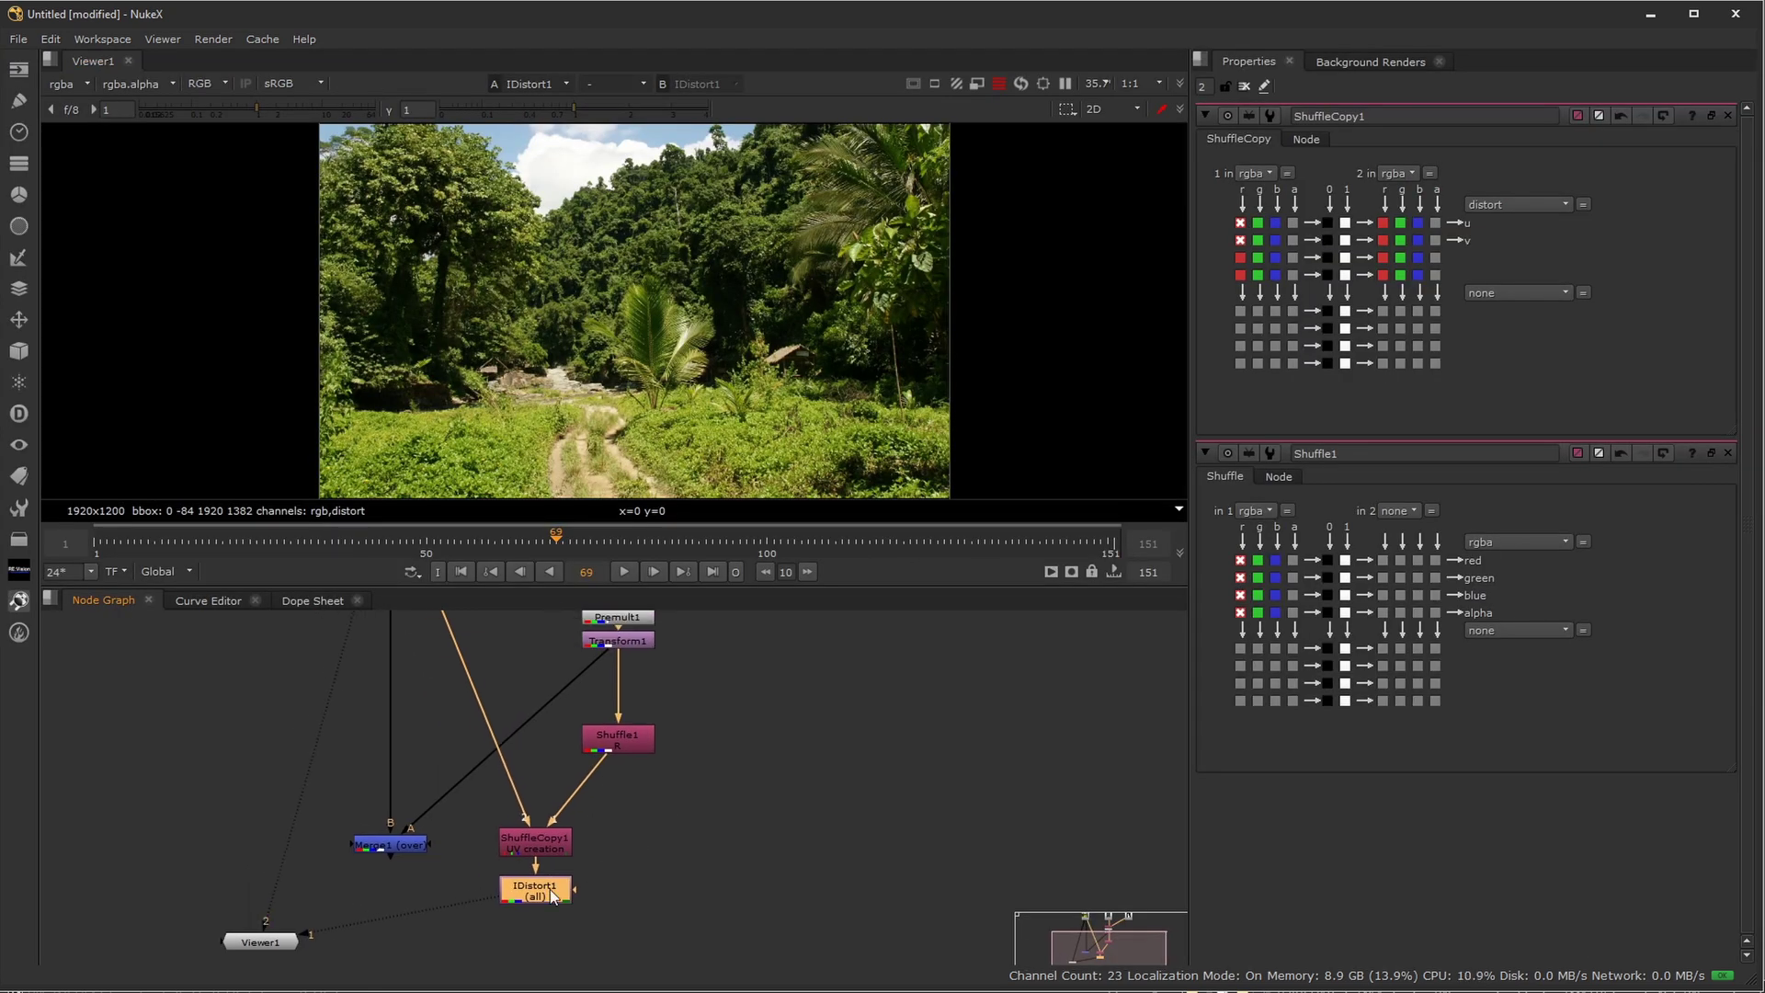
# Set IDistort1 to affect the rgb channels, use distort as UV channels, and apply a UV scale of 100
pyautogui.doubleClick(550, 885)
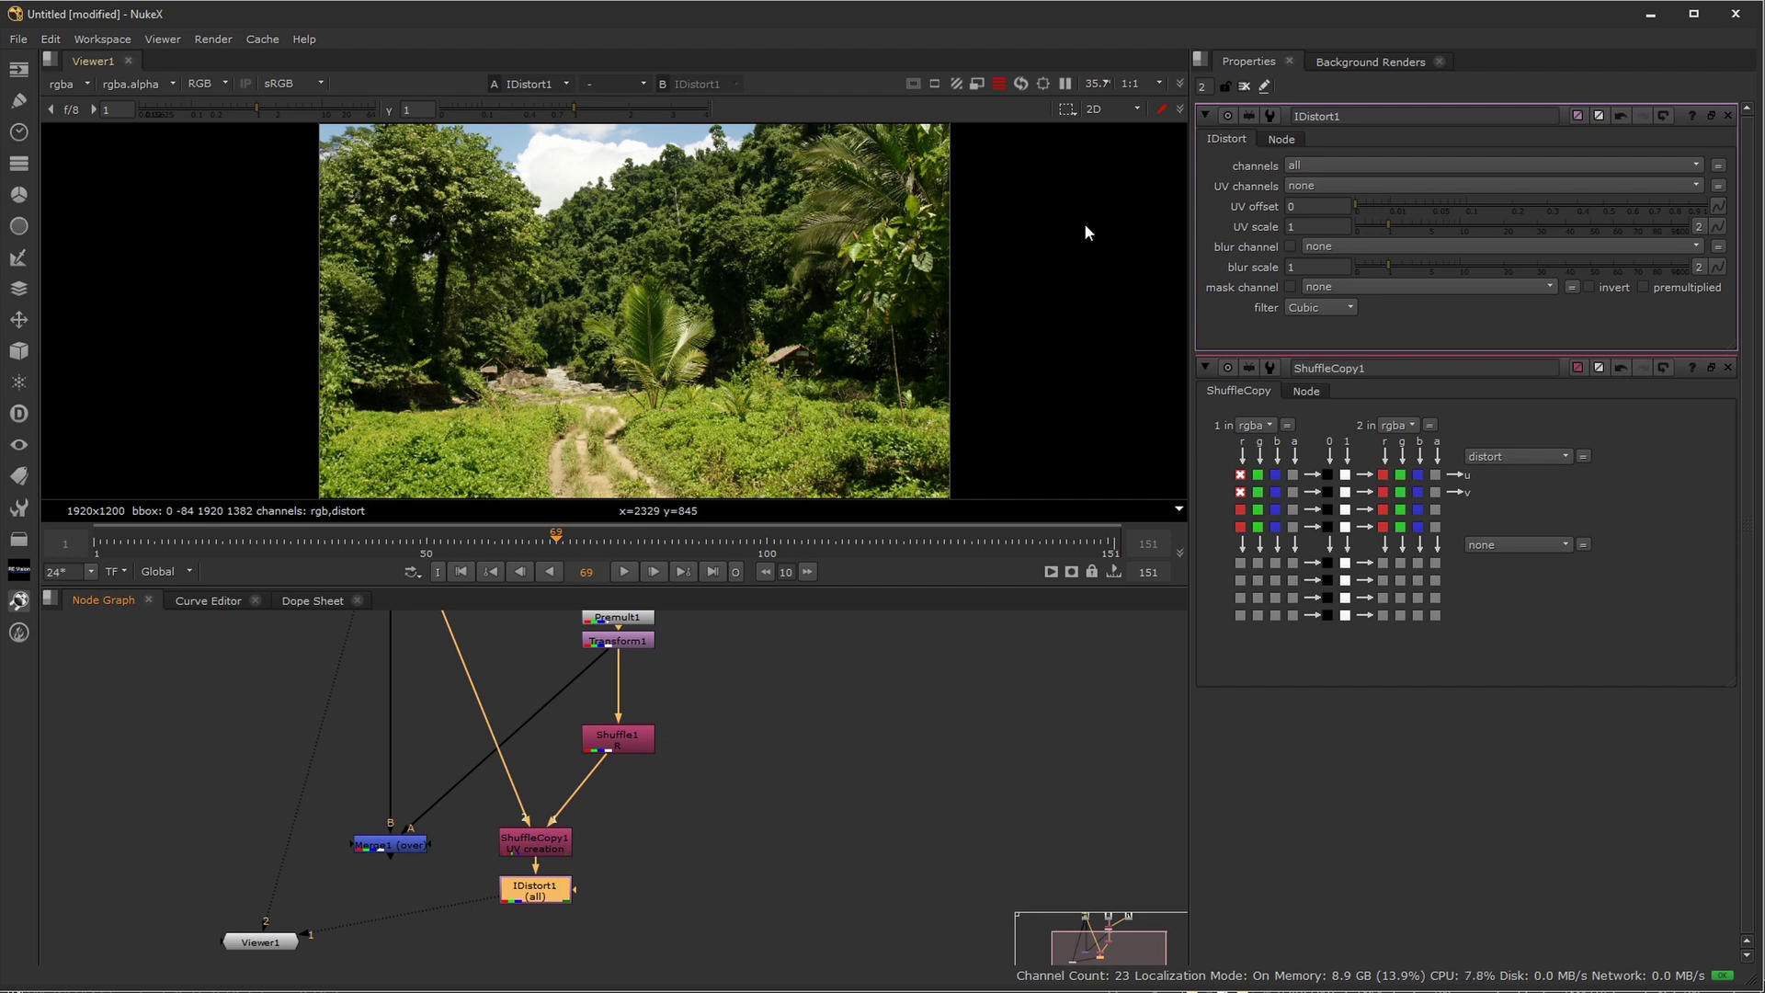
pyautogui.click(1319, 226)
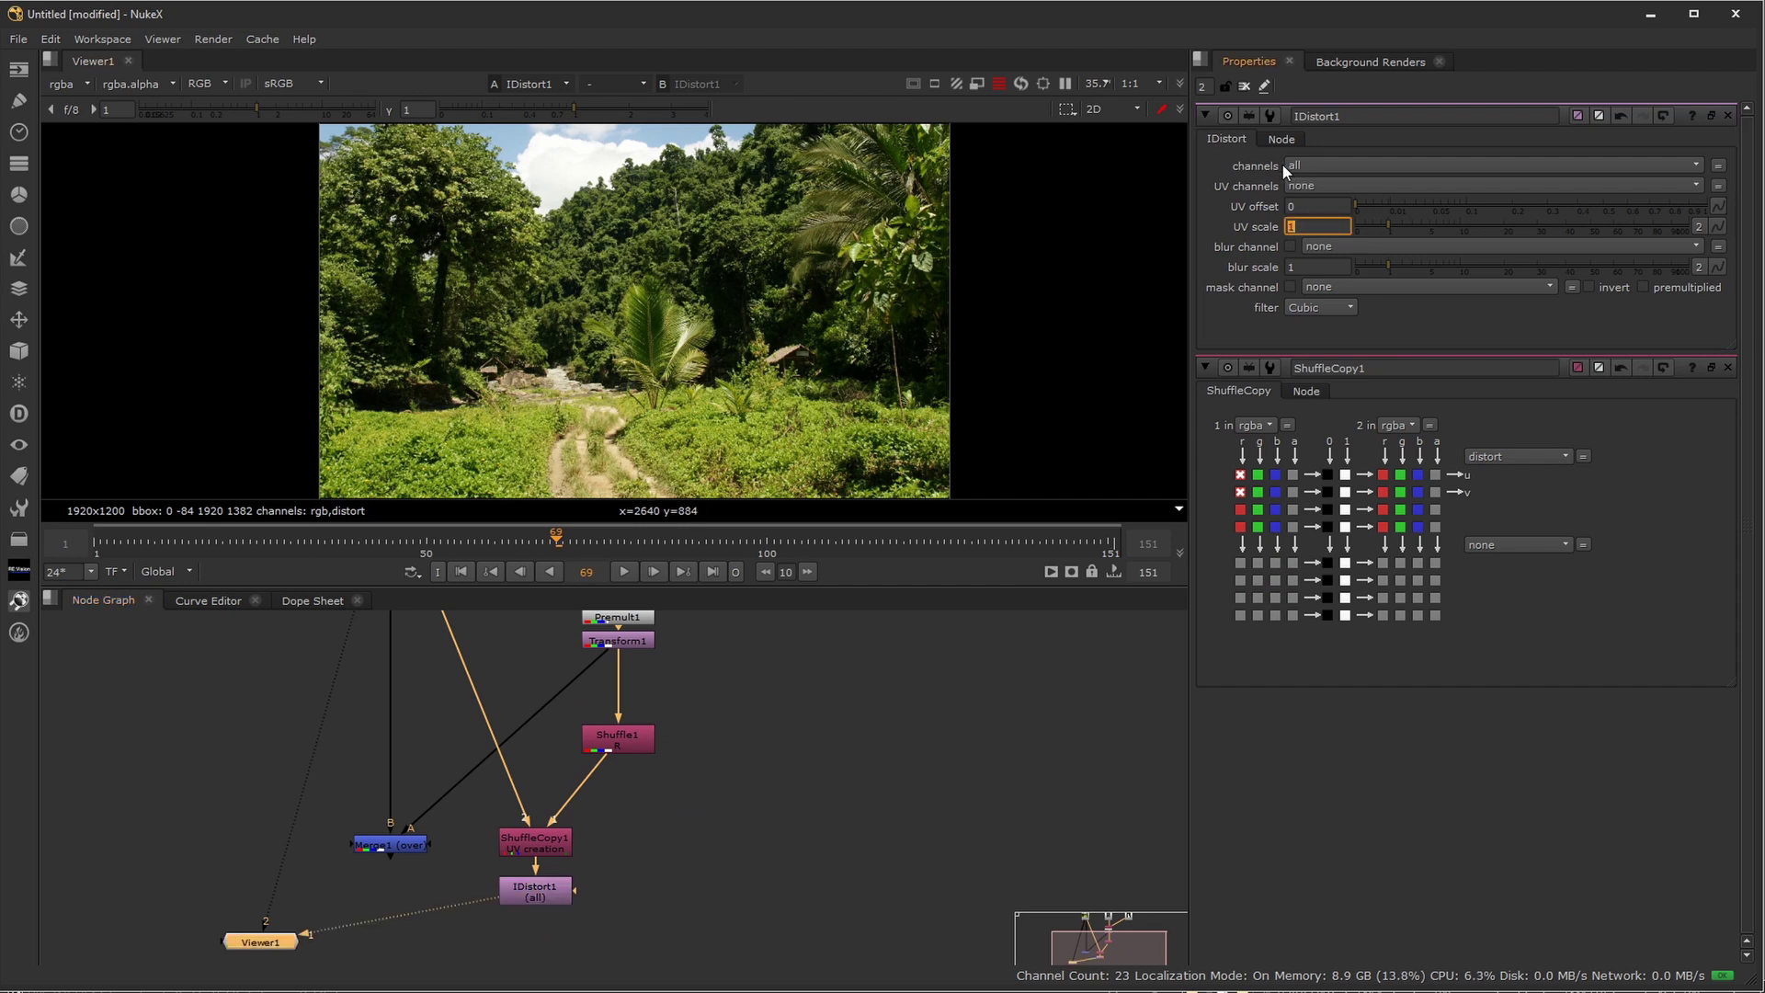
pyautogui.click(1300, 162)
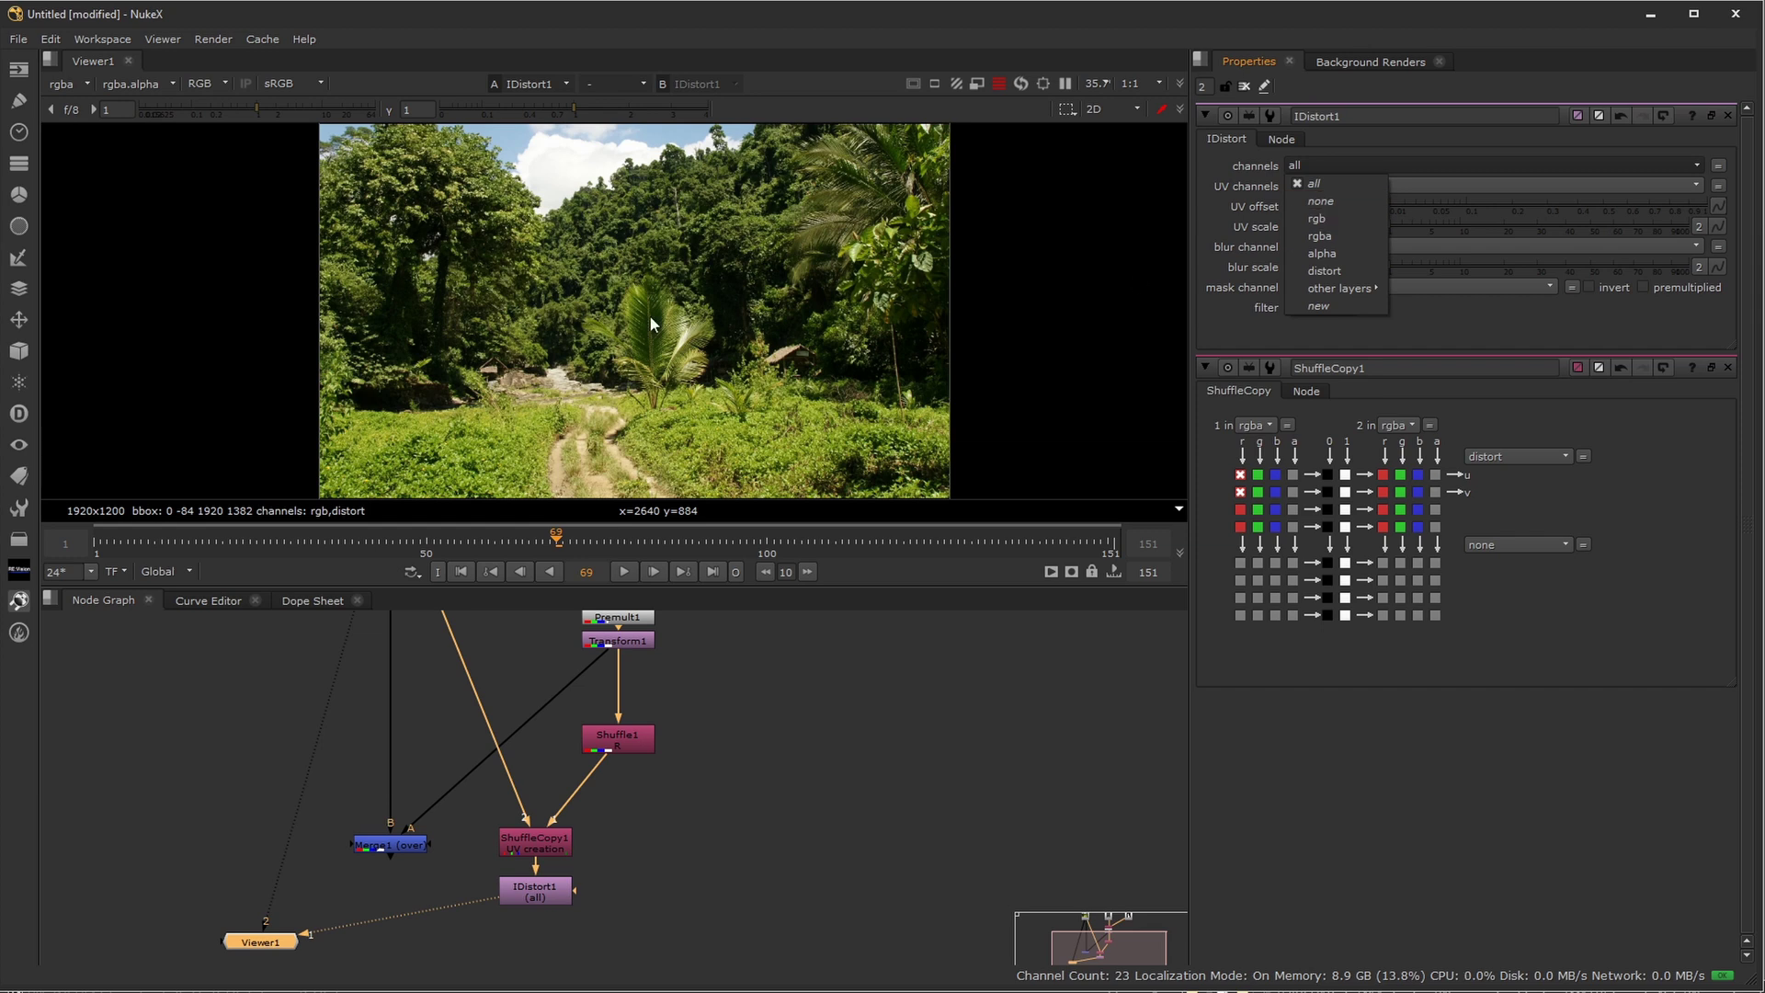
pyautogui.click(1317, 218)
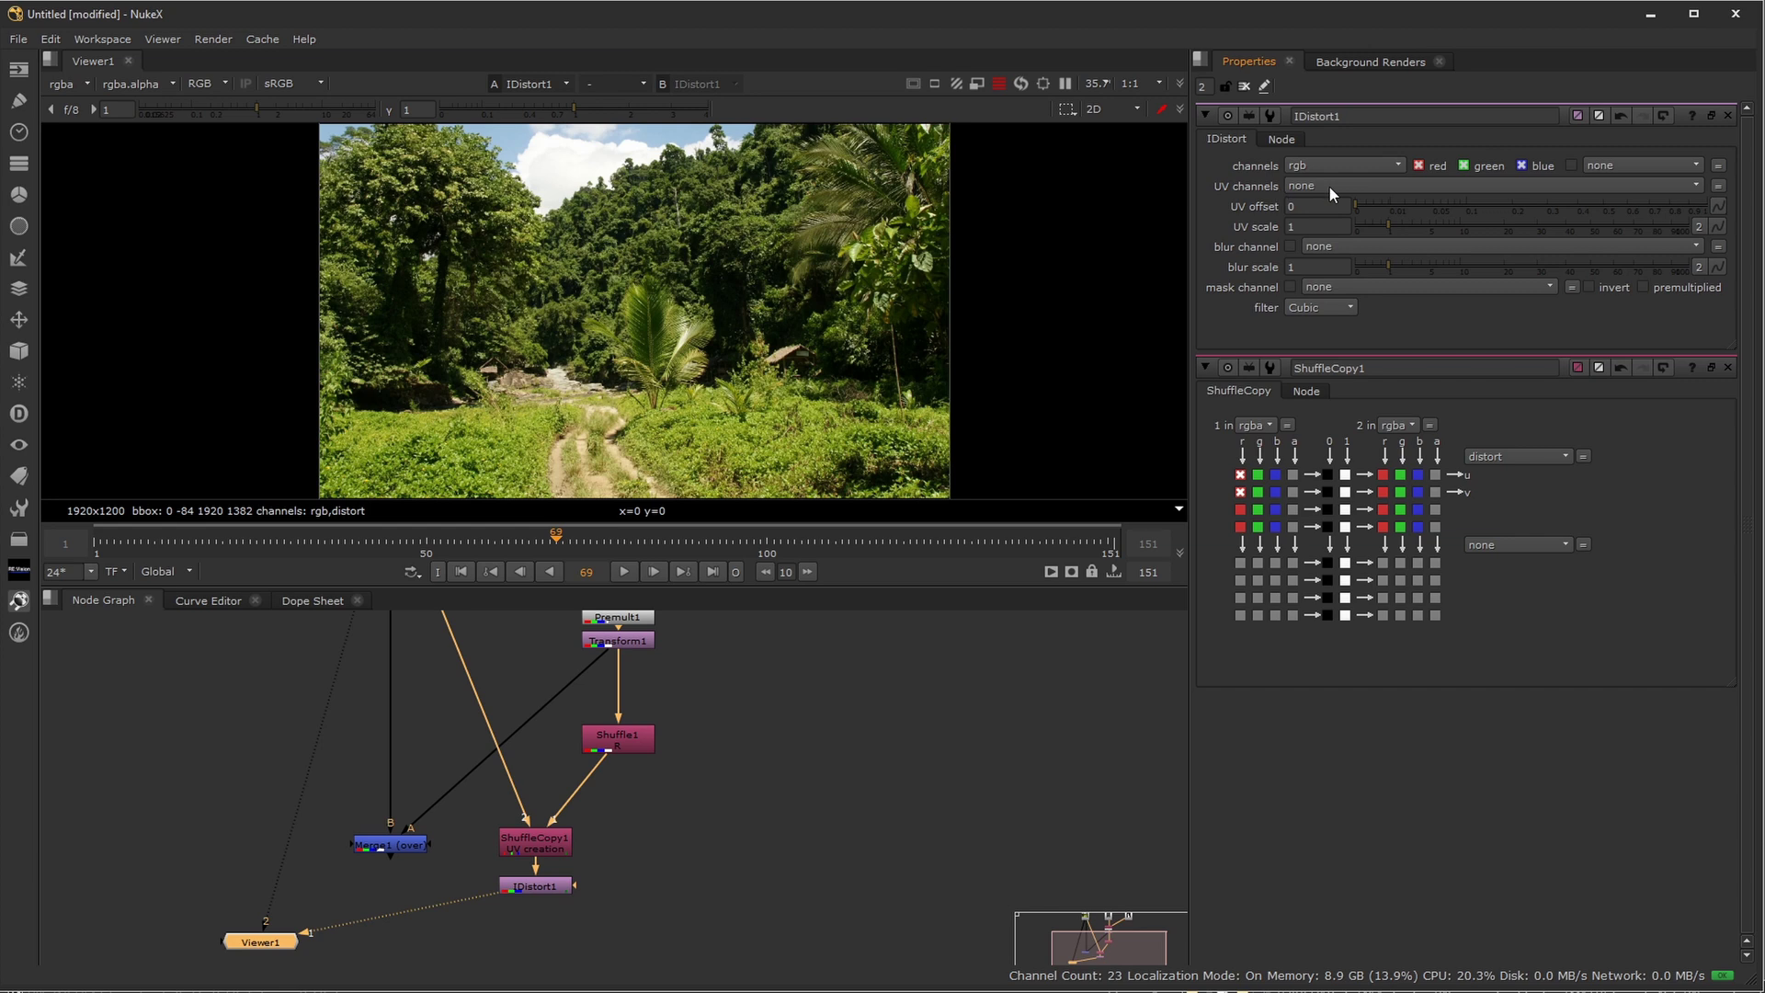
pyautogui.click(1330, 186)
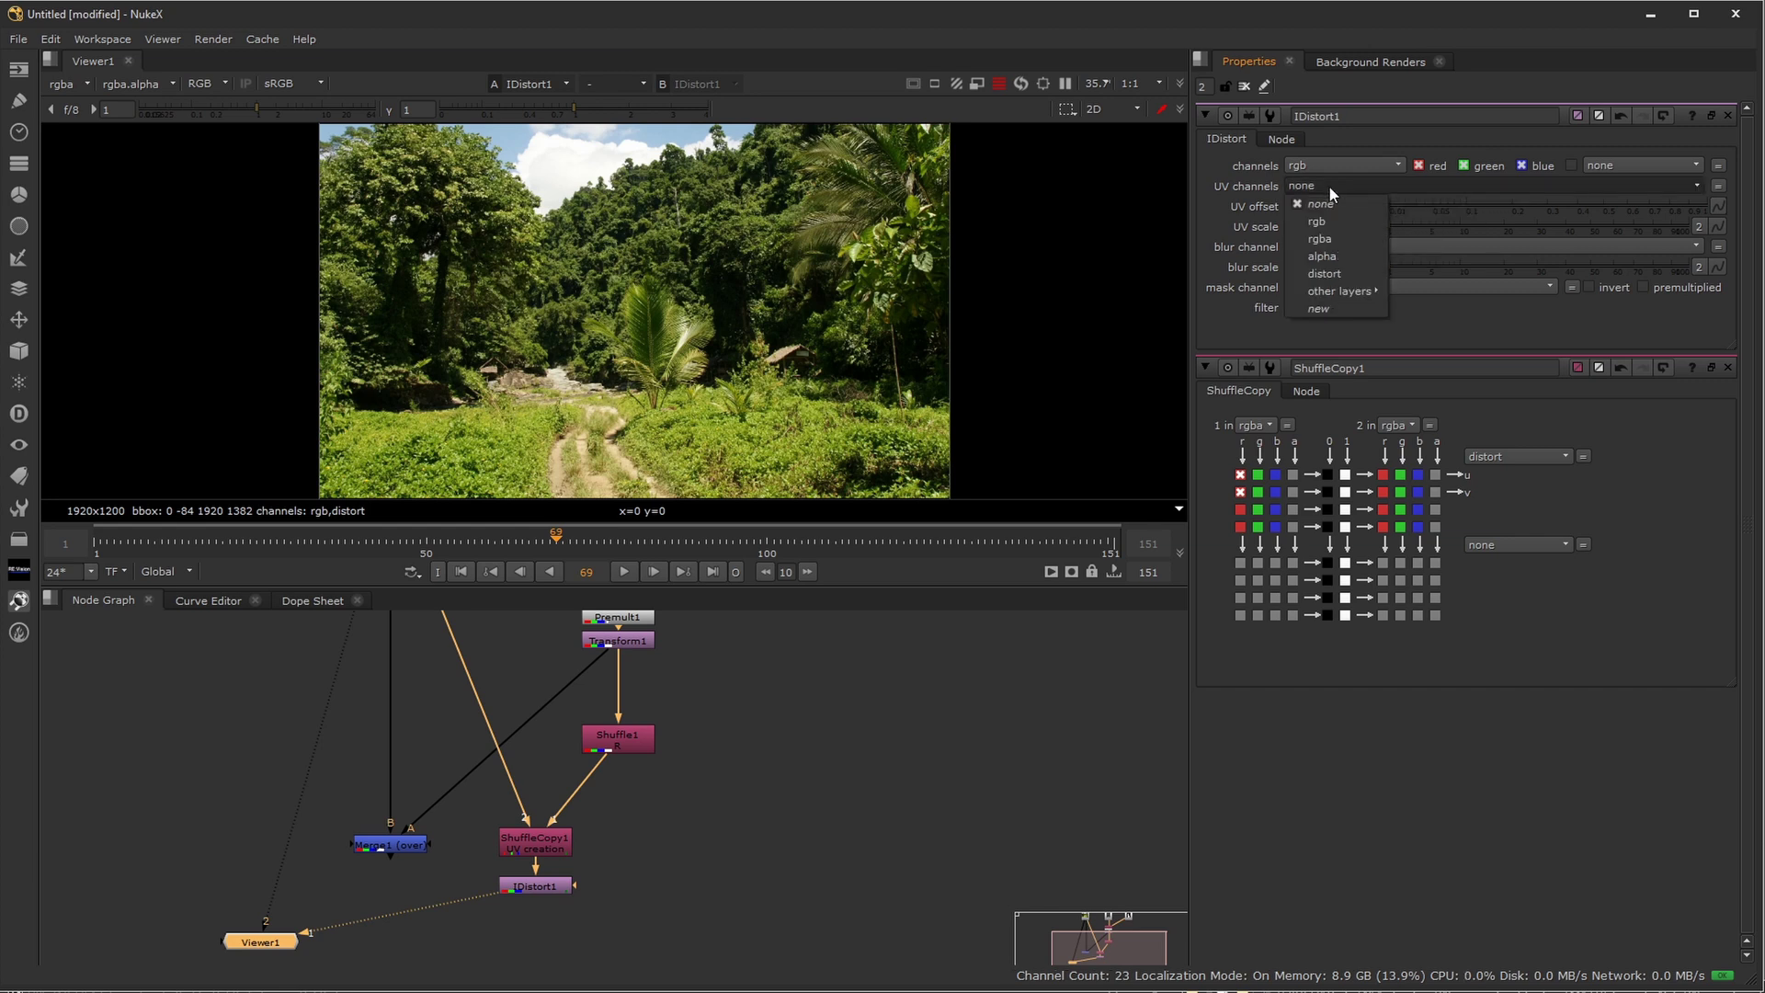
pyautogui.click(1355, 273)
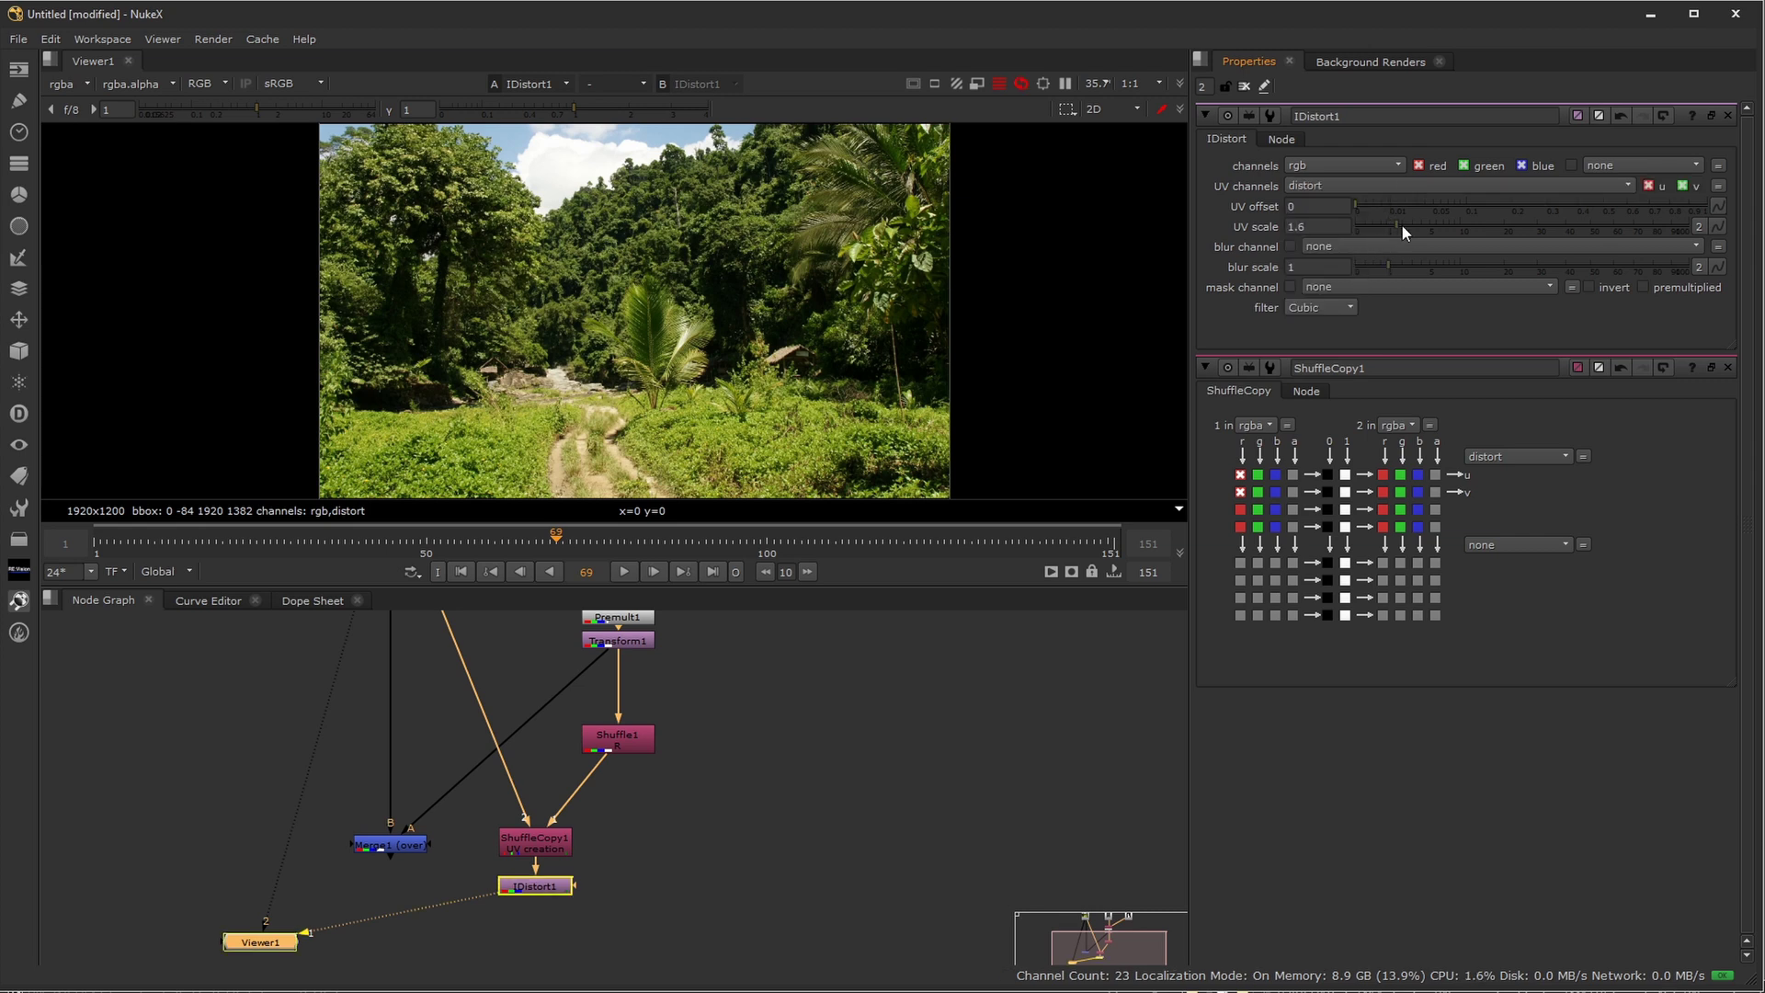
pyautogui.moveTo(1403, 225); pyautogui.dragTo(1738, 226)
# Compare the outputs of Shuffle1 and Premult1 in the viewer, and return to the IDistort1 output
pyautogui.click(644, 735)
pyautogui.press('1')
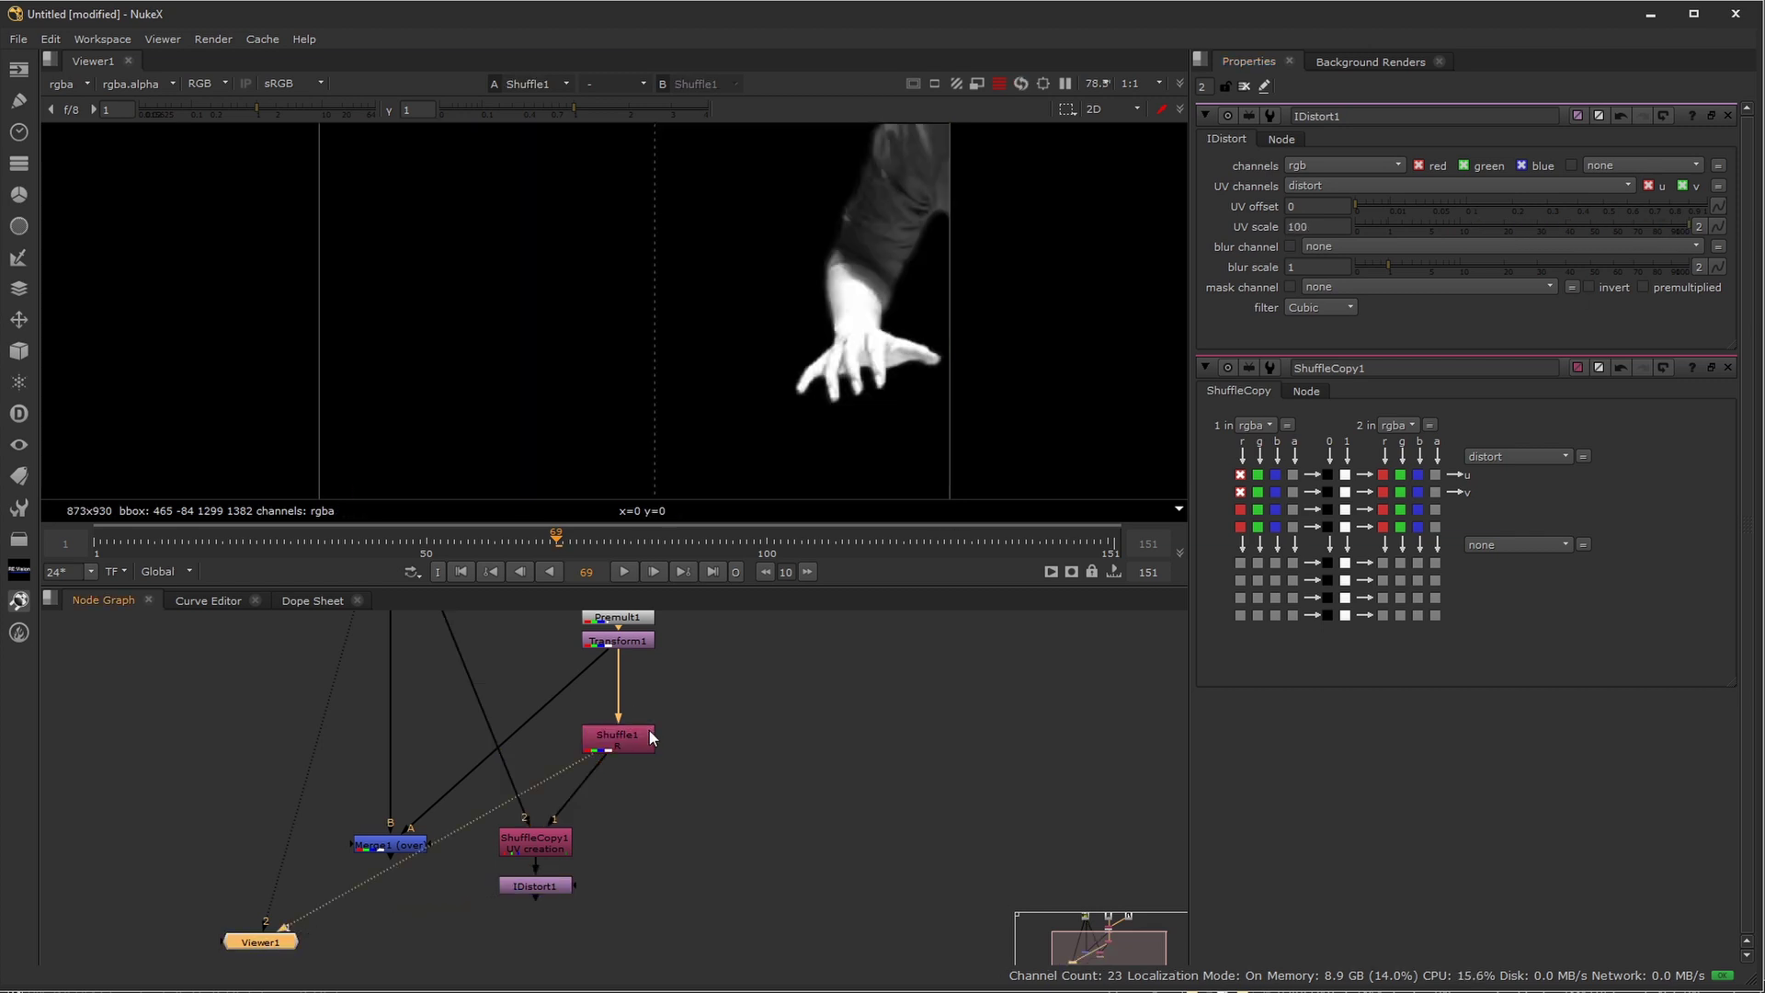
pyautogui.click(630, 618)
pyautogui.press('1')
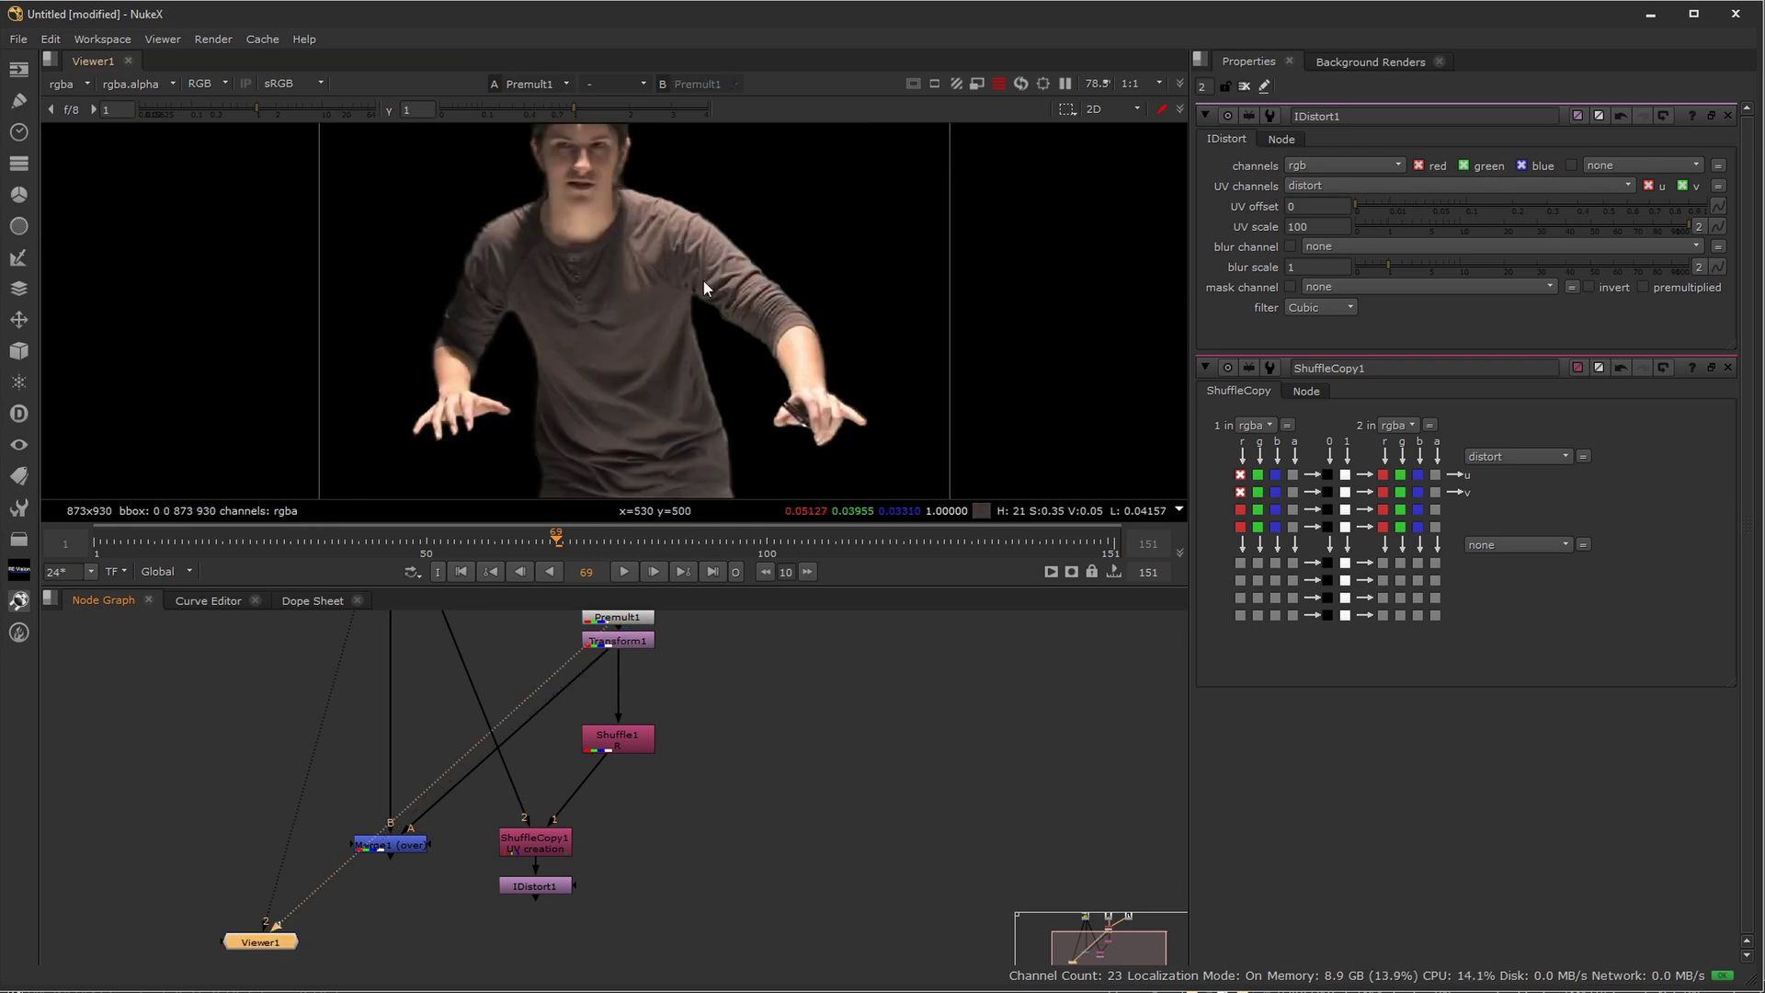
pyautogui.click(554, 878)
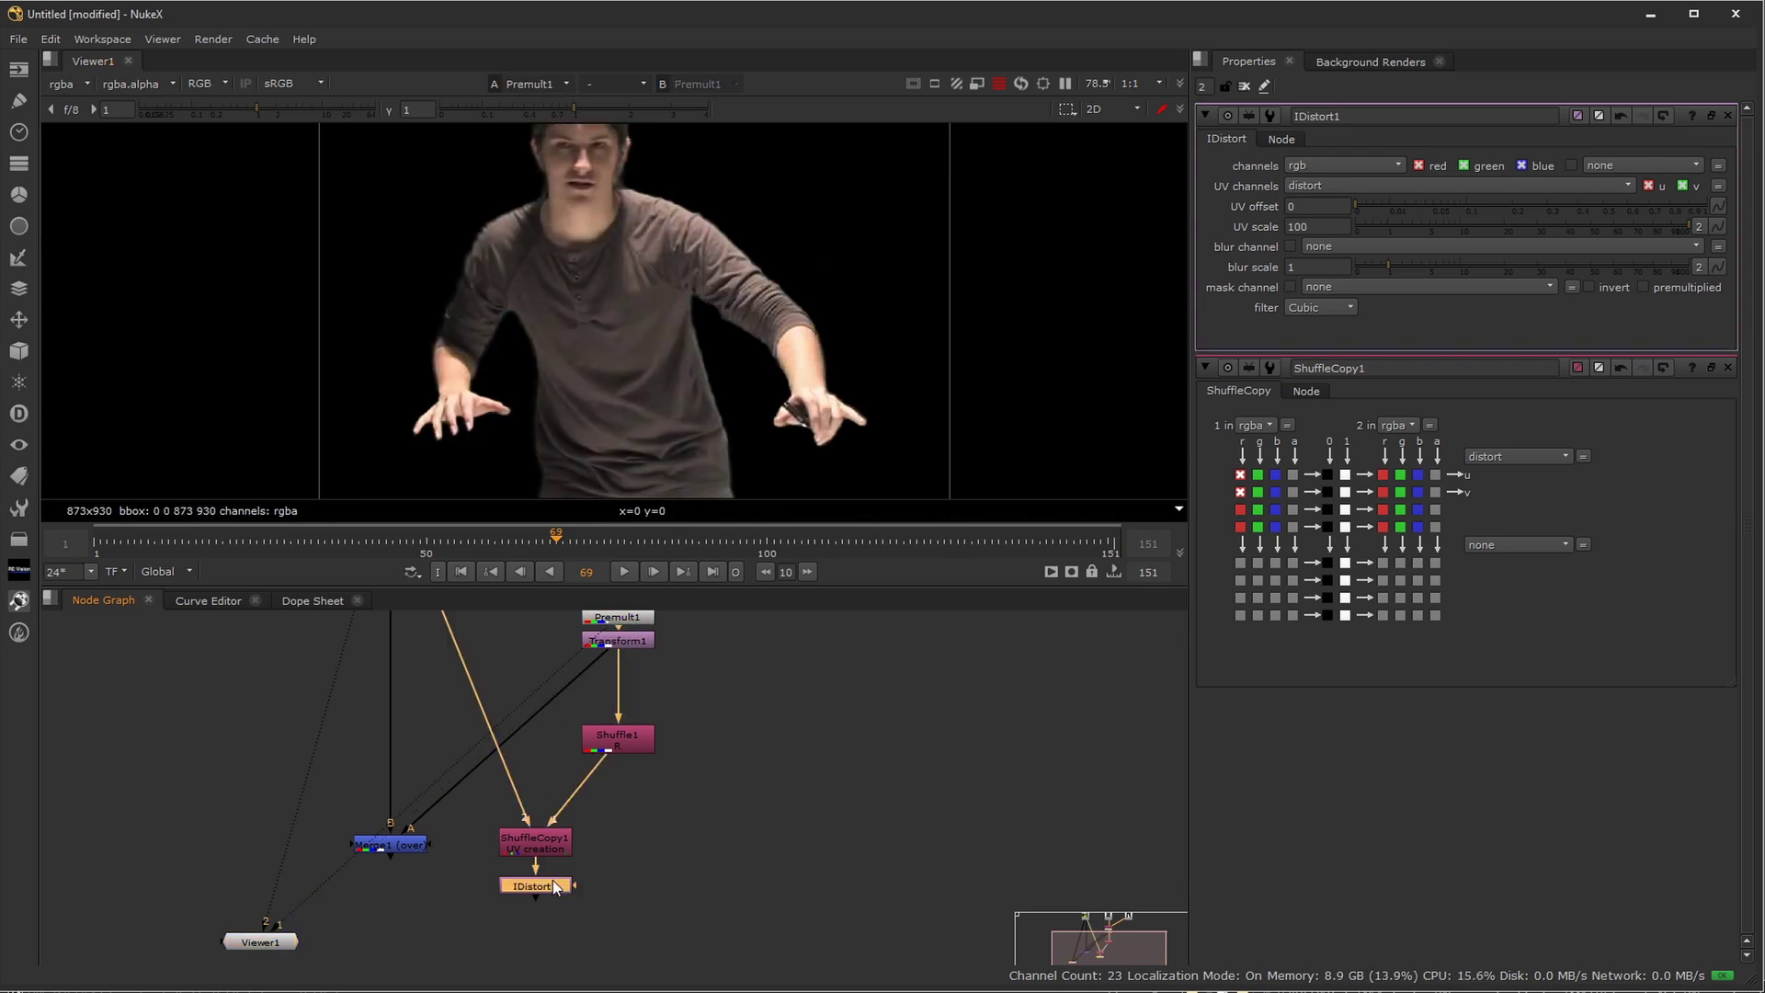
pyautogui.press('1')
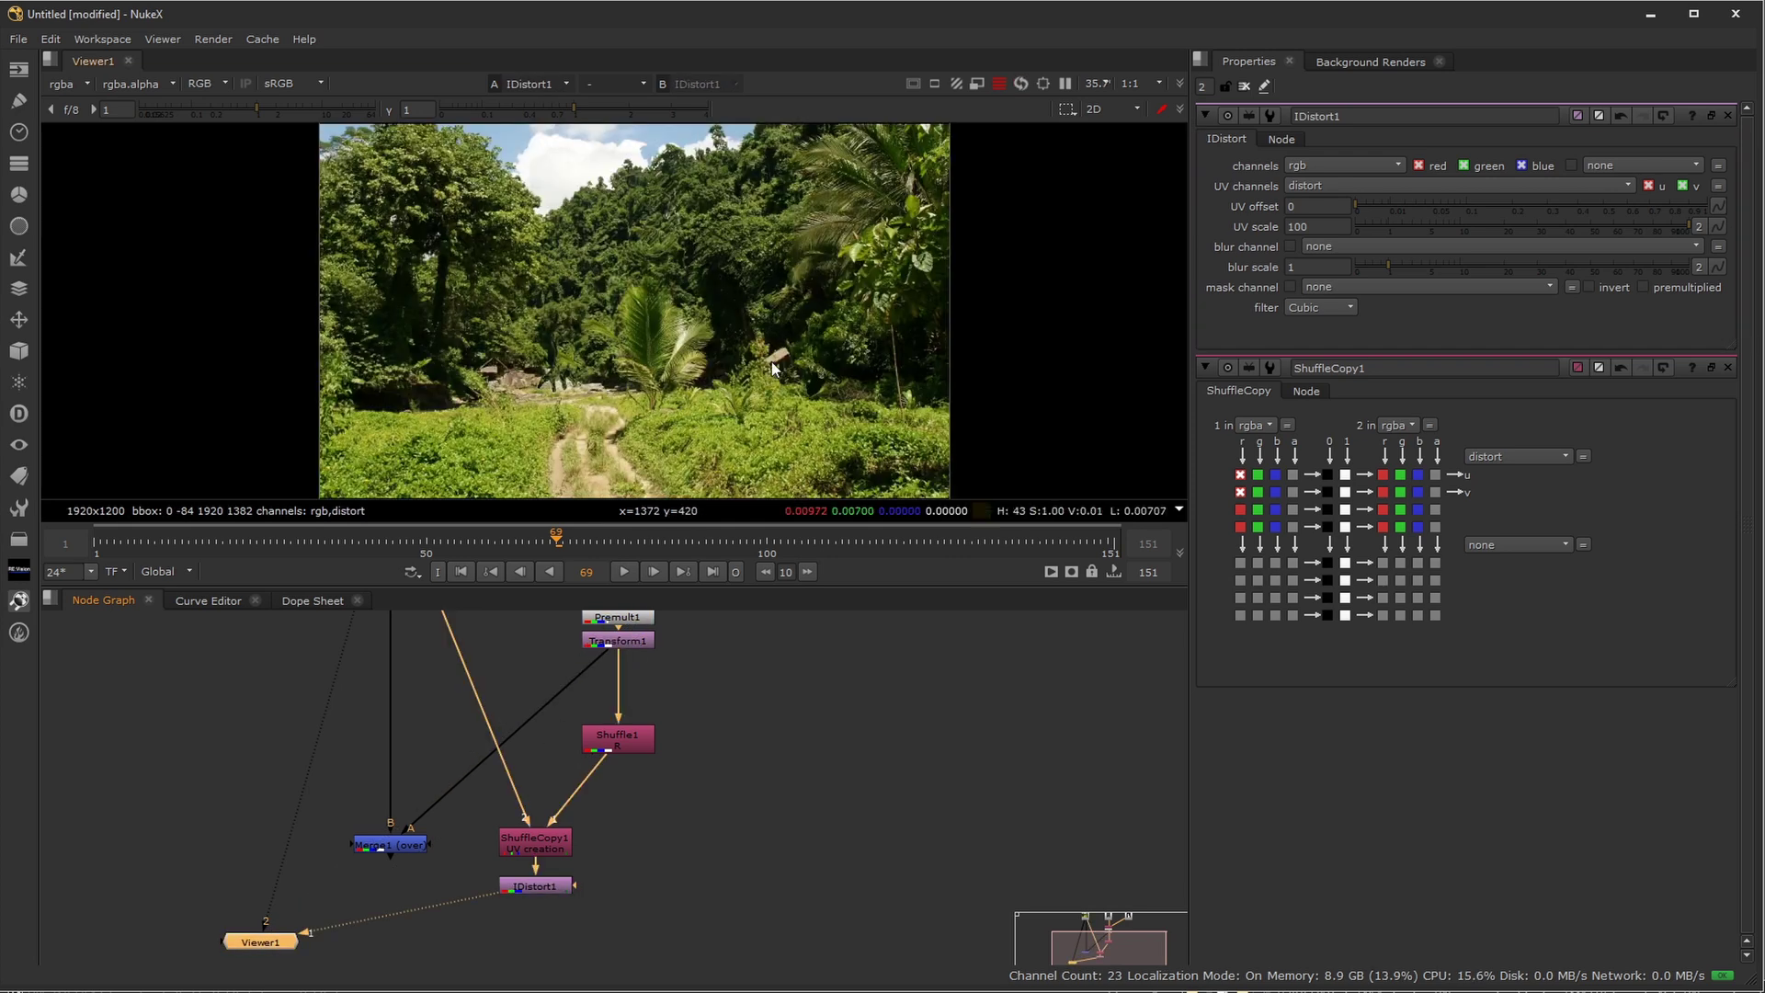
# Raise the UV scale of IDistort1 to 600 to strengthen the background distortion
pyautogui.click(554, 885)
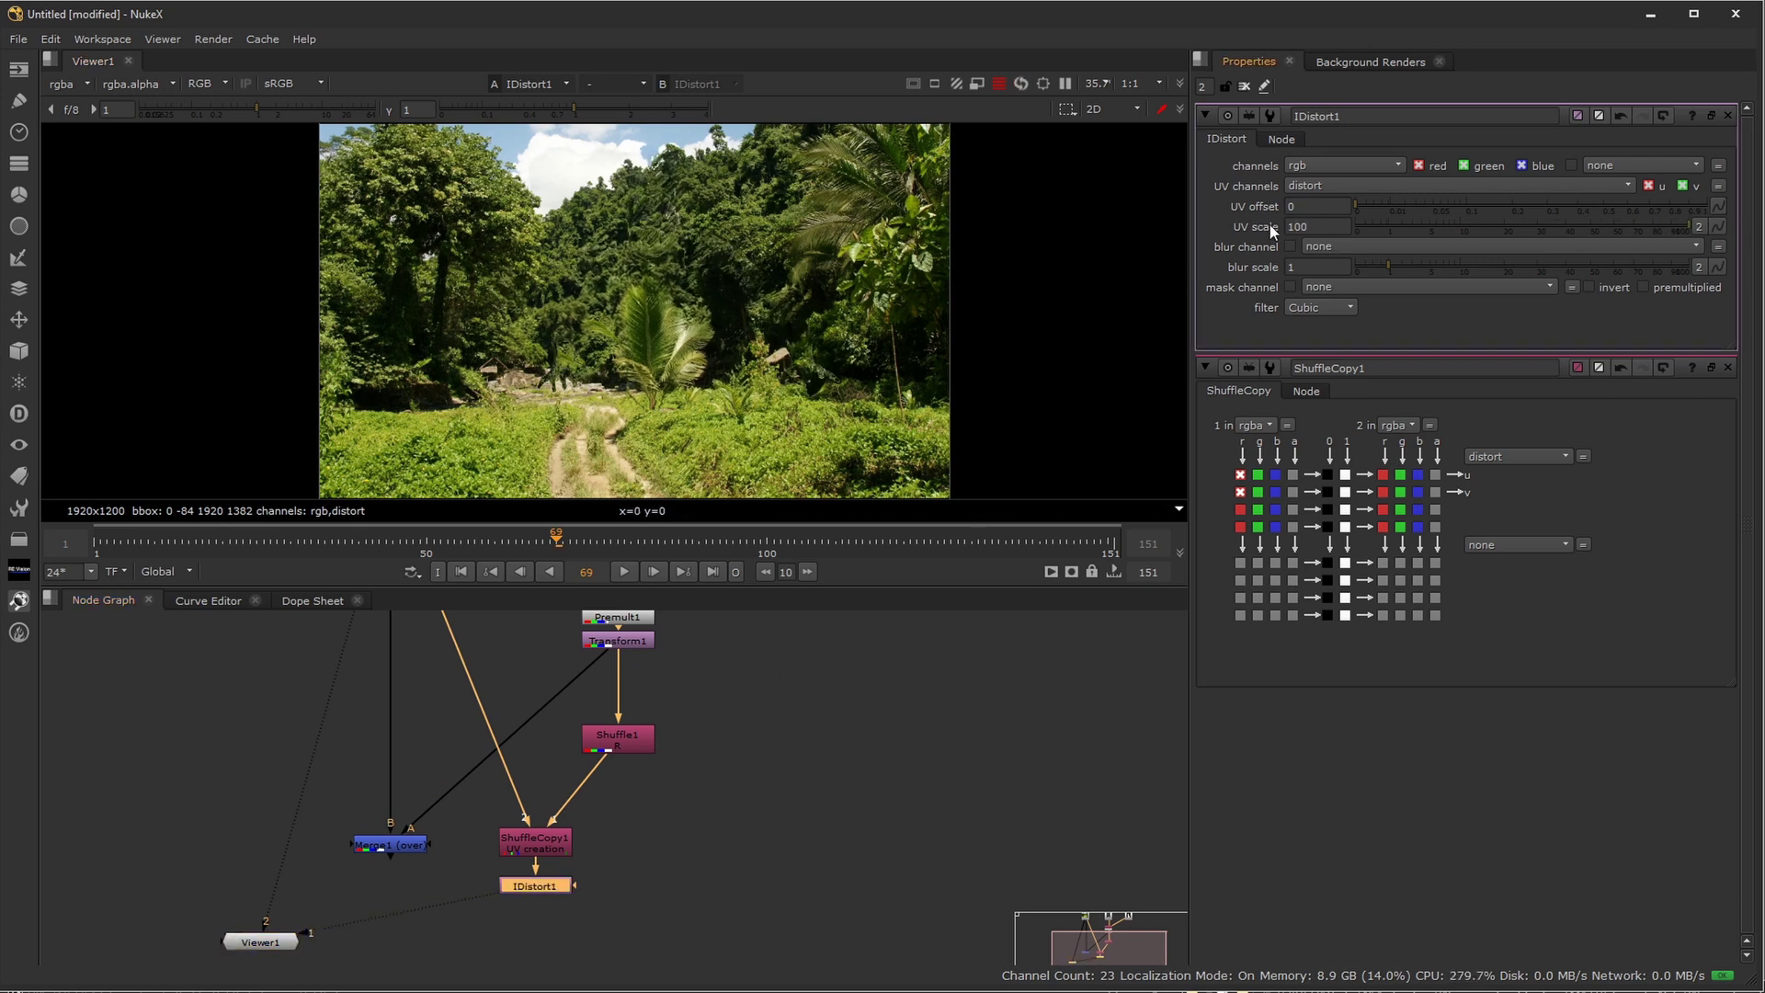
pyautogui.click(1295, 226)
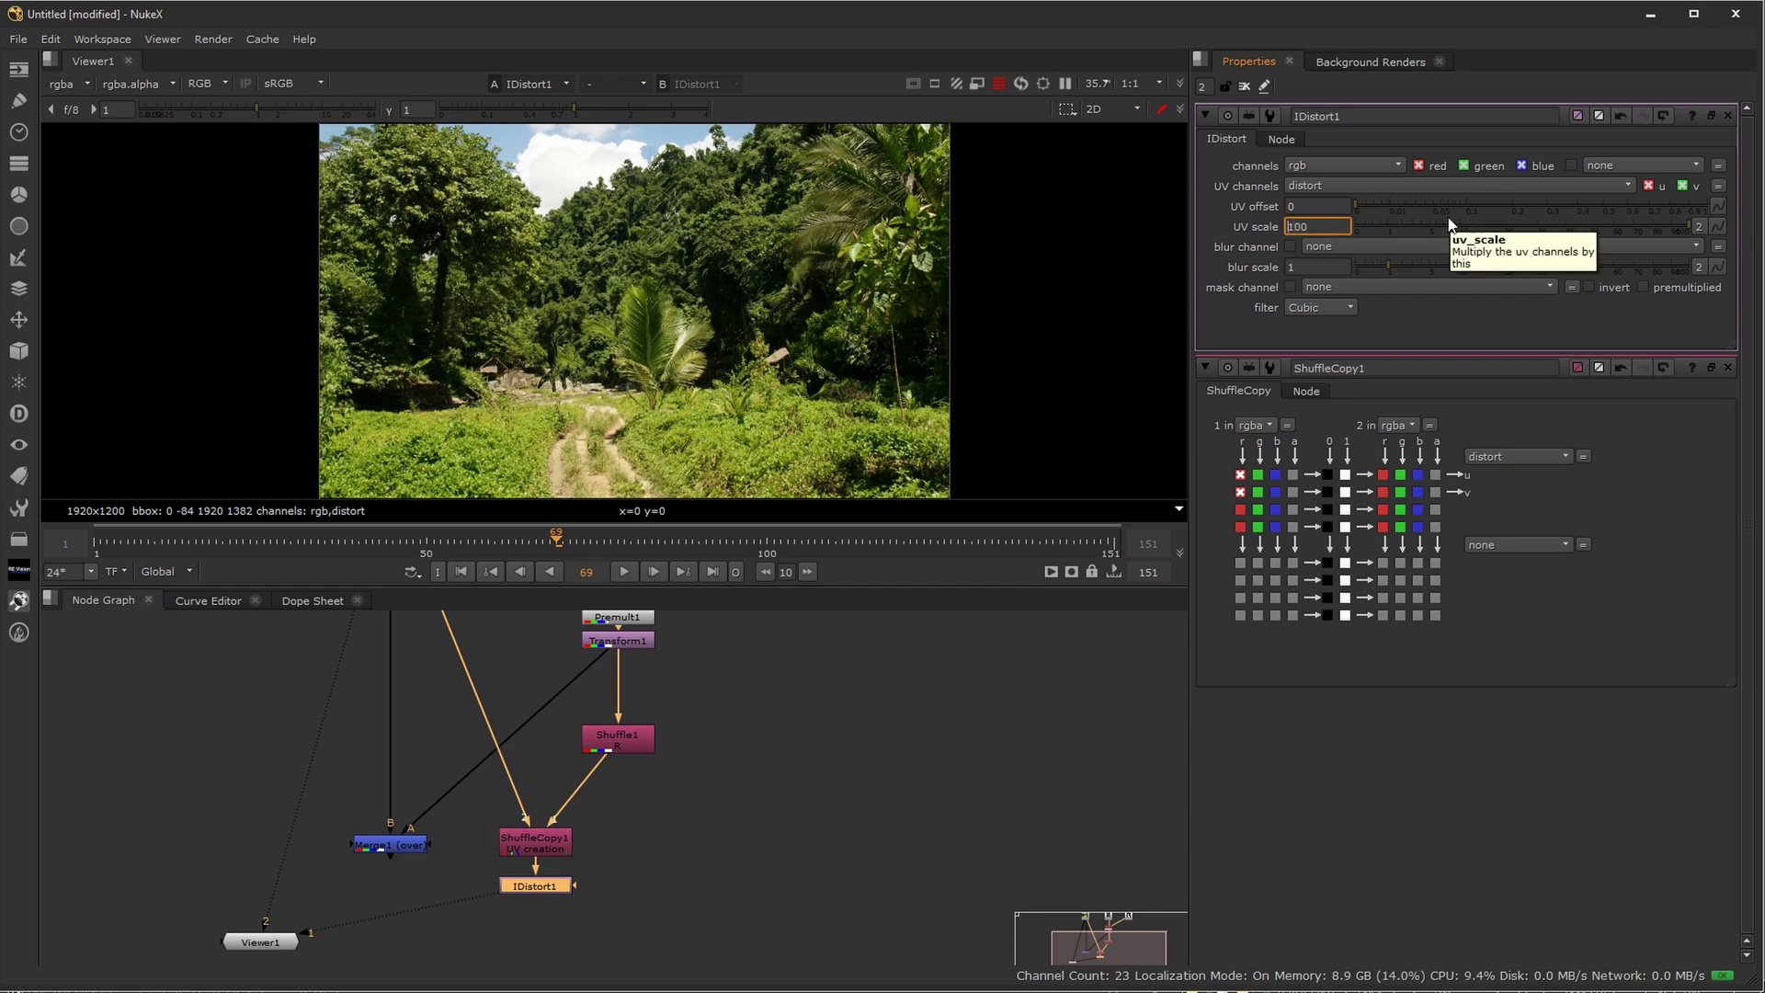
pyautogui.press('Up')
pyautogui.press('Up')
pyautogui.press('Up')
pyautogui.press('Up')
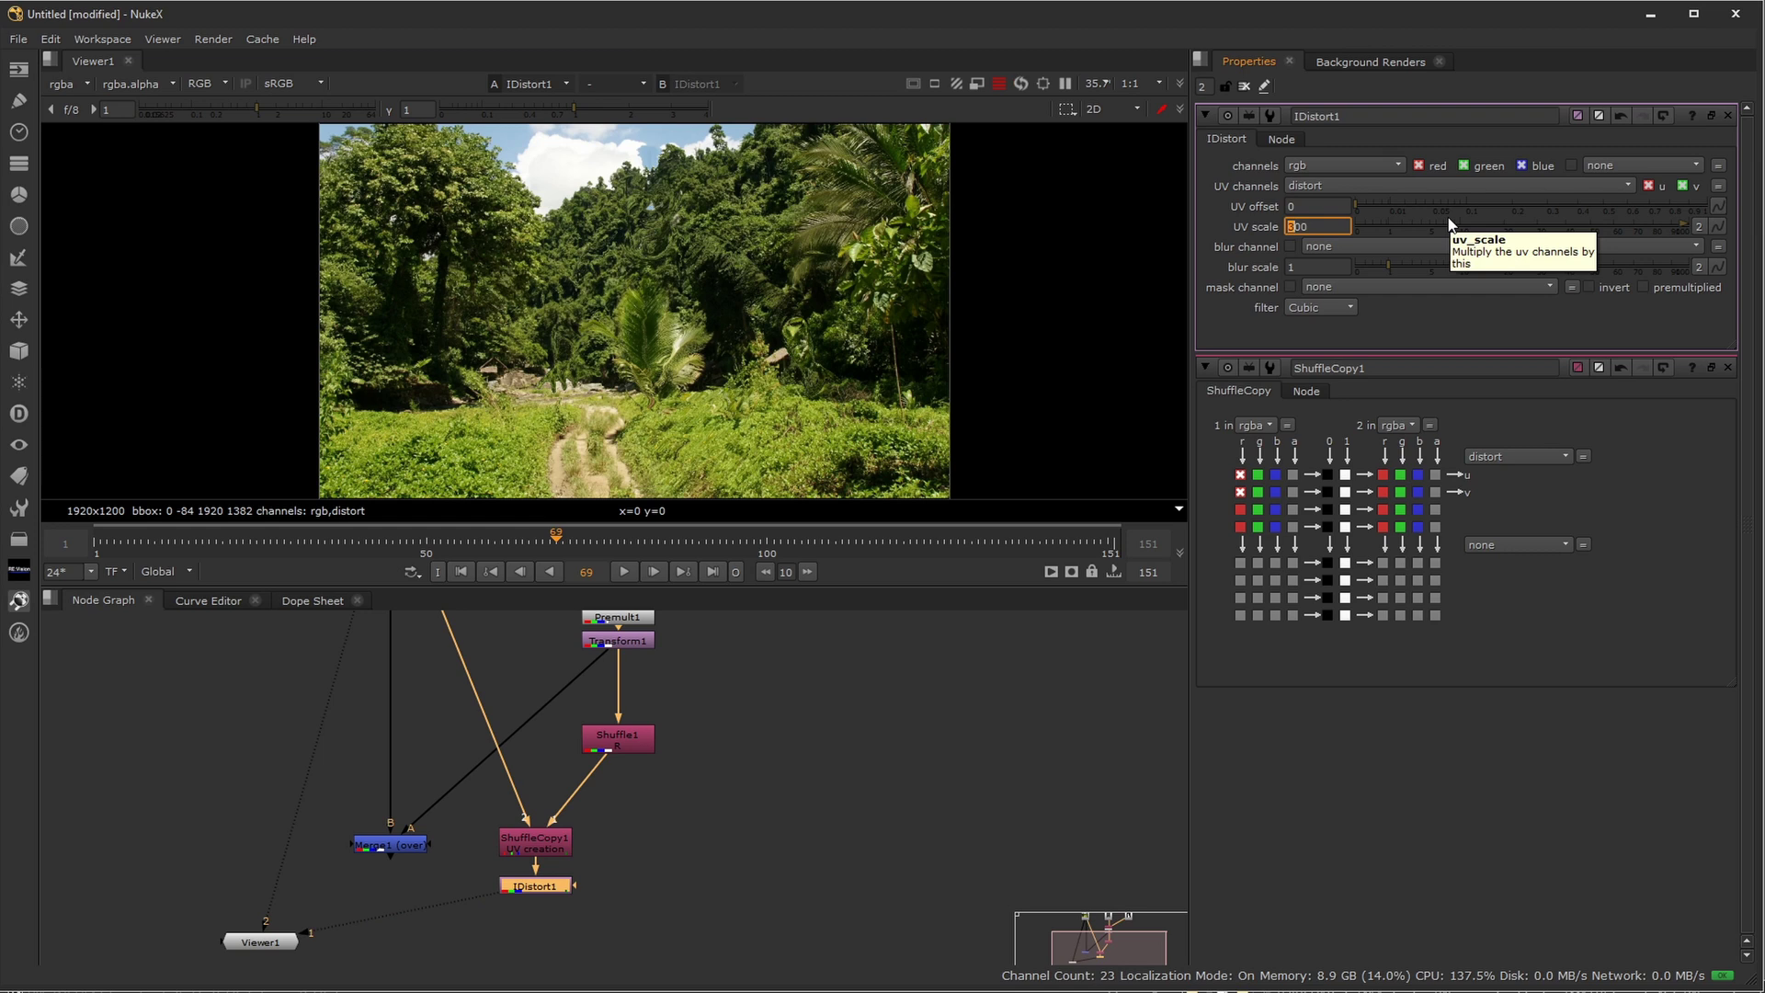
pyautogui.press('Up')
pyautogui.press('Up')
pyautogui.press('Up')
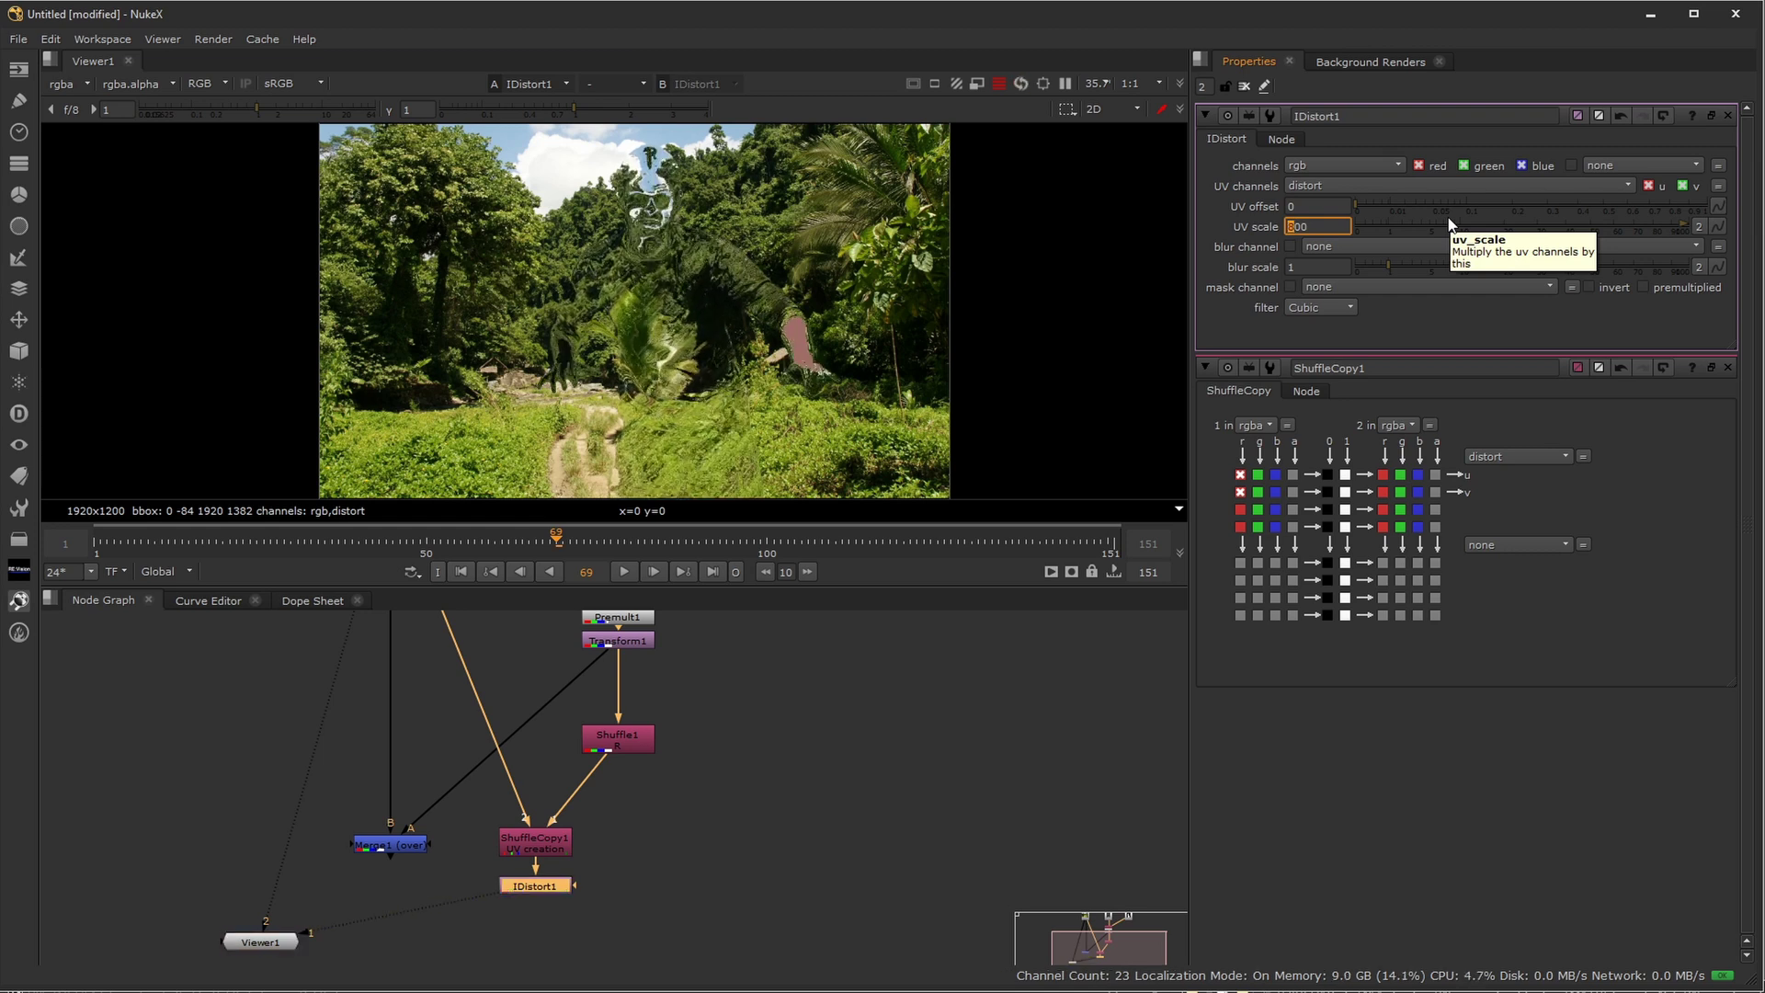
pyautogui.press('Down')
pyautogui.press('Down')
pyautogui.press('Down')
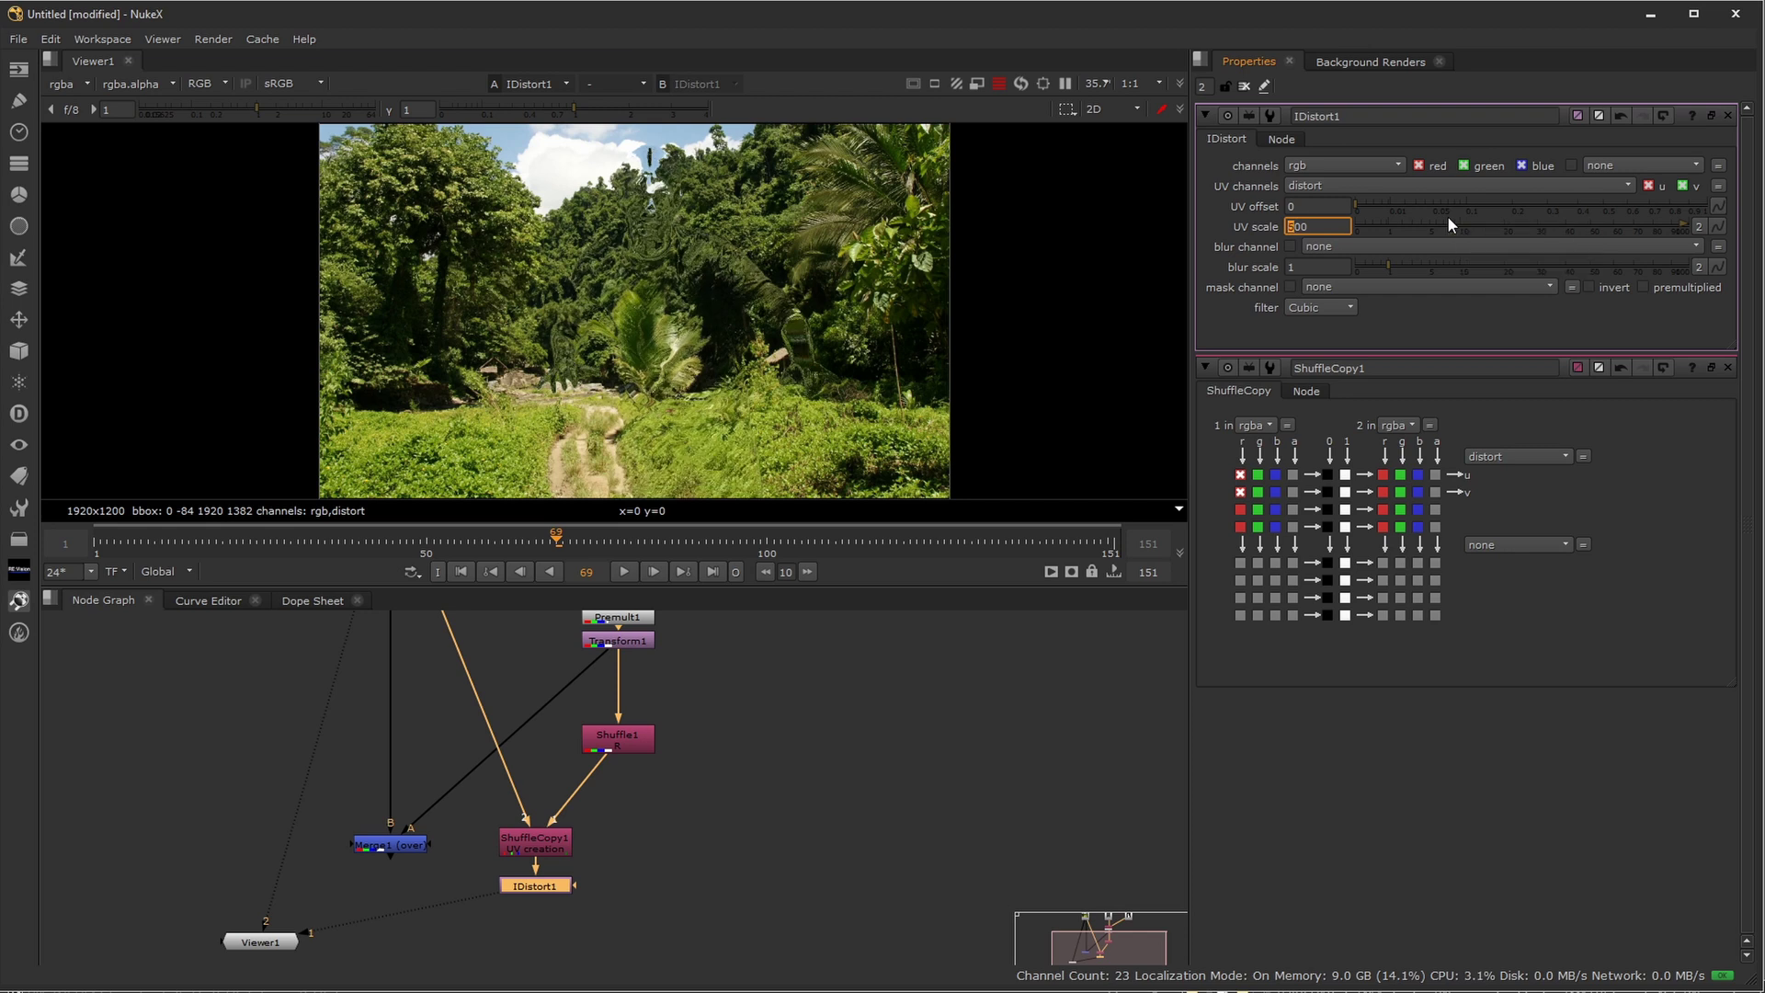
pyautogui.press('Up')
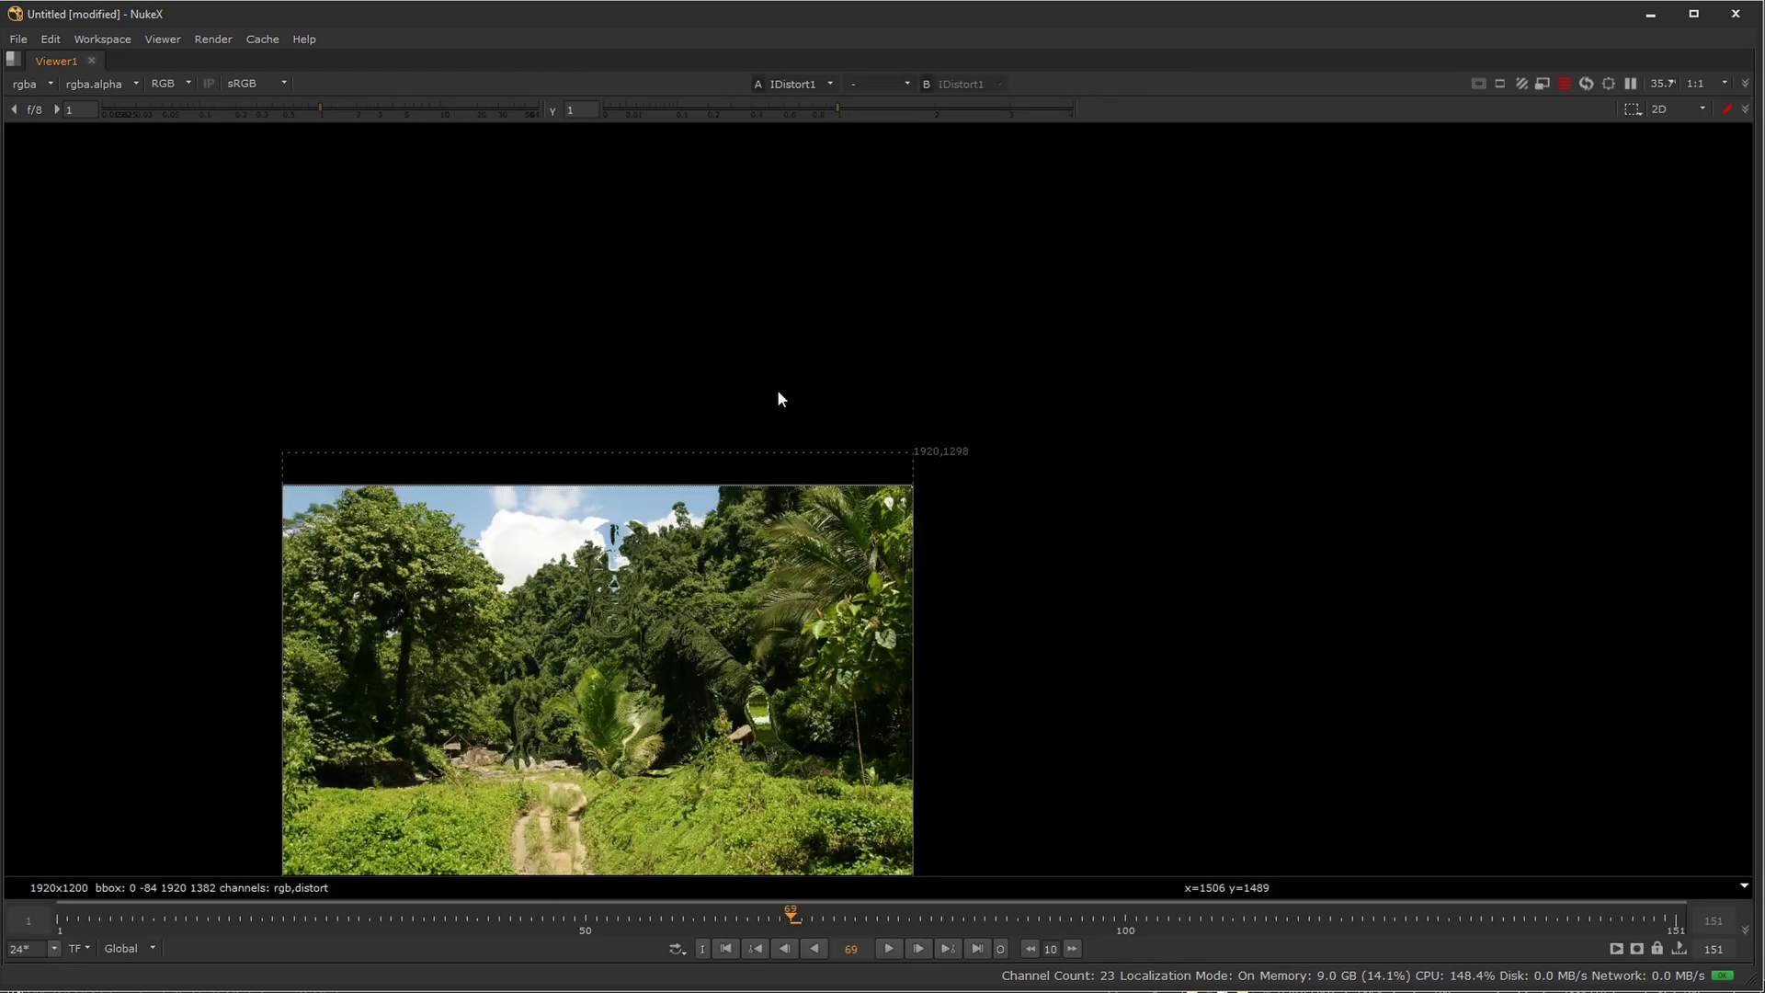
# Play the distorted jungle shot in an enlarged, fitted viewer, stop playback at frame 100, and restore the full workspace layout
pyautogui.press('space')
pyautogui.press('f')
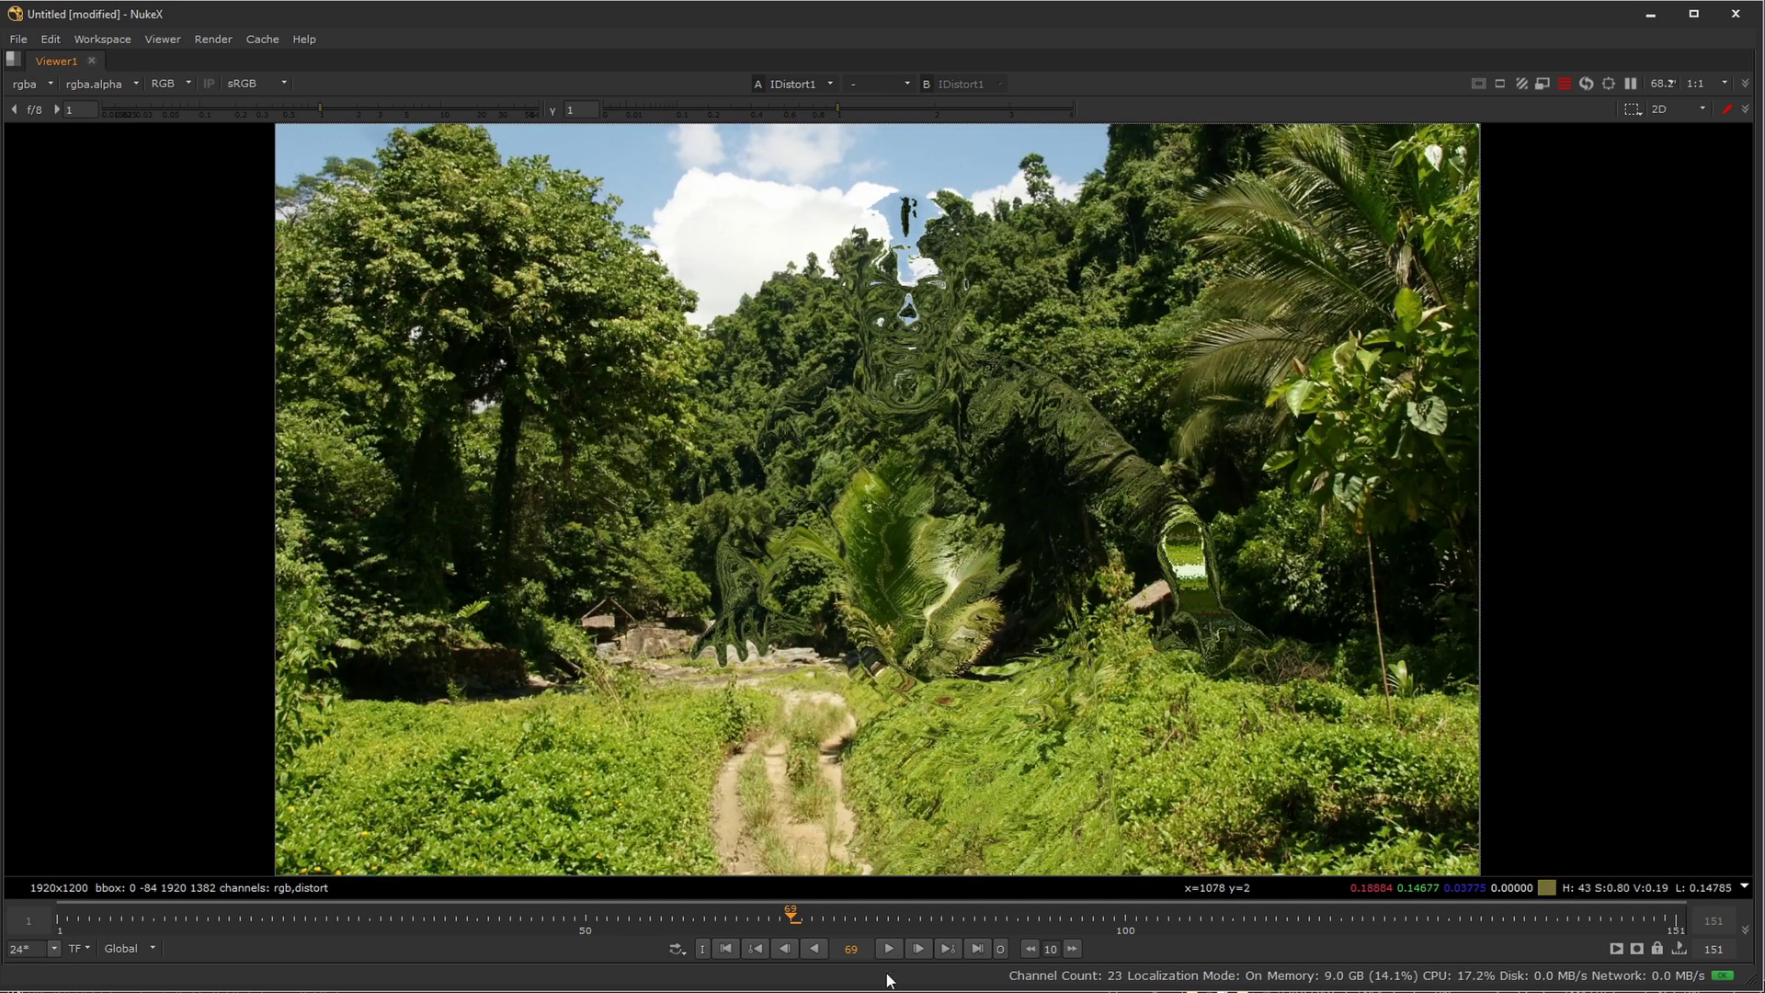
pyautogui.press('l')
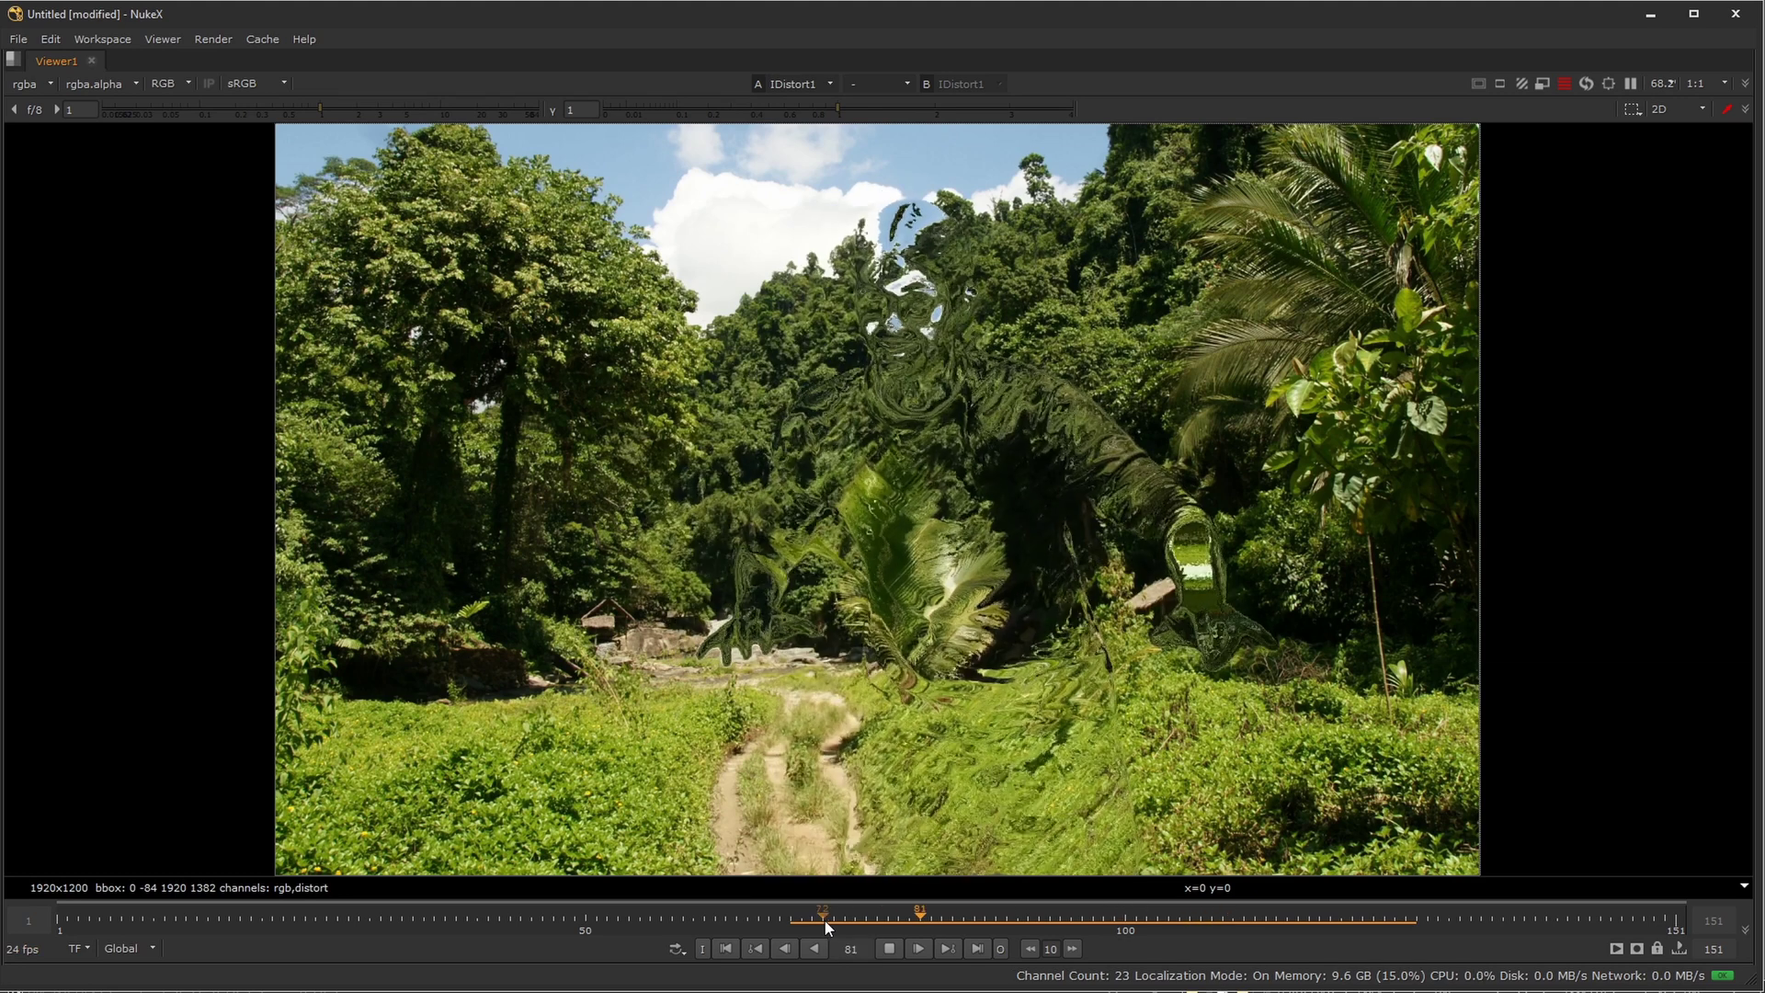
pyautogui.click(888, 953)
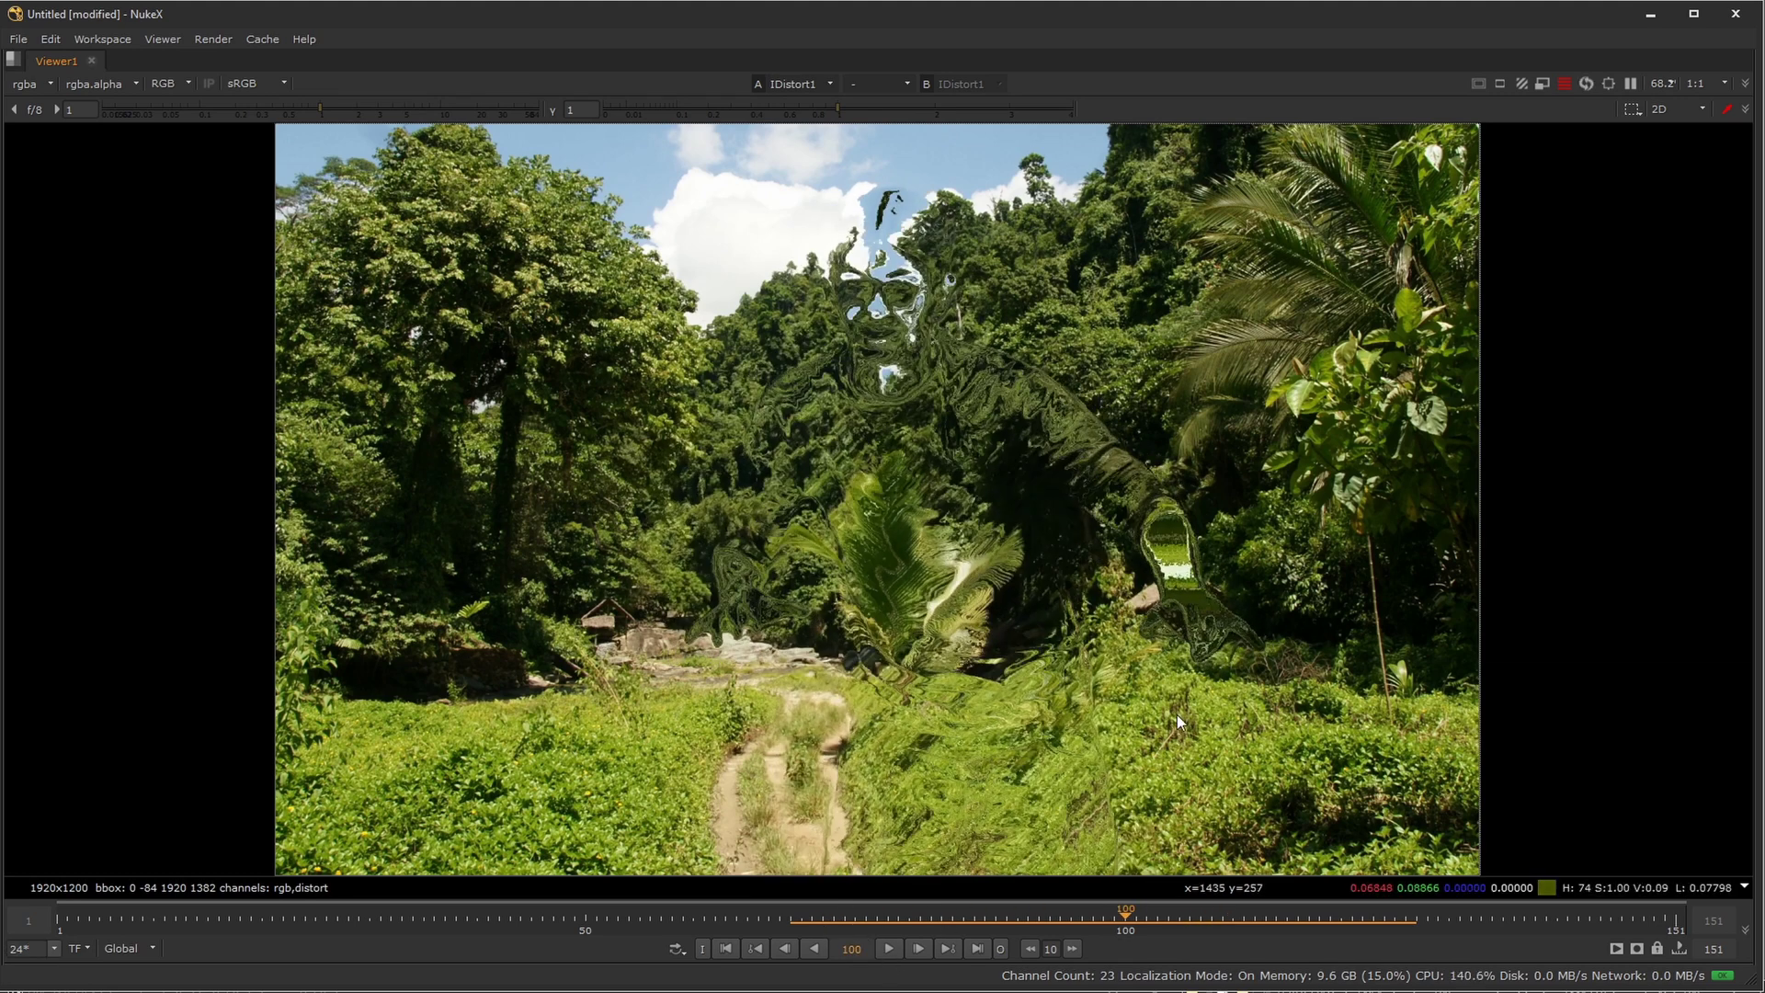
pyautogui.press('space')
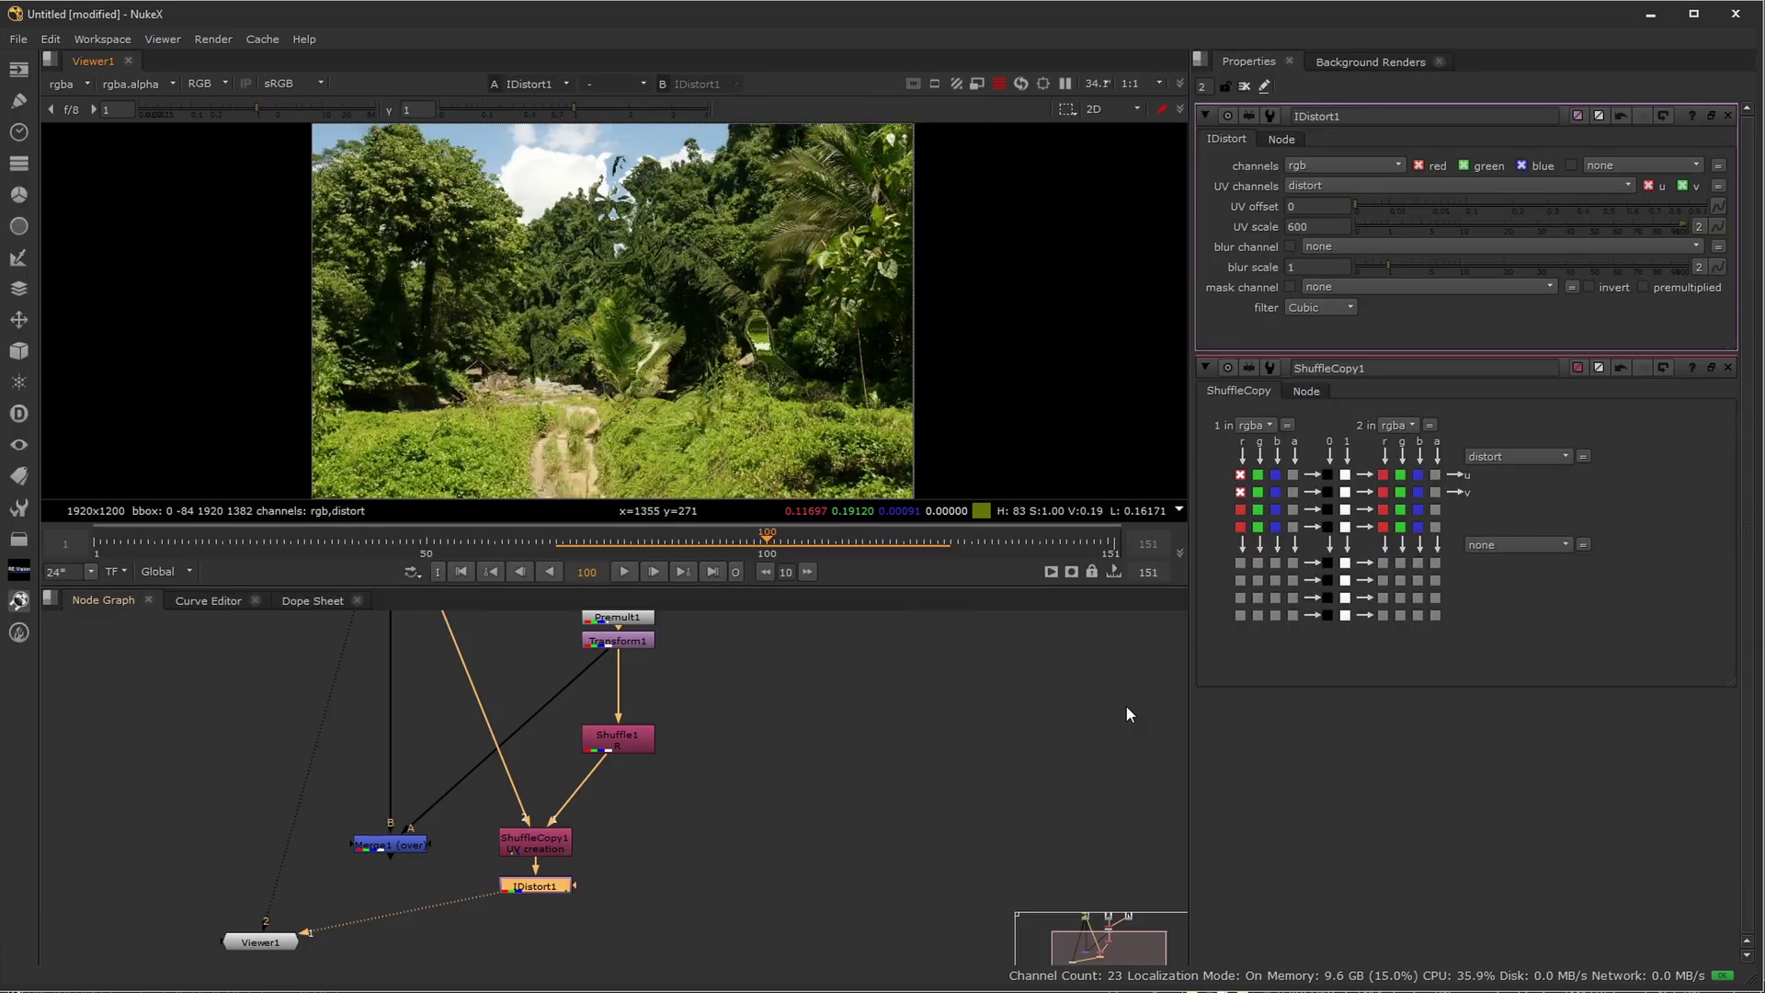
# View the Merge1 output and scrub to about frame 35 to find where the actor should start to vanish
pyautogui.moveTo(698, 760); pyautogui.dragTo(754, 767, button='middle')
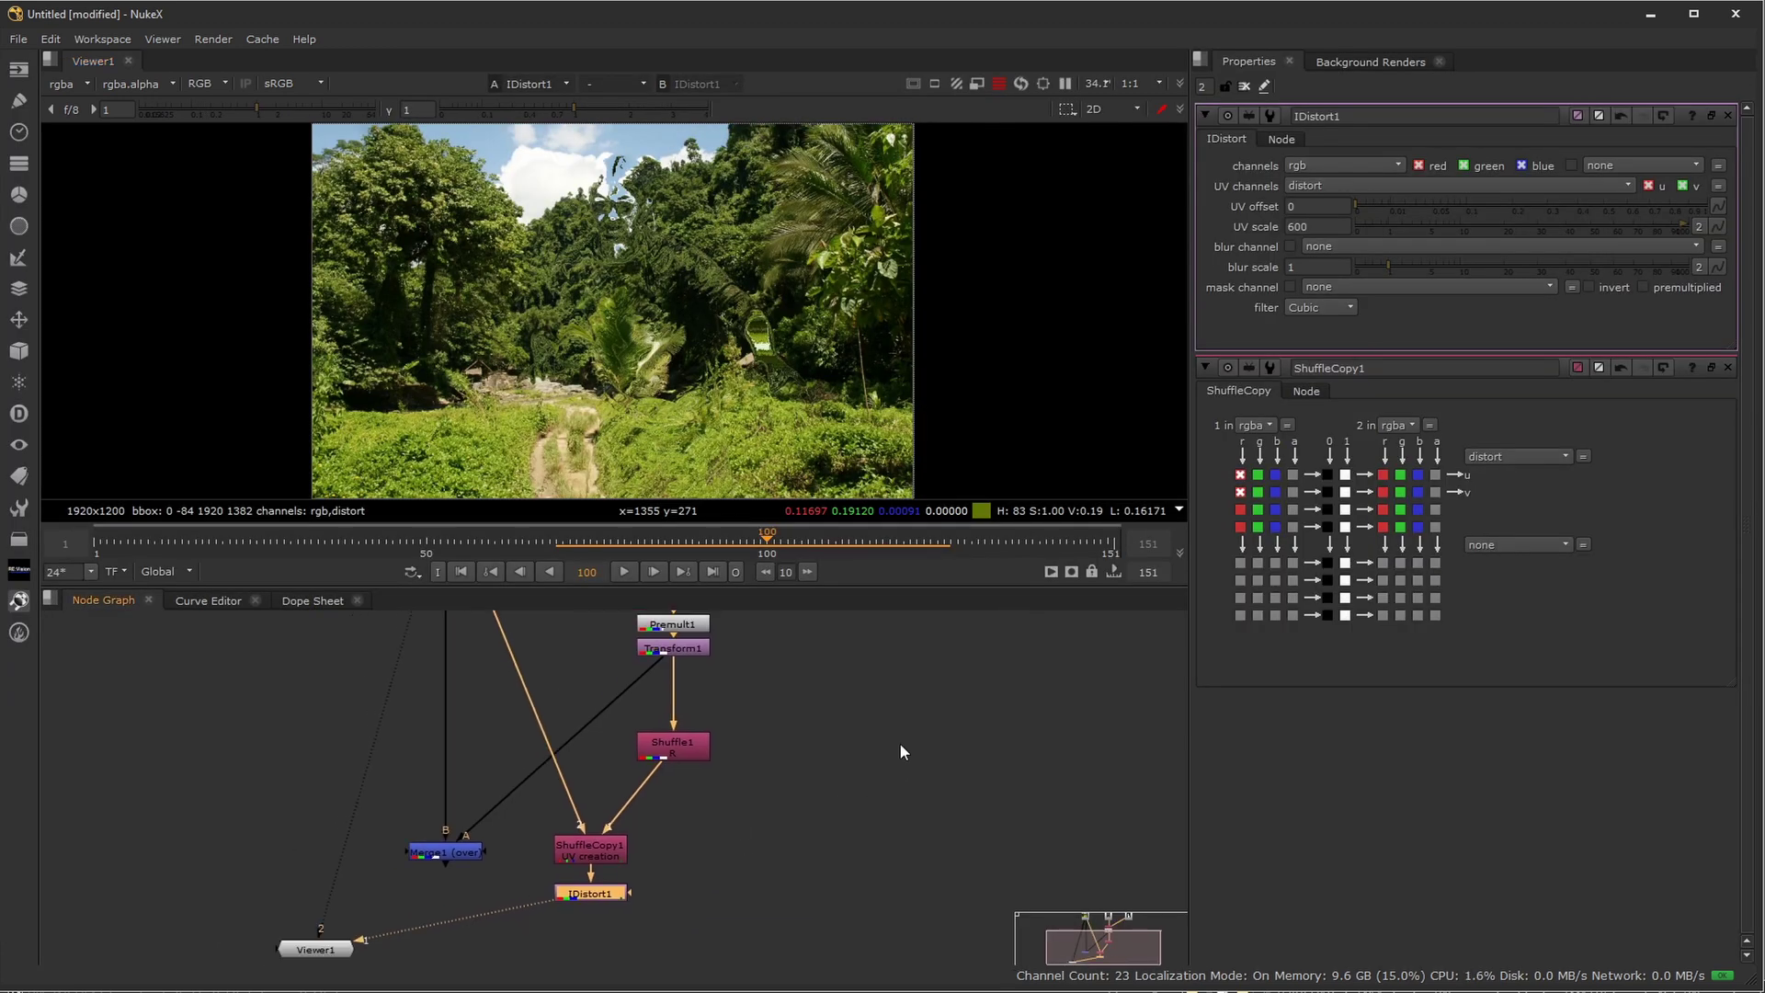
pyautogui.moveTo(879, 730); pyautogui.dragTo(833, 699, button='middle')
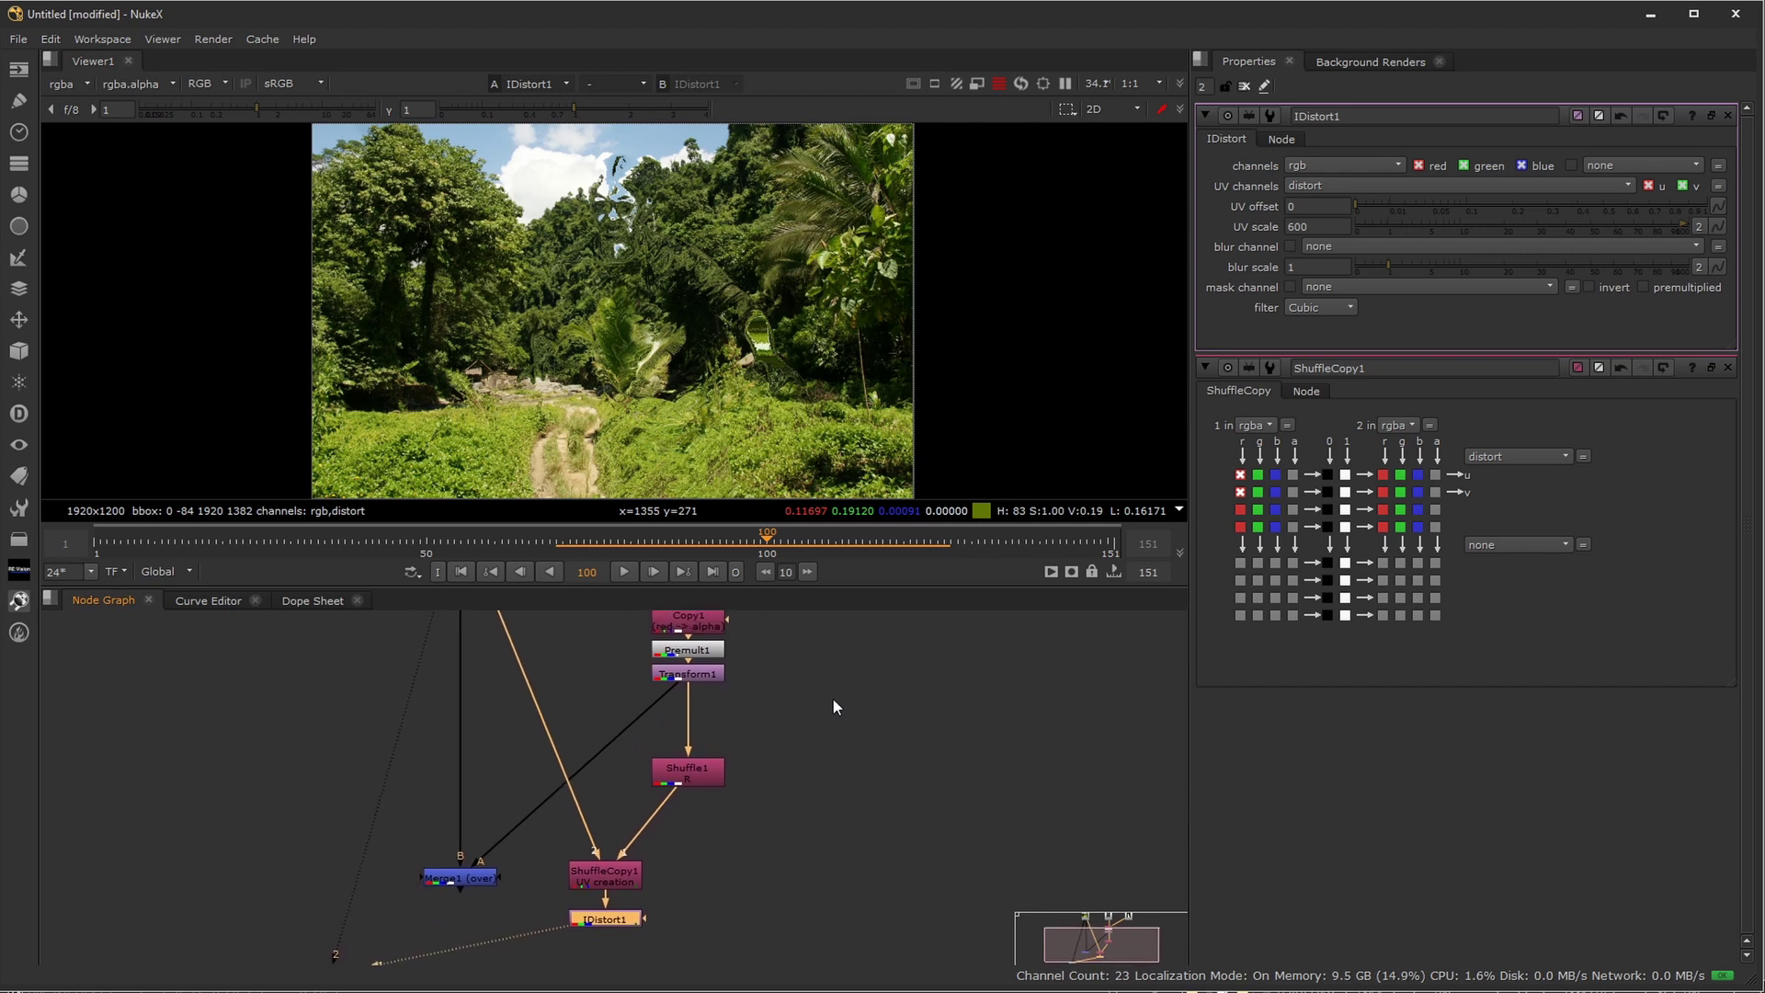
pyautogui.click(458, 875)
pyautogui.press('1')
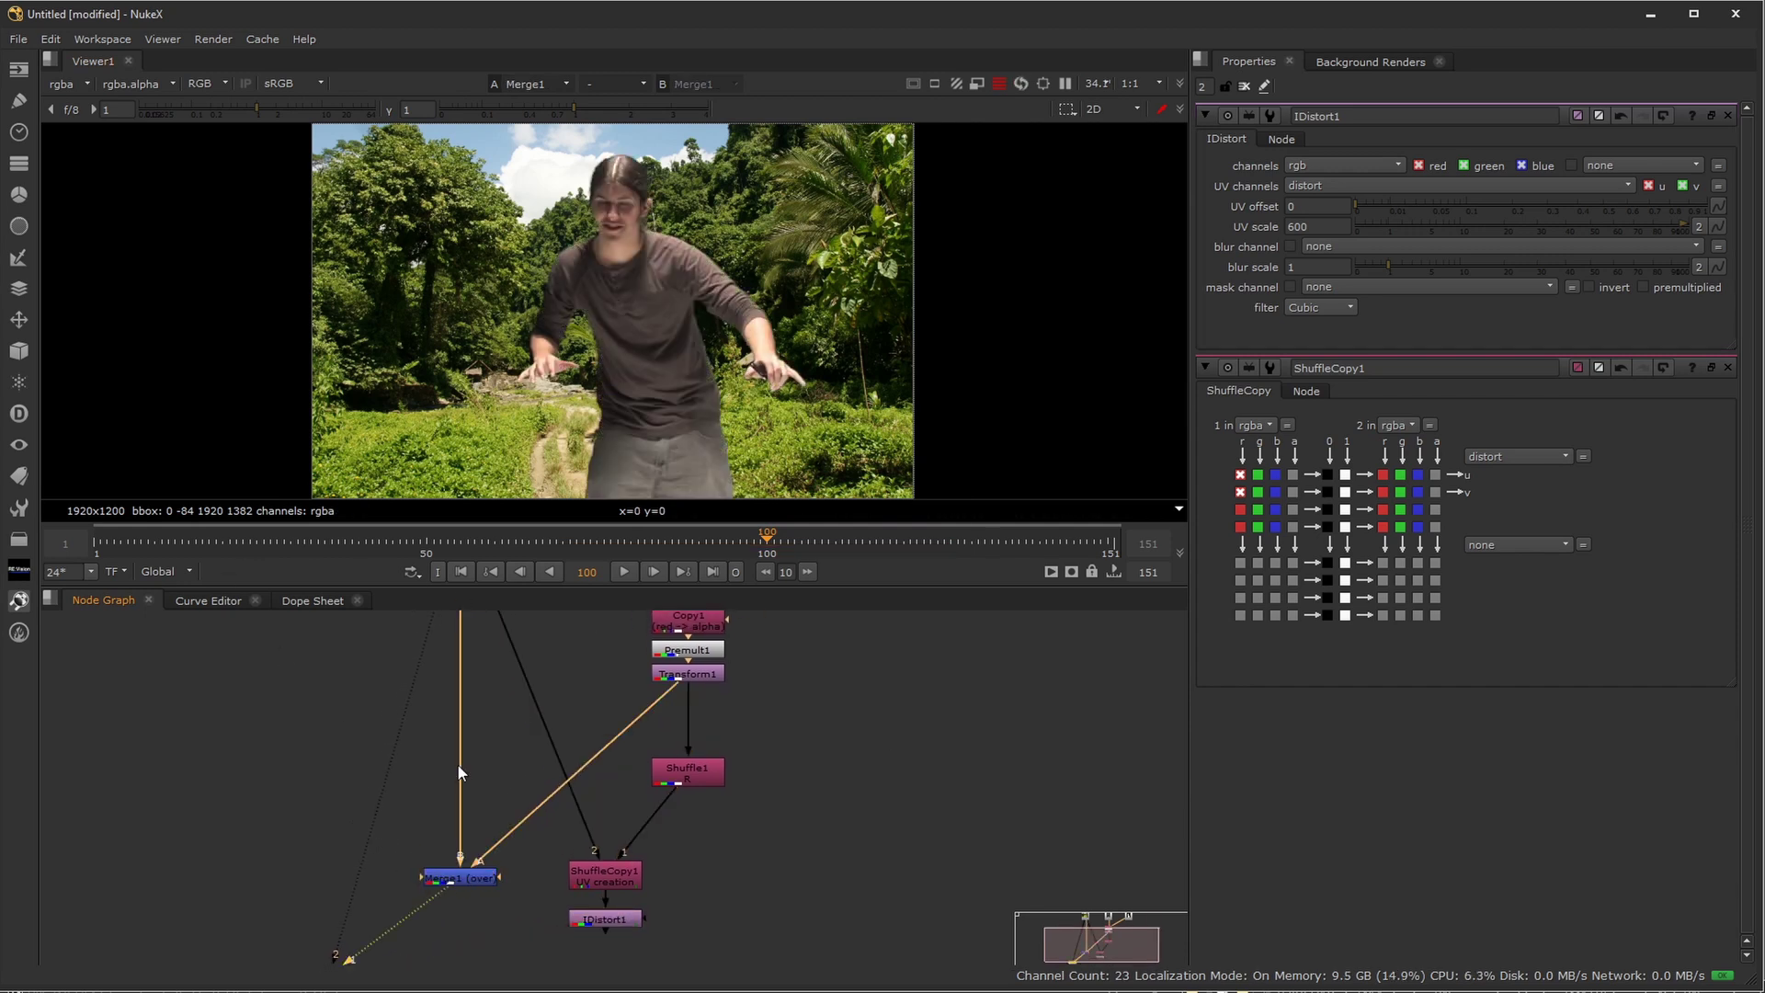
pyautogui.moveTo(168, 550); pyautogui.dragTo(327, 597)
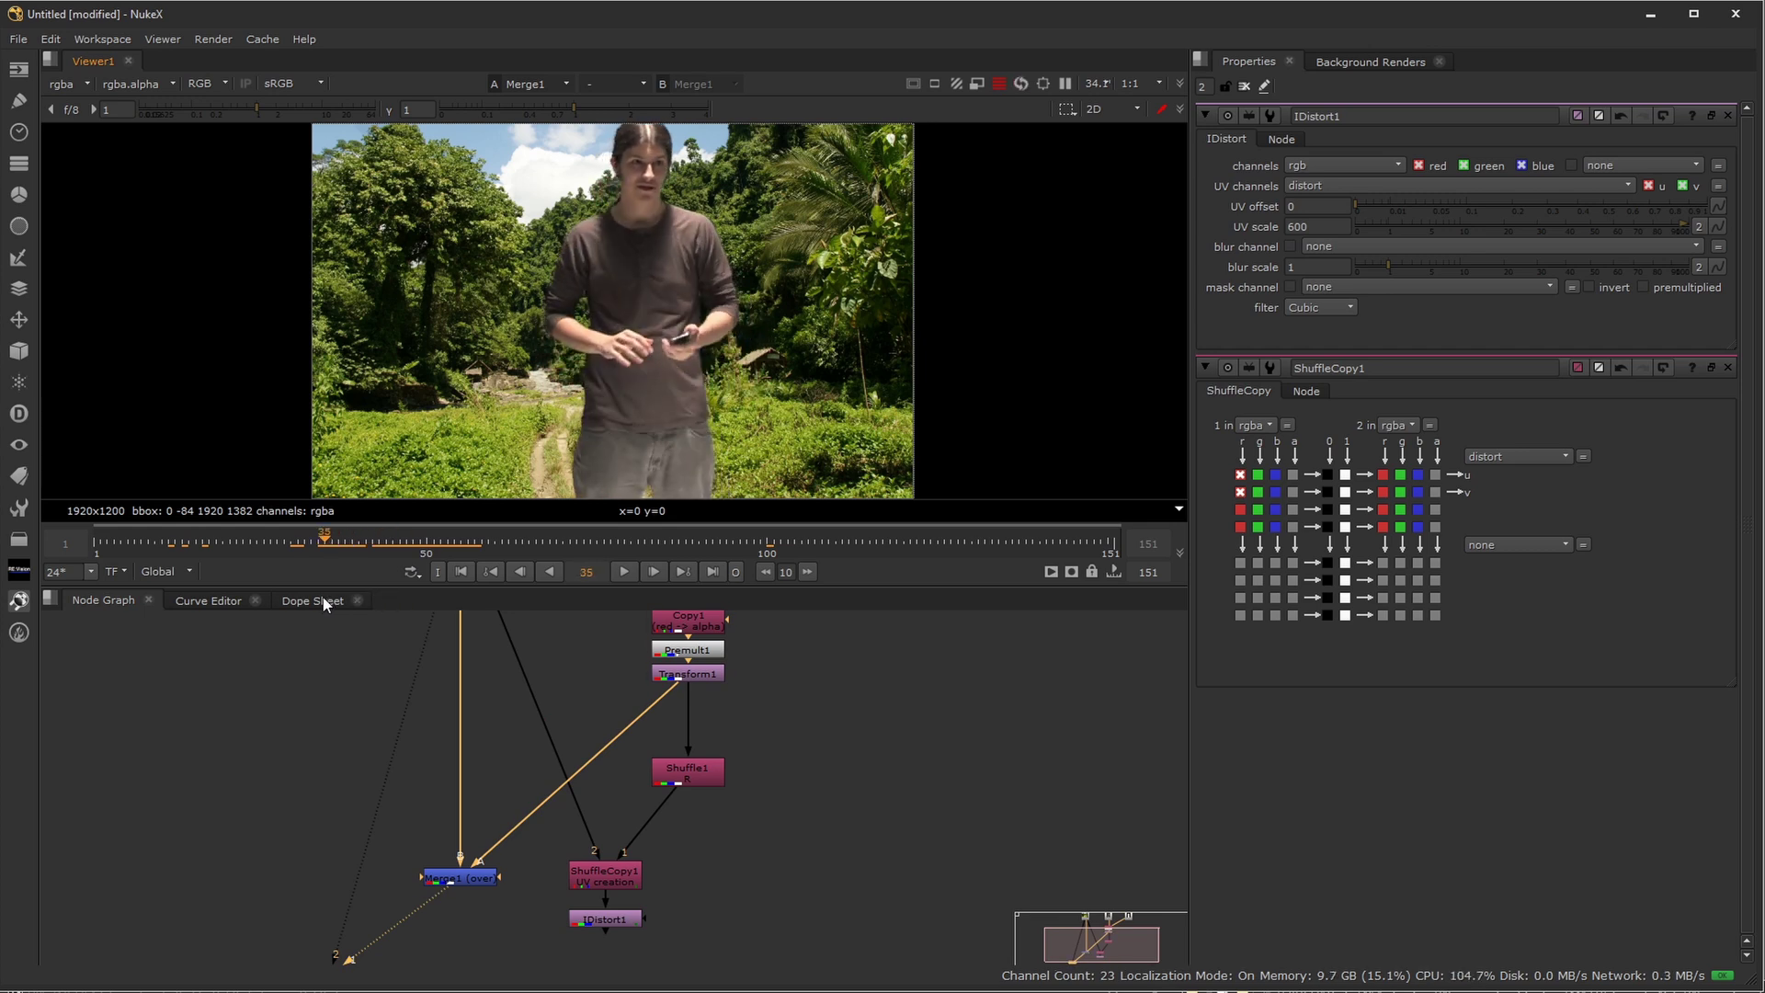
# Add a Dissolve node below the two branches, with Merge1 as input 0 and IDistort1 as input 1
pyautogui.click(566, 924)
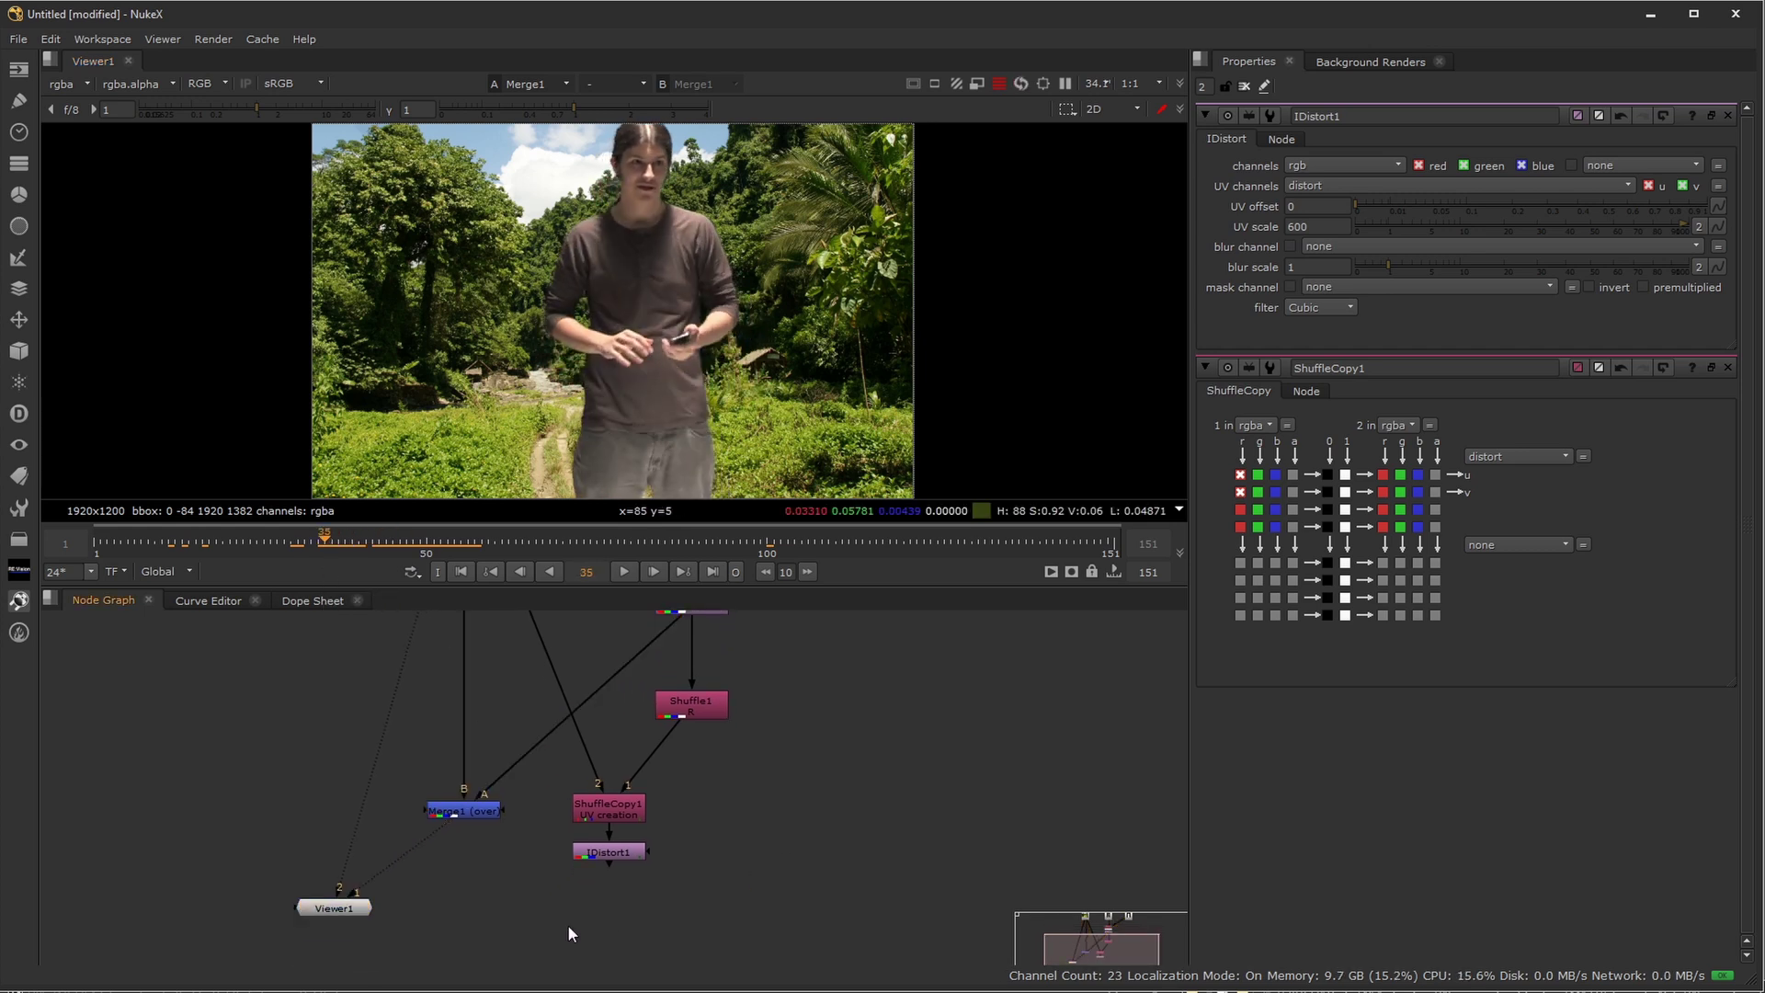
pyautogui.press('Tab')
pyautogui.write('dis')
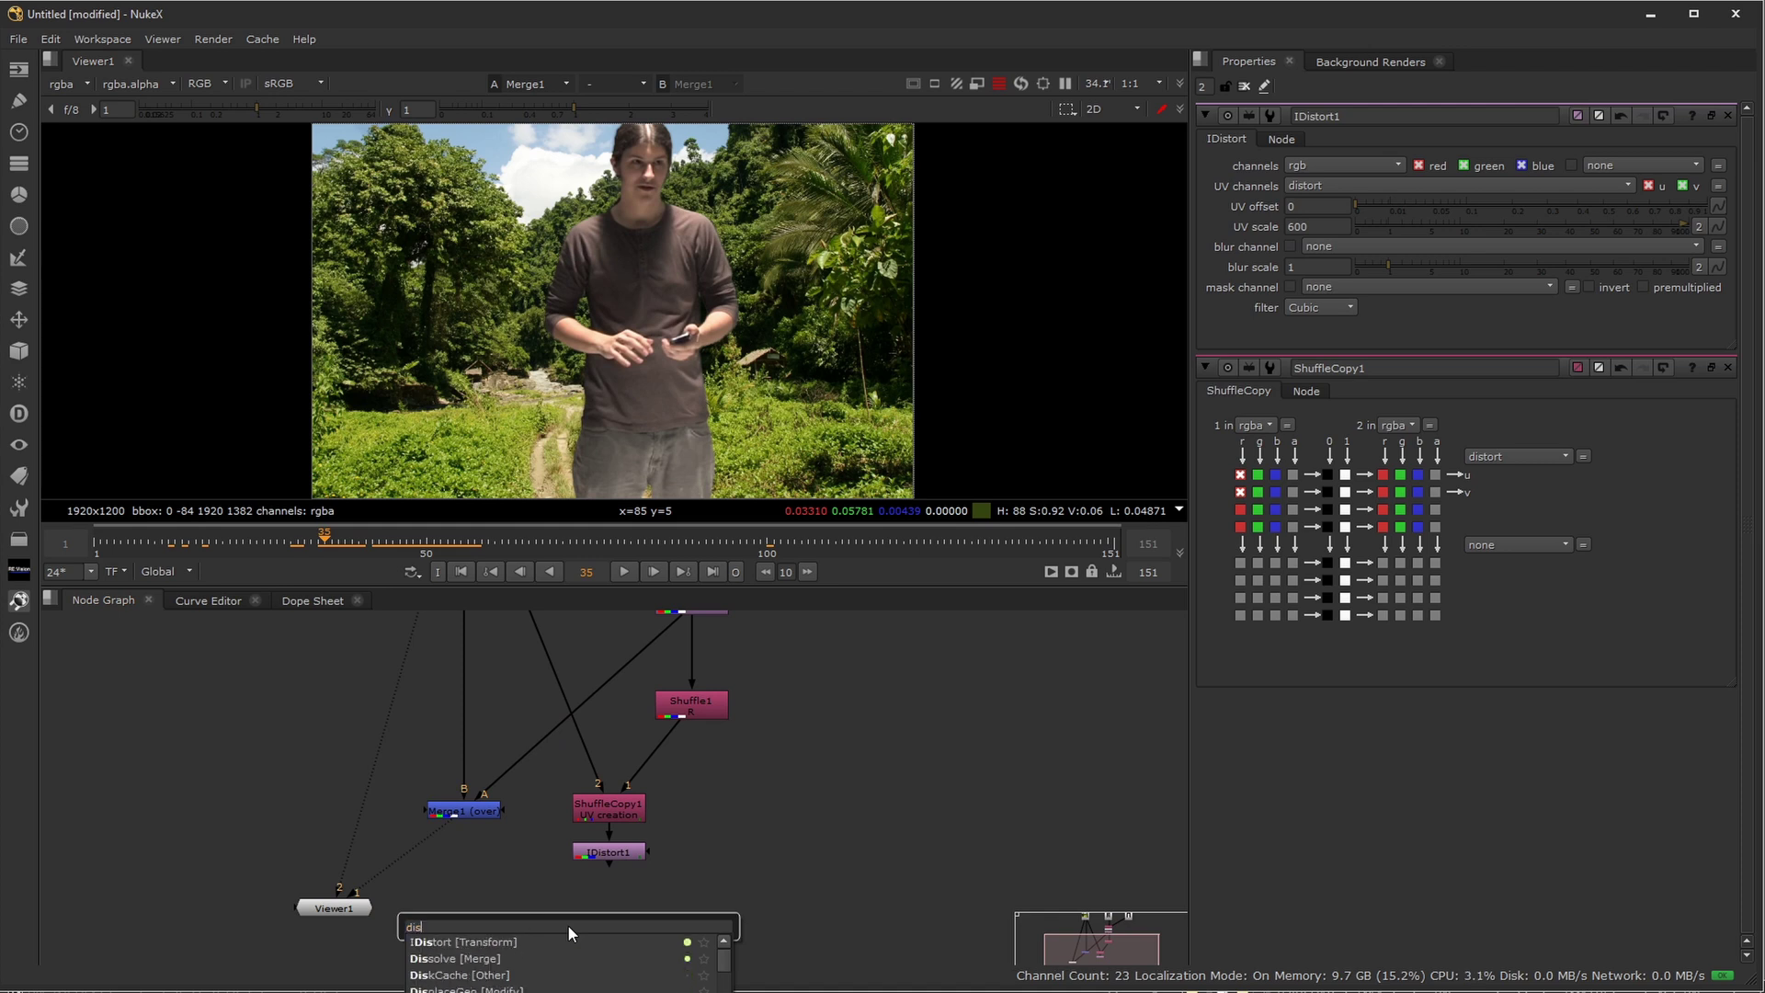
pyautogui.write('s')
pyautogui.press('Return')
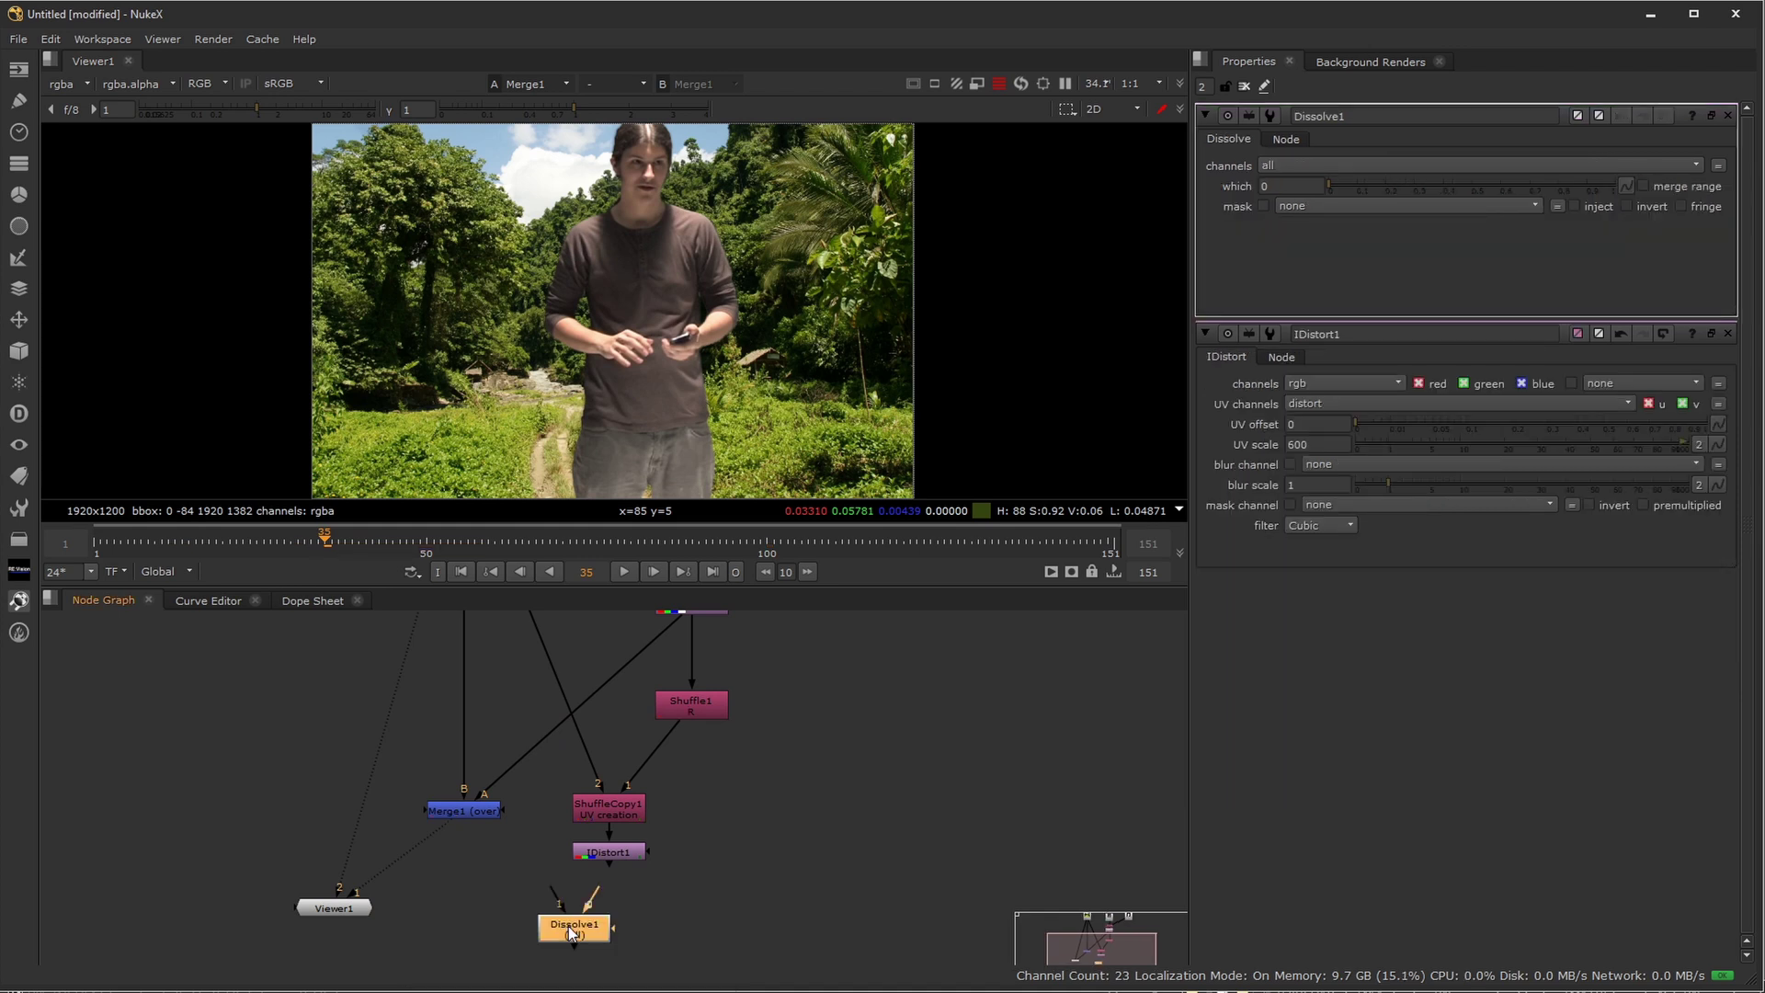
pyautogui.moveTo(577, 913); pyautogui.dragTo(438, 809)
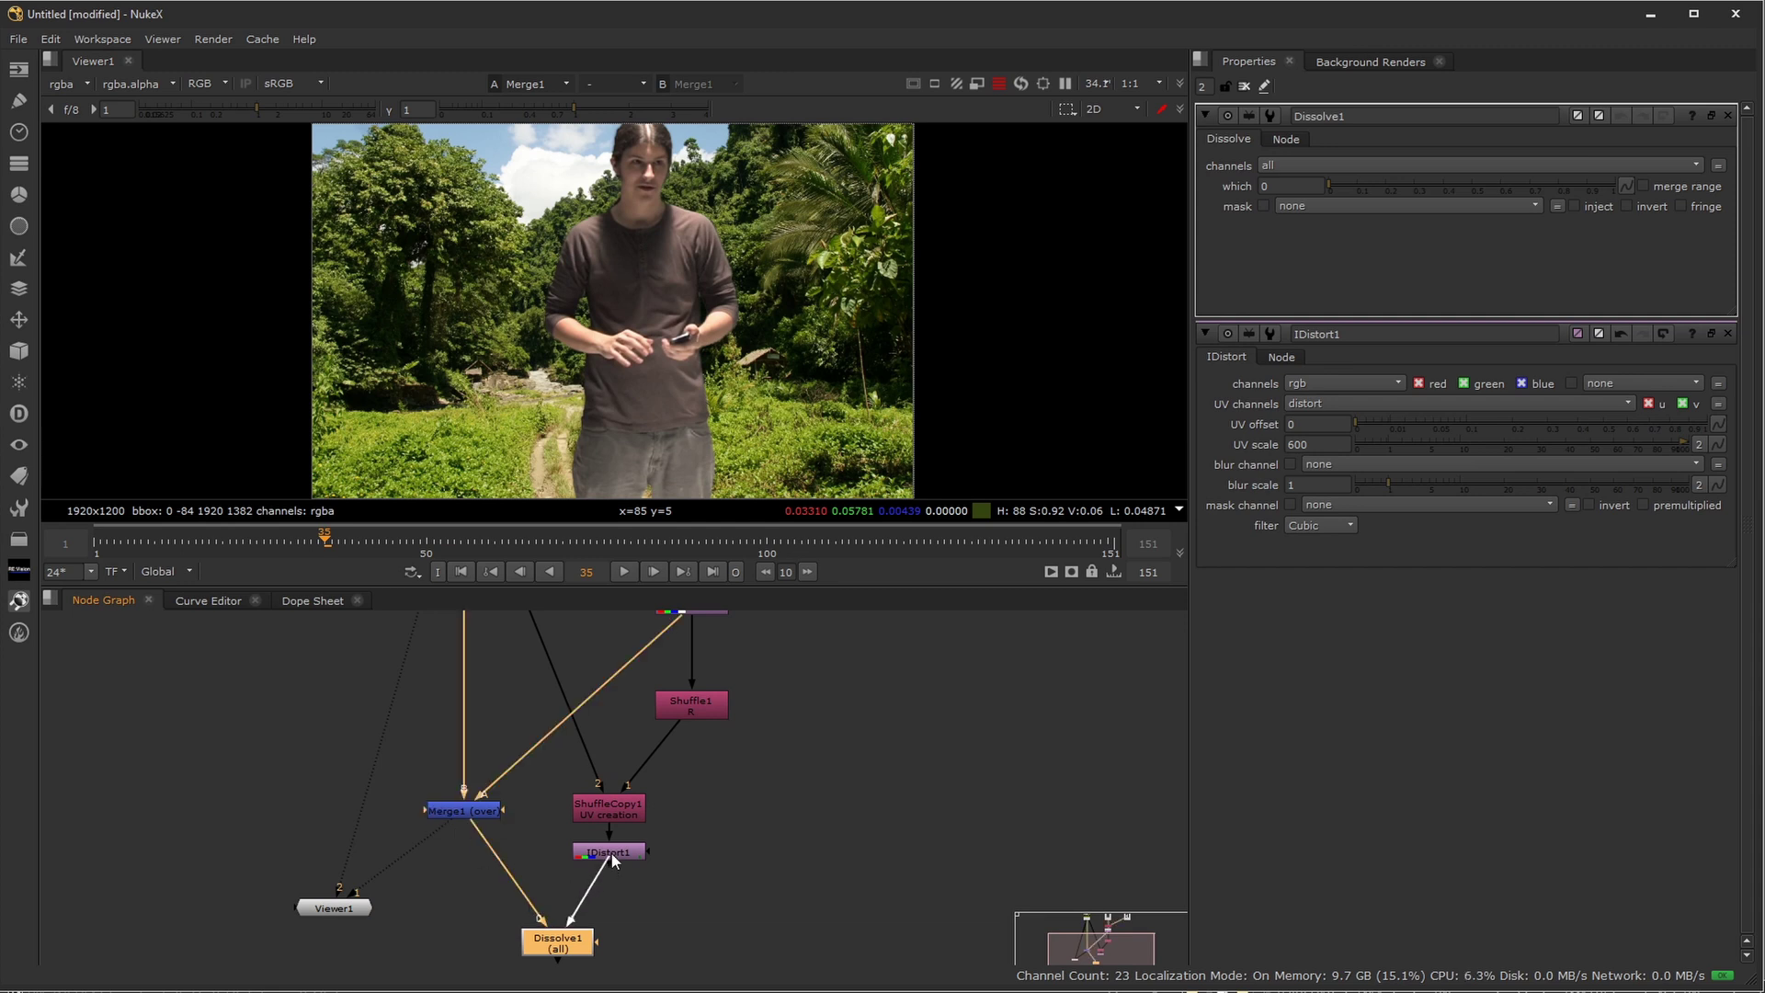
pyautogui.moveTo(568, 948); pyautogui.dragTo(532, 950)
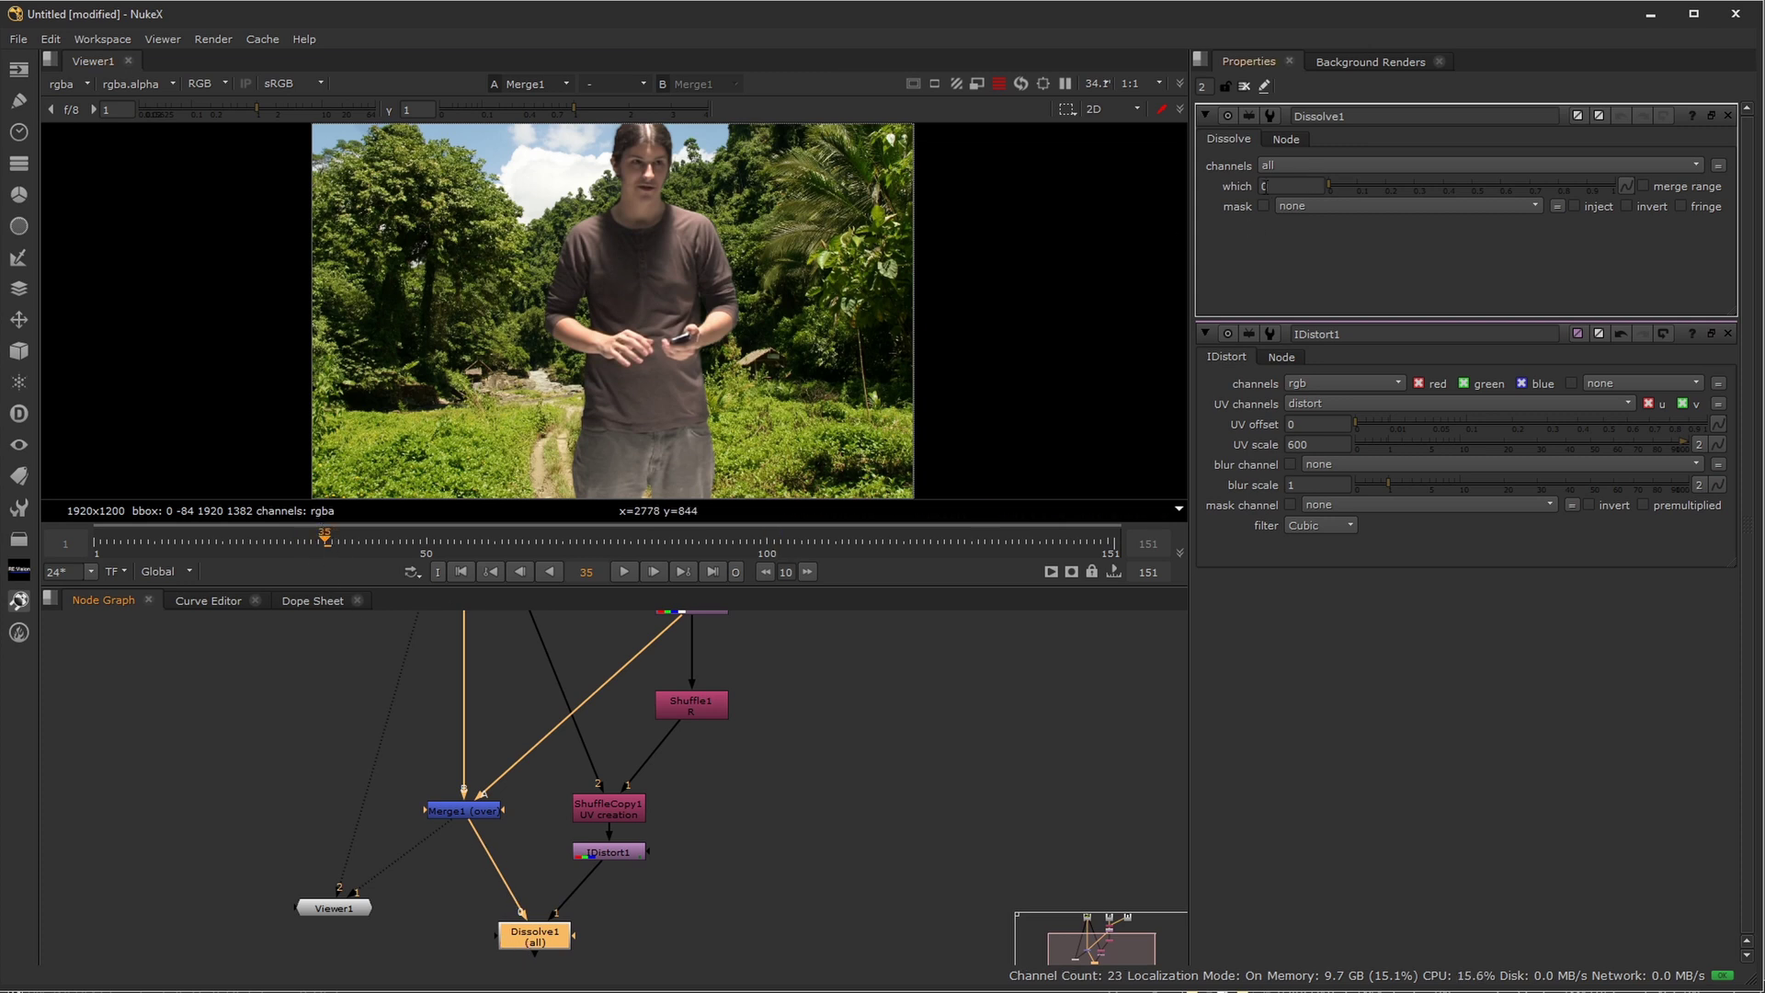
# Connect the viewer to Dissolve1, try out its which value, and return the value to 0
pyautogui.moveTo(1331, 189); pyautogui.dragTo(1399, 187)
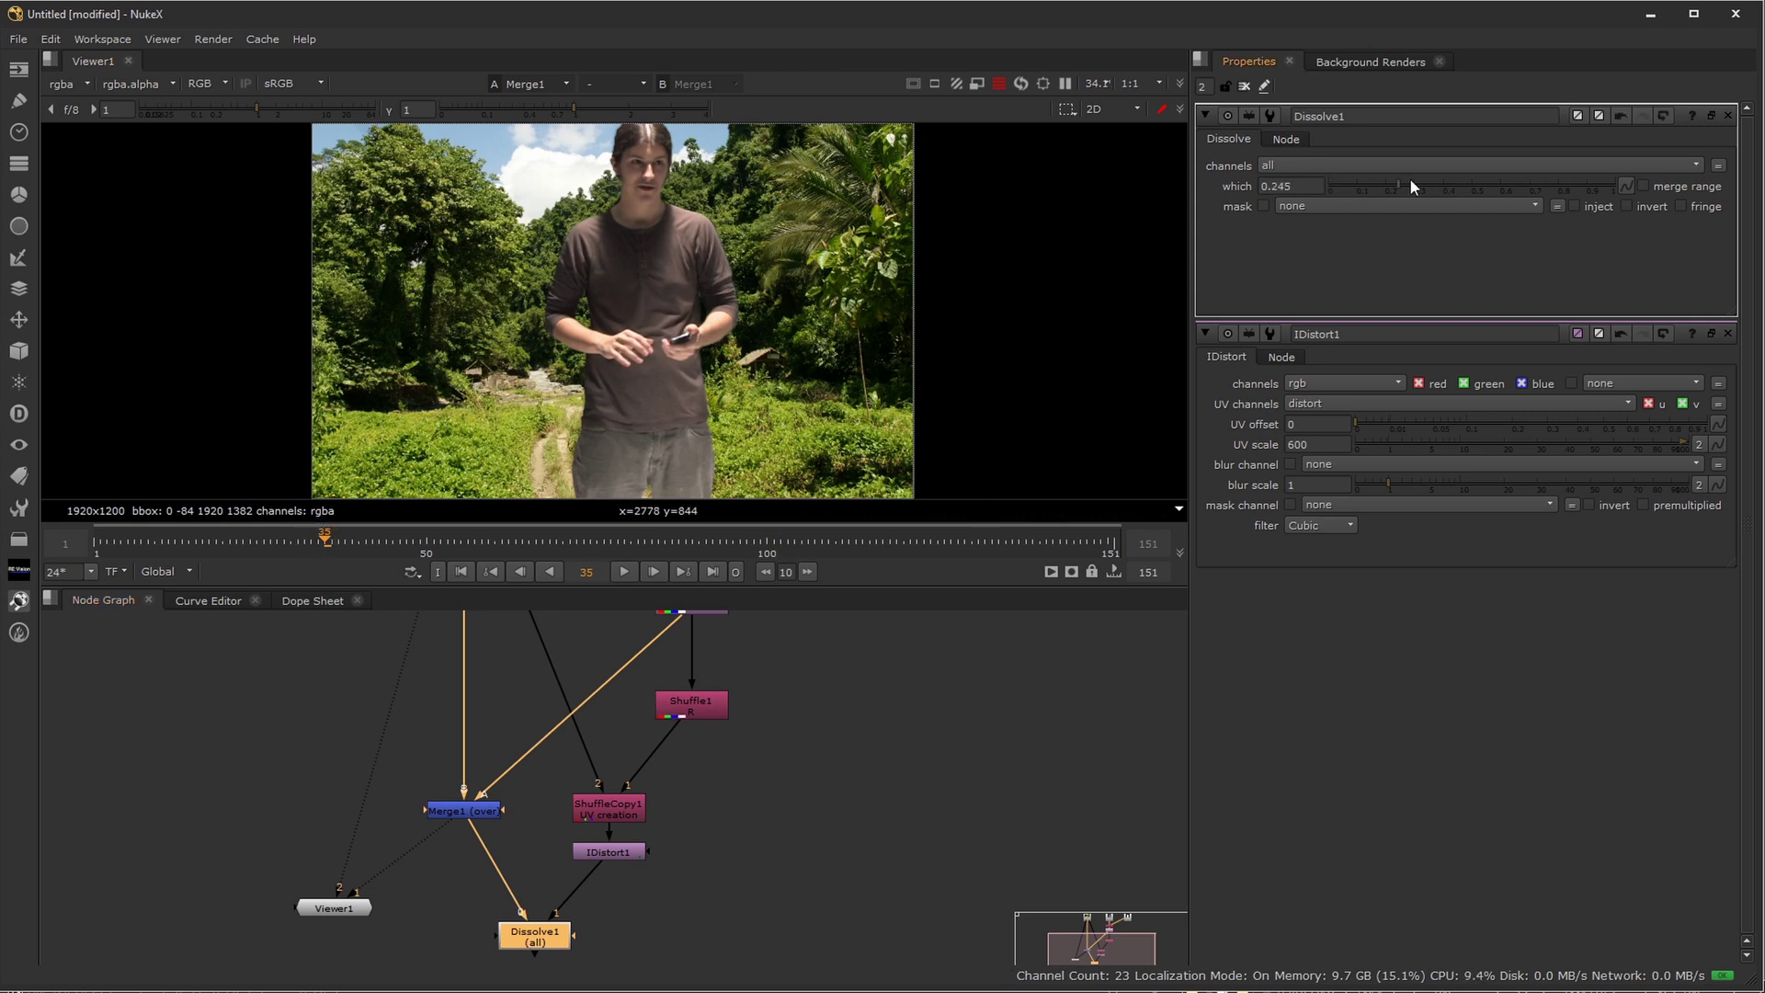
pyautogui.moveTo(355, 896); pyautogui.dragTo(526, 935)
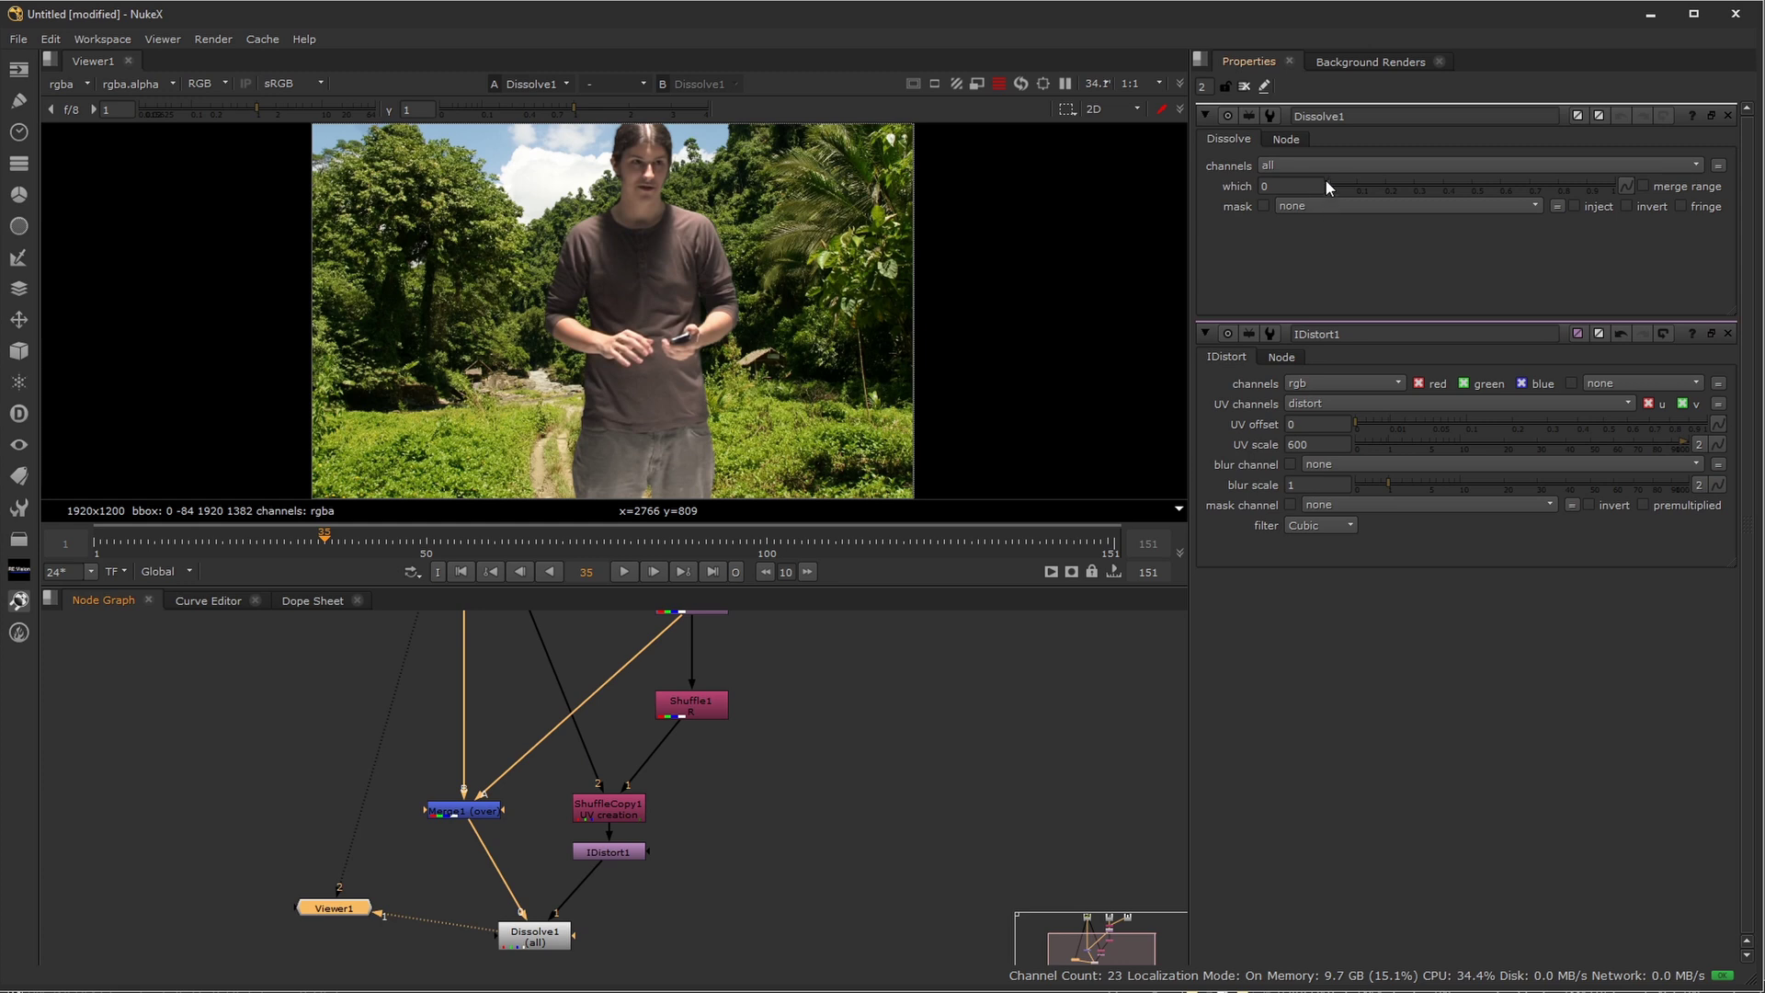
pyautogui.moveTo(1335, 186); pyautogui.dragTo(1280, 201)
# Keyframe the which value of Dissolve1 at 0 on frame 33 and at 1 on frame 46
pyautogui.moveTo(323, 558); pyautogui.dragTo(311, 538)
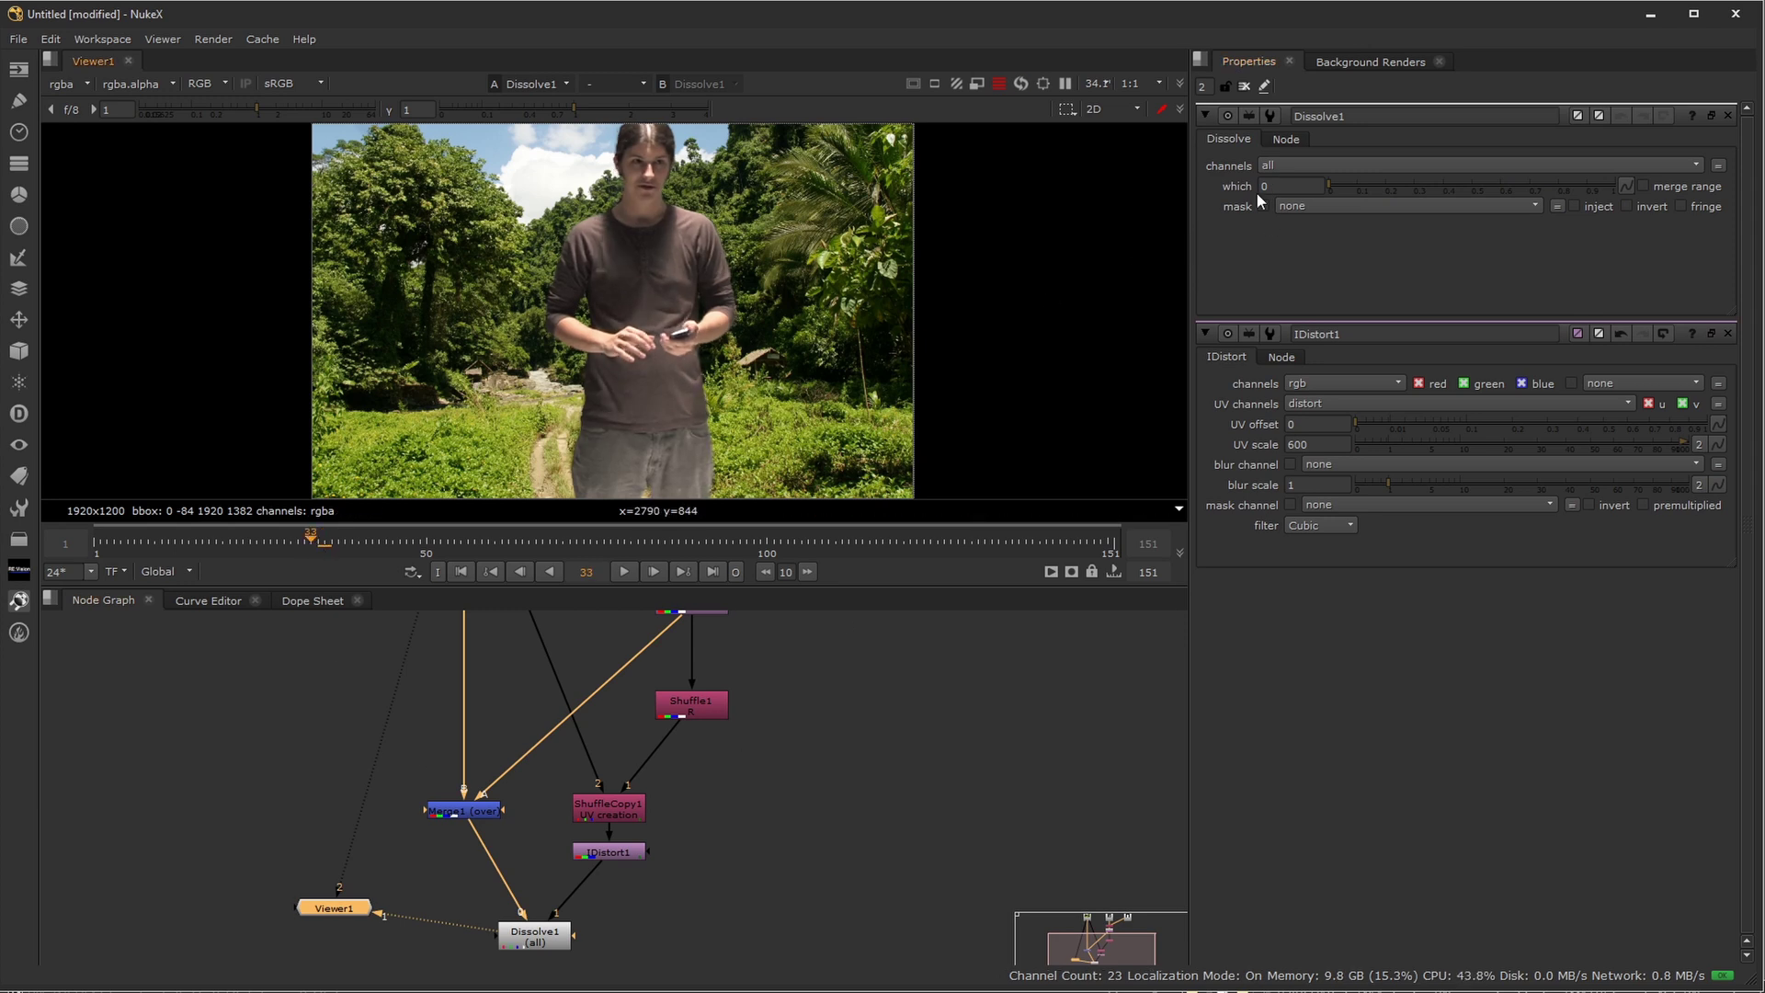
pyautogui.click(1627, 187)
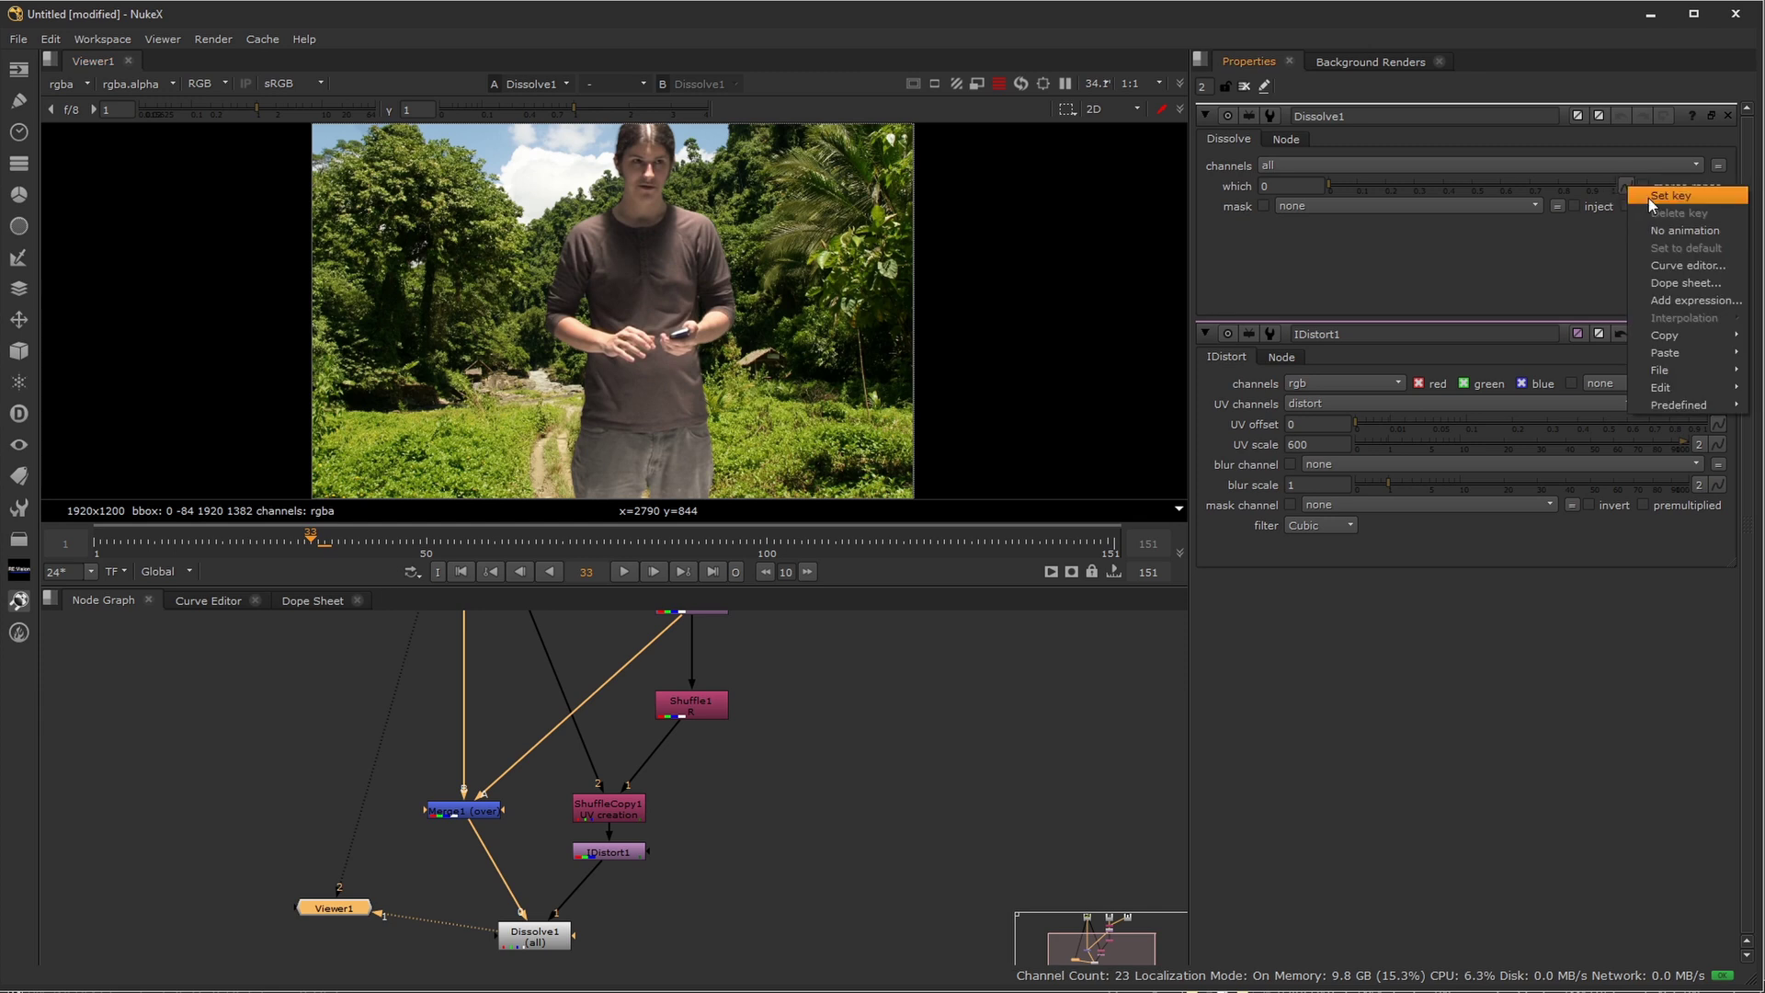
pyautogui.click(1670, 196)
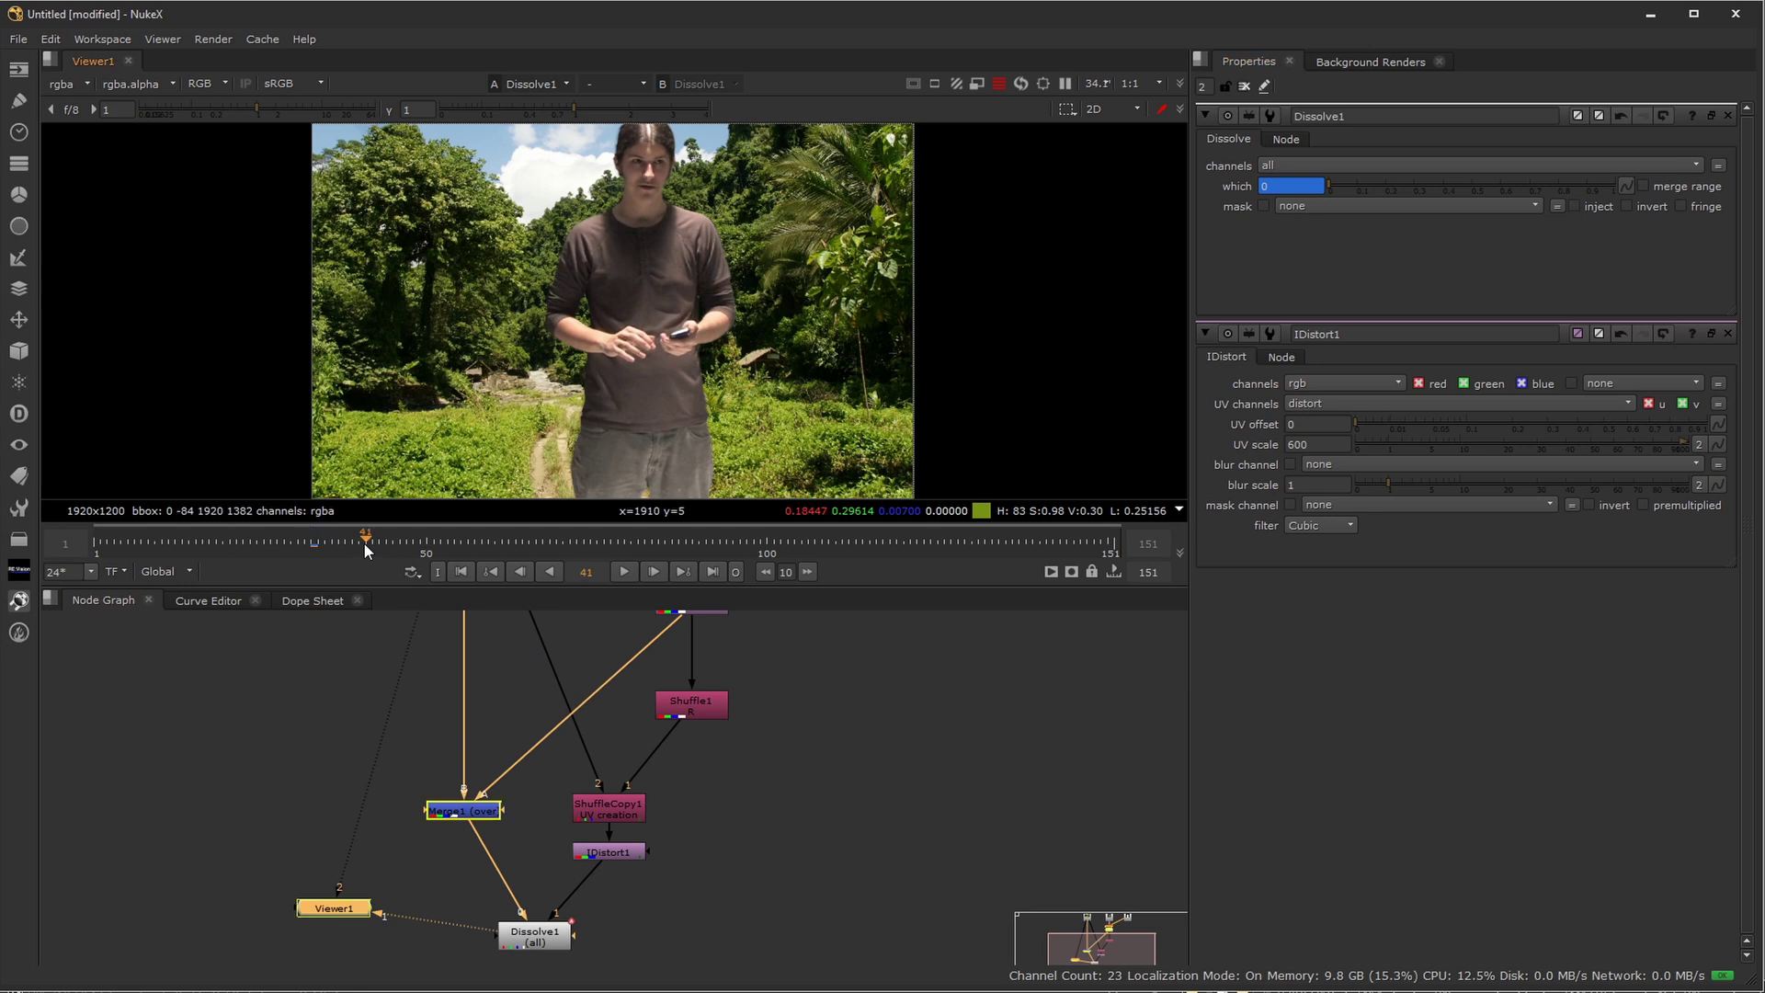
pyautogui.moveTo(364, 543); pyautogui.dragTo(399, 572)
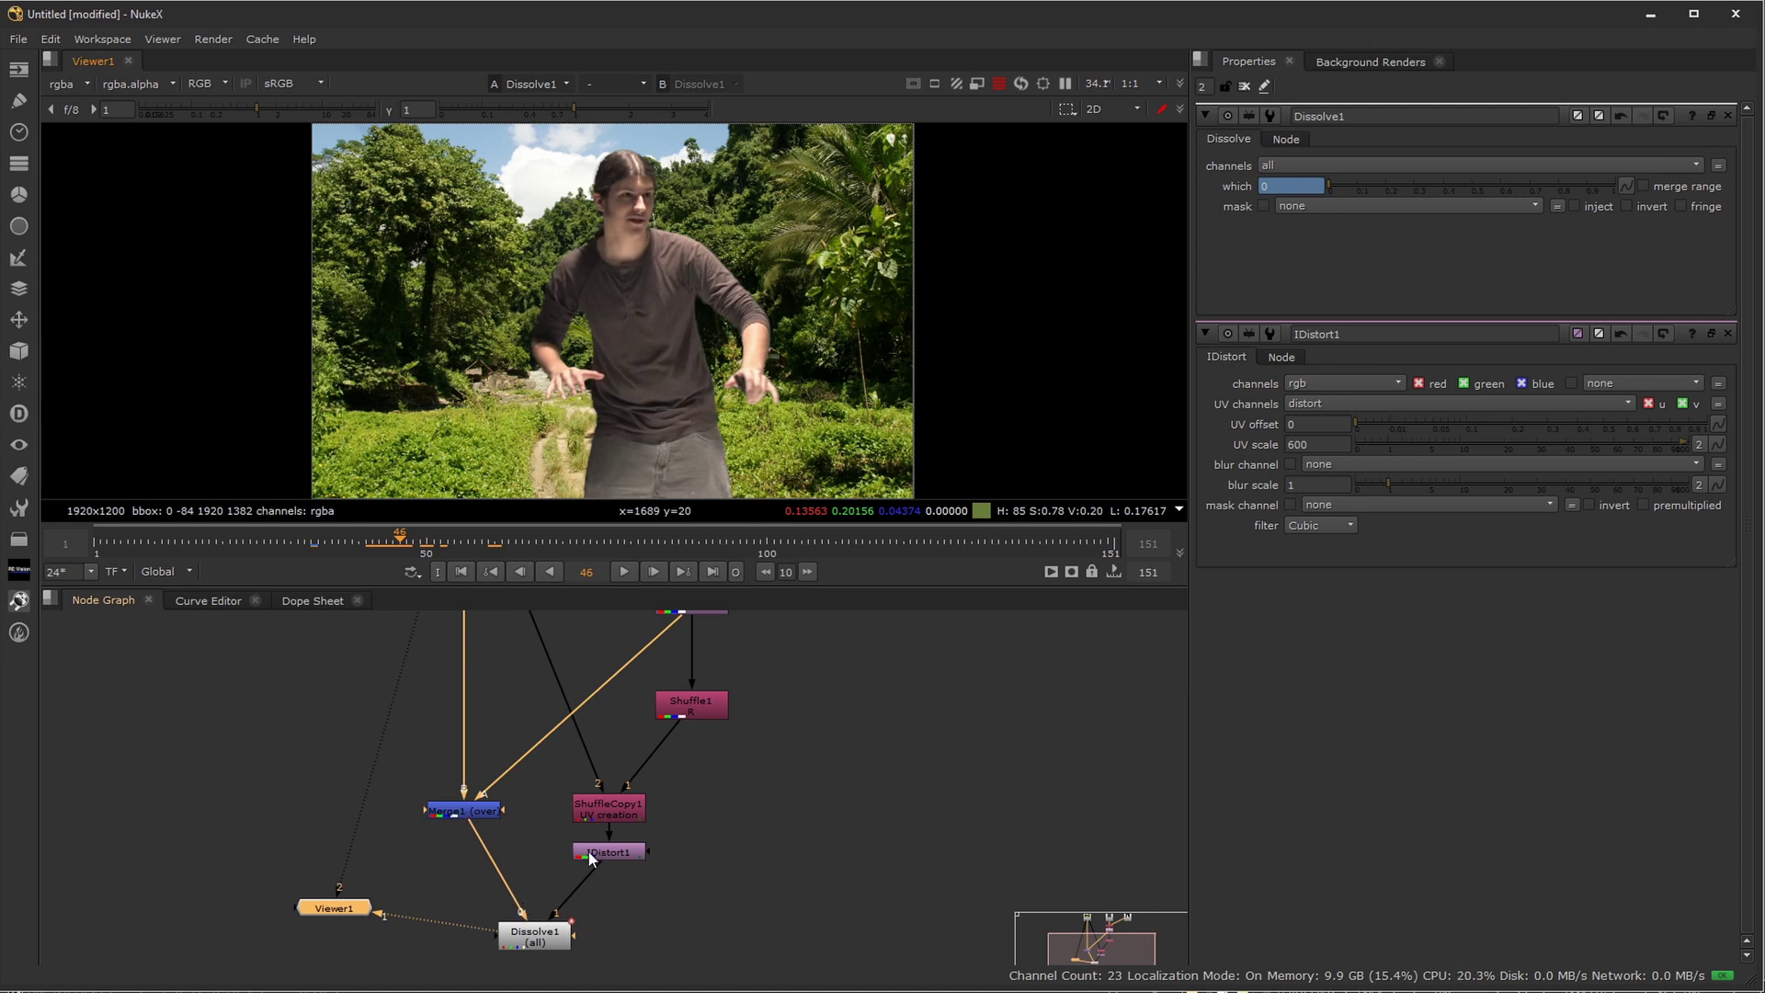
pyautogui.moveTo(1327, 189); pyautogui.dragTo(1575, 262)
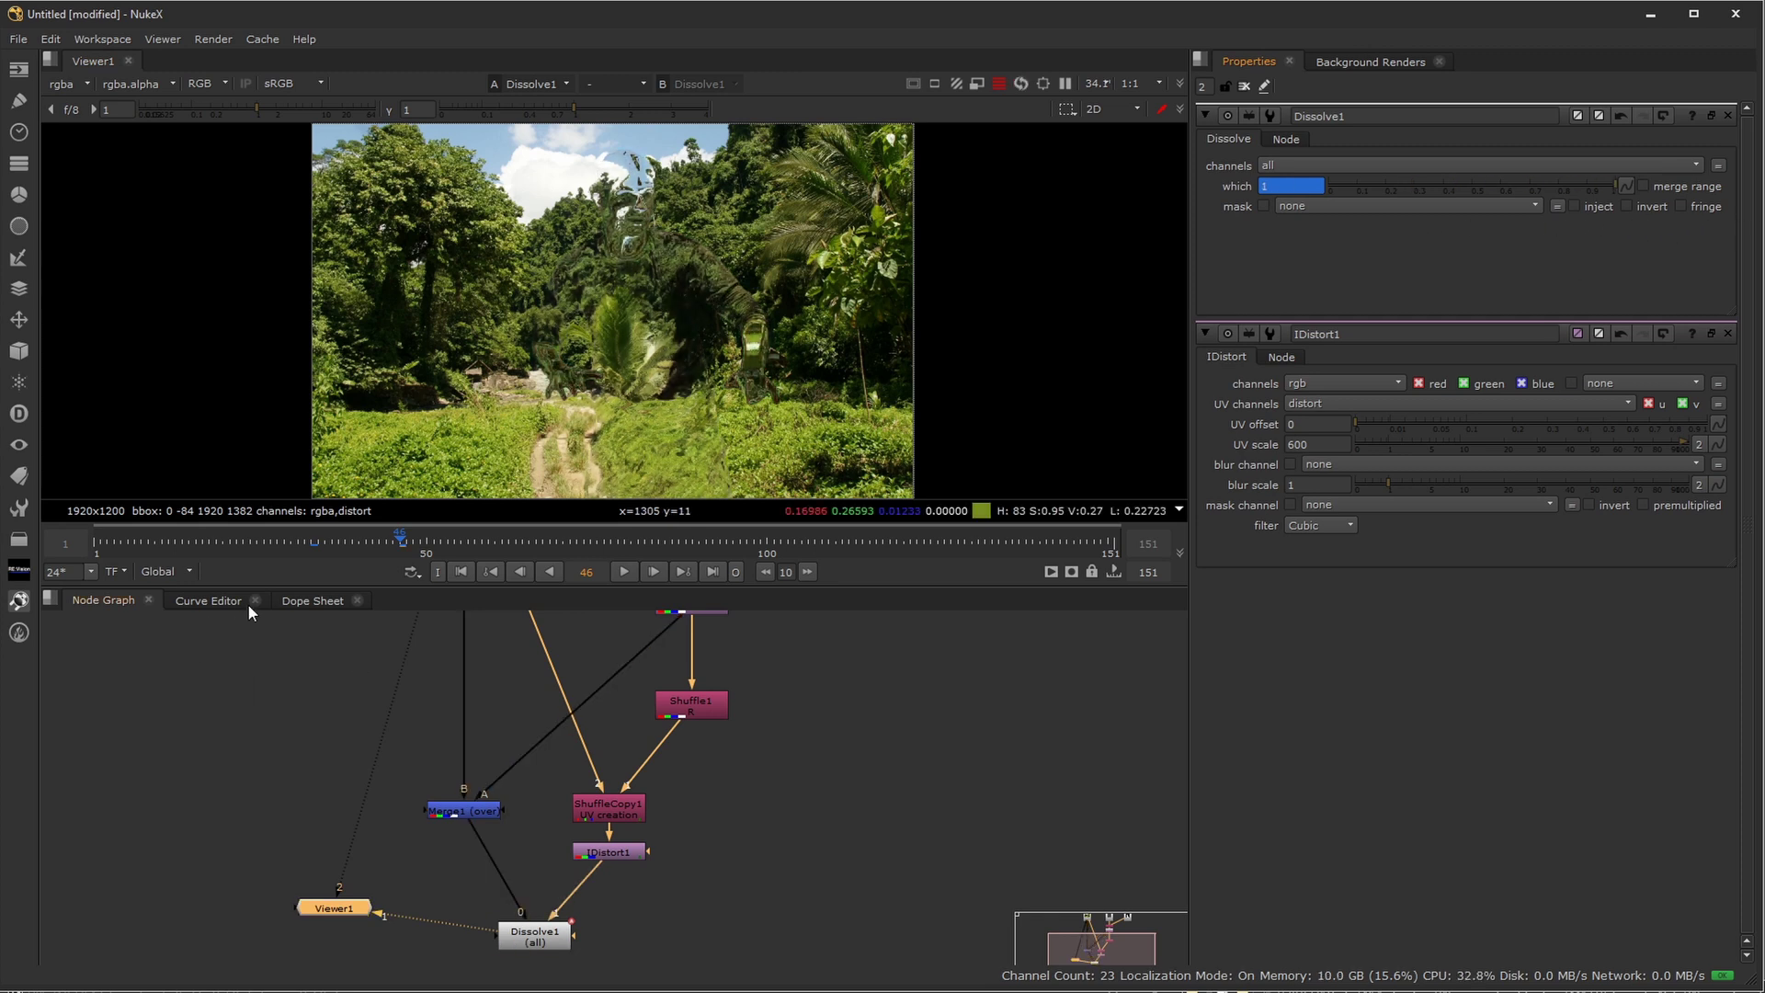
# Check the which keyframes of Dissolve1 in the Dope Sheet and Curve Editor, and return to the node graph
pyautogui.click(292, 600)
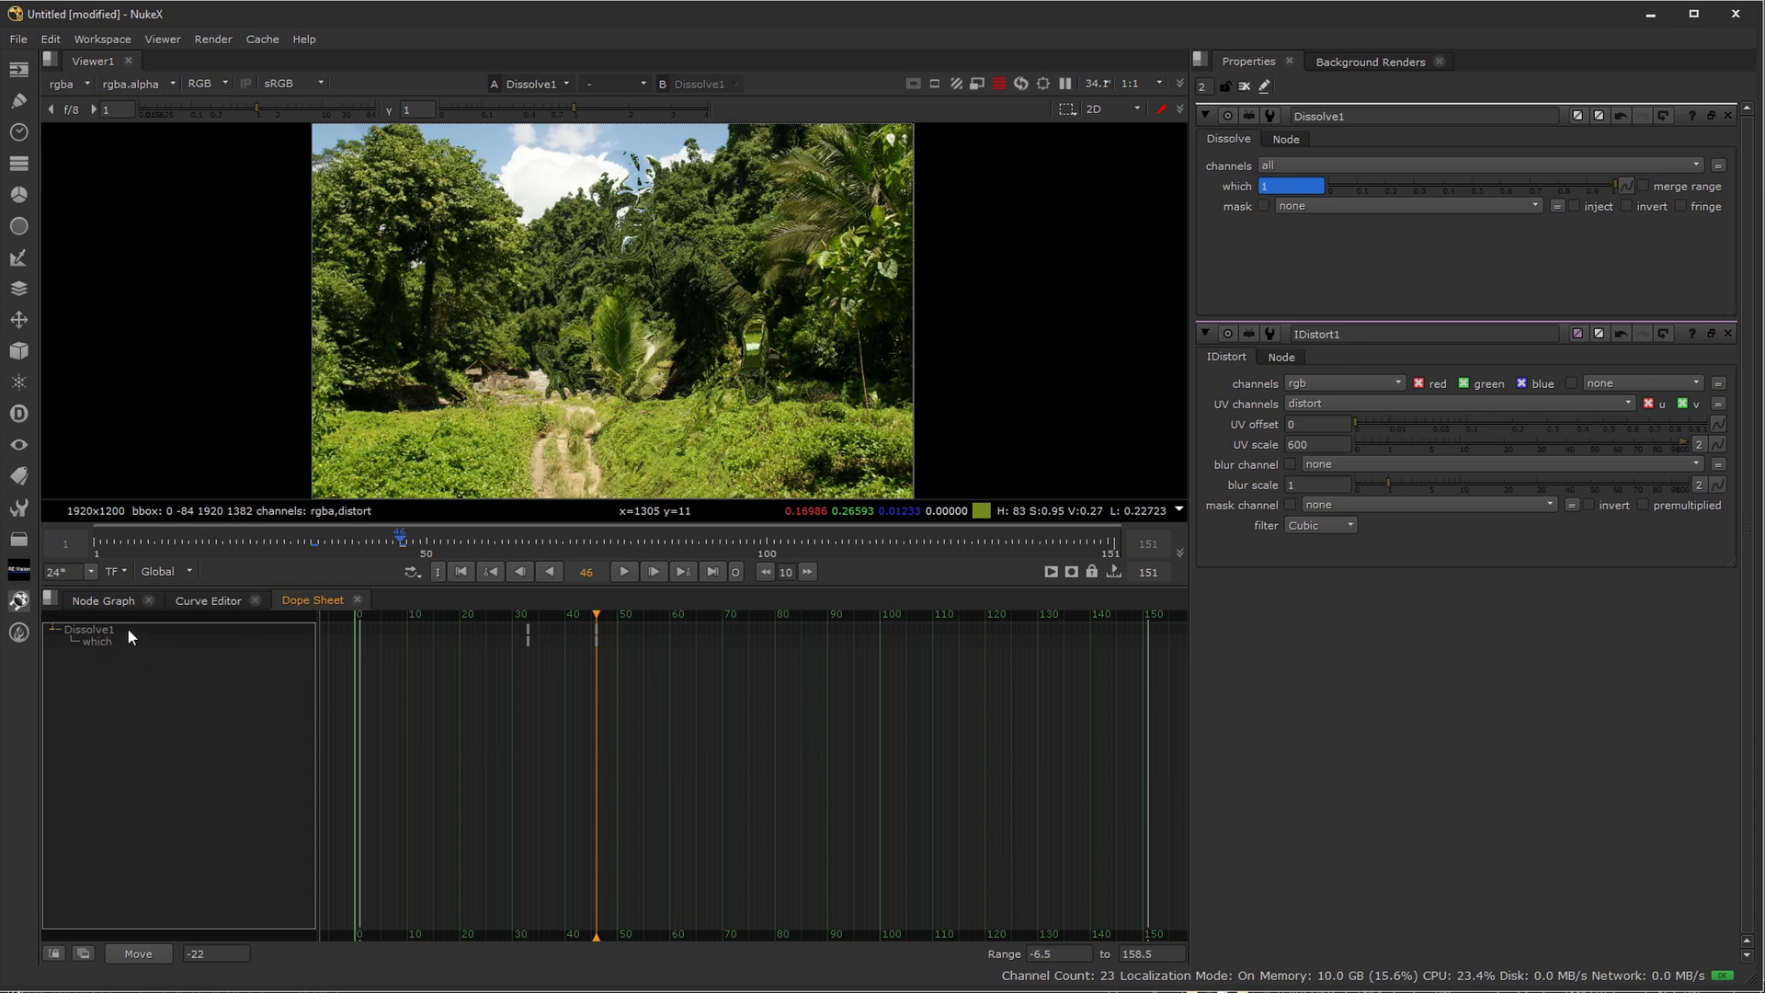
pyautogui.click(206, 600)
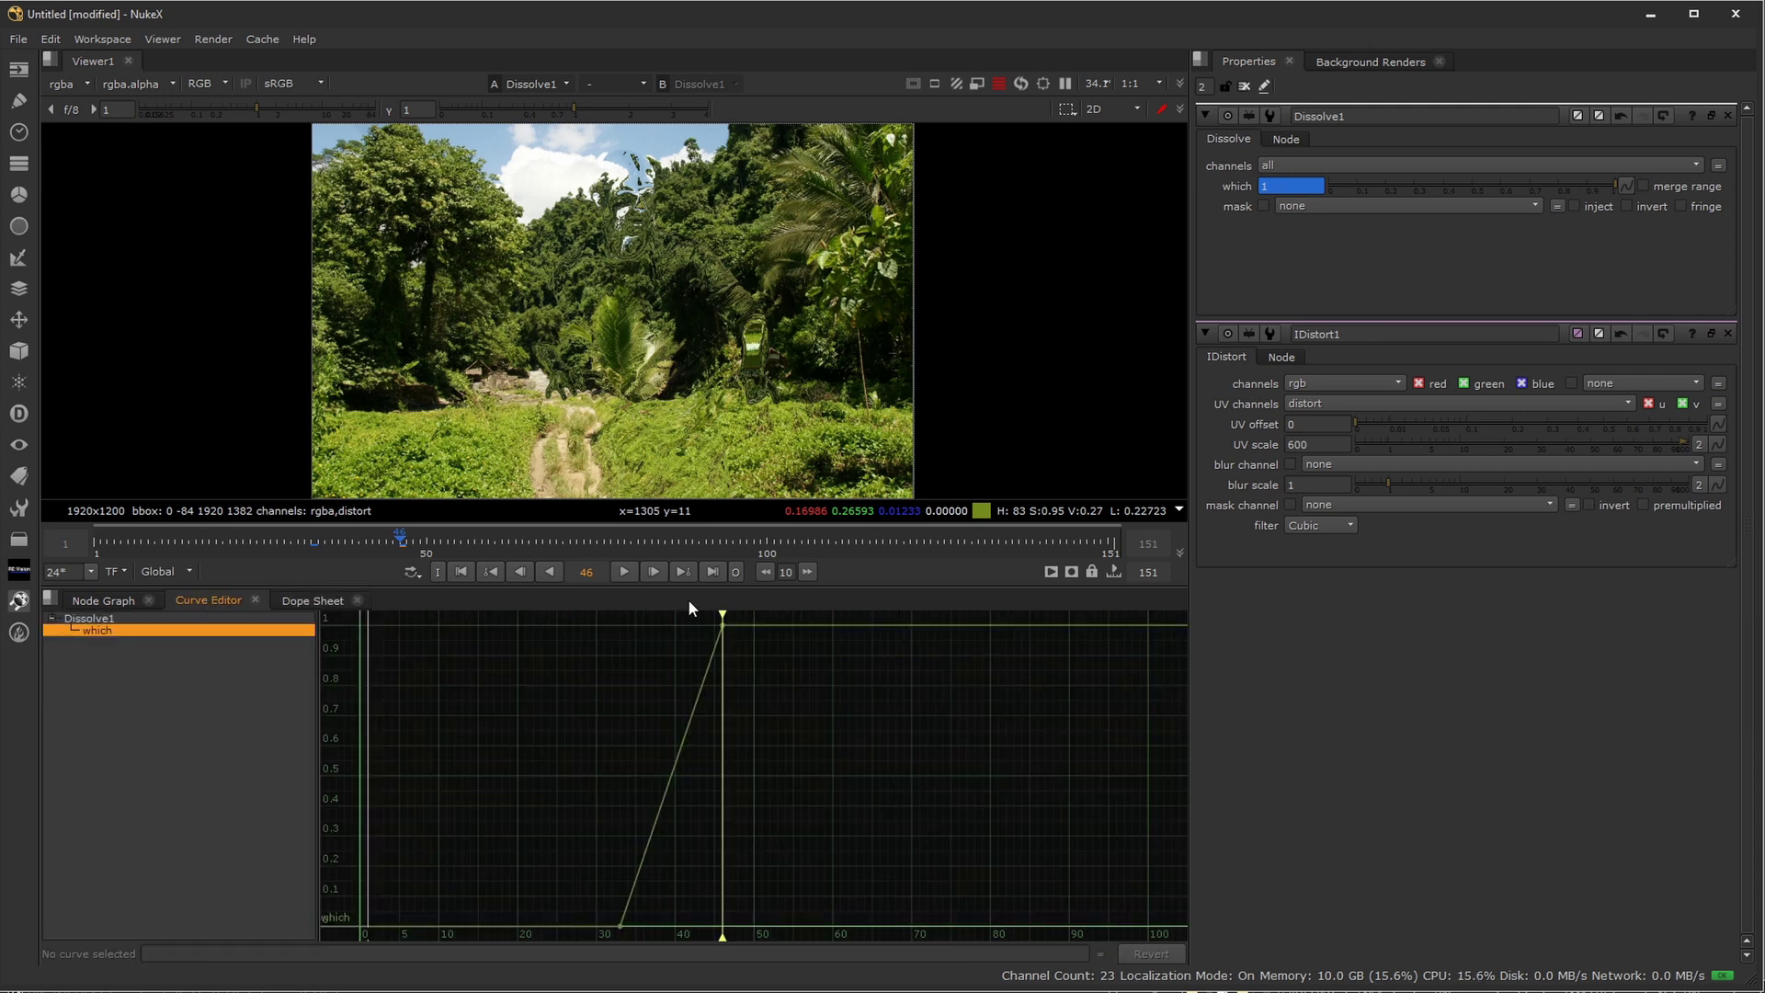
pyautogui.click(107, 605)
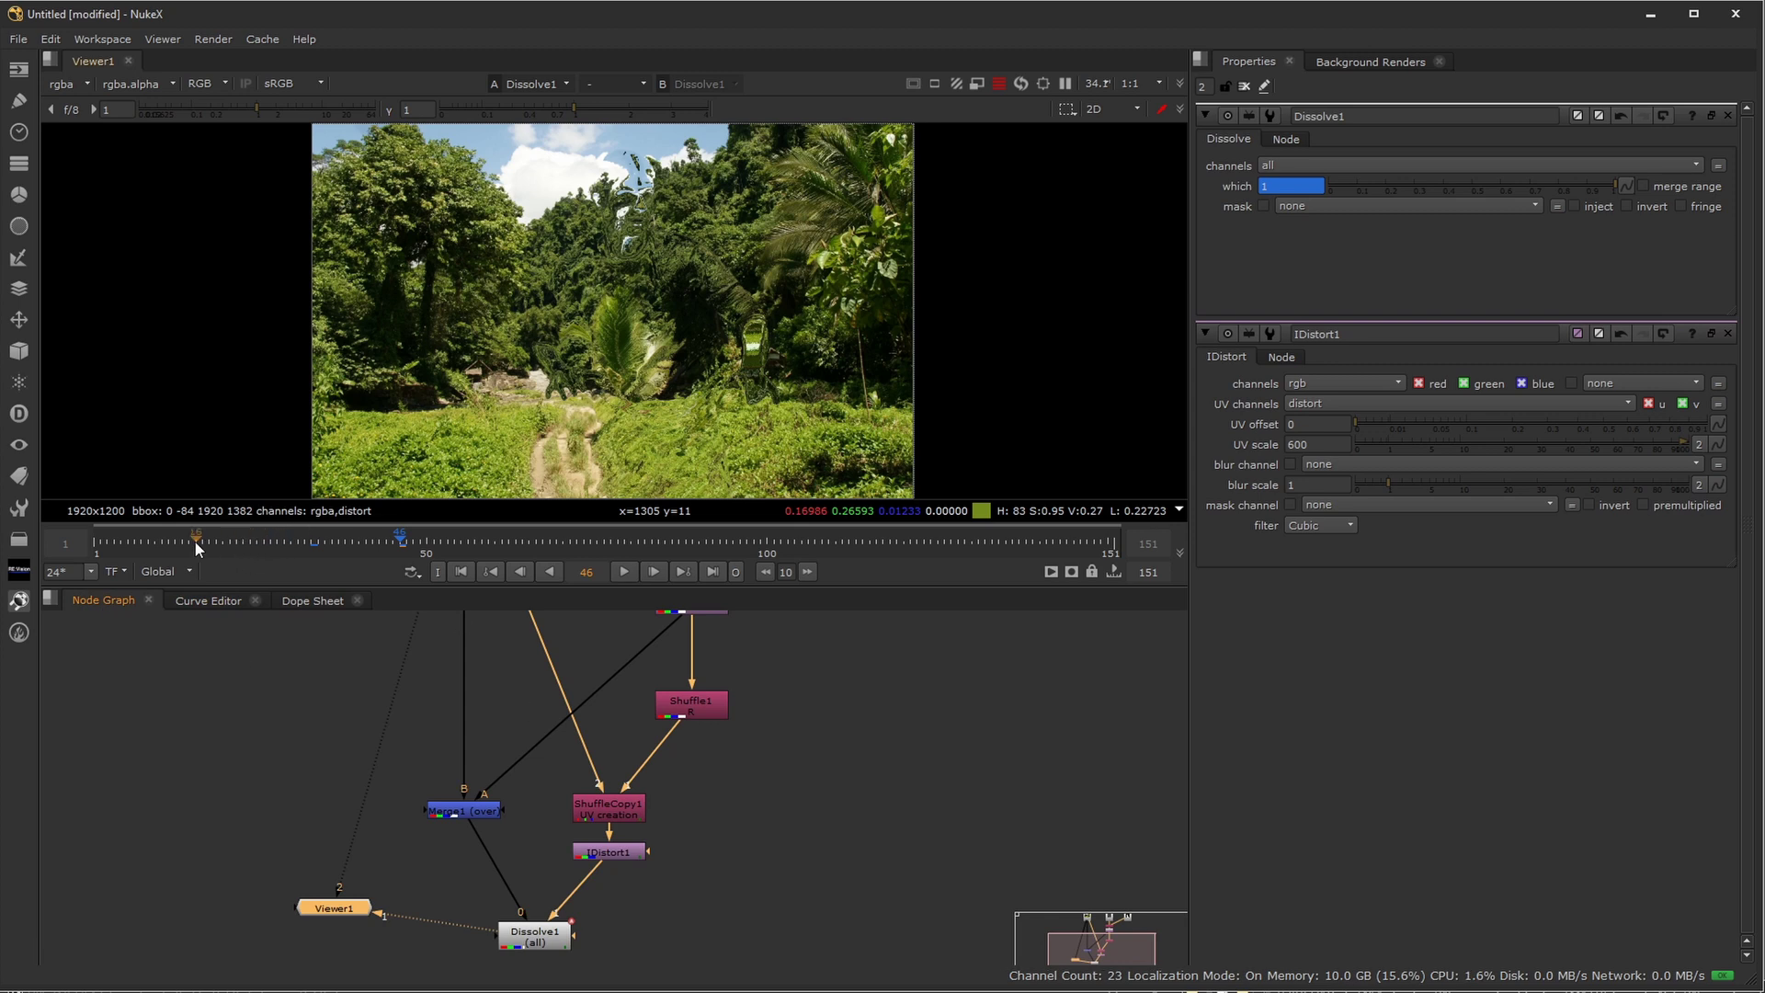
# Play the dissolve from frame 16 and review the transition in an enlarged viewer
pyautogui.click(195, 543)
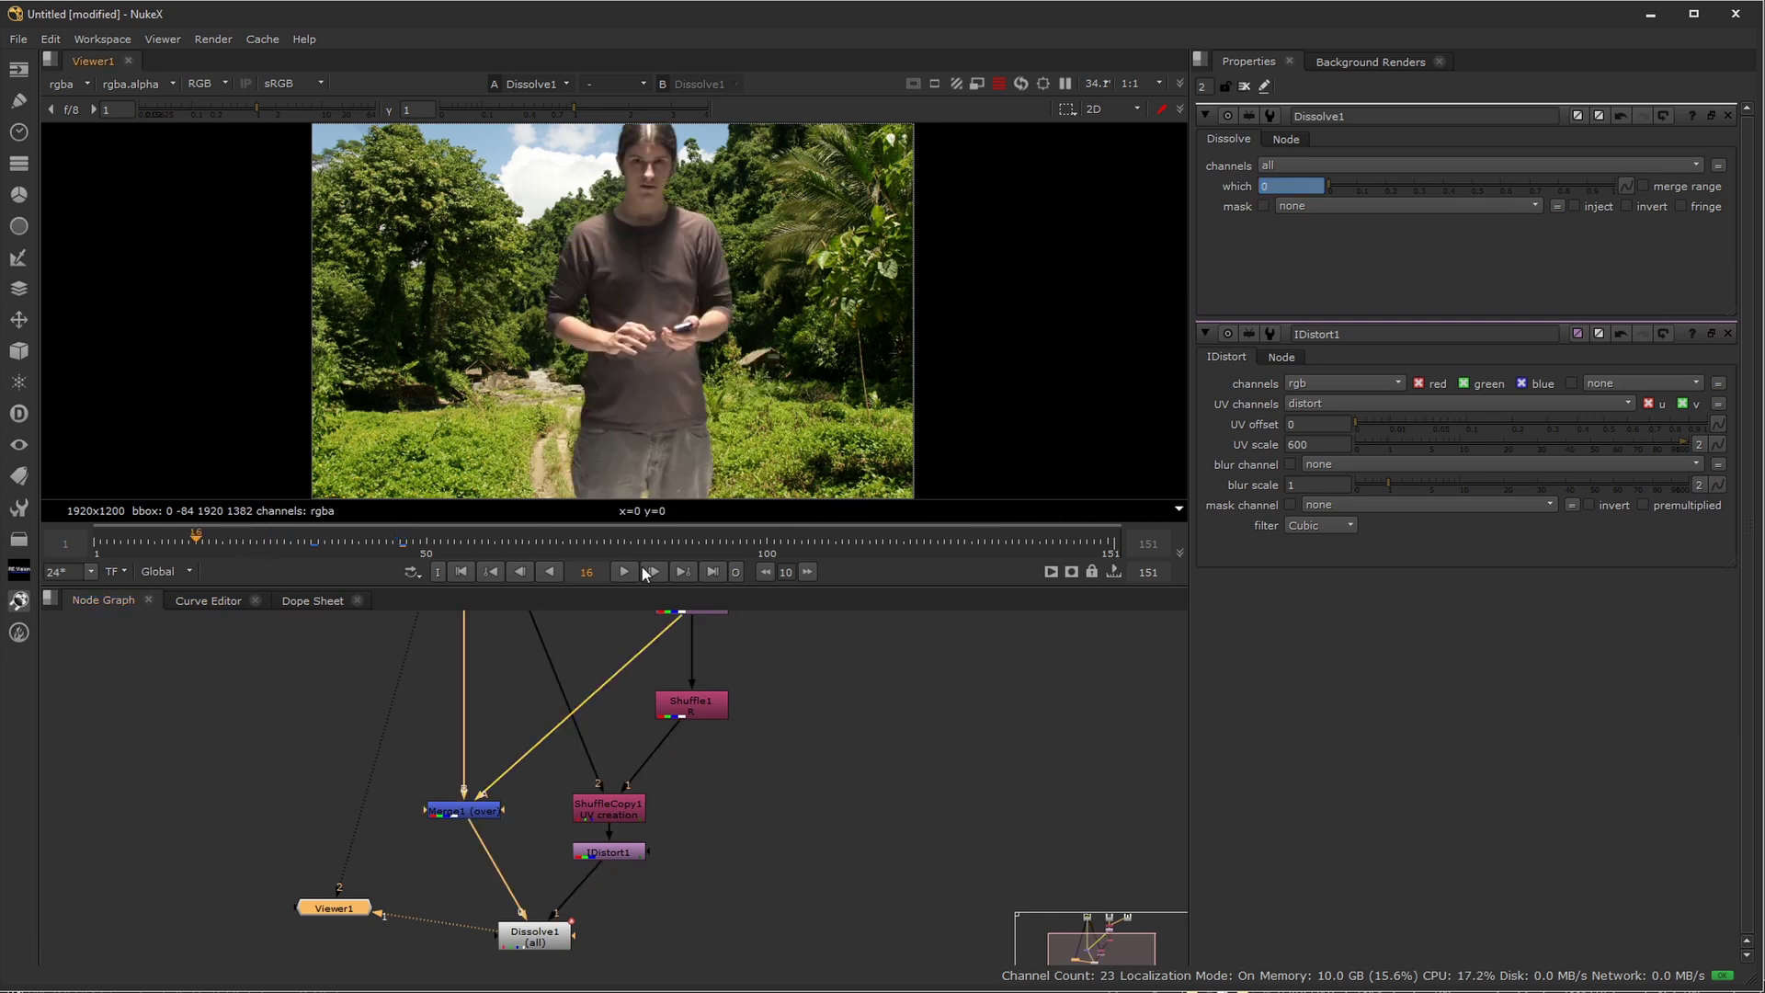
pyautogui.click(625, 571)
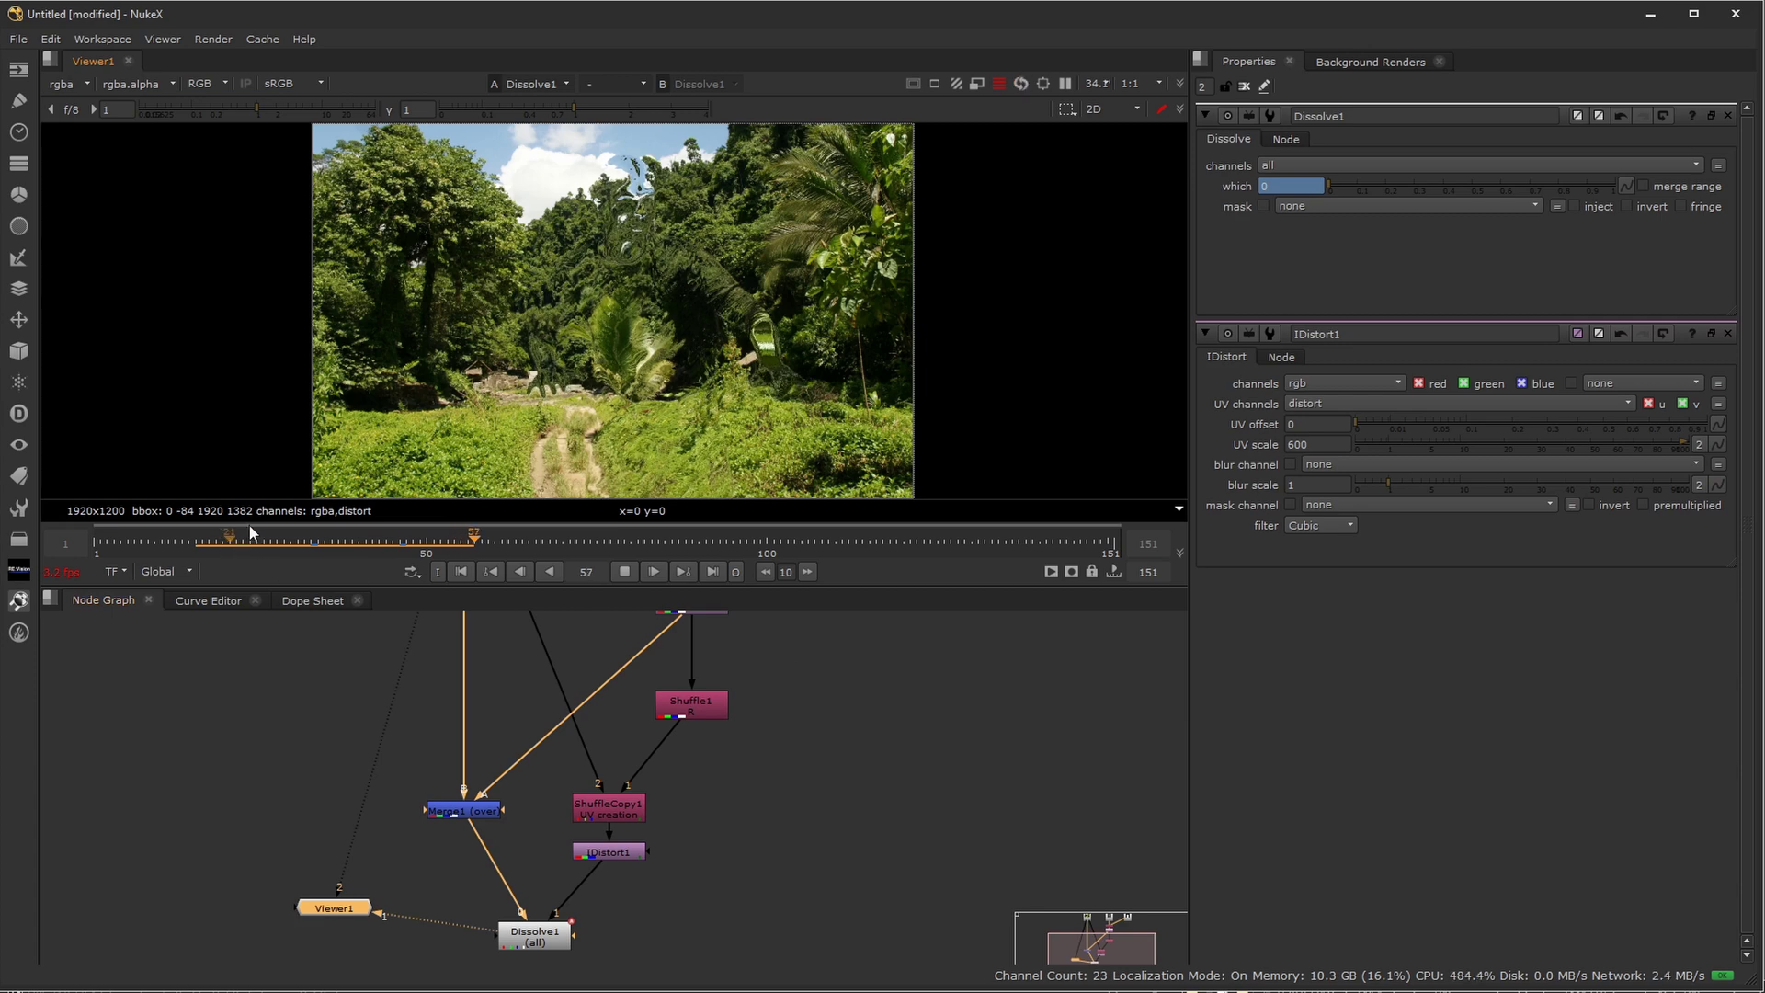
pyautogui.press('space')
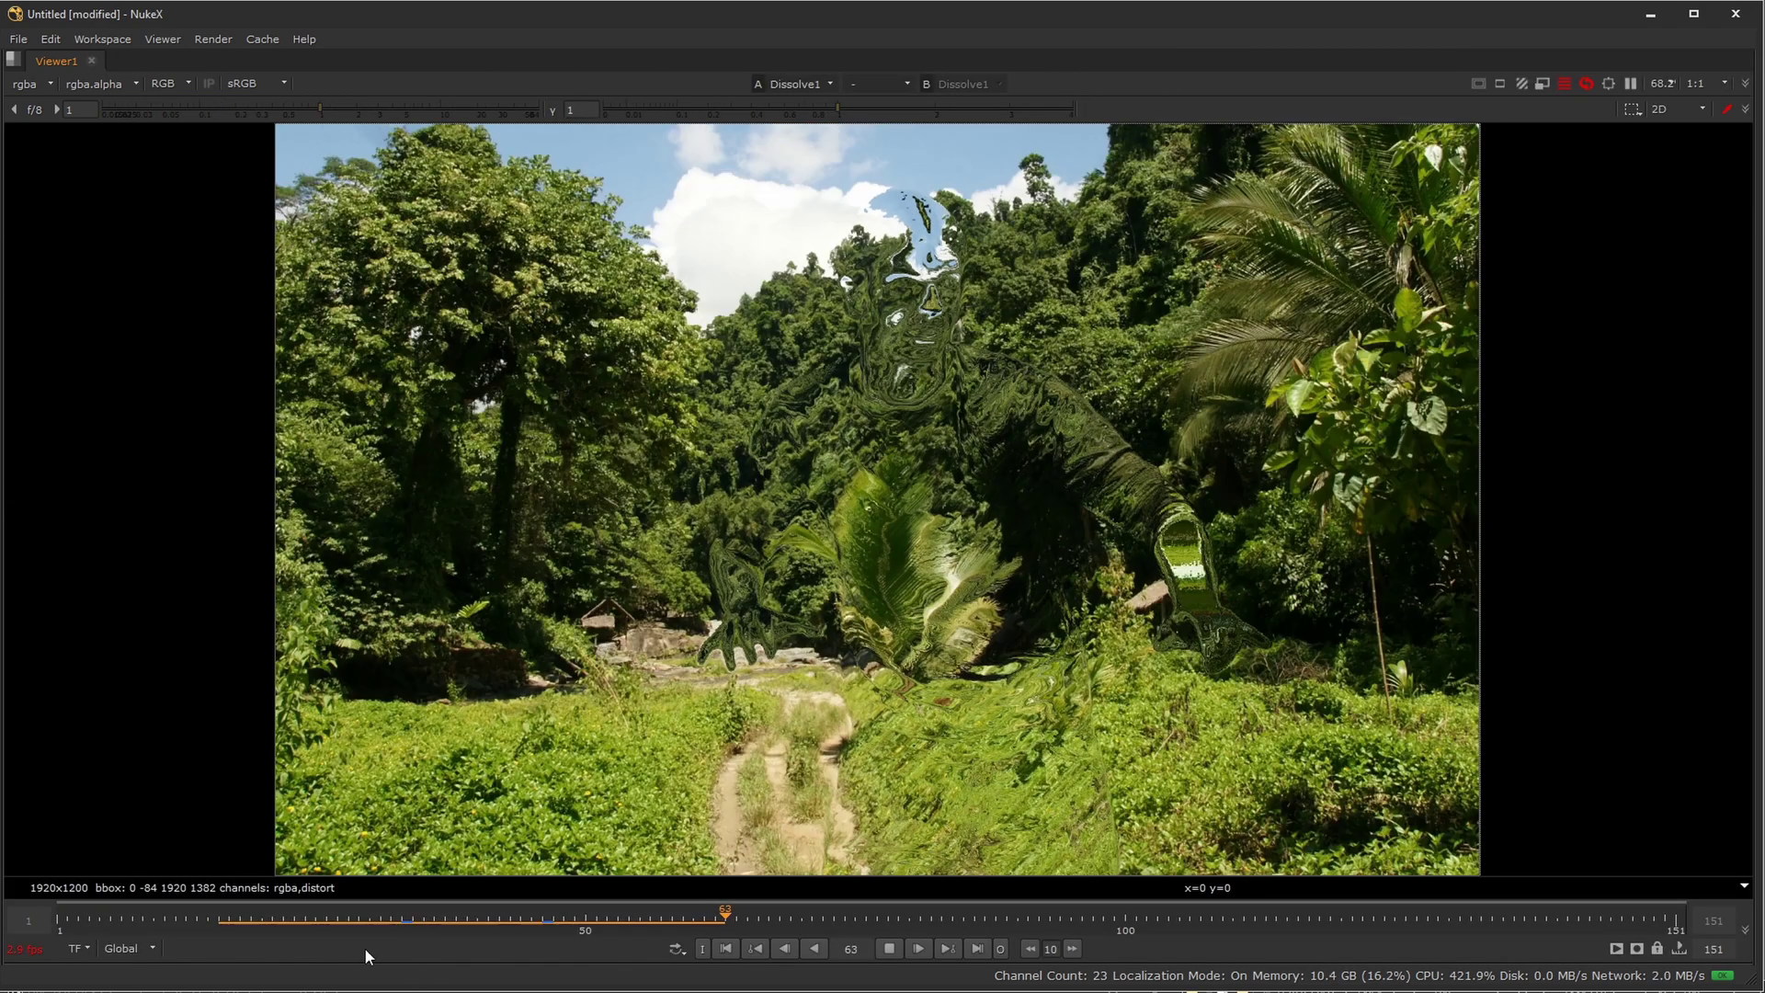
pyautogui.click(239, 916)
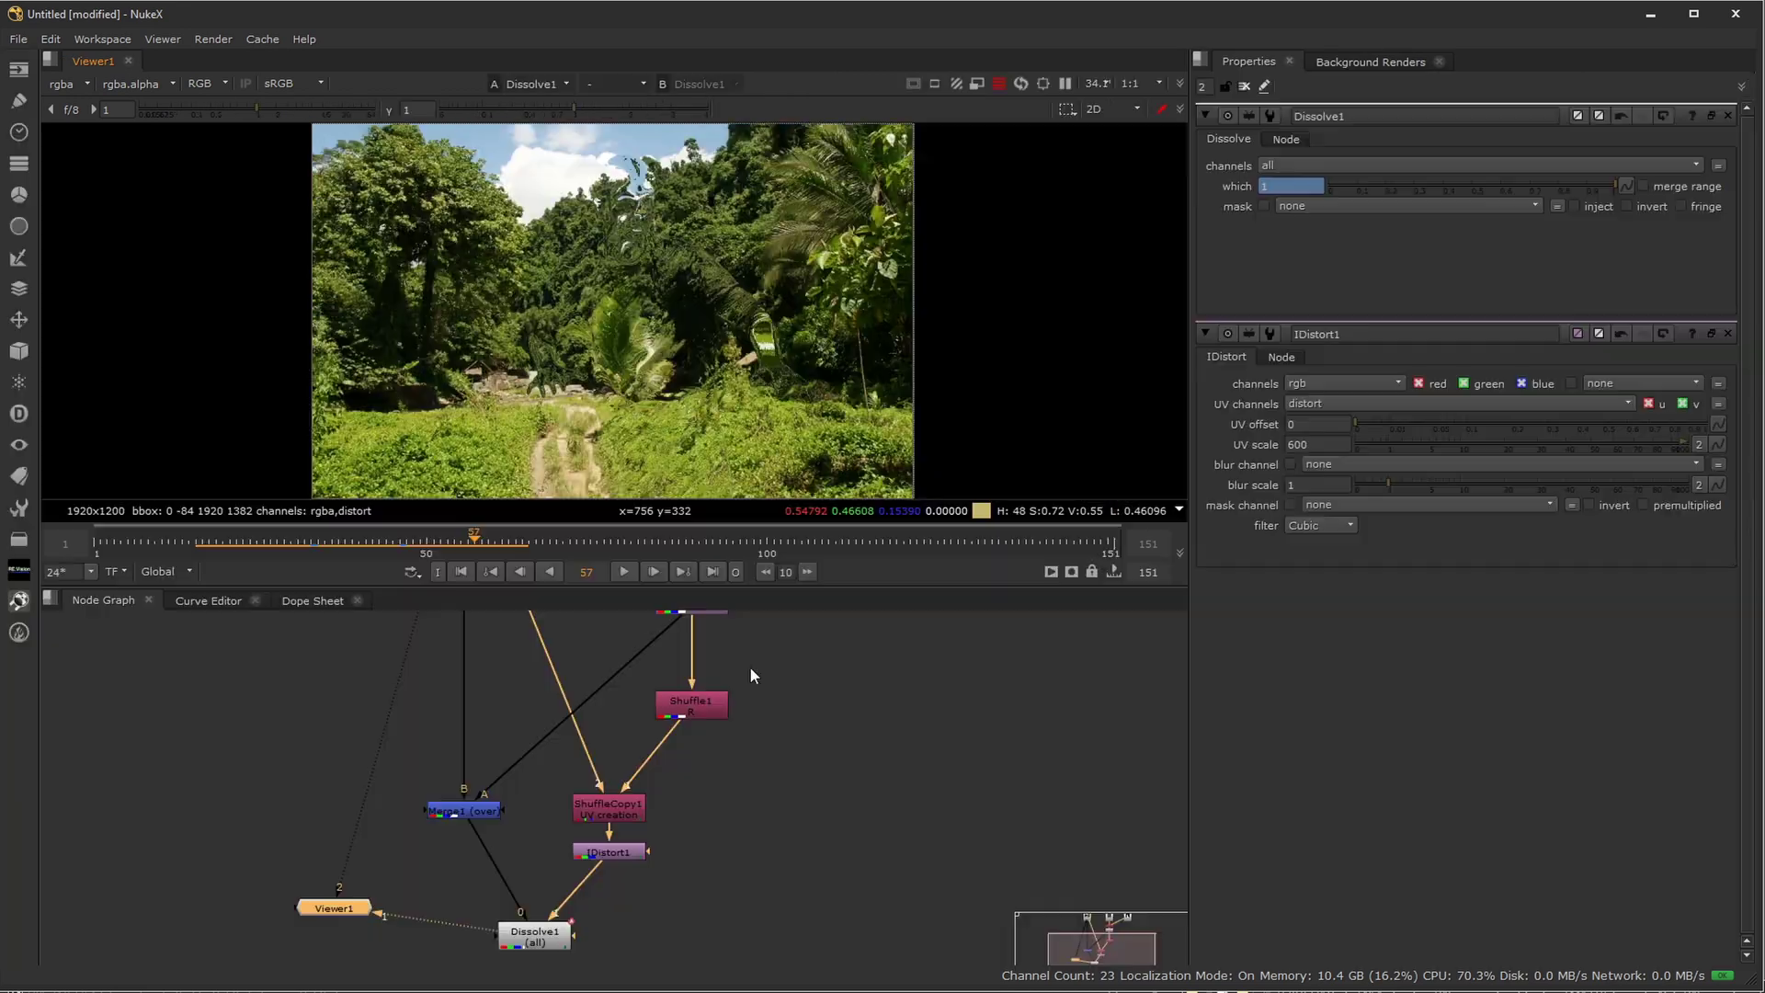
# Ease Dissolve1's which curve in the Curve Editor by flattening the tangents at the frame 46 and frame 33 keyframes
pyautogui.click(213, 602)
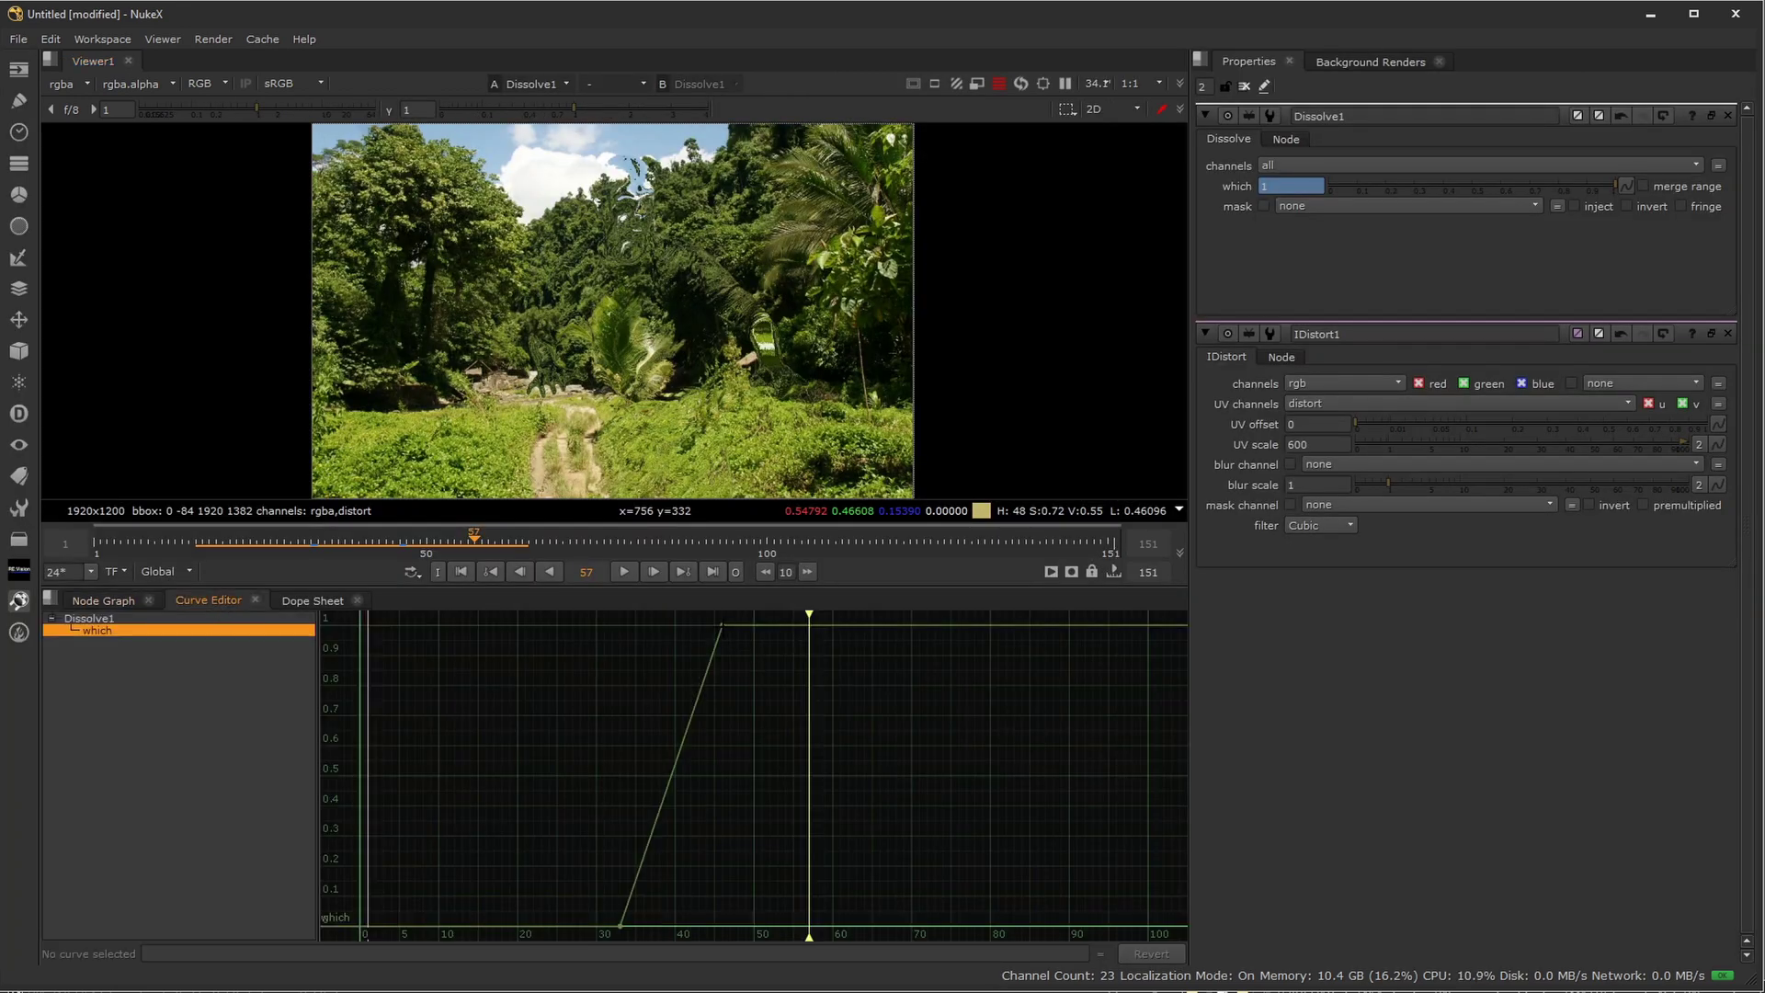
pyautogui.click(721, 625)
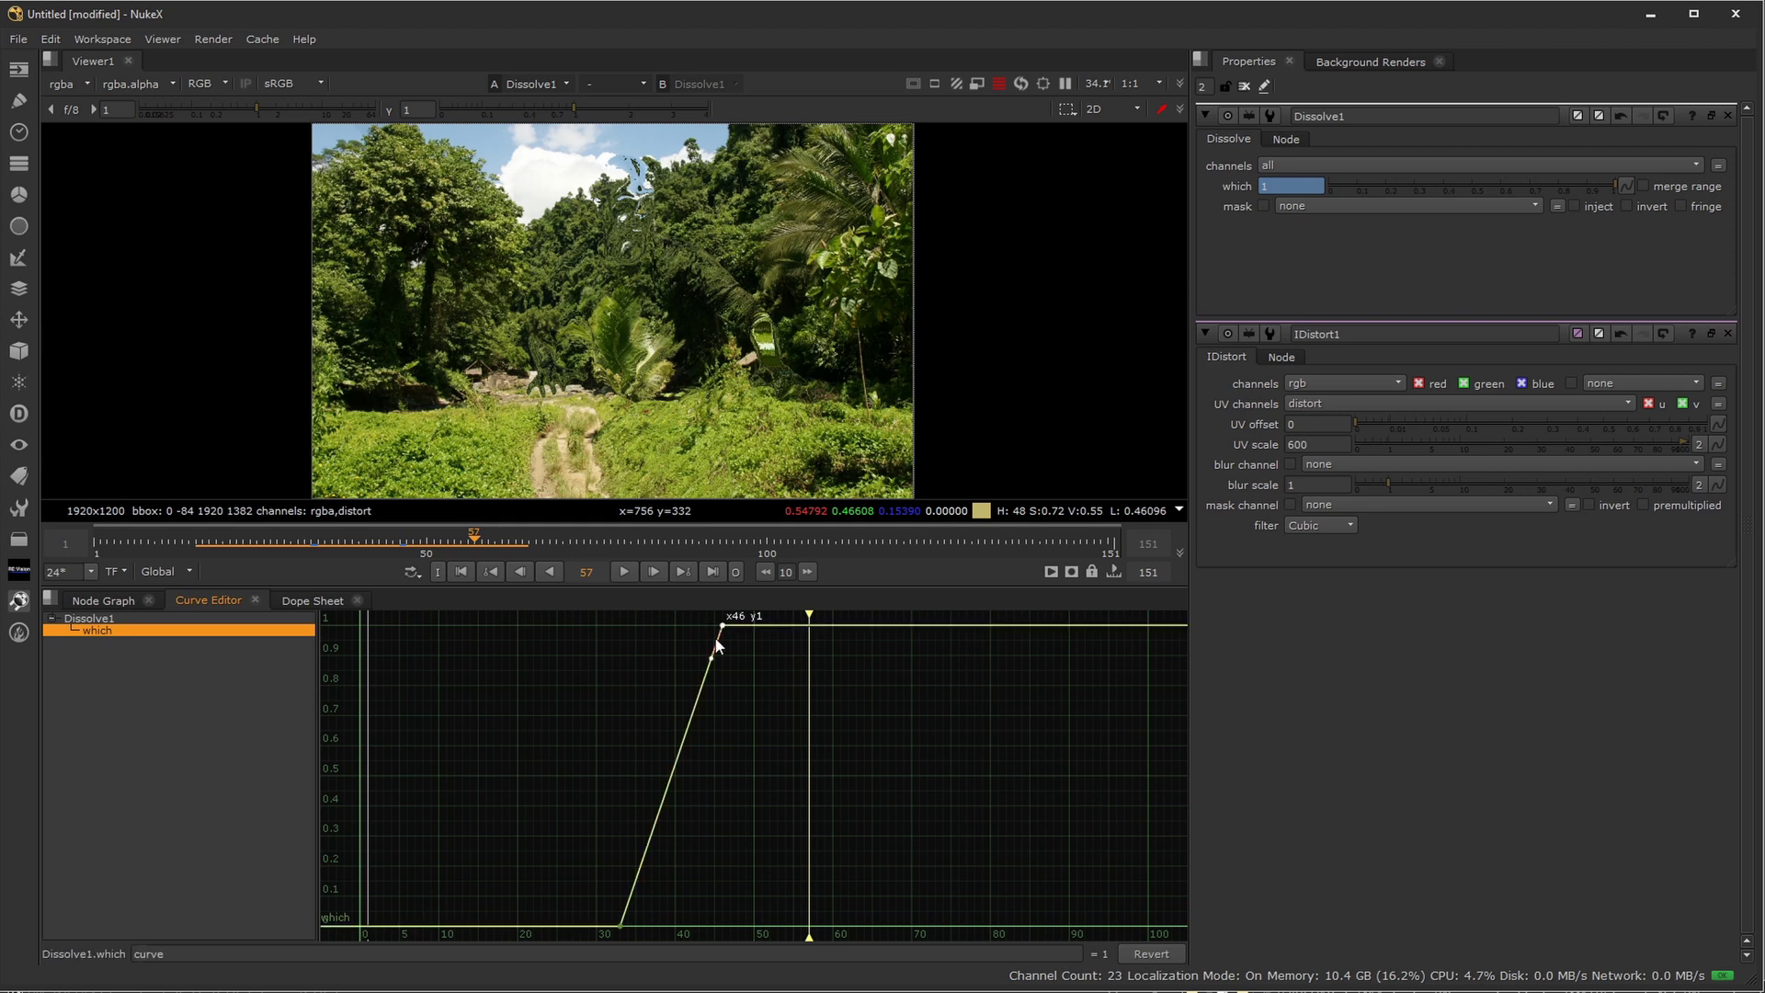
pyautogui.moveTo(712, 658); pyautogui.dragTo(688, 626)
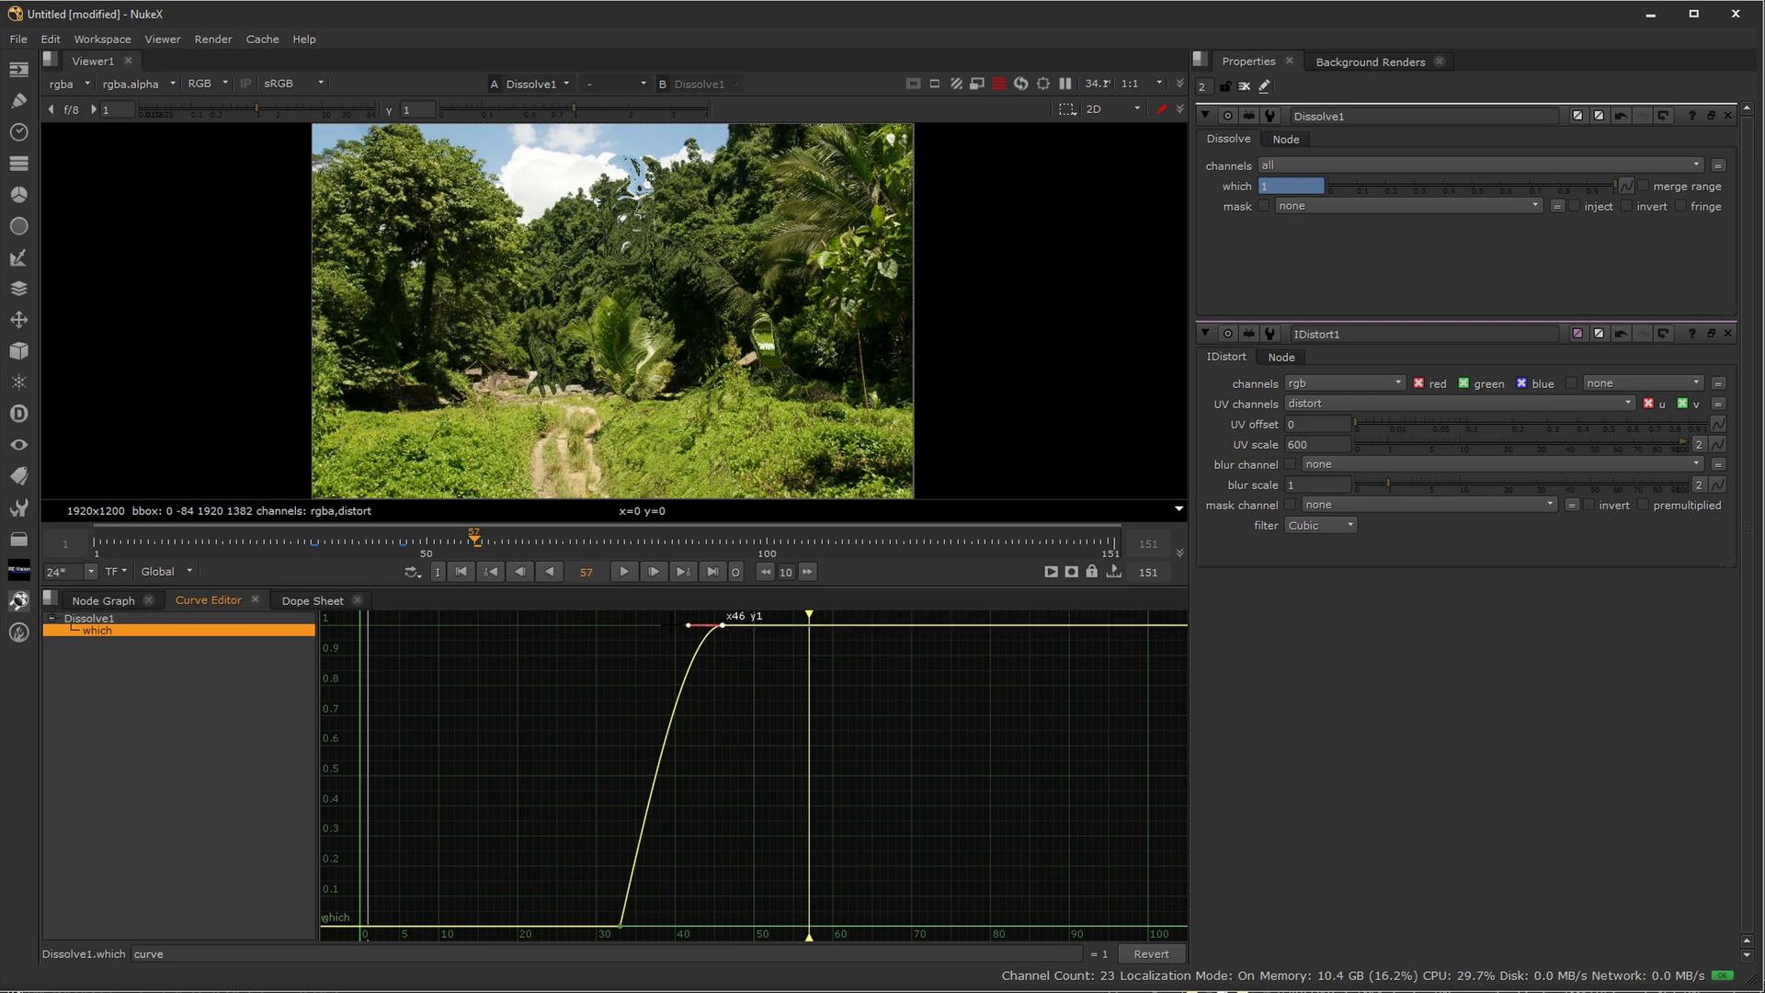
pyautogui.click(621, 923)
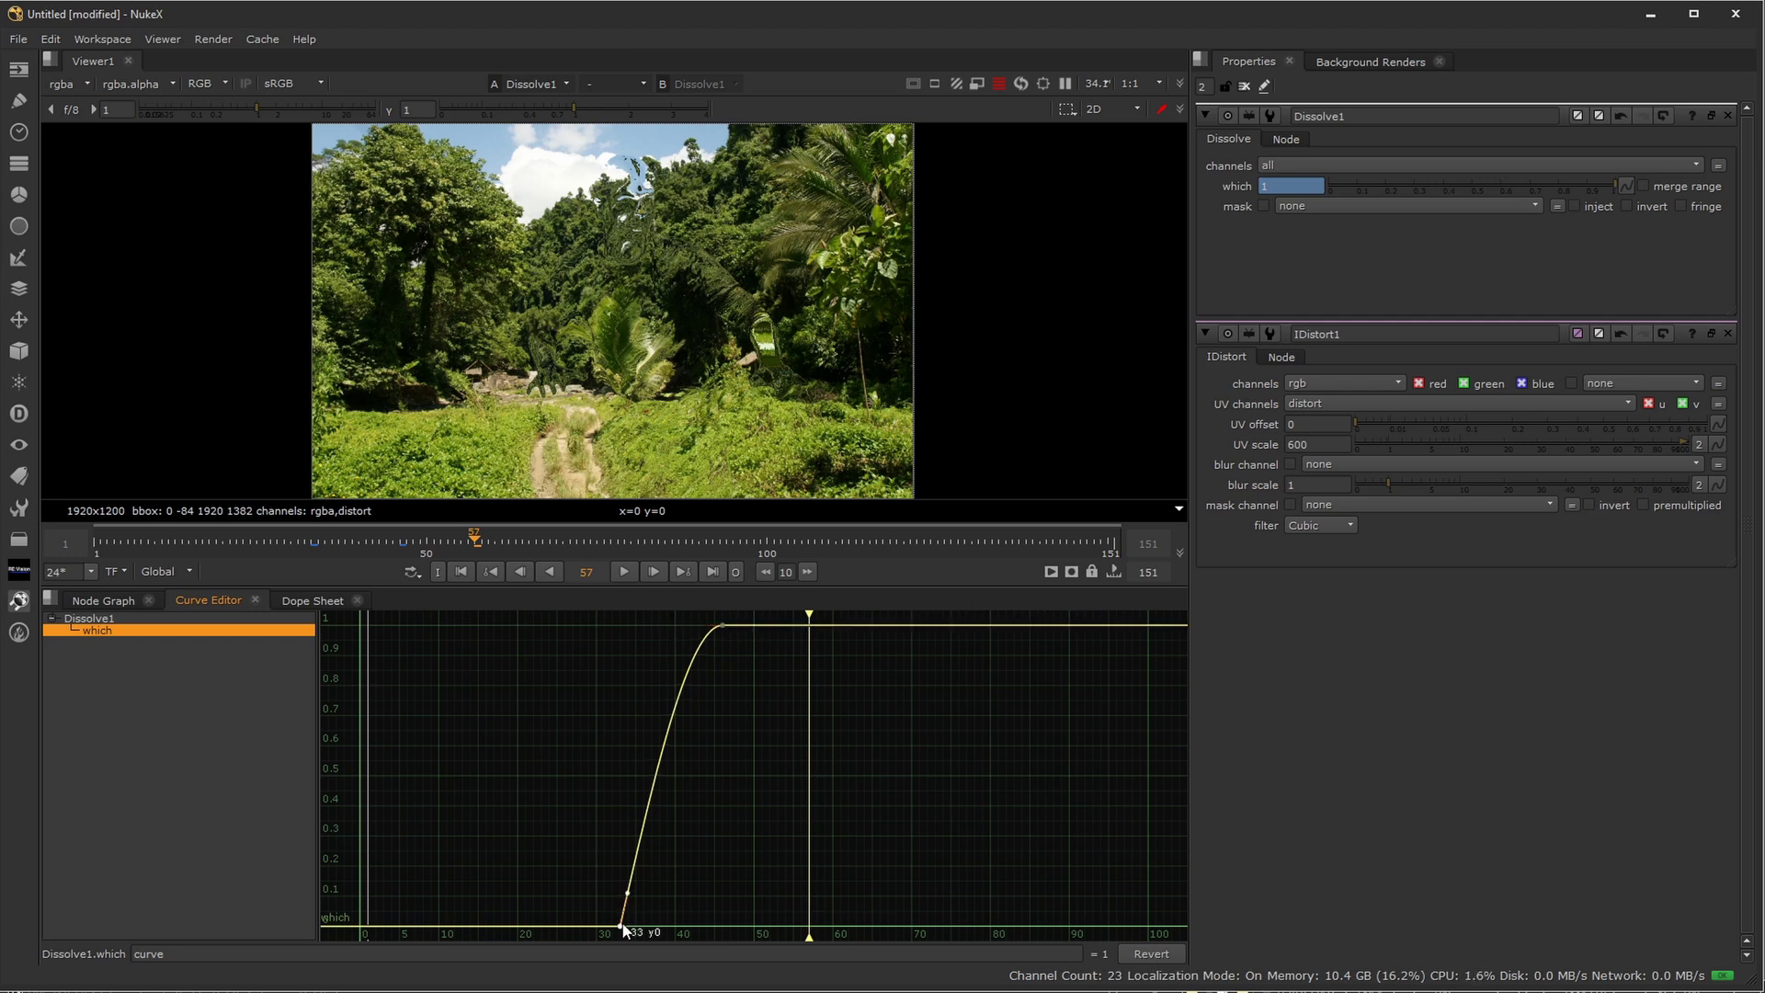
pyautogui.moveTo(628, 892); pyautogui.dragTo(662, 920)
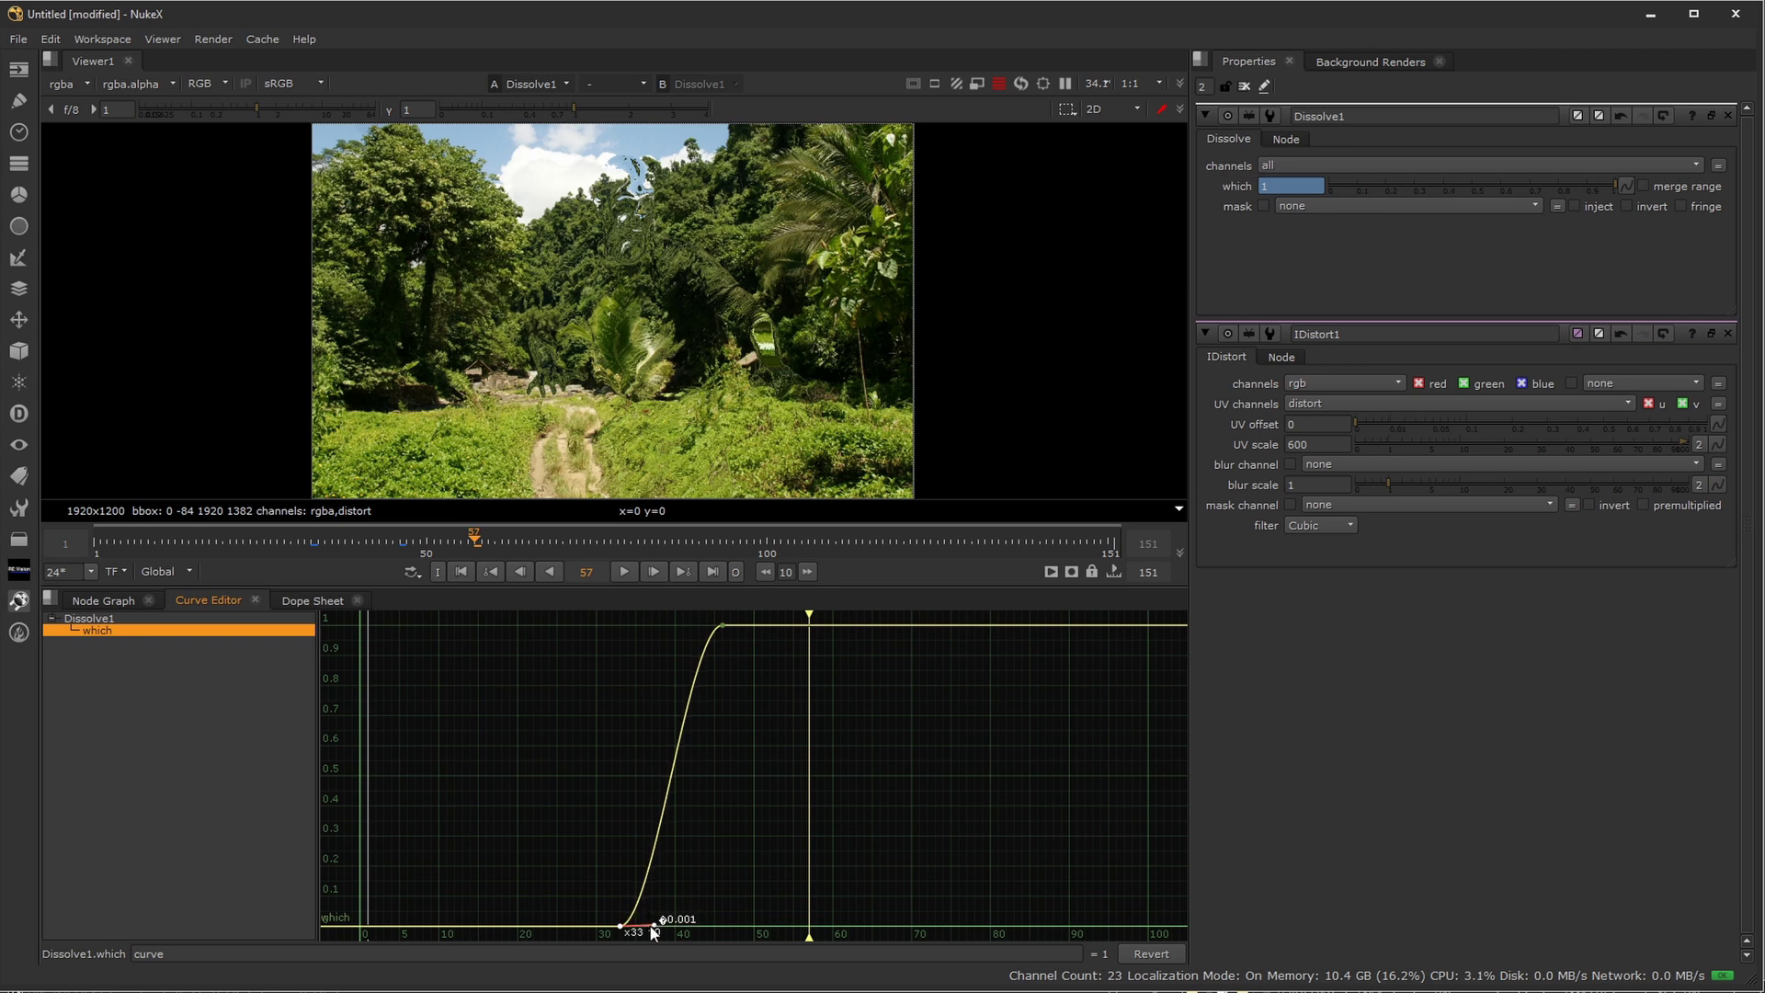
pyautogui.click(127, 599)
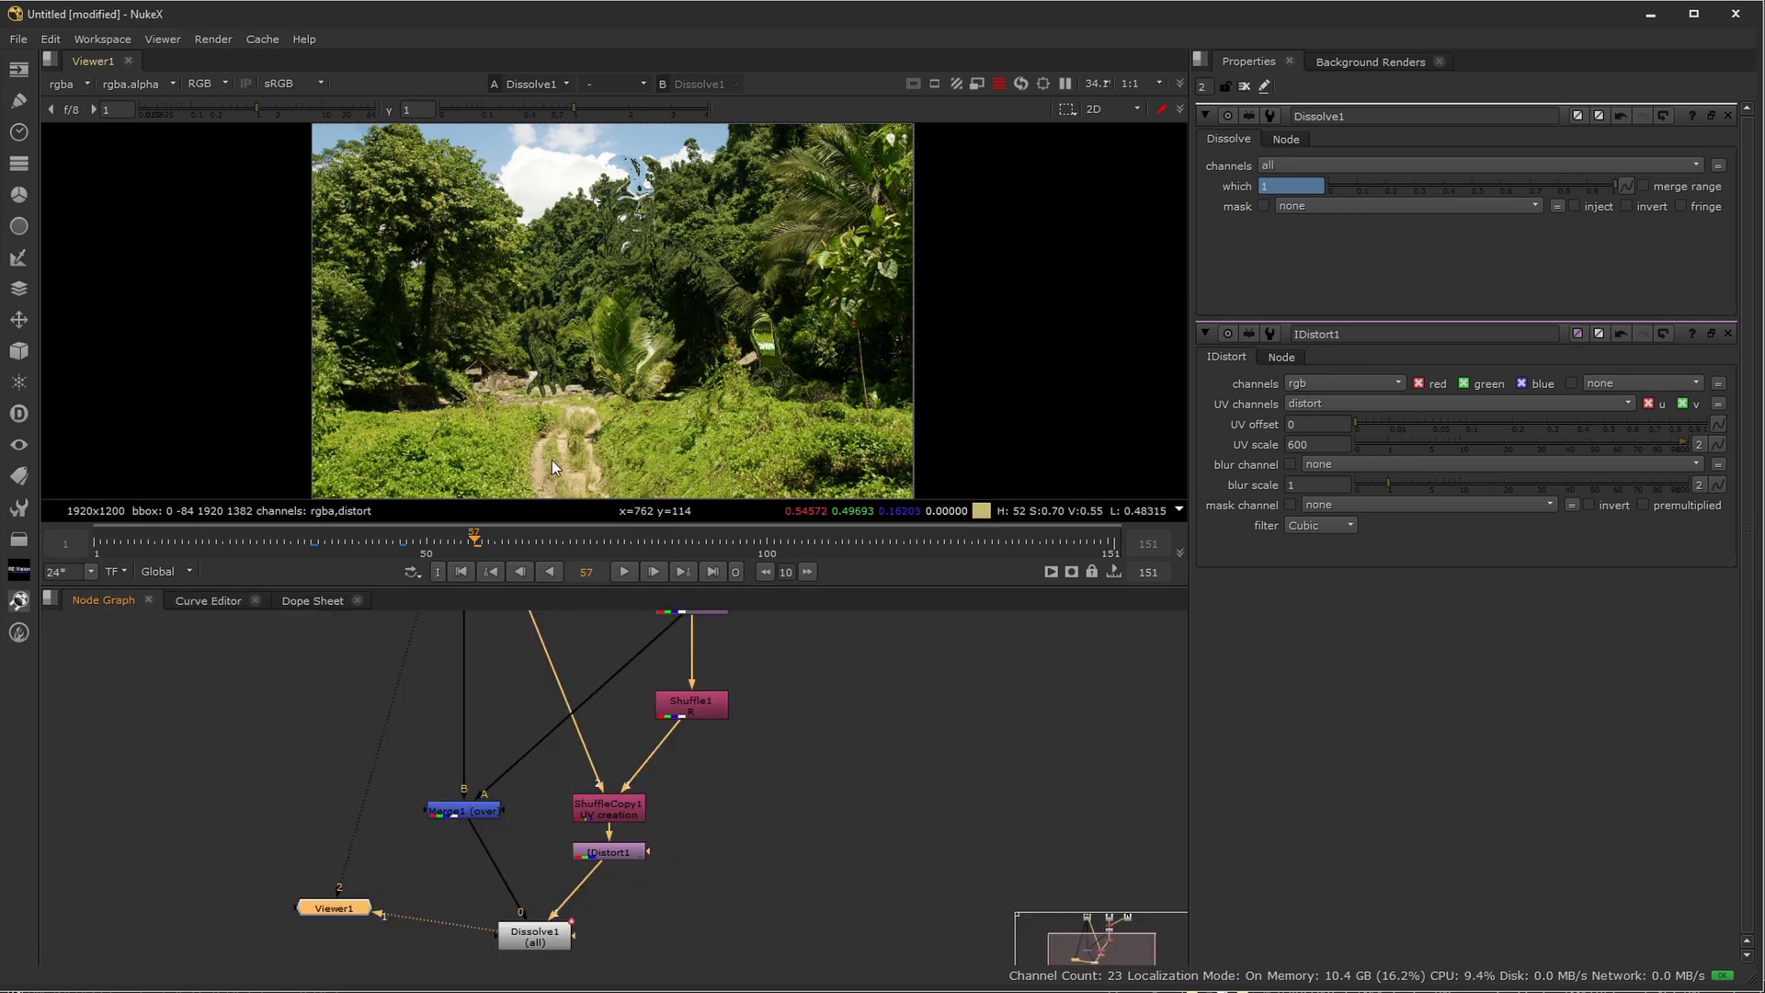
# Play the eased dissolve from frame 23 in an enlarged viewer, replay the transition, and return to the node graph
pyautogui.click(246, 537)
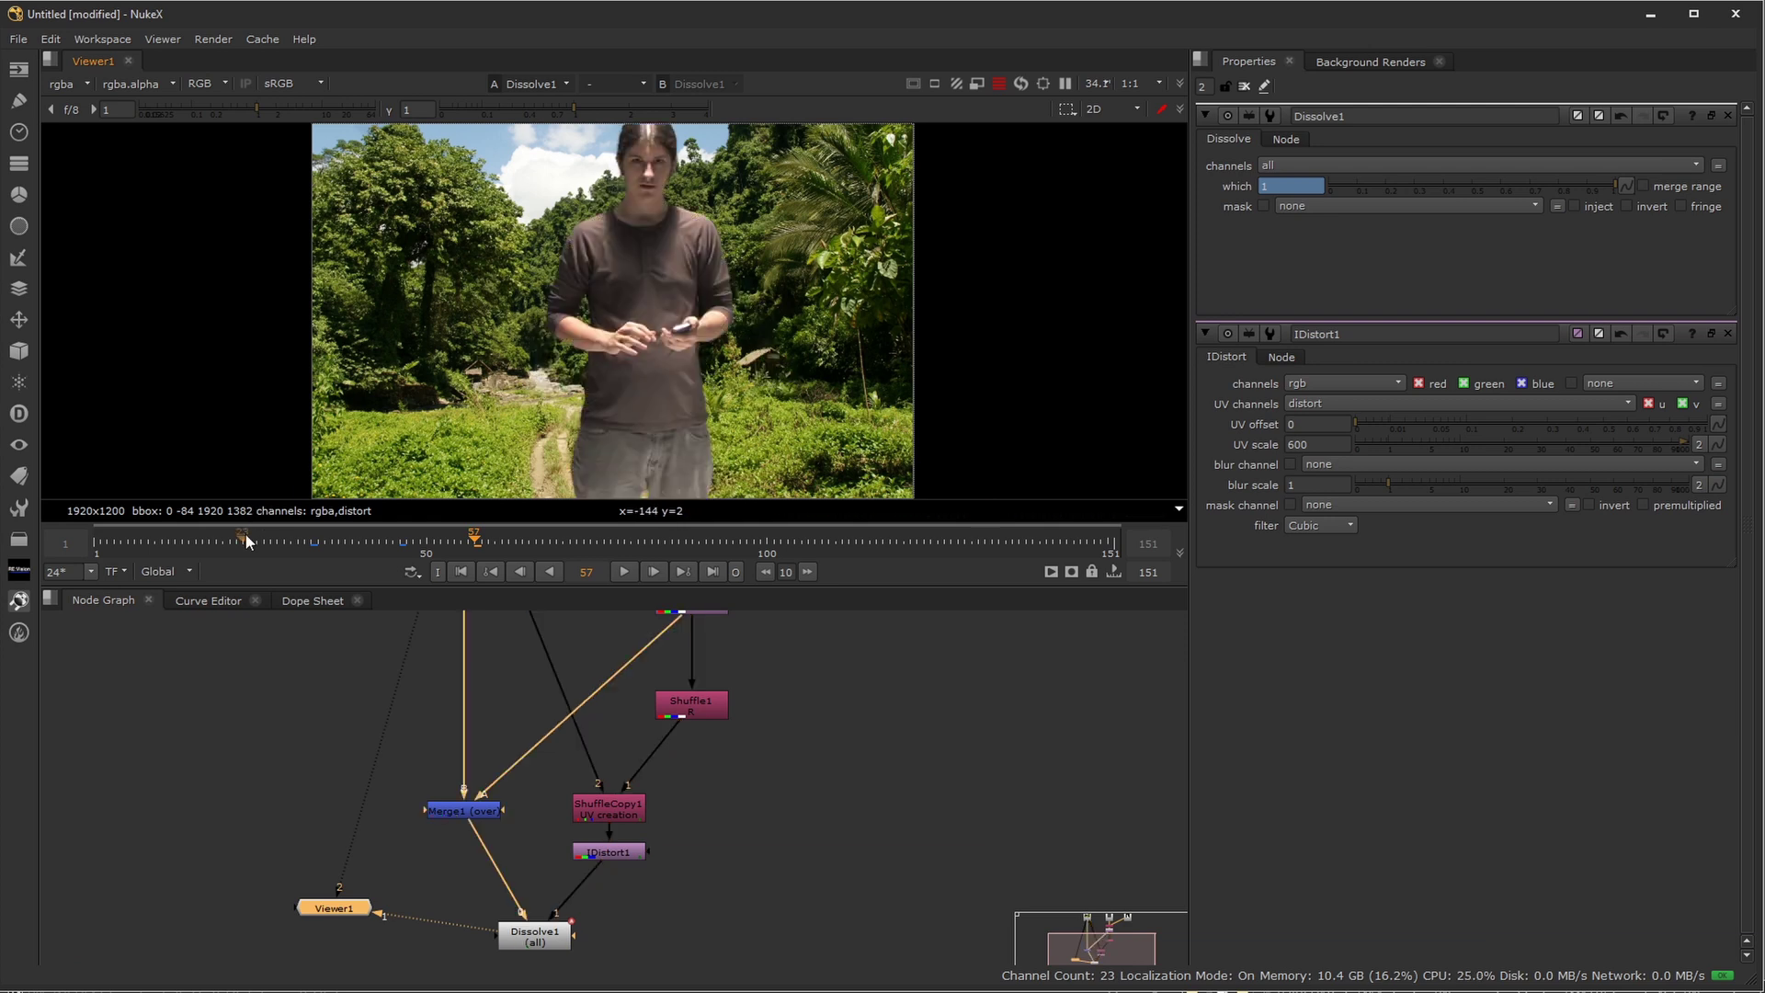
pyautogui.press('space')
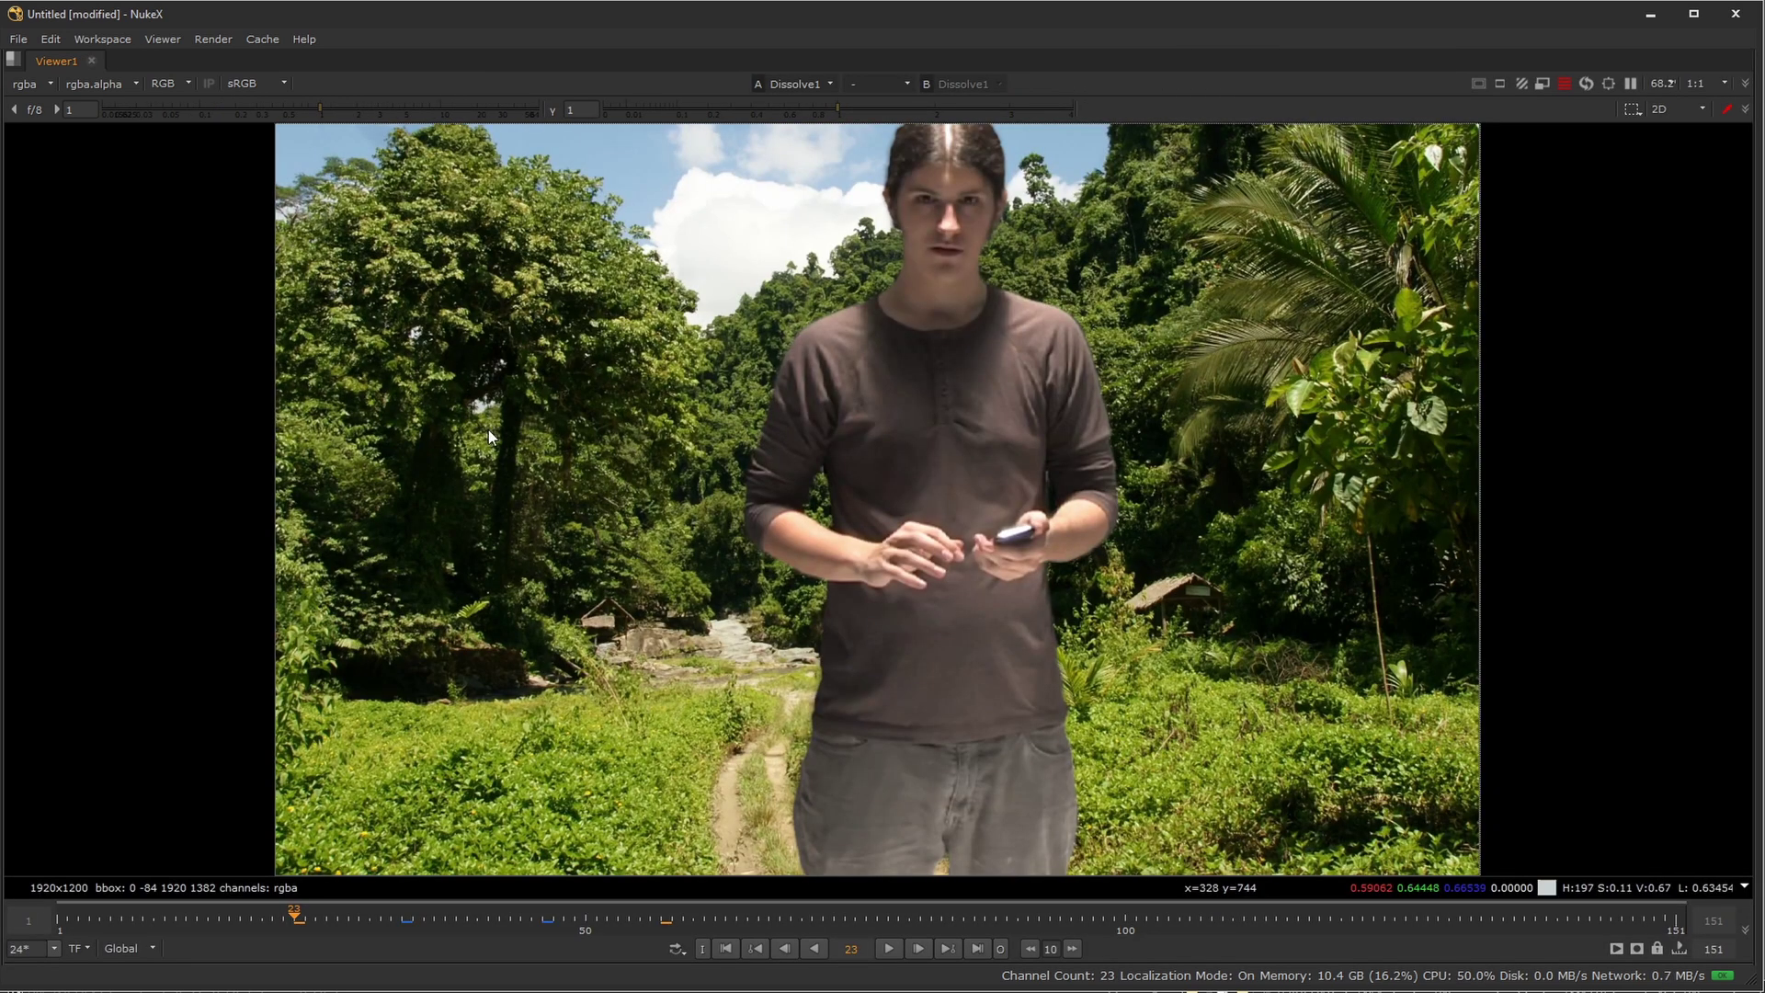
pyautogui.click(885, 950)
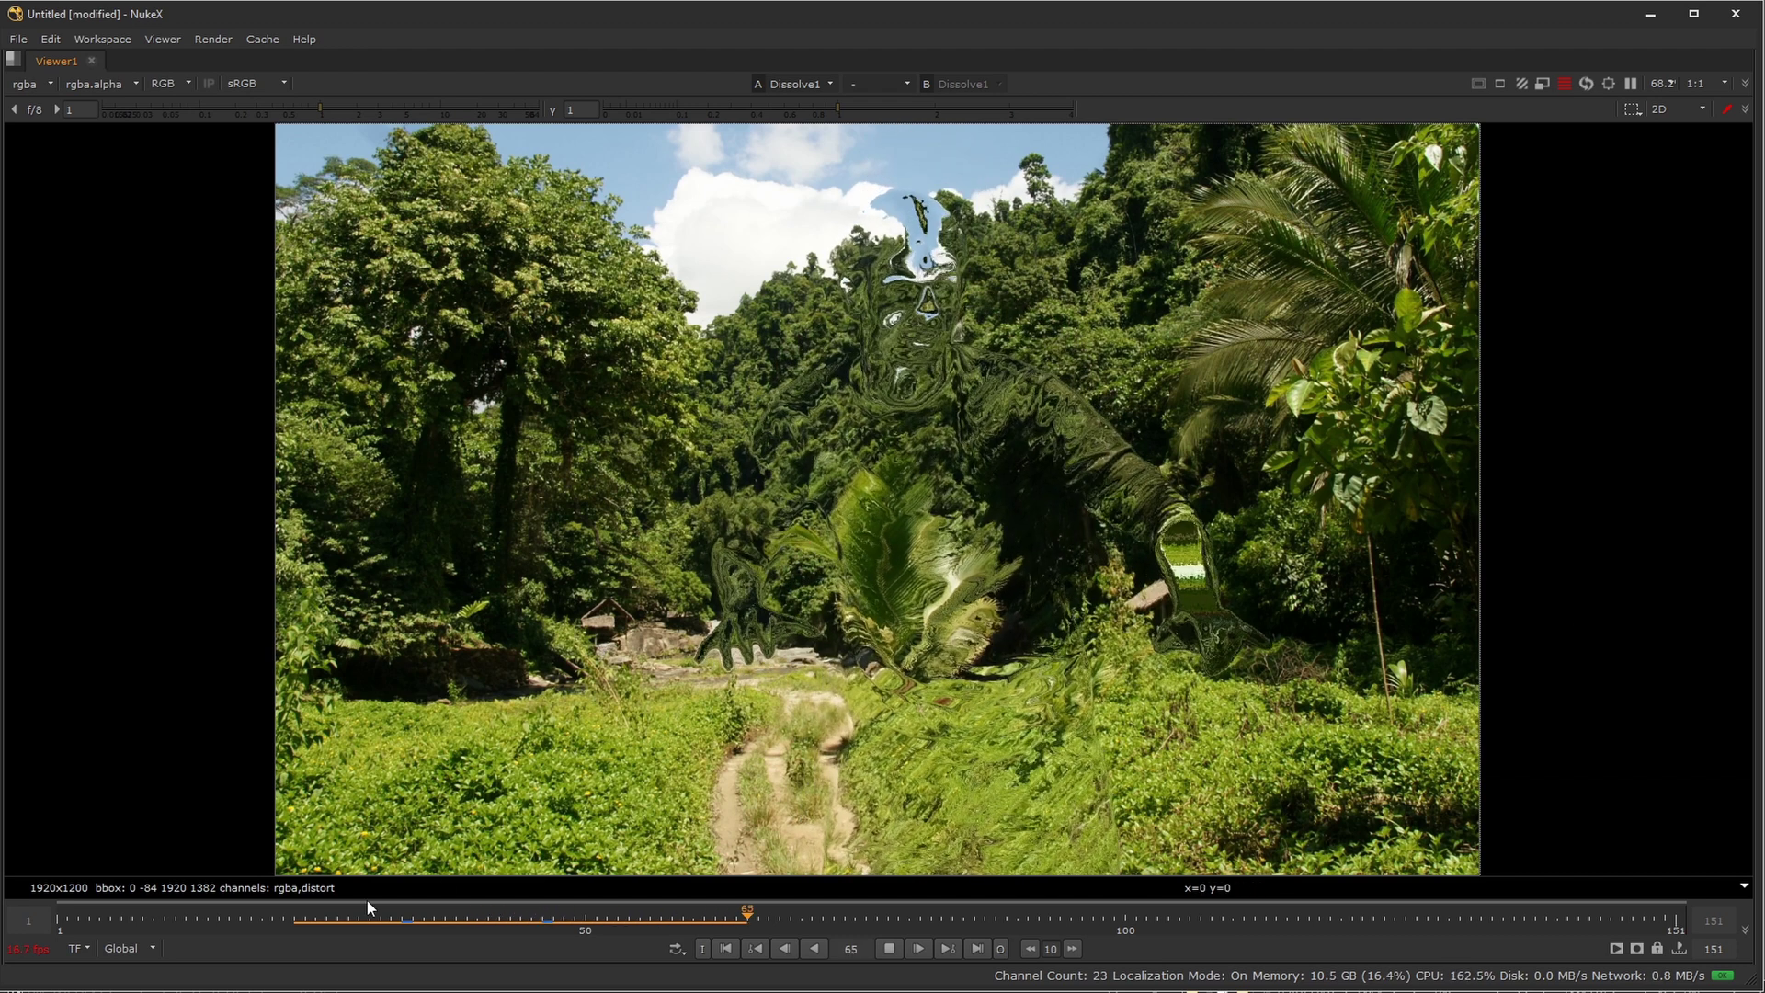
pyautogui.click(312, 920)
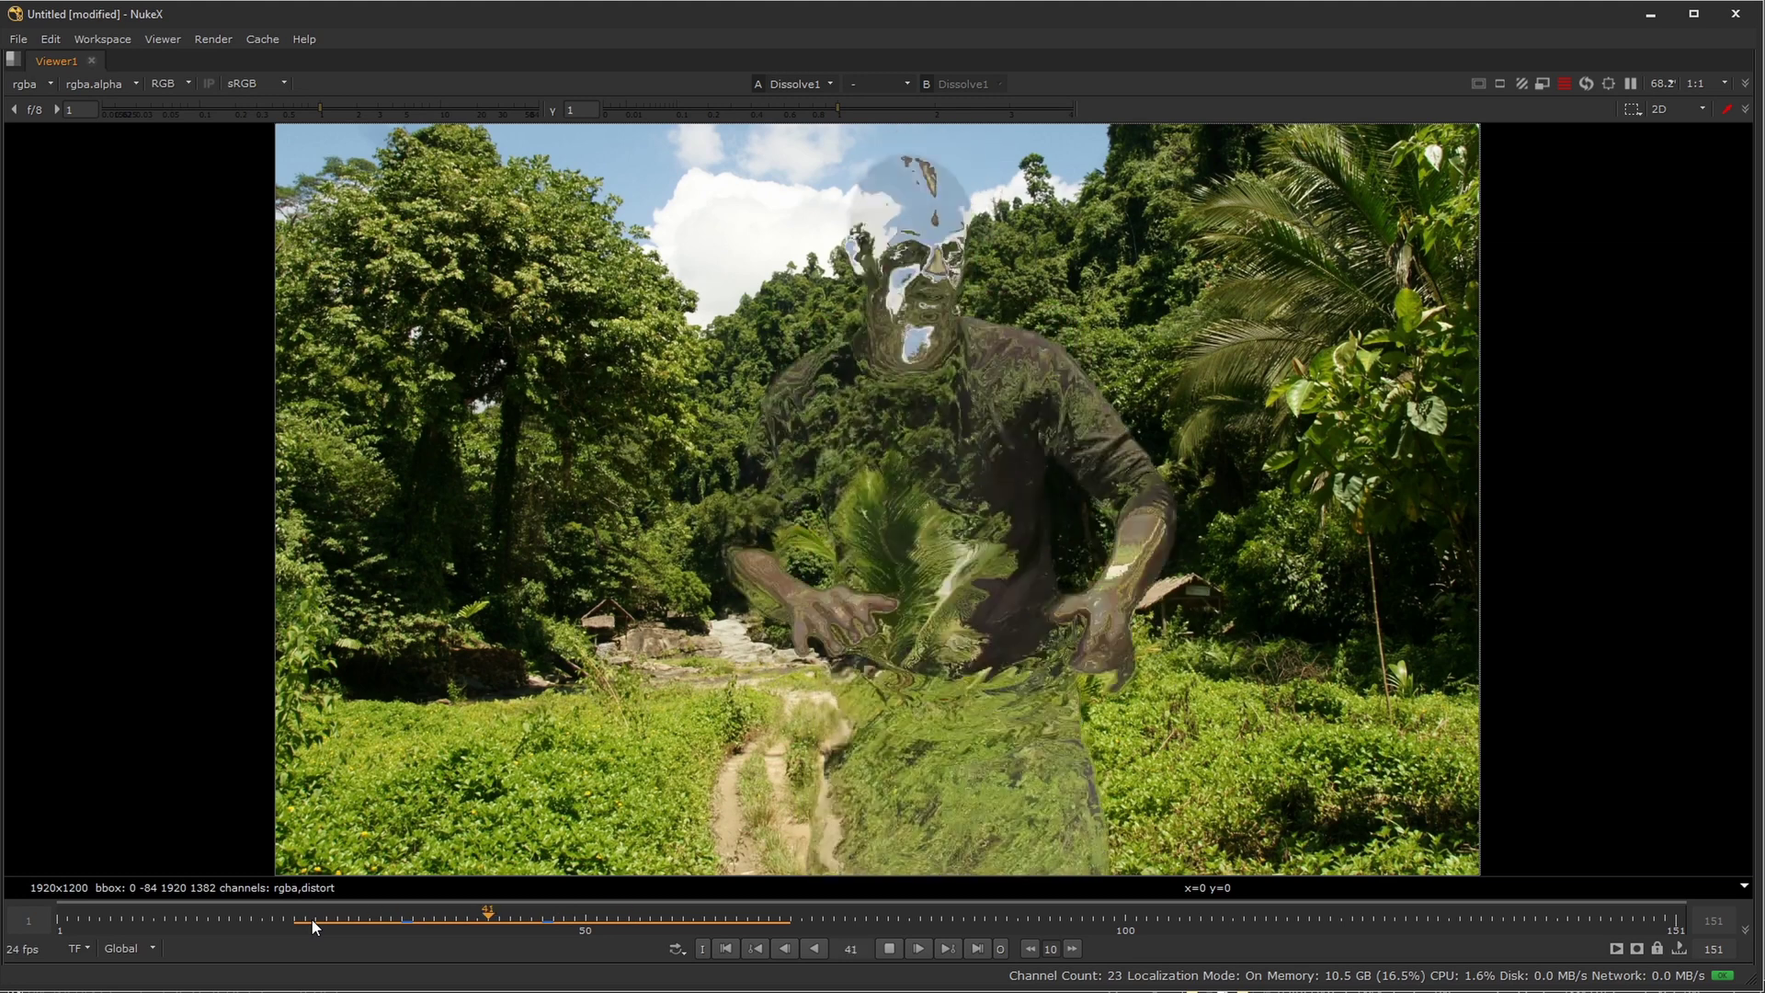
pyautogui.click(889, 948)
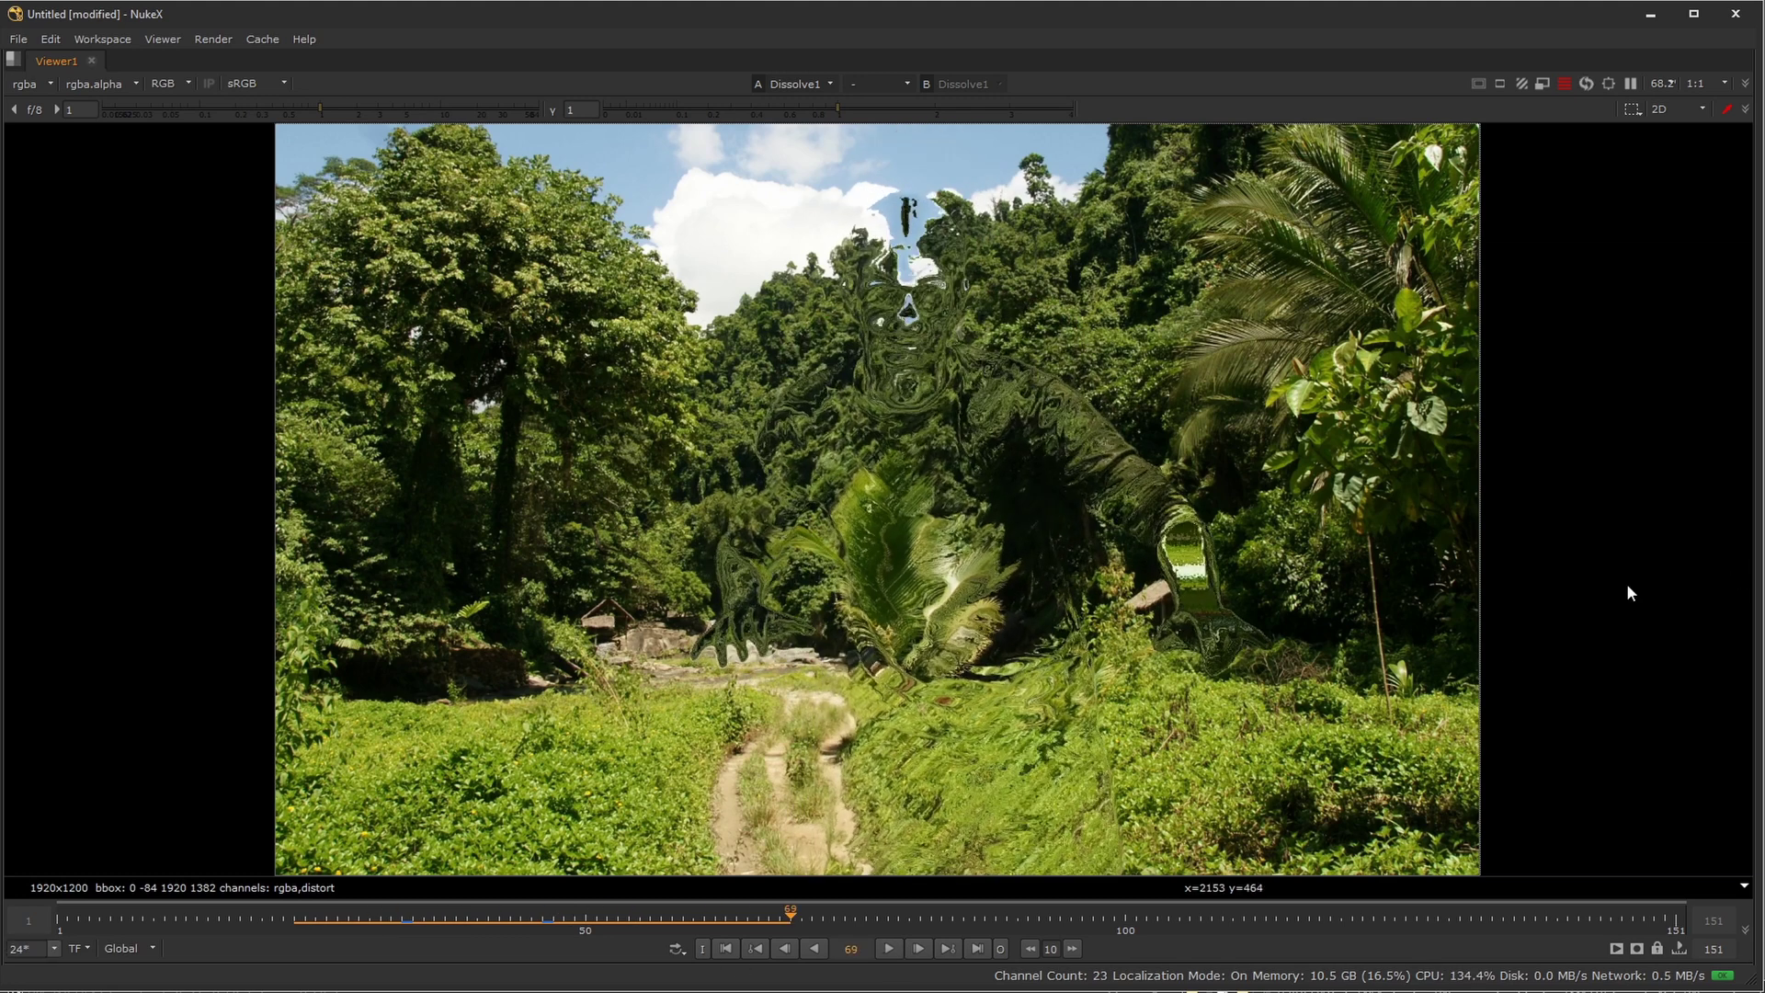
pyautogui.press('space')
# Look over the upper part of the node tree and show the actor footage from Read1 in the viewer
pyautogui.moveTo(836, 720); pyautogui.dragTo(843, 793, button='middle')
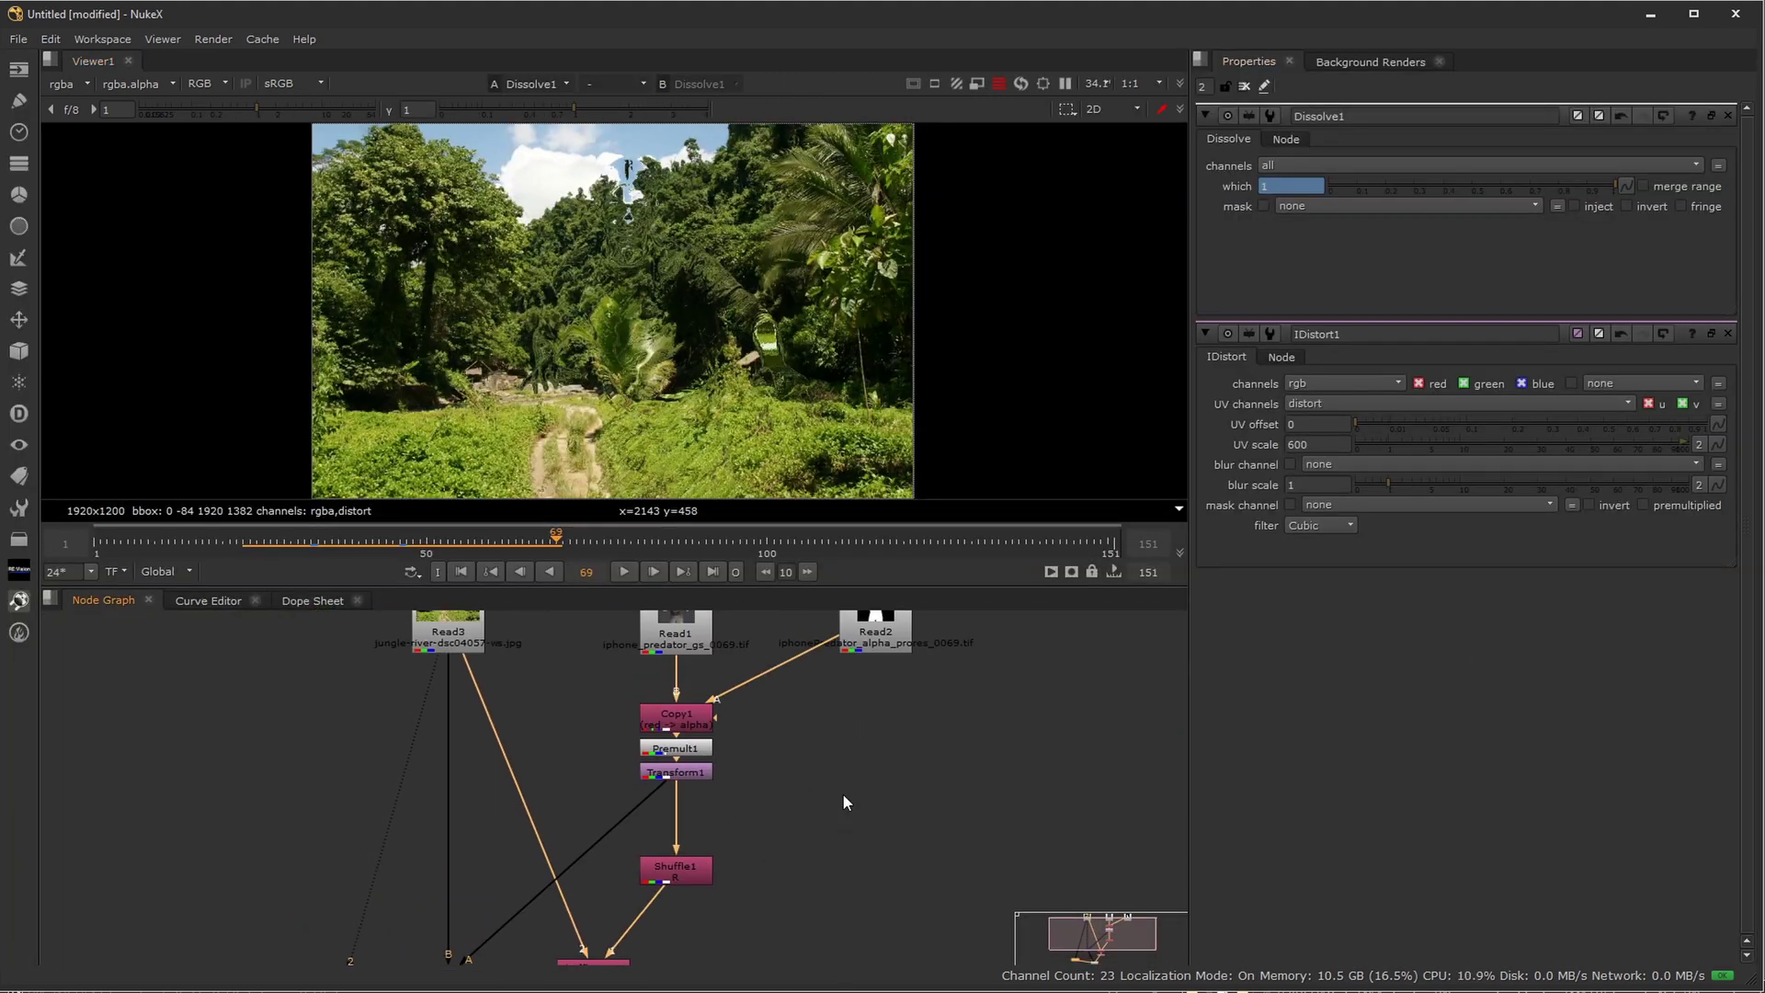
pyautogui.scroll(-2, 844, 789)
pyautogui.moveTo(934, 757); pyautogui.dragTo(841, 771, button='middle')
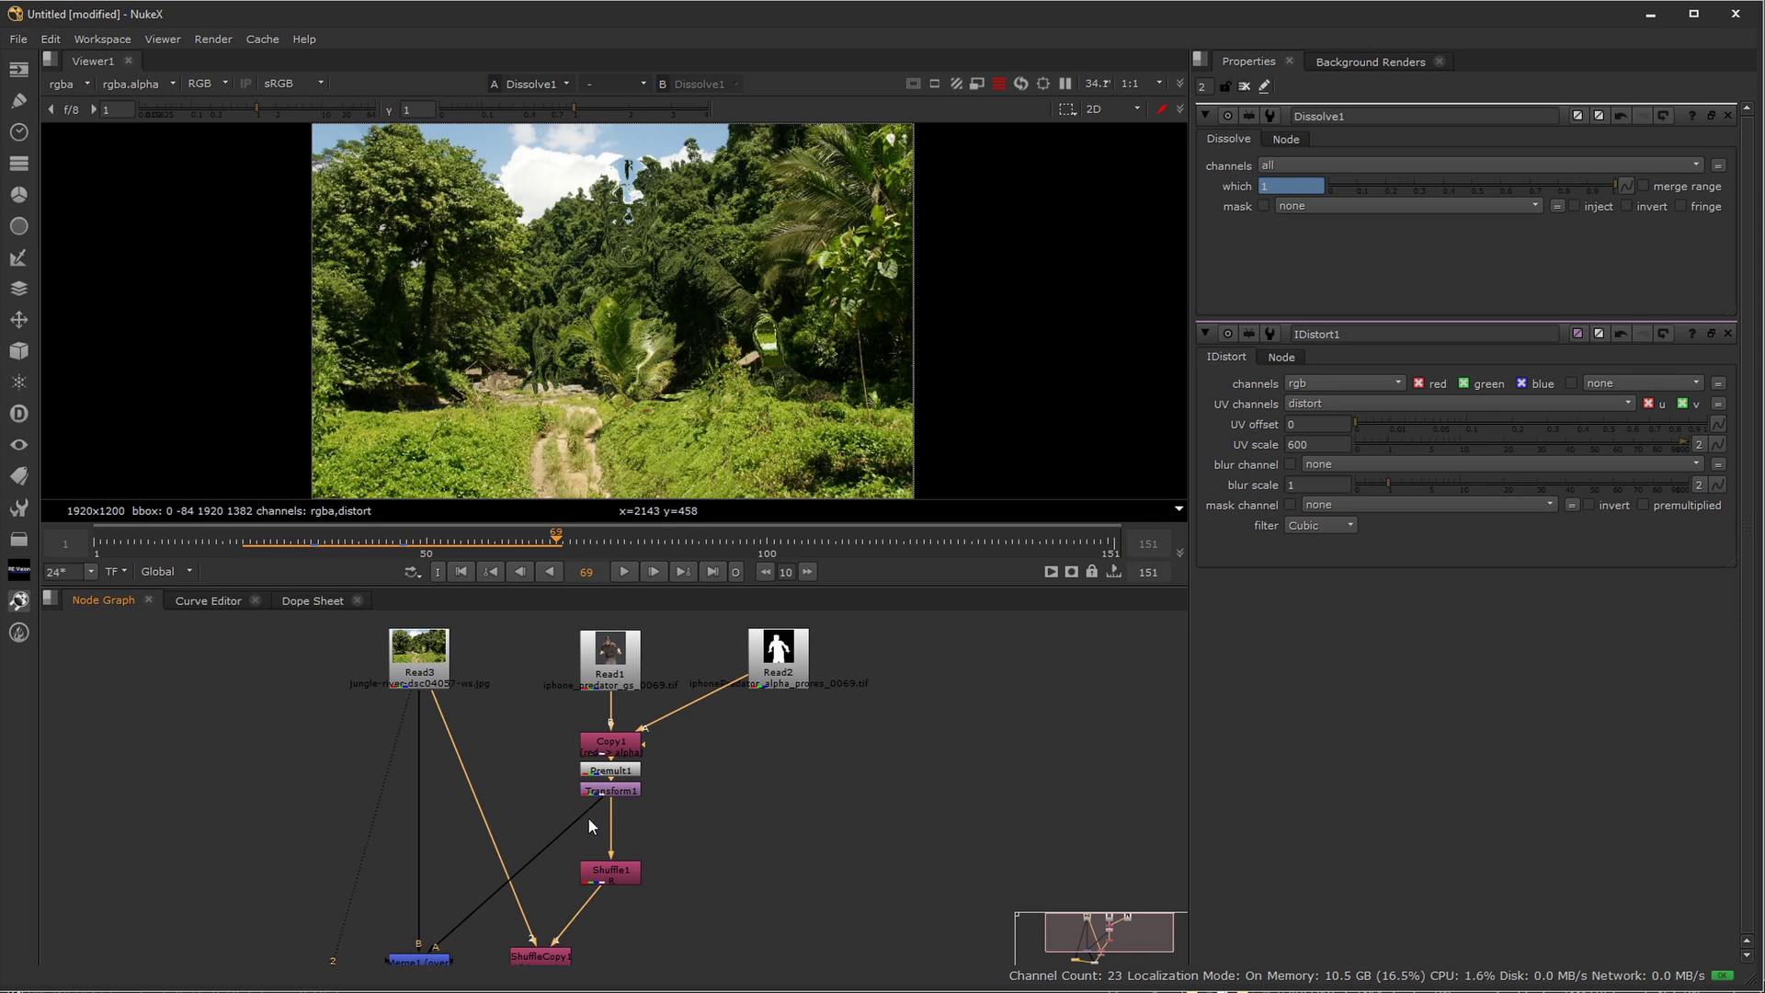
pyautogui.moveTo(589, 819); pyautogui.dragTo(615, 805, button='middle')
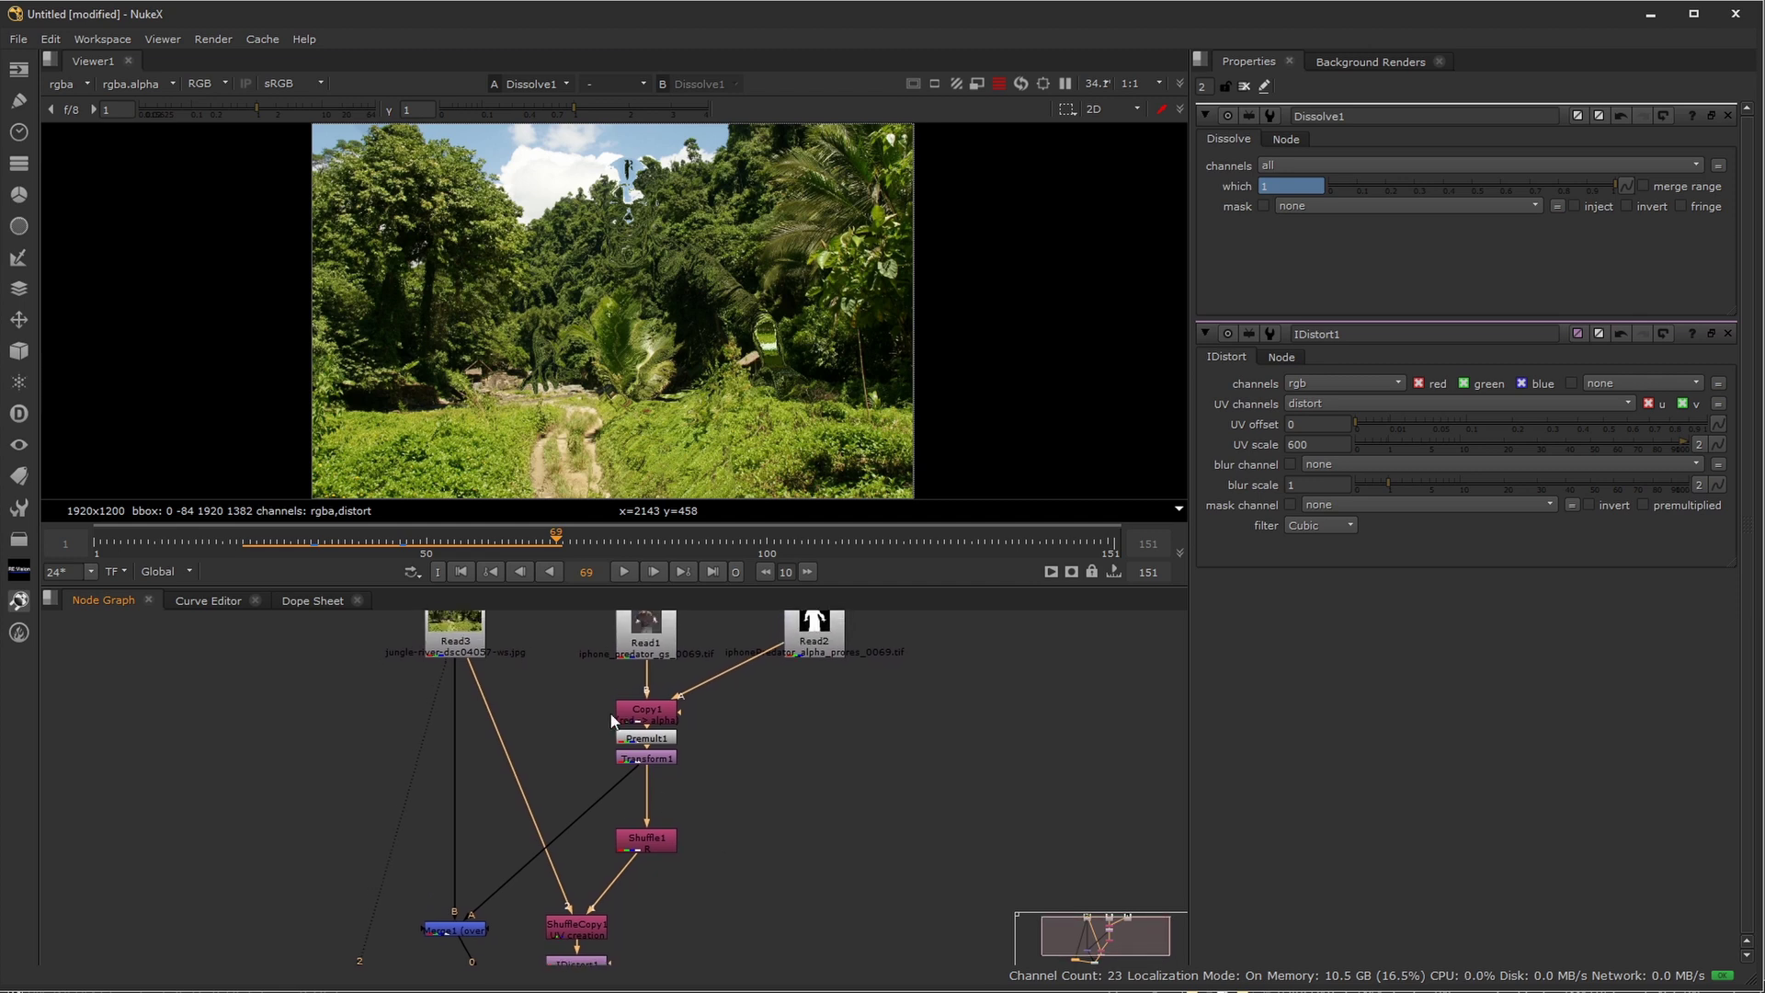
pyautogui.click(646, 641)
pyautogui.press('1')
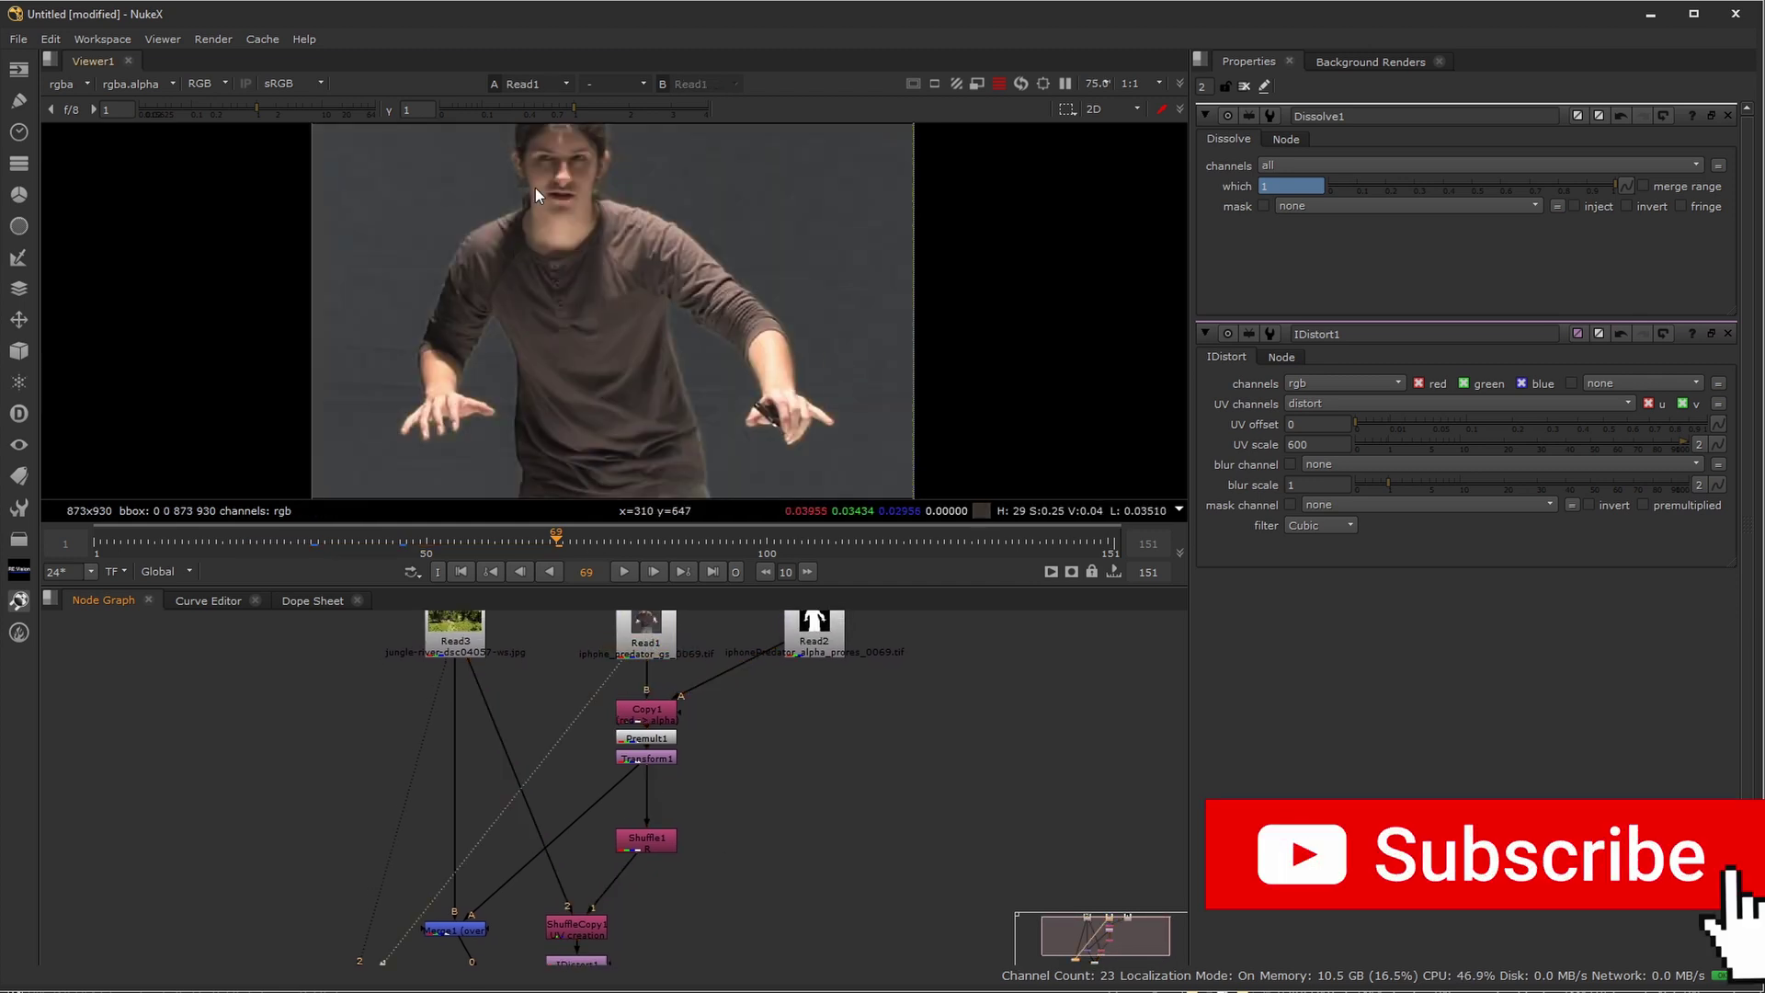
# Show the output of IDistort1 in the viewer and look over the nodes feeding it
pyautogui.moveTo(840, 844); pyautogui.dragTo(812, 803, button='middle')
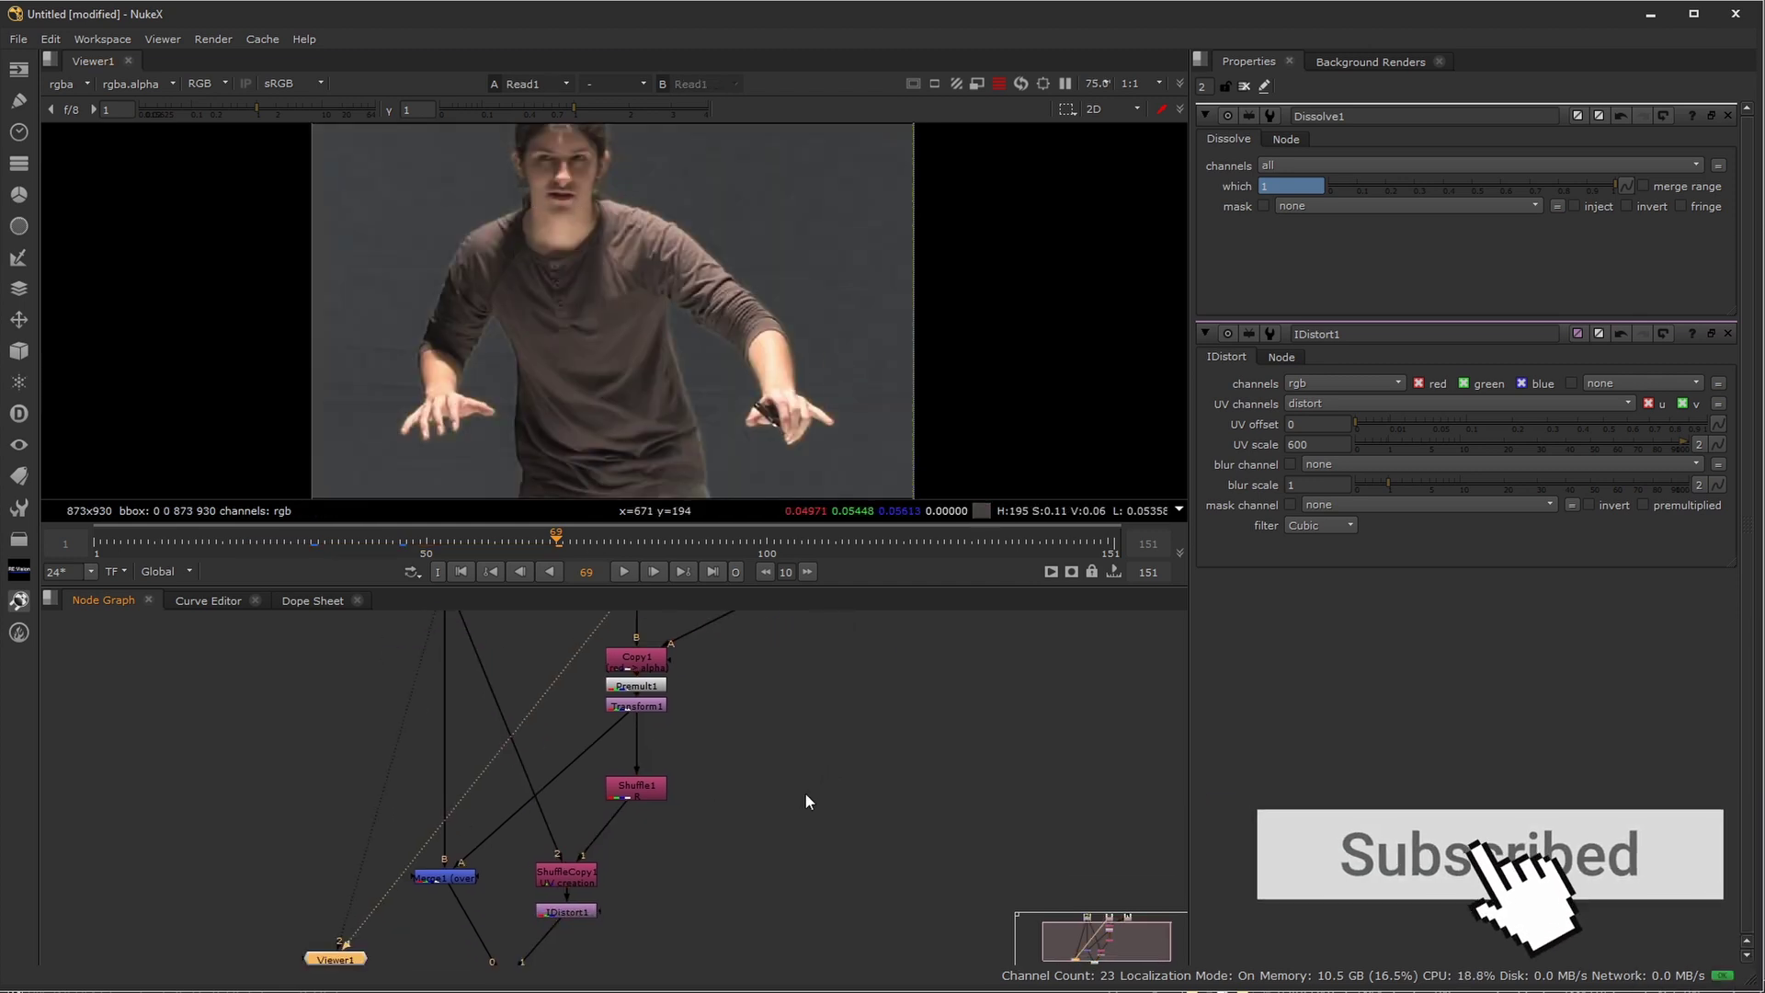
pyautogui.click(571, 912)
pyautogui.press('1')
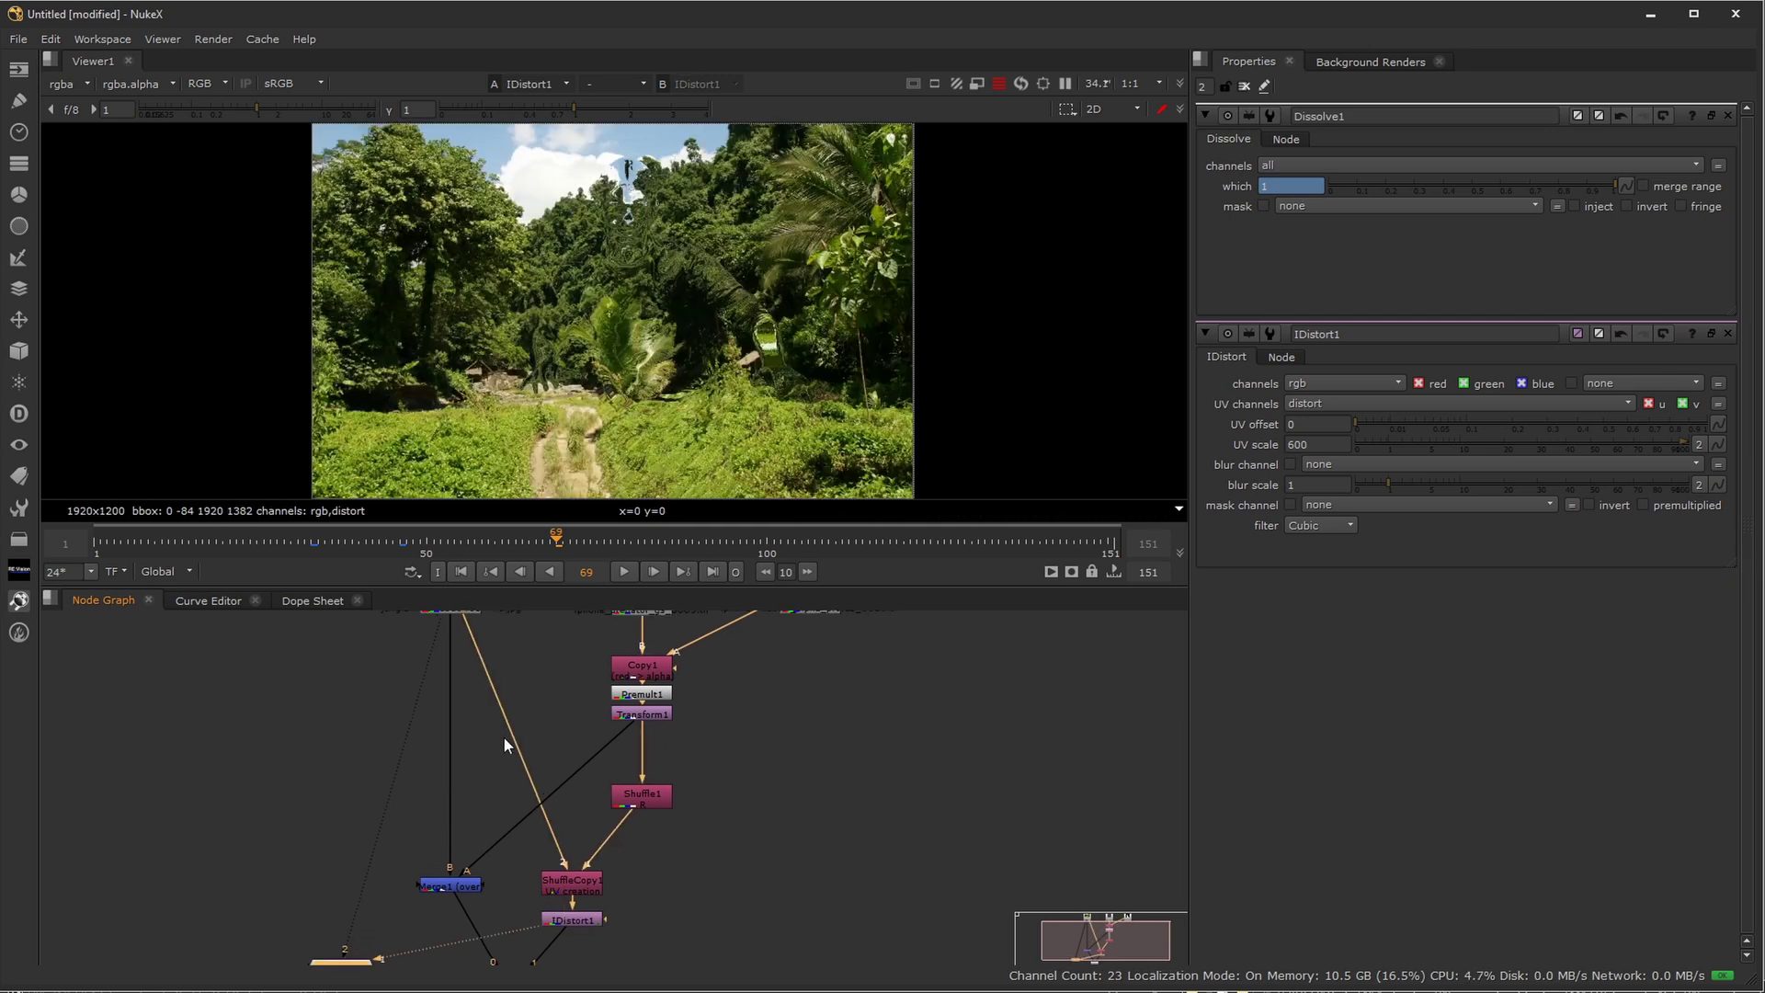
pyautogui.moveTo(504, 735); pyautogui.dragTo(559, 858, button='middle')
pyautogui.moveTo(729, 853); pyautogui.dragTo(658, 737, button='middle')
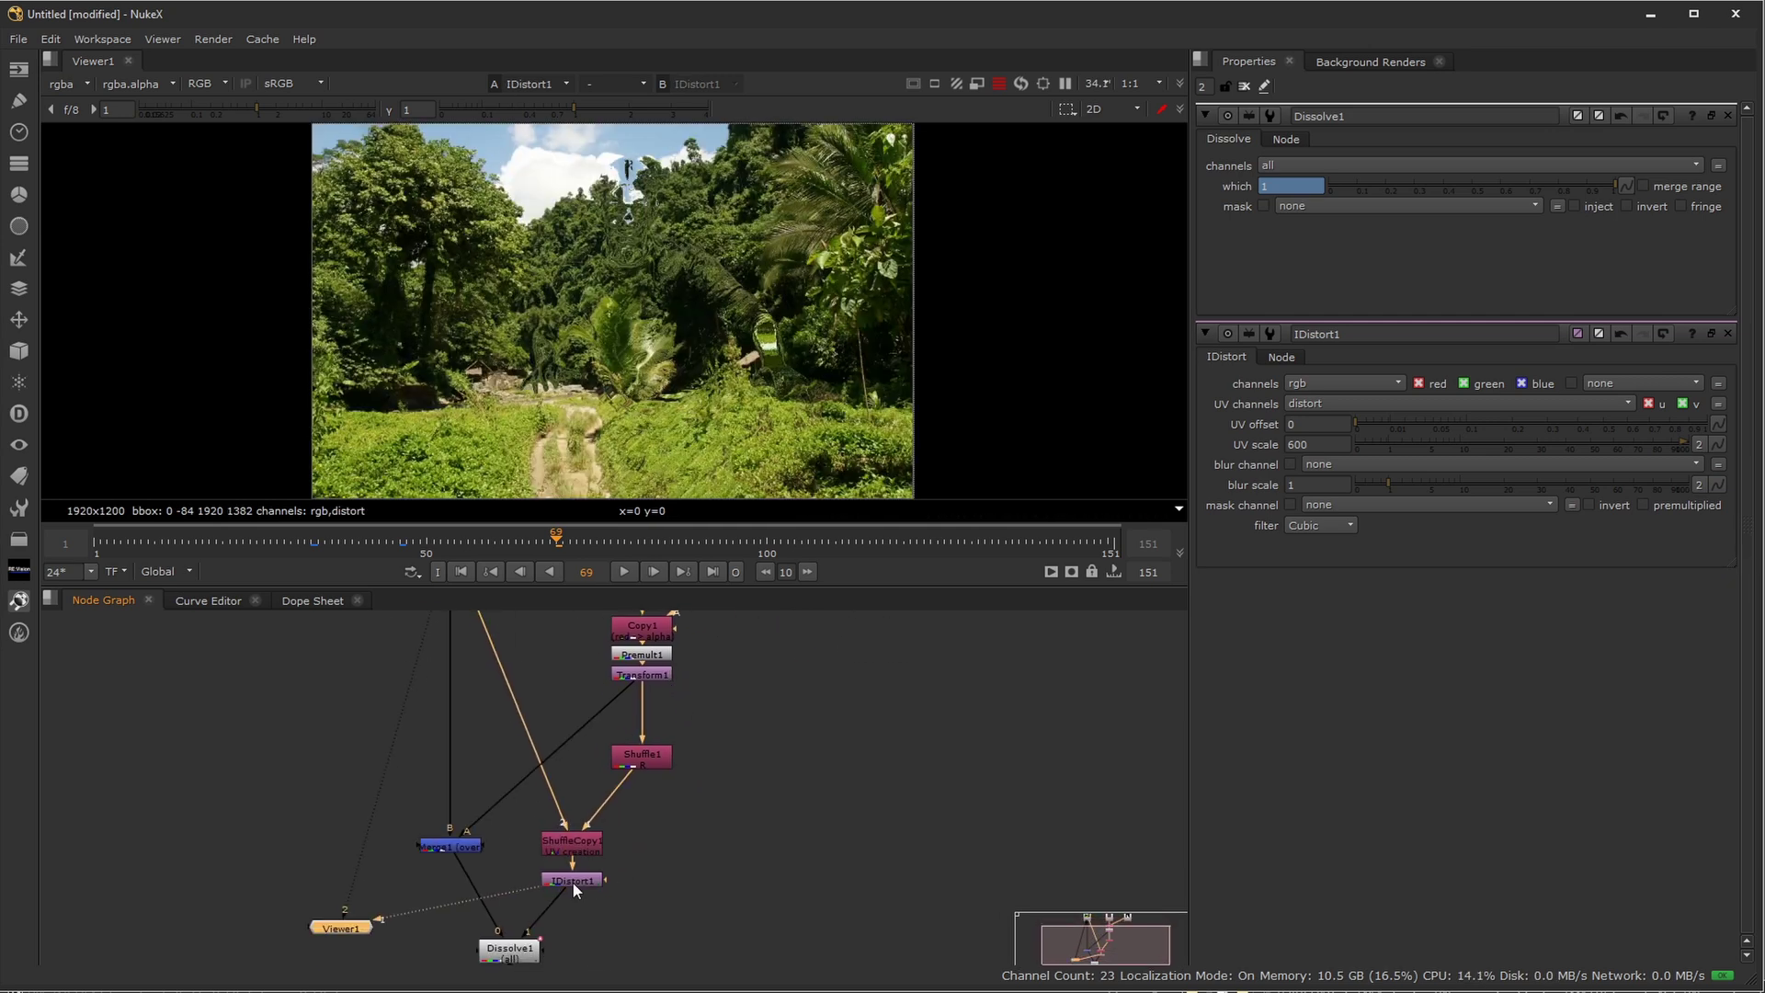
# Play the IDistort1 result from frame 25 in an enlarged viewer, replay it from frame 29, and stop playback
pyautogui.click(257, 538)
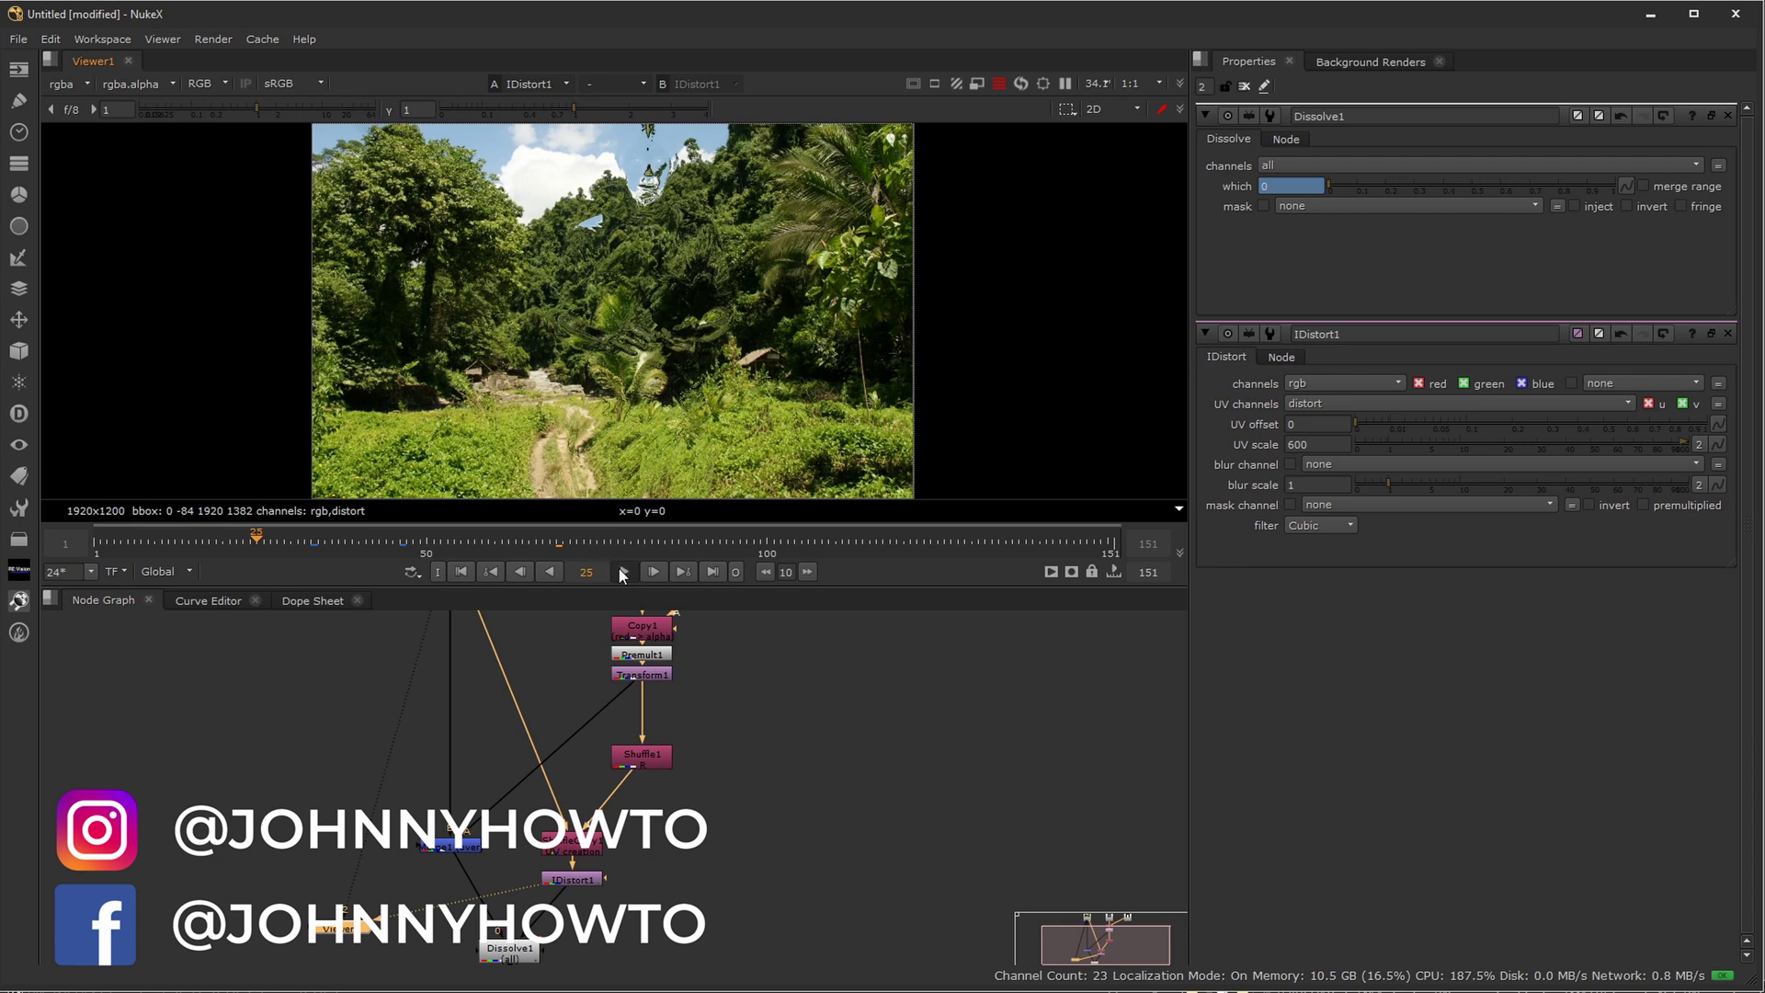
pyautogui.click(622, 572)
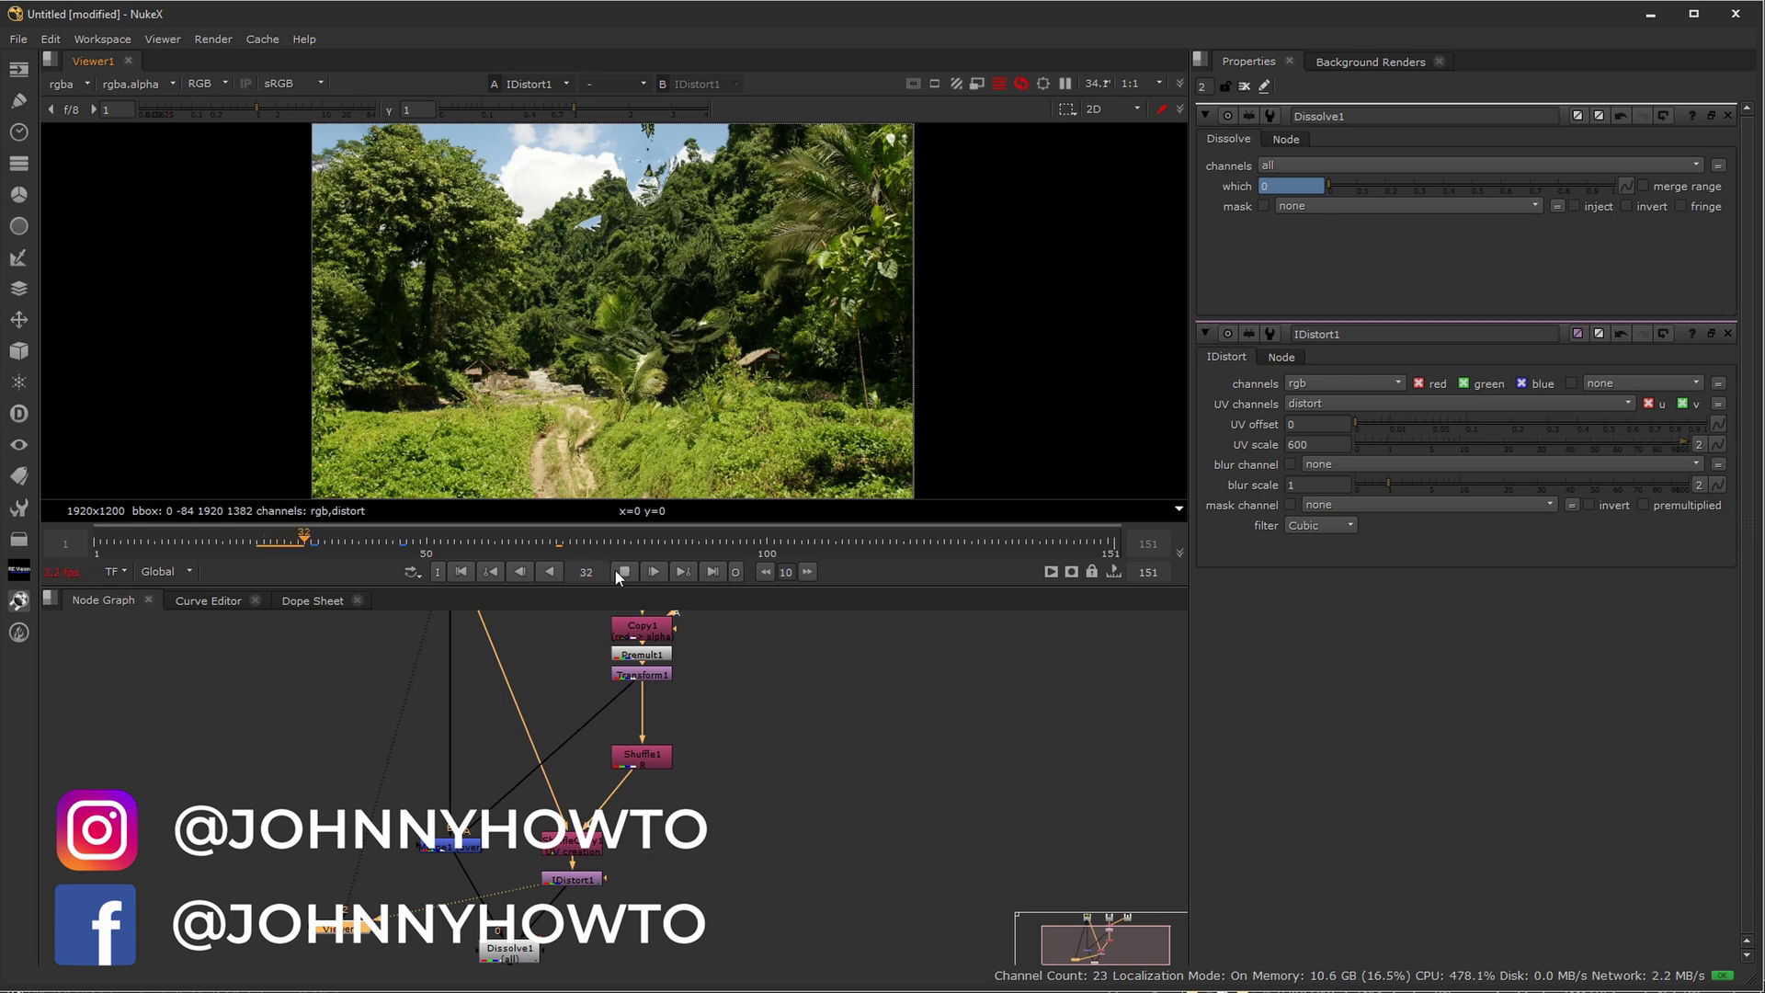
pyautogui.press('space')
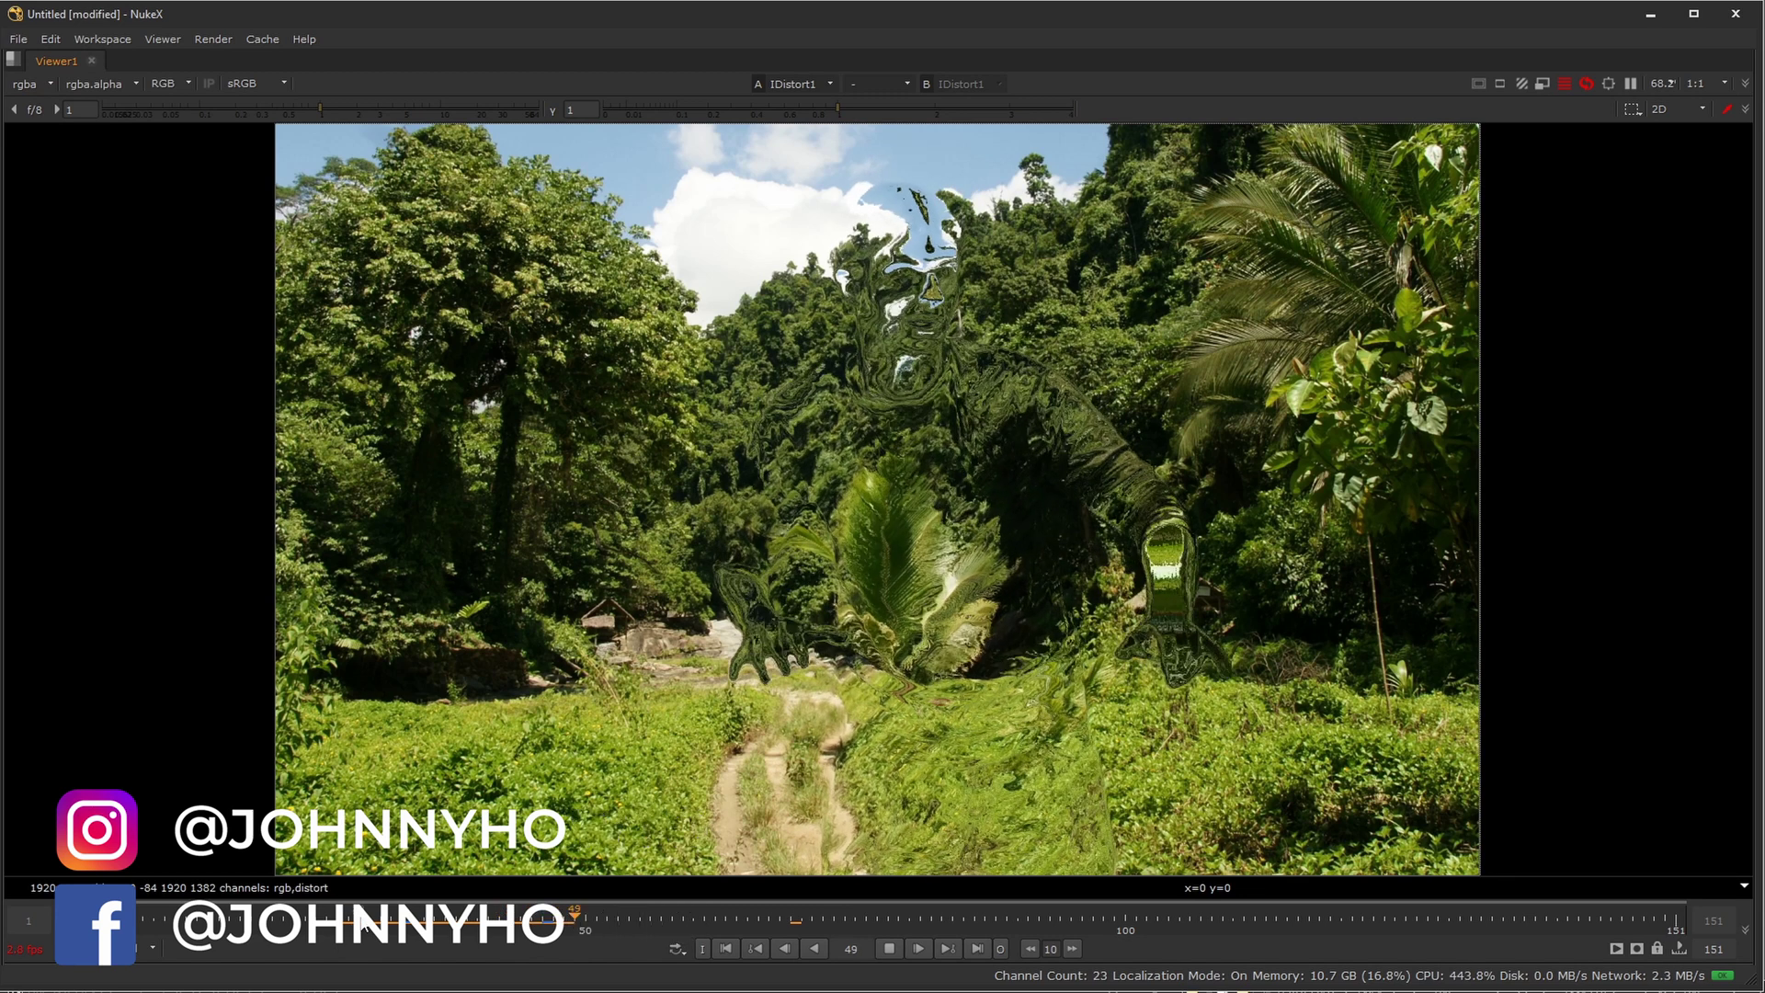
pyautogui.click(360, 917)
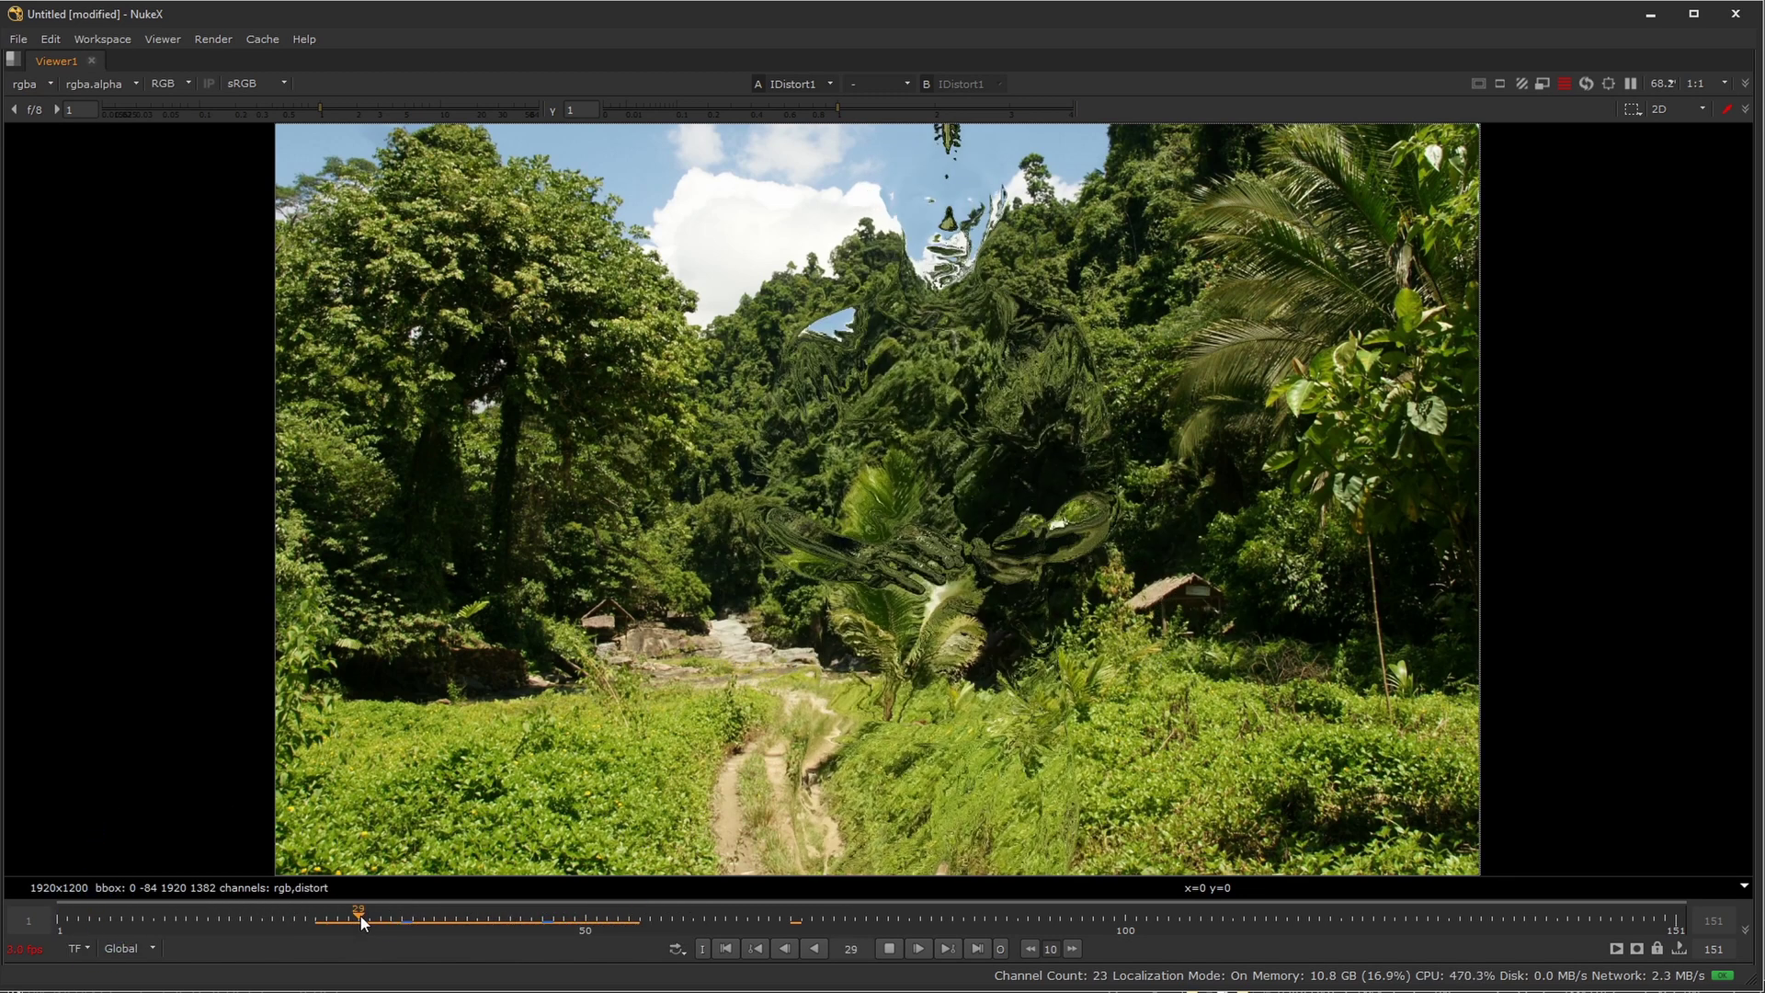
pyautogui.click(888, 949)
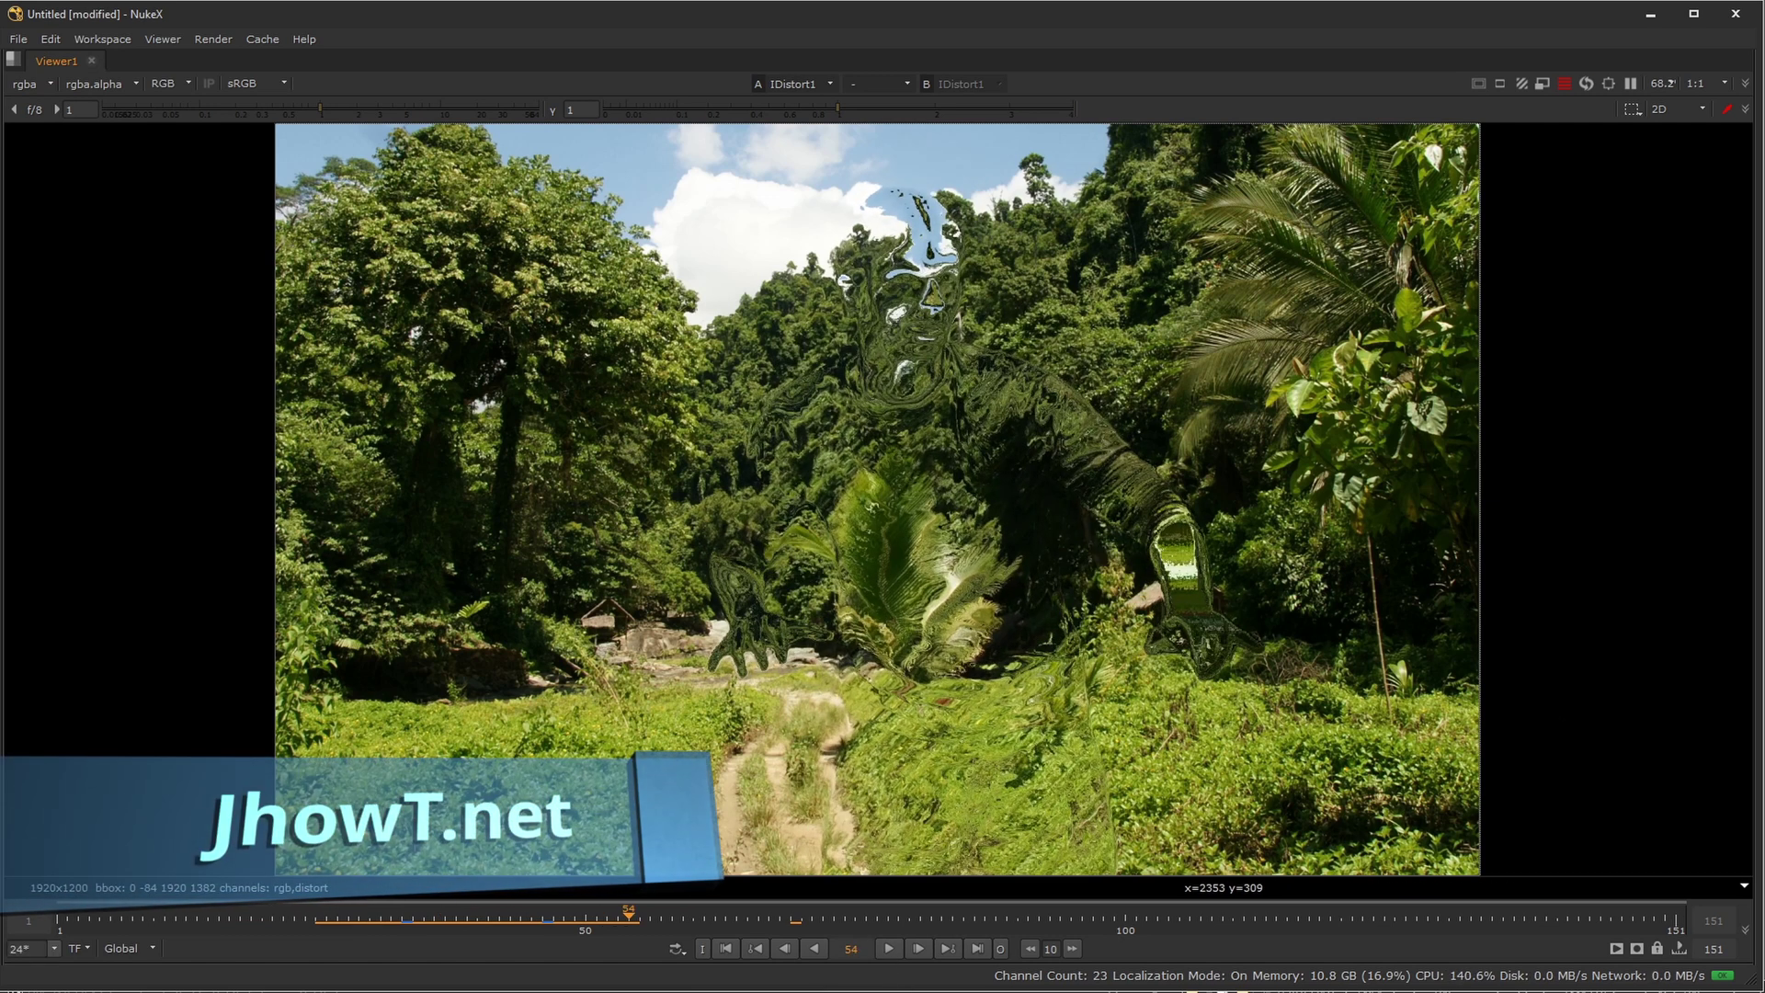